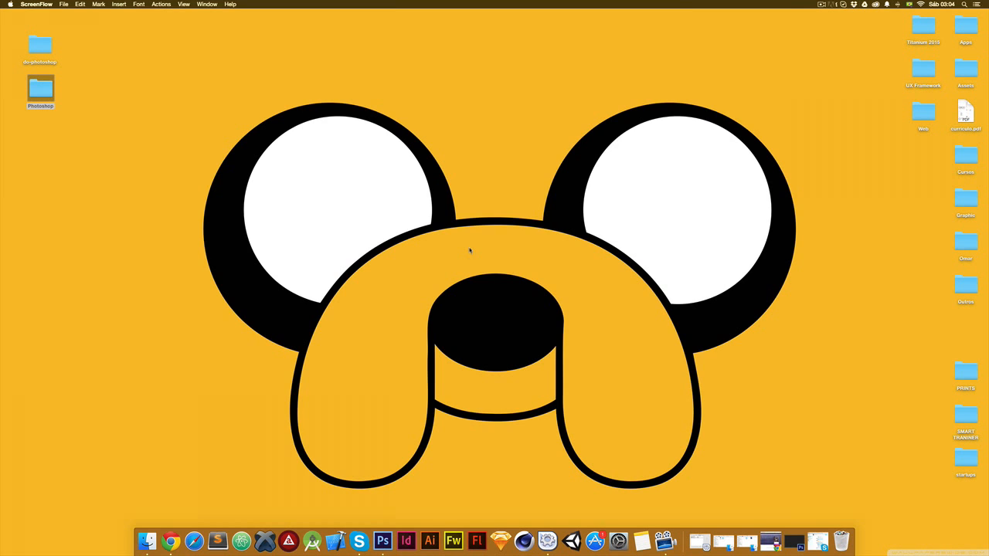
- Switch to Chrome and look over the InVision DO UI kit page, from its header to the screen gallery
{"action": "left_click", "coordinate": [170, 541]}
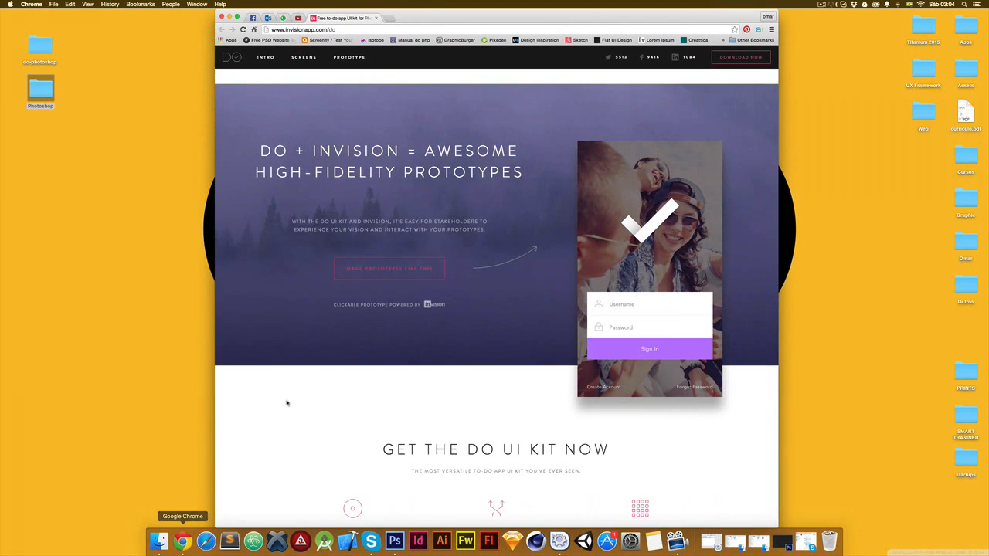
{"action": "scroll", "coordinate": [424, 209], "scroll_direction": "up", "scroll_amount": 20}
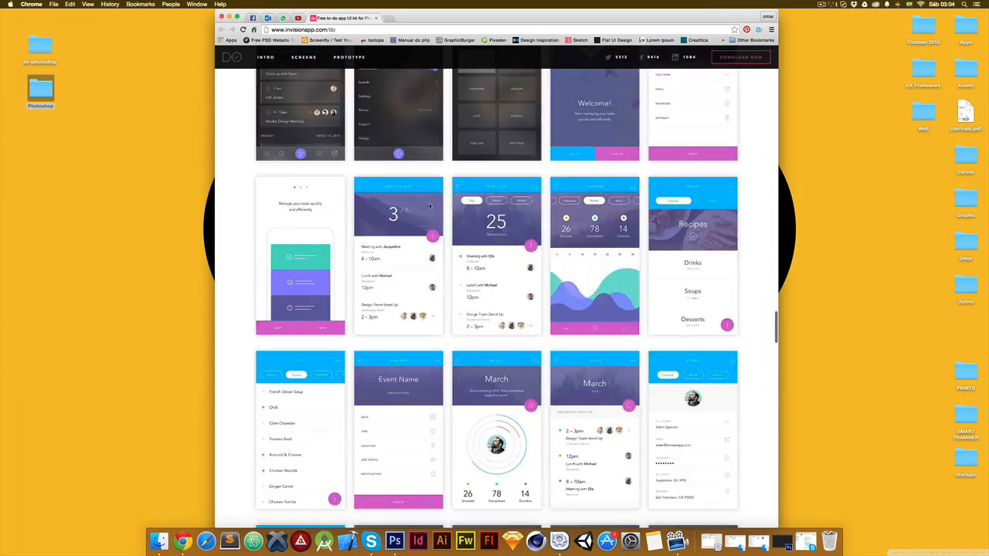
{"action": "scroll", "coordinate": [430, 206], "scroll_direction": "up", "scroll_amount": 20}
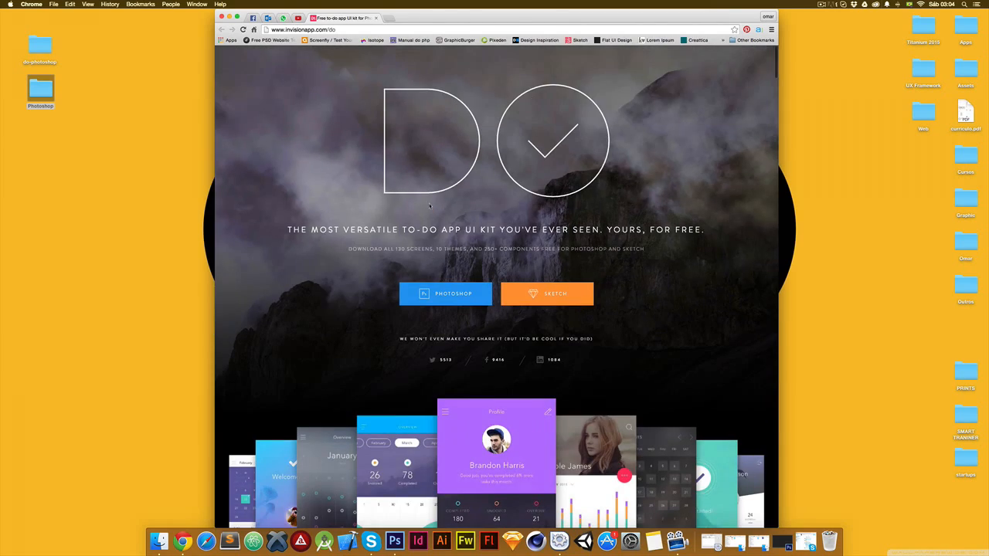
{"action": "scroll", "coordinate": [469, 288], "scroll_direction": "down", "scroll_amount": 5}
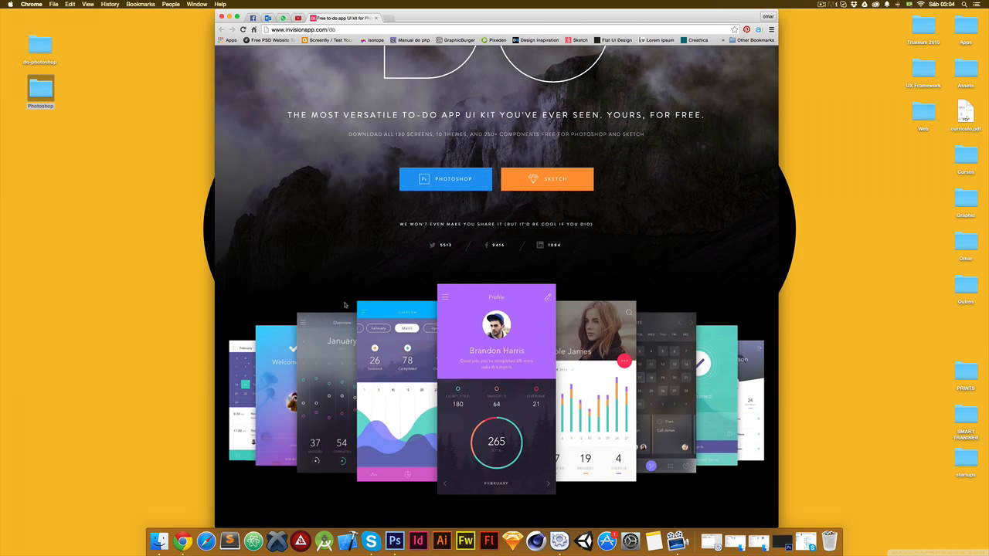
{"action": "scroll", "coordinate": [343, 303], "scroll_direction": "down", "scroll_amount": 7}
{"action": "scroll", "coordinate": [345, 304], "scroll_direction": "down", "scroll_amount": 19}
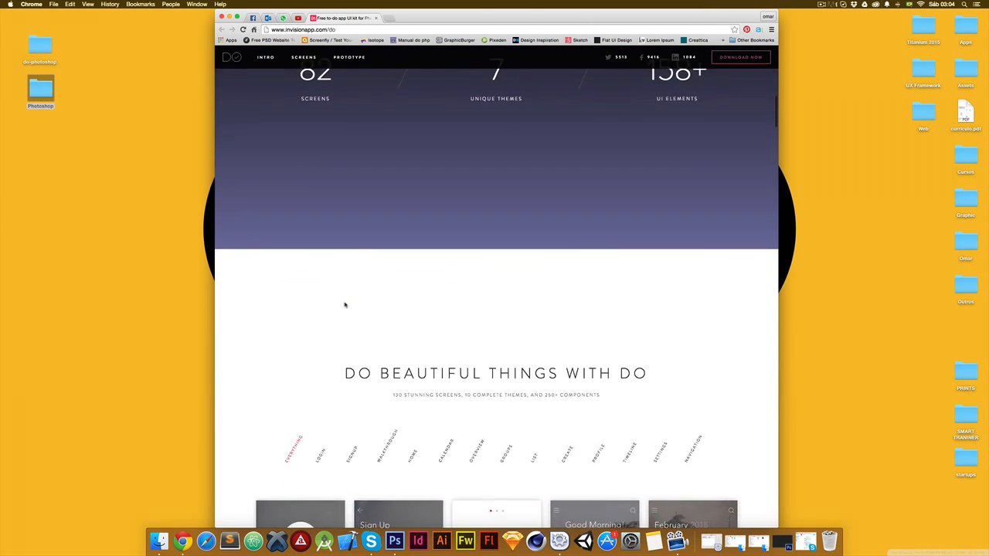
{"action": "scroll", "coordinate": [346, 305], "scroll_direction": "up", "scroll_amount": 7}
{"action": "scroll", "coordinate": [345, 304], "scroll_direction": "down", "scroll_amount": 19}
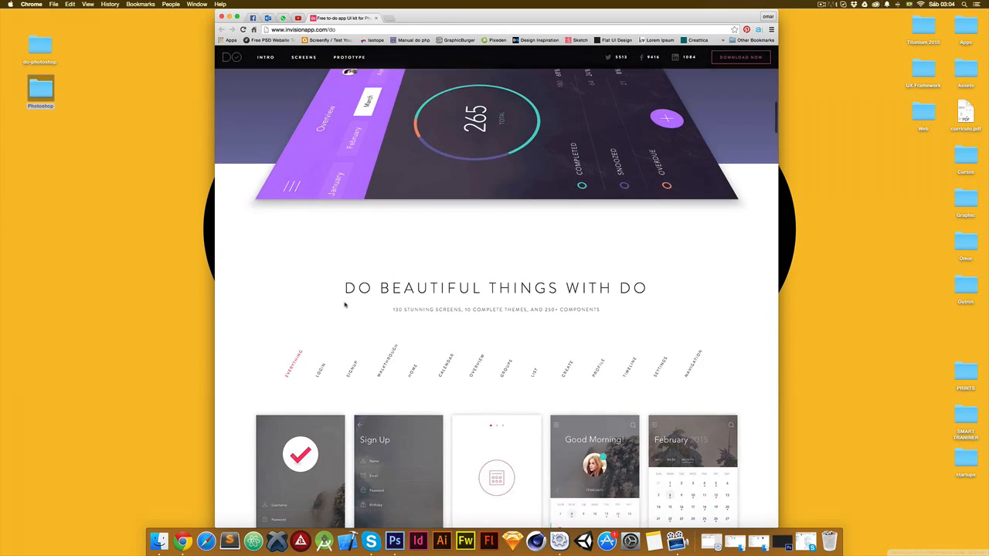
{"action": "scroll", "coordinate": [345, 306], "scroll_direction": "up", "scroll_amount": 20}
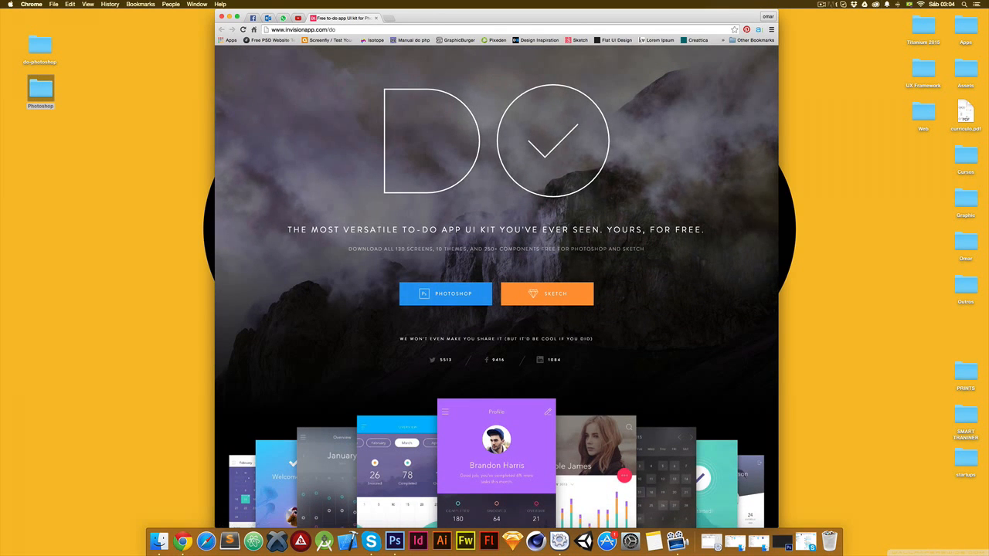
{"action": "left_click", "coordinate": [312, 31]}
{"action": "left_click", "coordinate": [406, 129]}
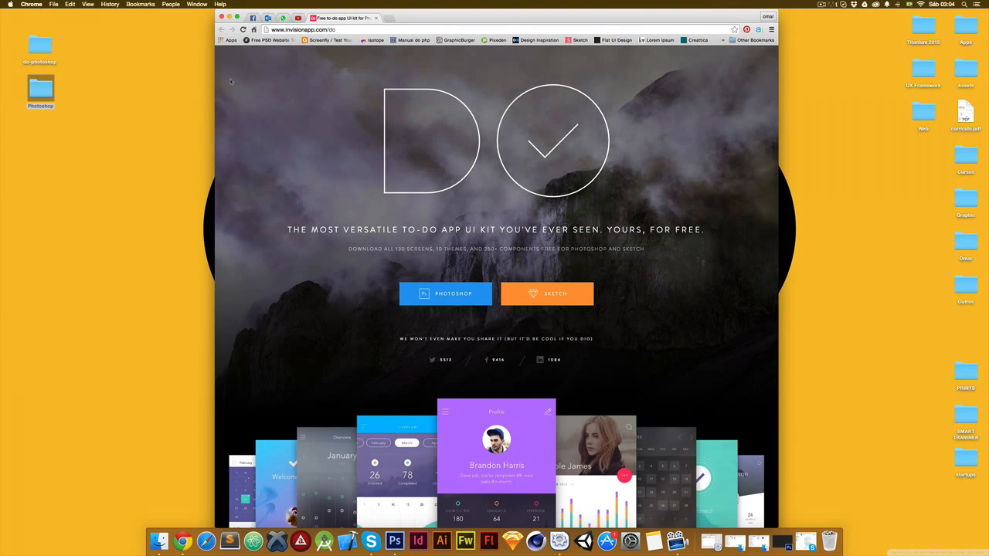
- Examine the kit's Photoshop download option and its figures for screens, unique themes and UI elements
{"action": "scroll", "coordinate": [230, 81], "scroll_direction": "down", "scroll_amount": 3}
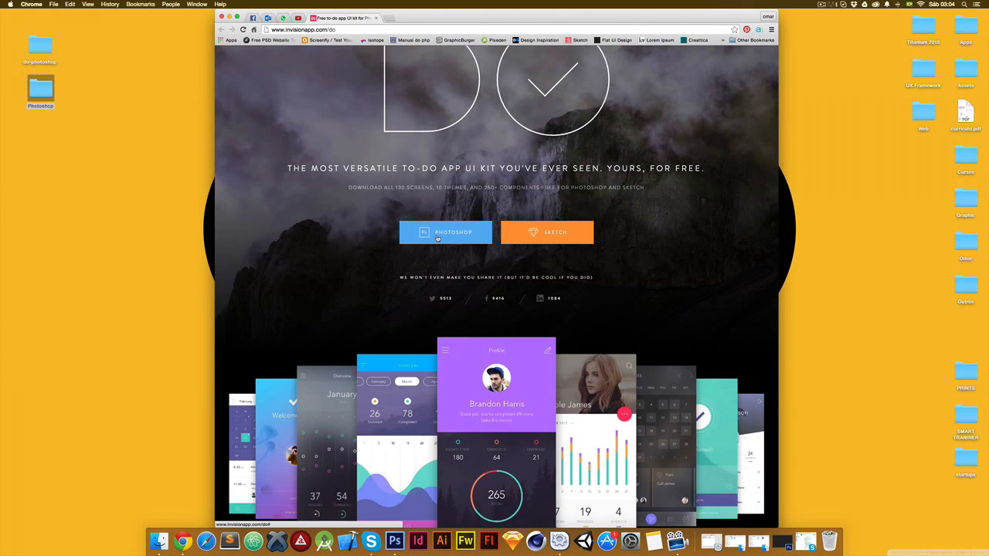
{"action": "scroll", "coordinate": [438, 233], "scroll_direction": "down", "scroll_amount": 10}
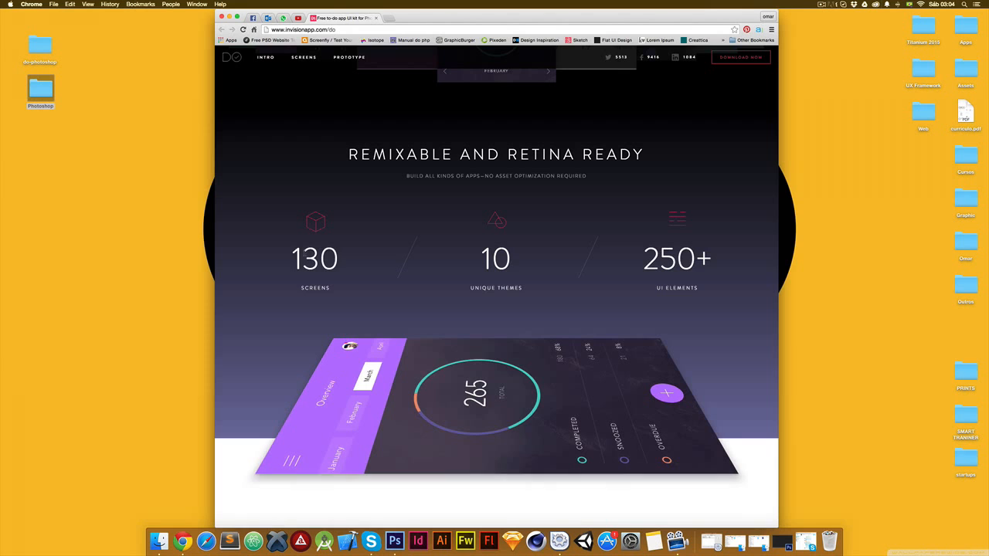
{"action": "double_click", "coordinate": [315, 259]}
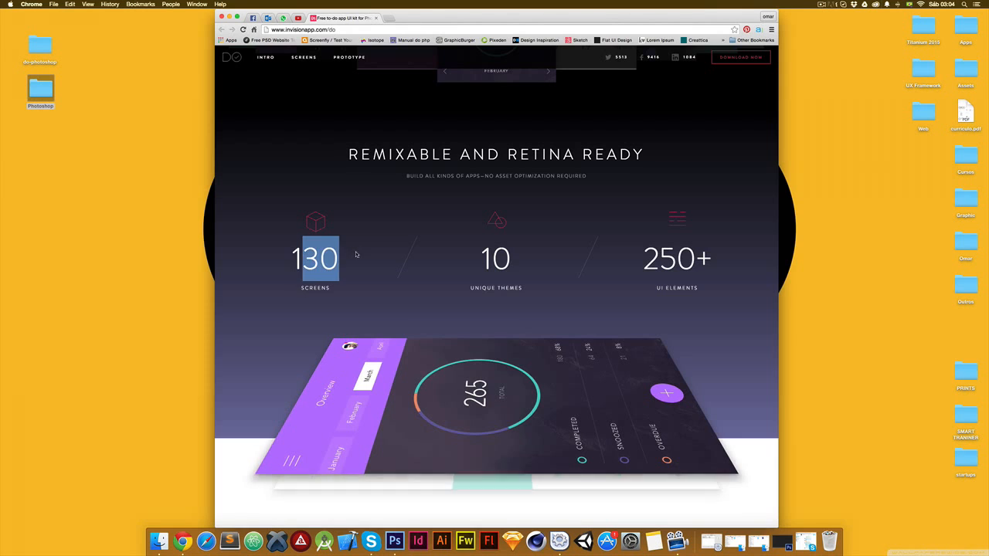
{"action": "scroll", "coordinate": [360, 256], "scroll_direction": "down", "scroll_amount": 5}
{"action": "scroll", "coordinate": [360, 256], "scroll_direction": "down", "scroll_amount": 3}
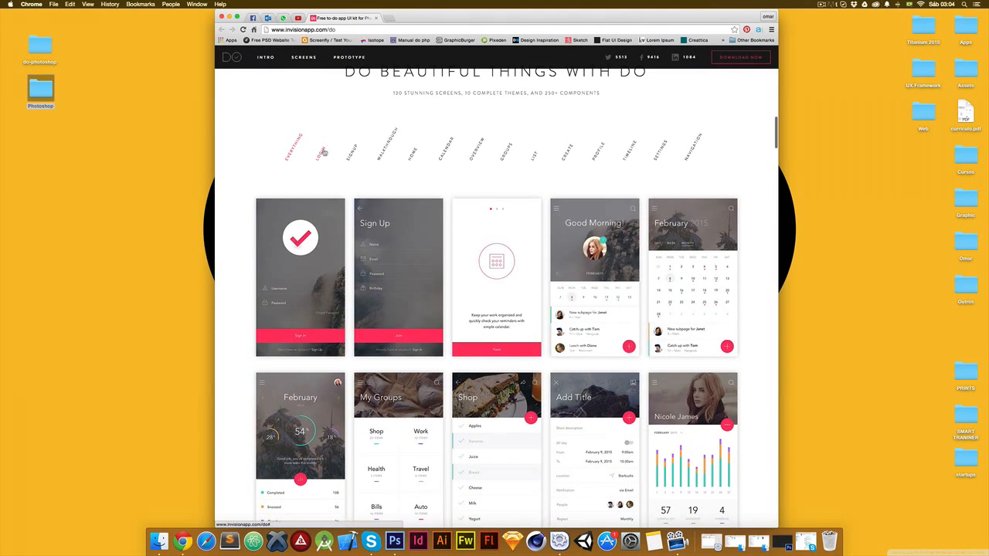
- View the Signup, Walkthrough, Home and Calendar categories in the kit's screen gallery
{"action": "left_click", "coordinate": [352, 151]}
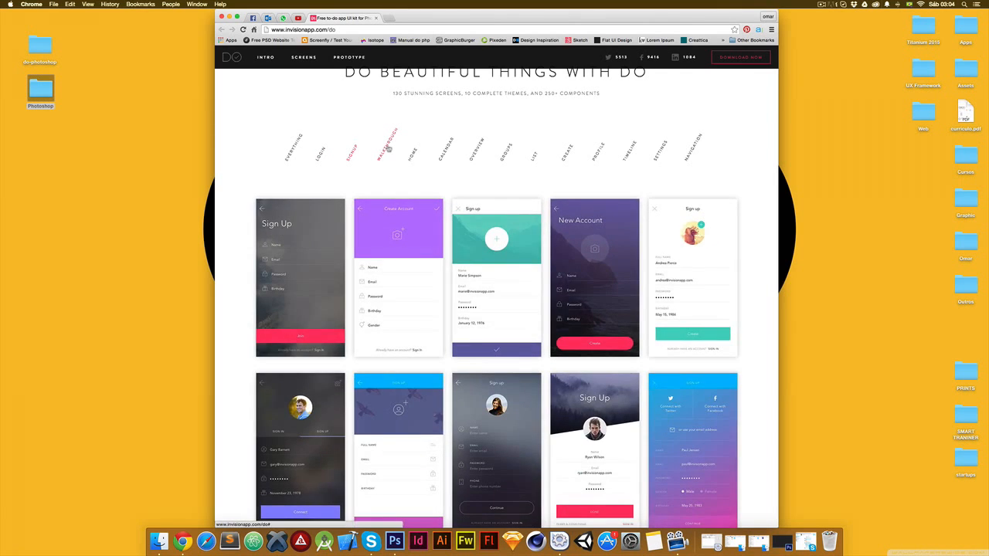
{"action": "left_click", "coordinate": [388, 147]}
{"action": "left_click", "coordinate": [413, 154]}
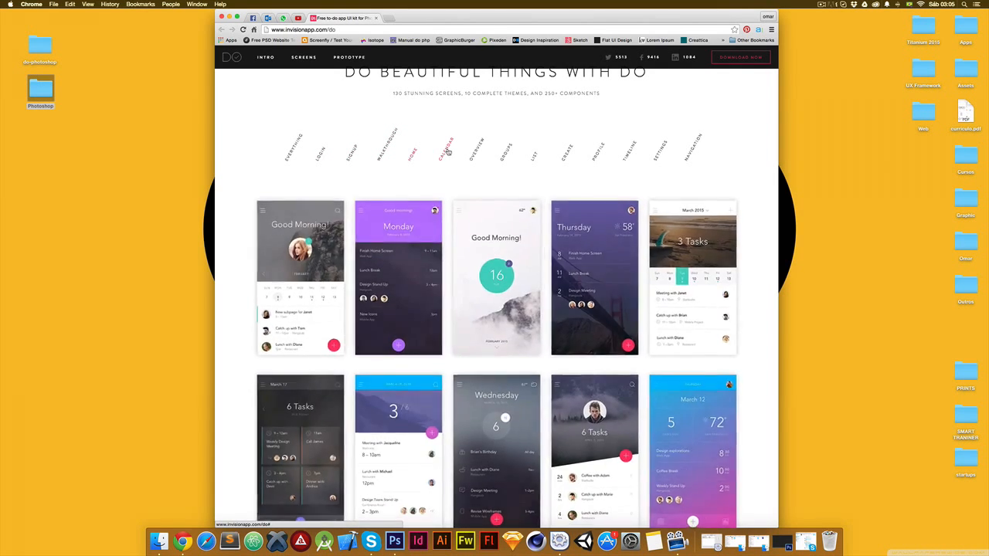
{"action": "left_click", "coordinate": [443, 150]}
{"action": "scroll", "coordinate": [477, 153], "scroll_direction": "down", "scroll_amount": 5}
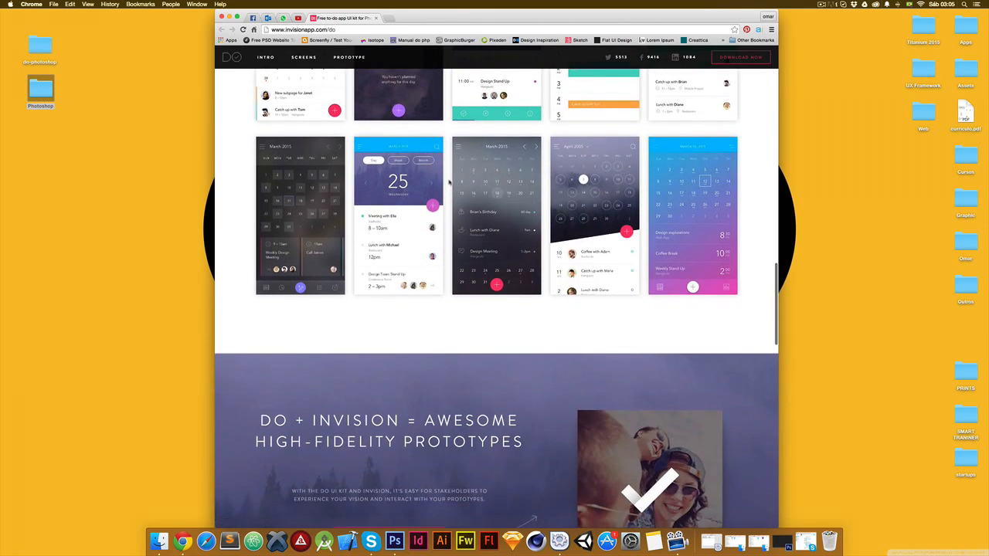
{"action": "scroll", "coordinate": [476, 153], "scroll_direction": "up", "scroll_amount": 4}
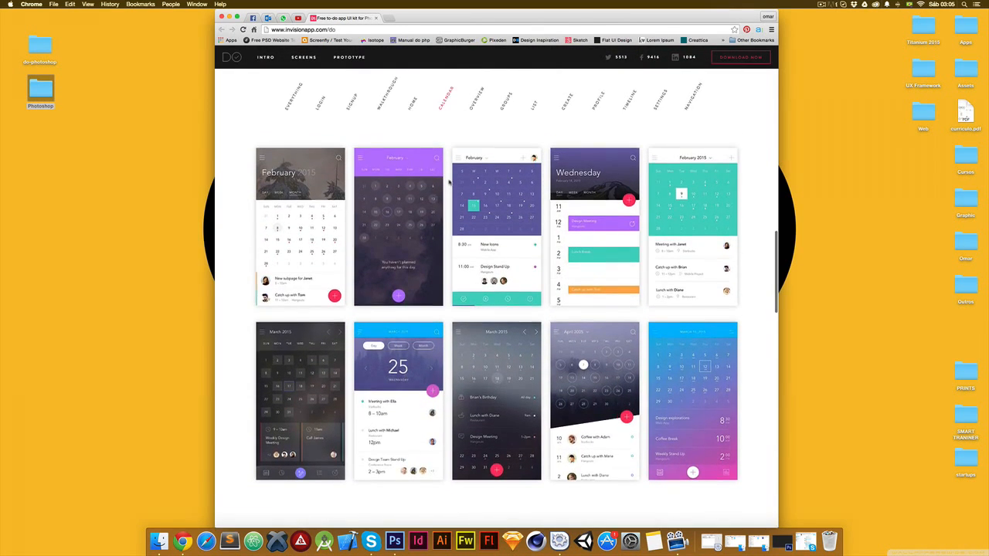
{"action": "scroll", "coordinate": [449, 182], "scroll_direction": "down", "scroll_amount": 3}
{"action": "scroll", "coordinate": [449, 182], "scroll_direction": "up", "scroll_amount": 5}
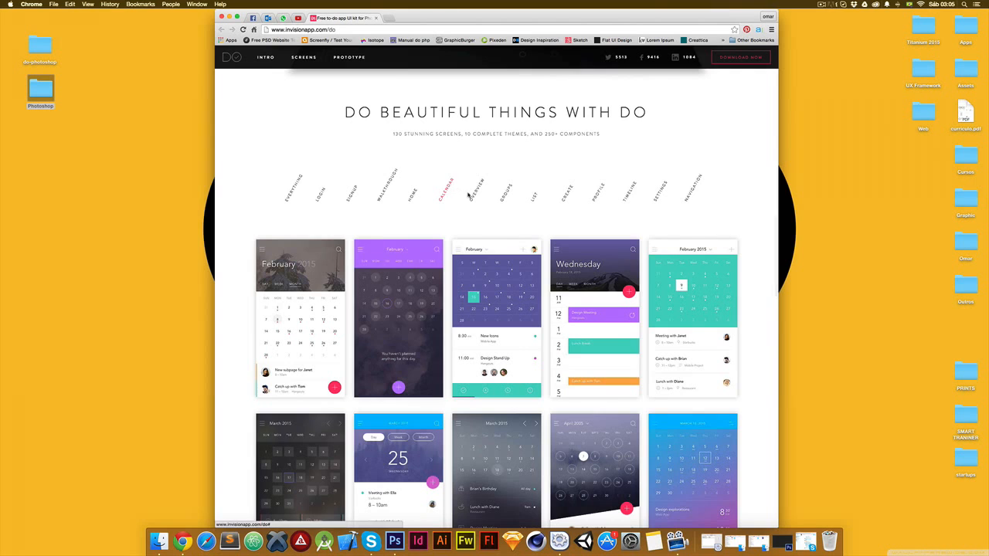
- View the Overview category's screens and the rest of the kit page down to the footer
{"action": "left_click", "coordinate": [477, 189]}
{"action": "scroll", "coordinate": [477, 190], "scroll_direction": "down", "scroll_amount": 5}
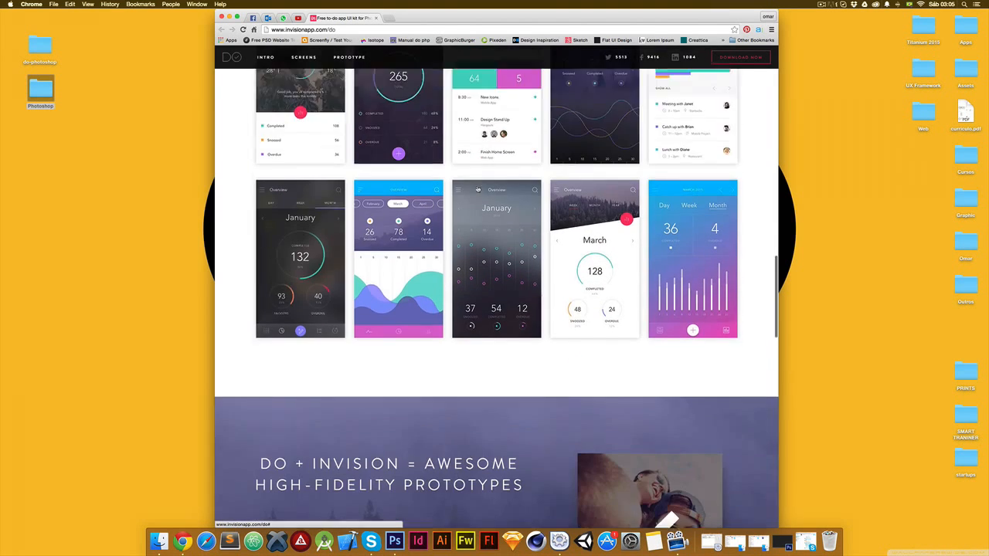
{"action": "scroll", "coordinate": [476, 190], "scroll_direction": "up", "scroll_amount": 5}
{"action": "scroll", "coordinate": [477, 188], "scroll_direction": "down", "scroll_amount": 8}
{"action": "scroll", "coordinate": [477, 188], "scroll_direction": "down", "scroll_amount": 10}
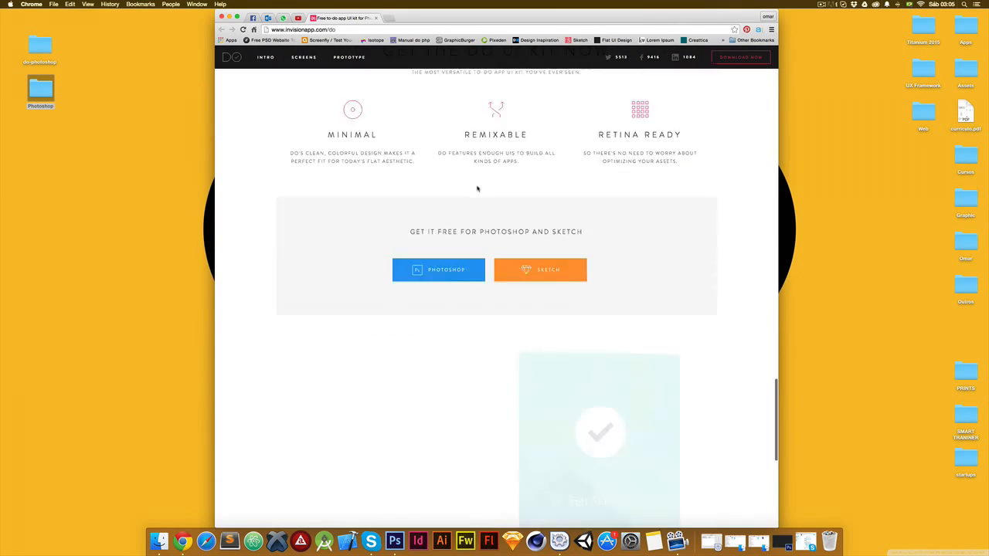
- Open the do-photoshop folder from the desktop, look over its PSD files and move its window partly clear of the browser
{"action": "left_click", "coordinate": [87, 76]}
{"action": "double_click", "coordinate": [41, 47]}
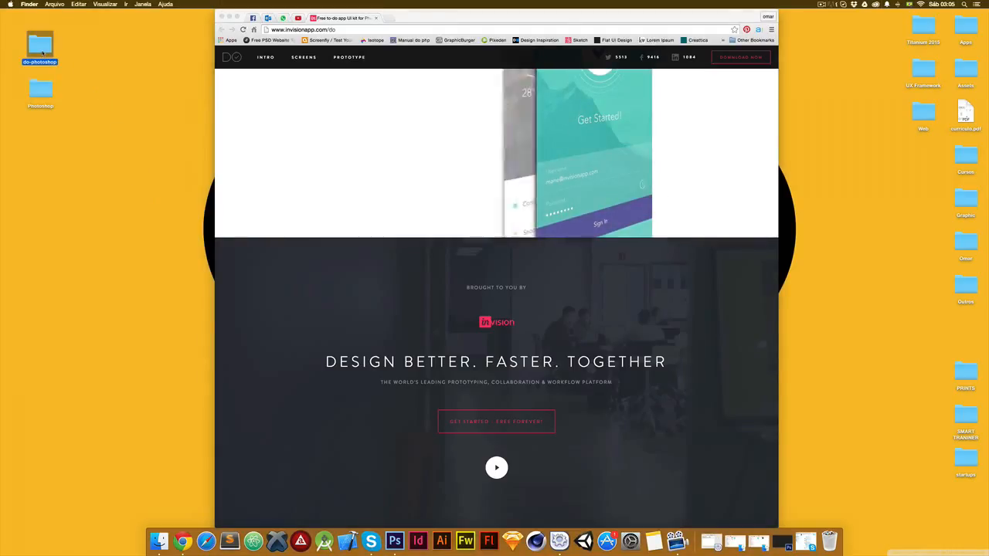
{"action": "left_click_drag", "start_coordinate": [481, 303], "coordinate": [269, 163]}
{"action": "left_click", "coordinate": [449, 277]}
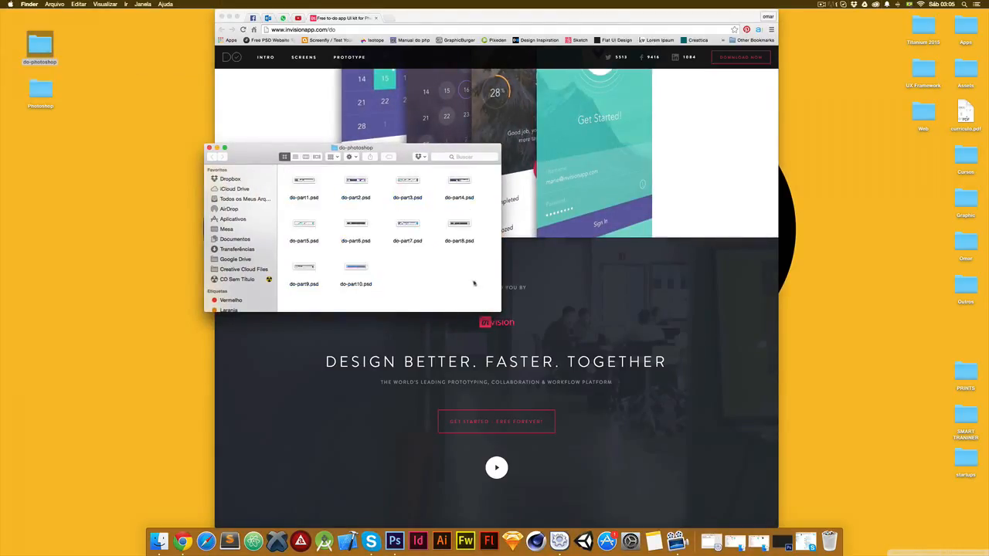
{"action": "left_click_drag", "start_coordinate": [493, 288], "coordinate": [304, 176]}
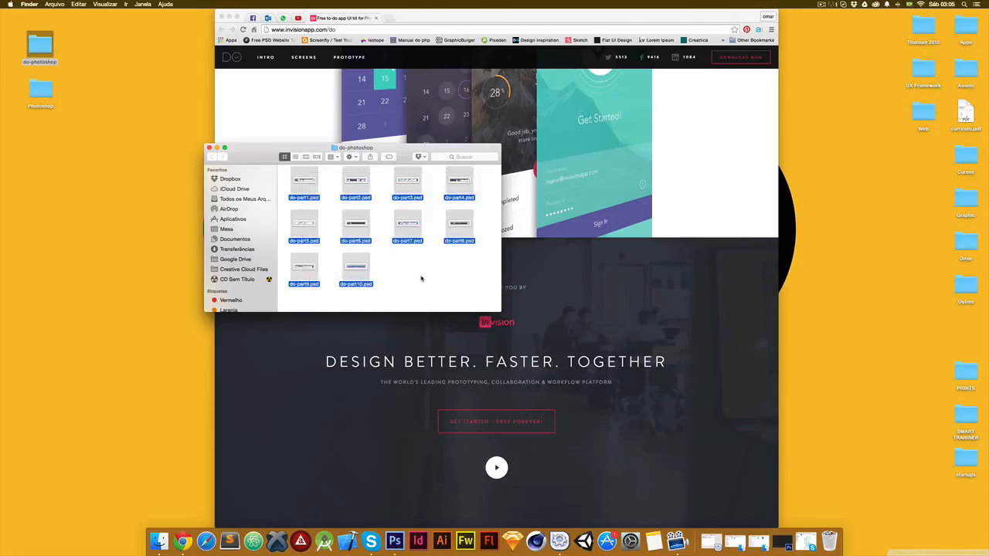
{"action": "left_click", "coordinate": [422, 278]}
{"action": "left_click", "coordinate": [301, 192]}
{"action": "left_click_drag", "start_coordinate": [347, 211], "coordinate": [495, 306]}
{"action": "left_click", "coordinate": [495, 305]}
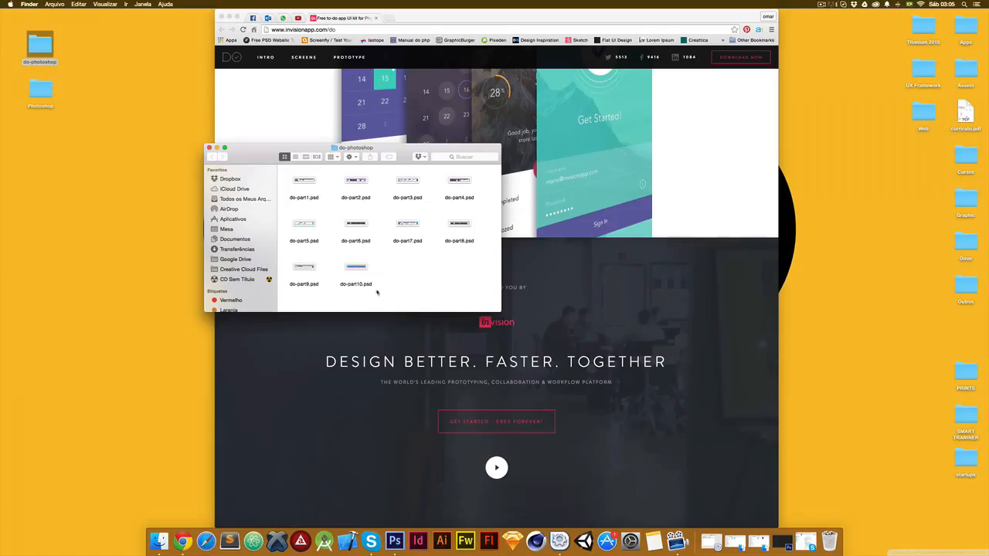
{"action": "left_click_drag", "start_coordinate": [428, 144], "coordinate": [234, 135]}
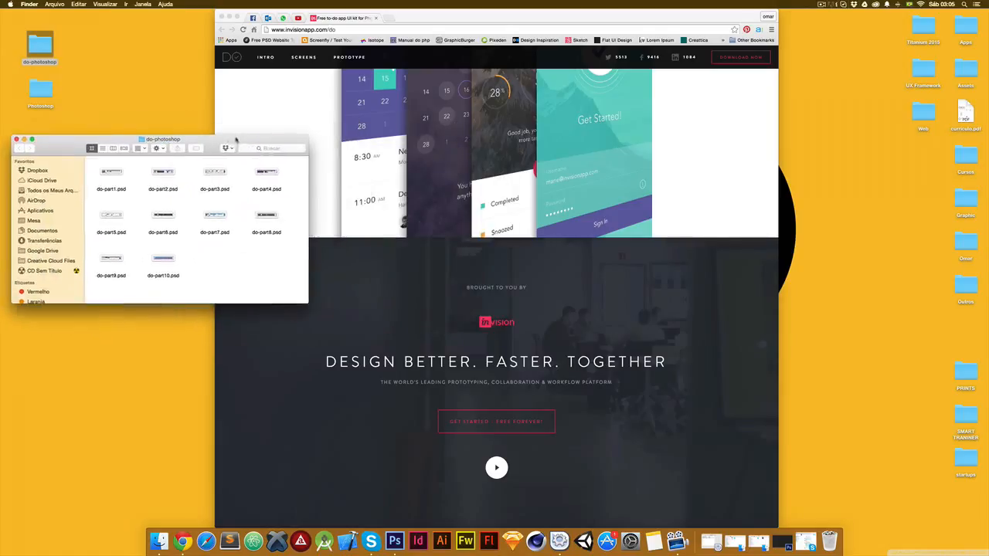
- Open do-part9.psd in Photoshop, keeping its layers editable
{"action": "double_click", "coordinate": [109, 261]}
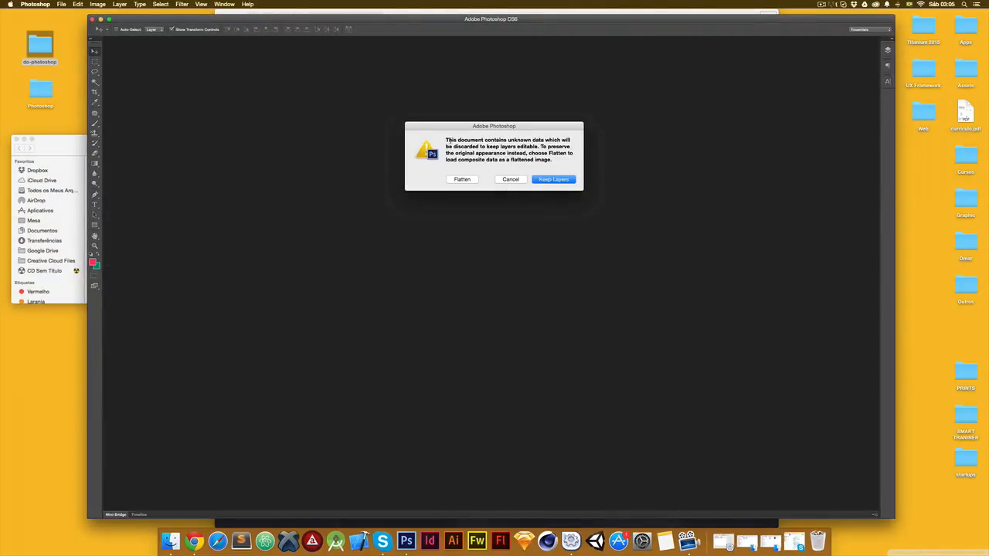
{"action": "left_click_drag", "start_coordinate": [447, 141], "coordinate": [568, 160]}
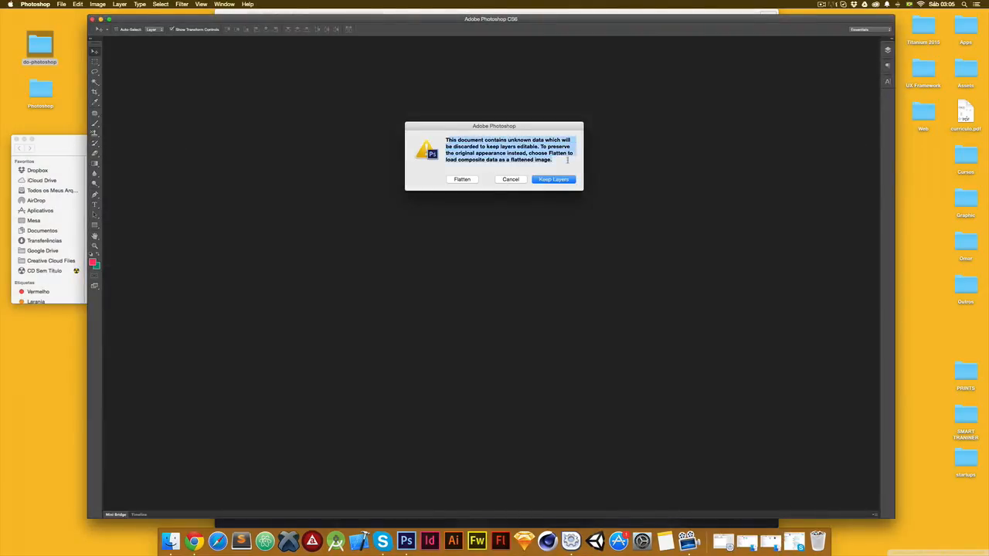
{"action": "left_click", "coordinate": [552, 167]}
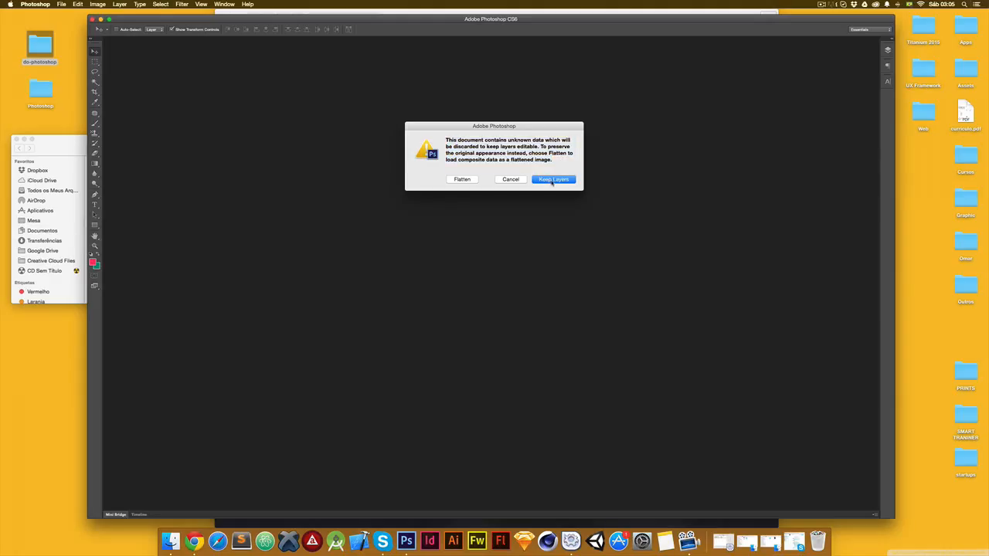
{"action": "left_click", "coordinate": [552, 181]}
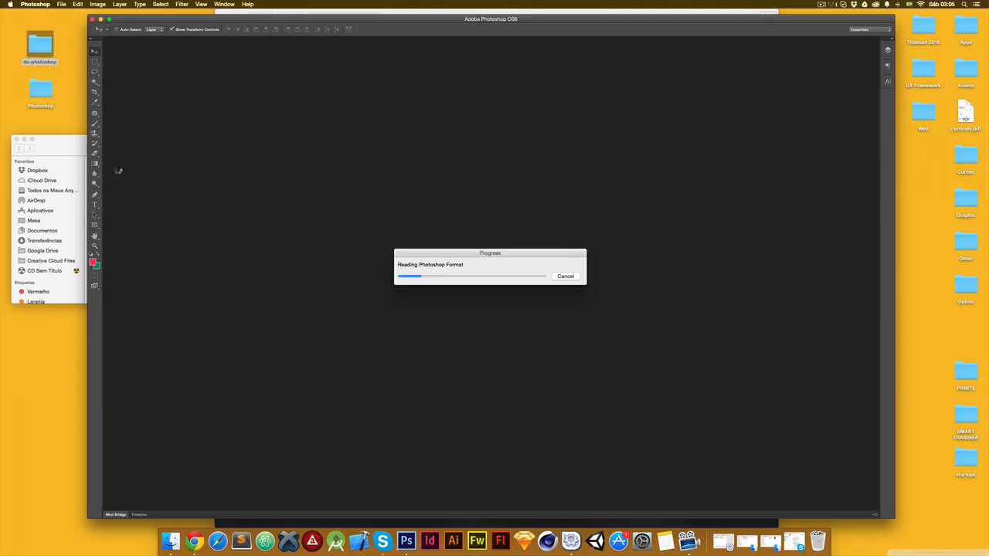
- Minimize the do-photoshop folder window and the Chrome window so that only Photoshop remains on the desktop
{"action": "left_click", "coordinate": [45, 148]}
{"action": "left_click", "coordinate": [23, 140]}
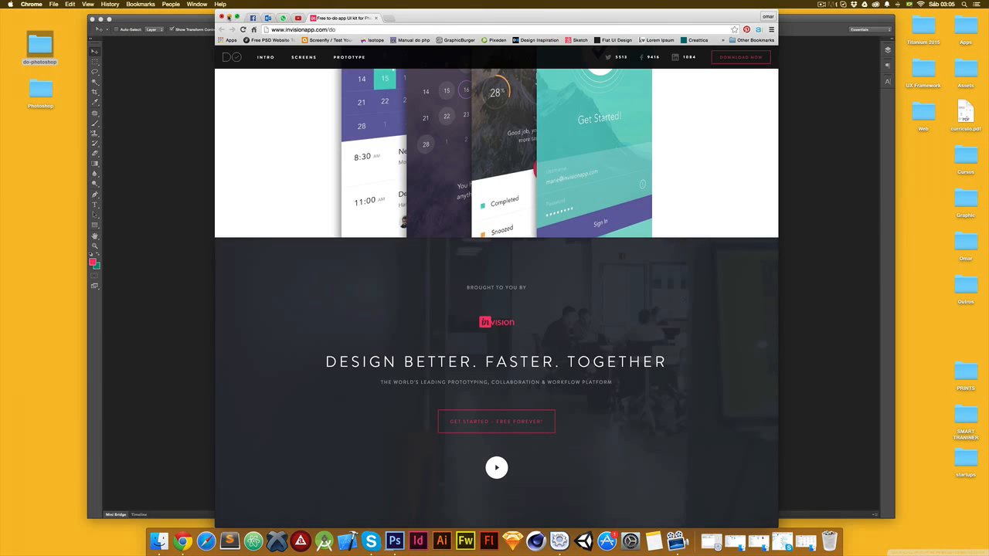
{"action": "left_click", "coordinate": [228, 18]}
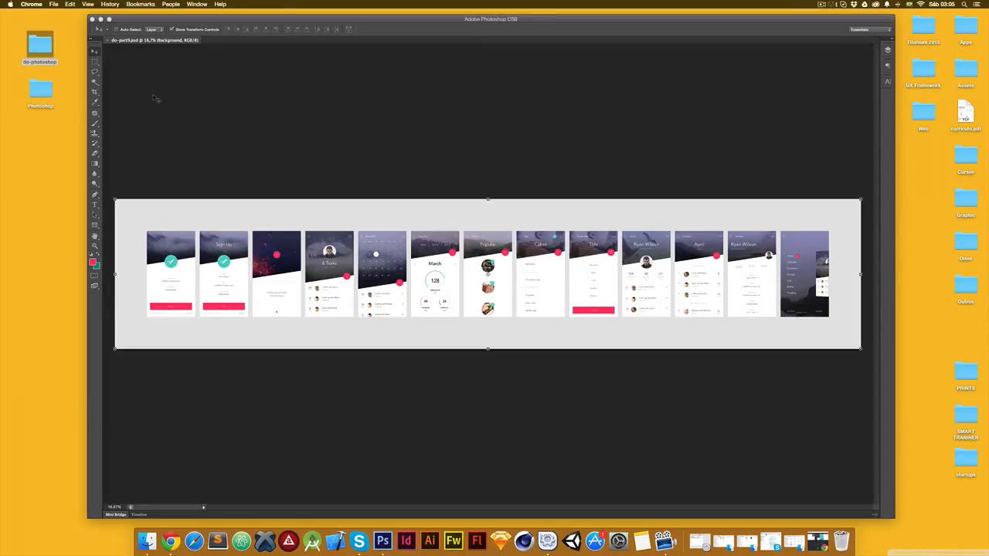
- Turn off Show Transform Controls for the Move tool and close do-part9.psd
{"action": "left_click", "coordinate": [173, 33]}
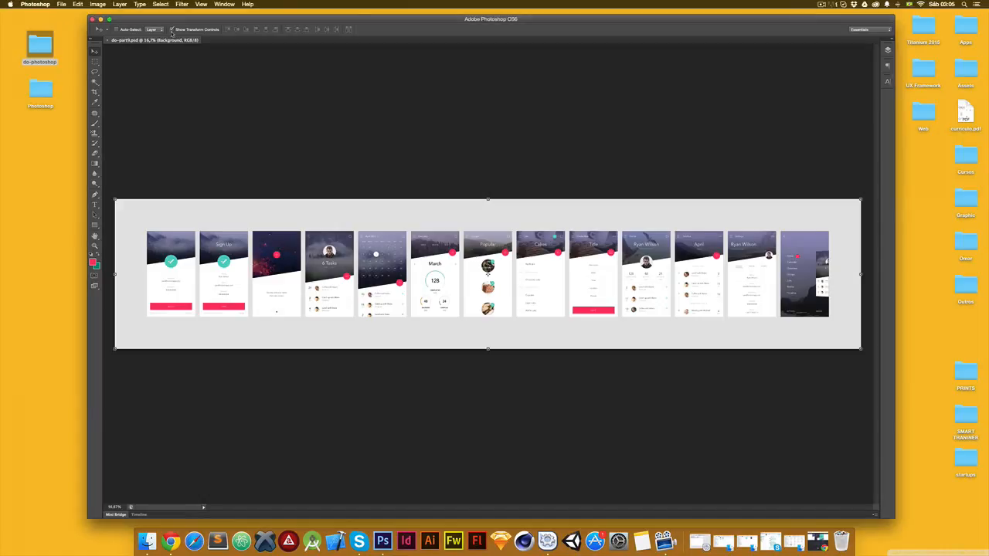
{"action": "left_click", "coordinate": [172, 29]}
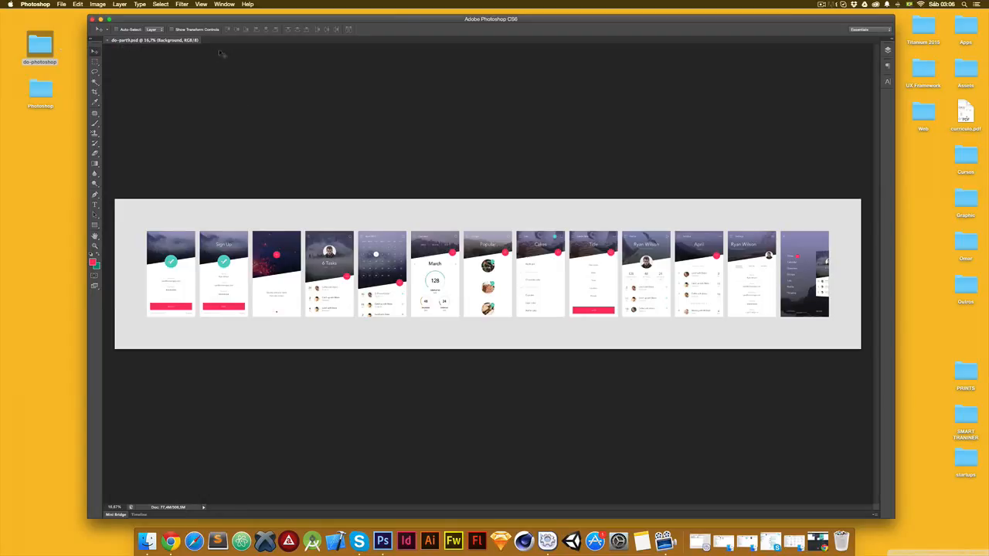
{"action": "left_click", "coordinate": [108, 40]}
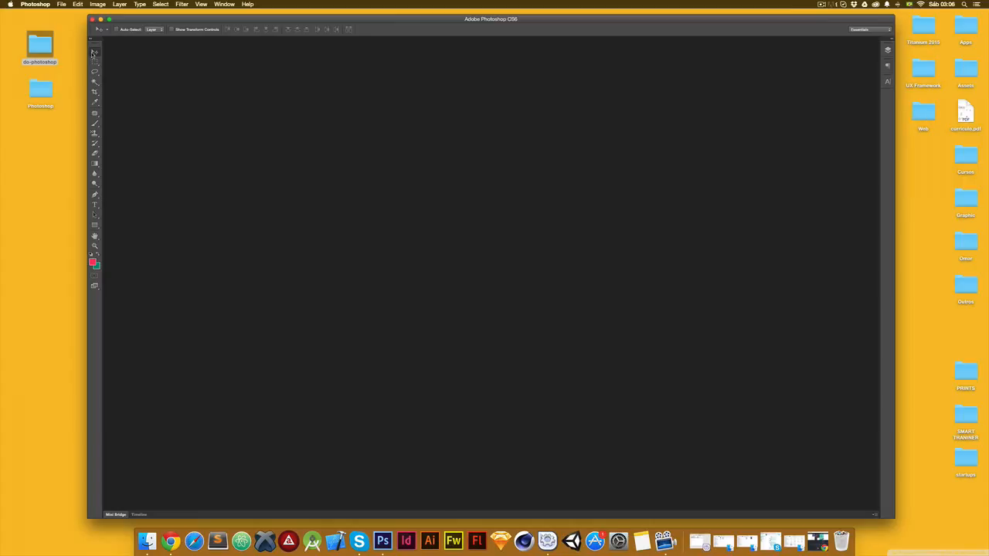
- Activate the Rectangular Marquee Tool and view the other marquee tools grouped with it
{"action": "left_click", "coordinate": [94, 62]}
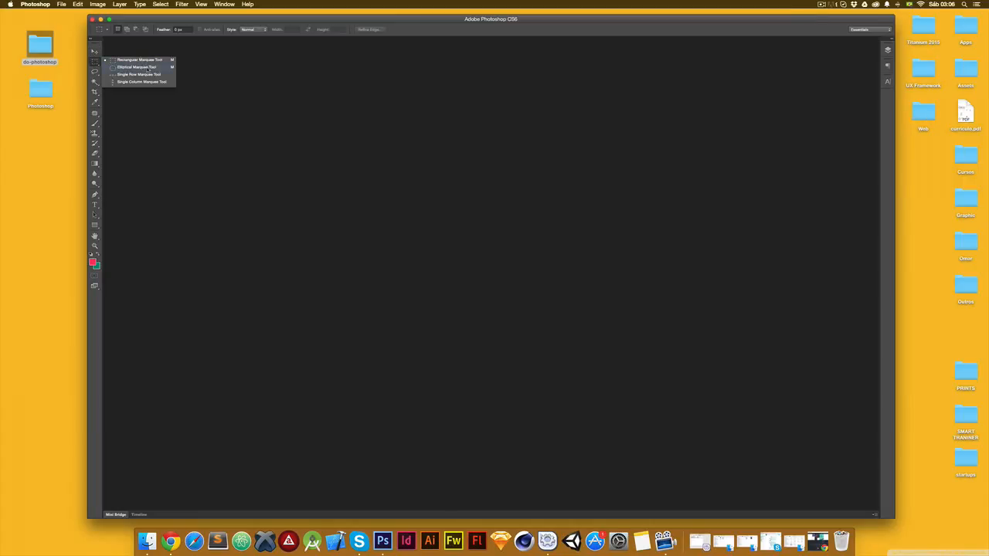
{"action": "left_click", "coordinate": [97, 65]}
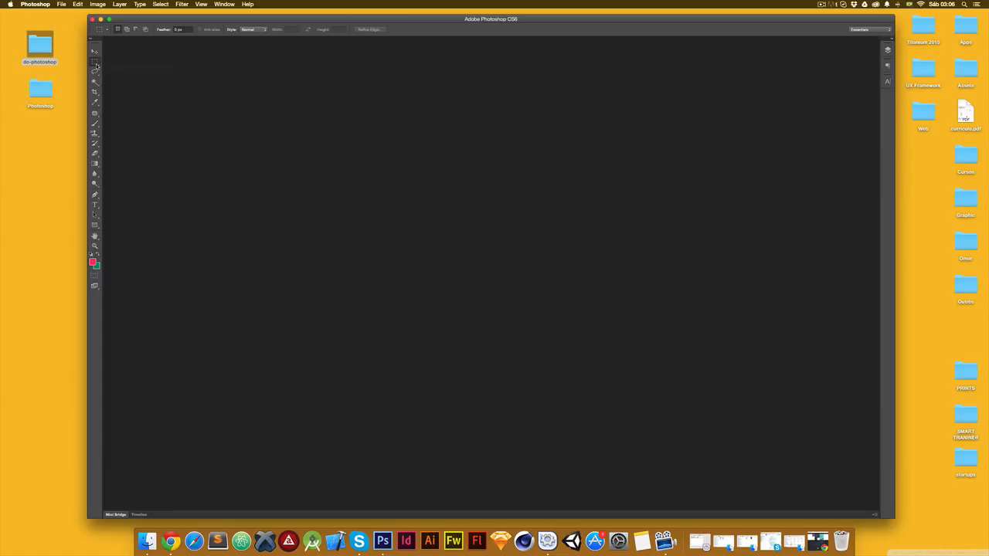
- Activate the Rectangular Marquee, Lasso, Magic Wand and Eyedropper tools one after another and view the tools grouped with them
{"action": "left_click", "coordinate": [97, 65]}
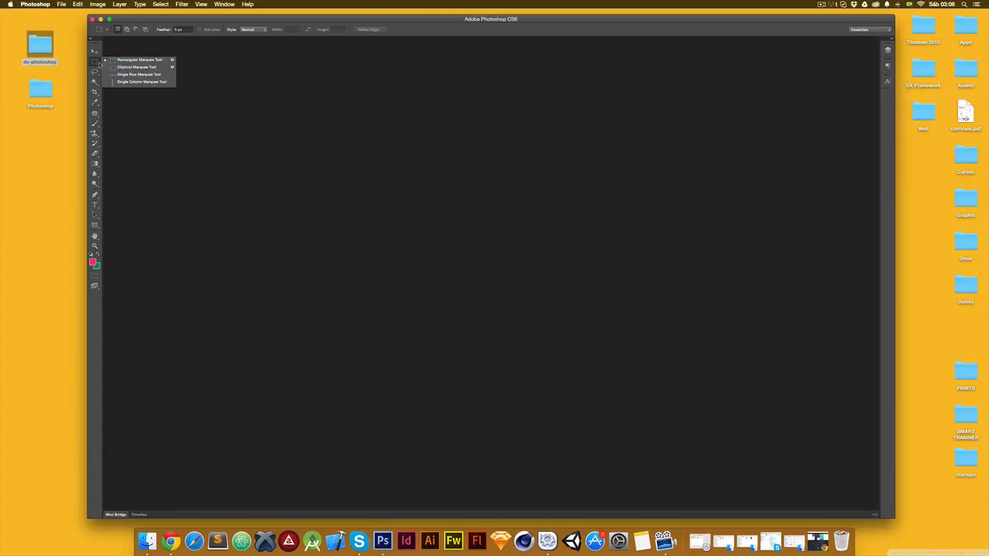
{"action": "left_click", "coordinate": [96, 53]}
{"action": "left_click", "coordinate": [95, 52]}
{"action": "left_click", "coordinate": [95, 62]}
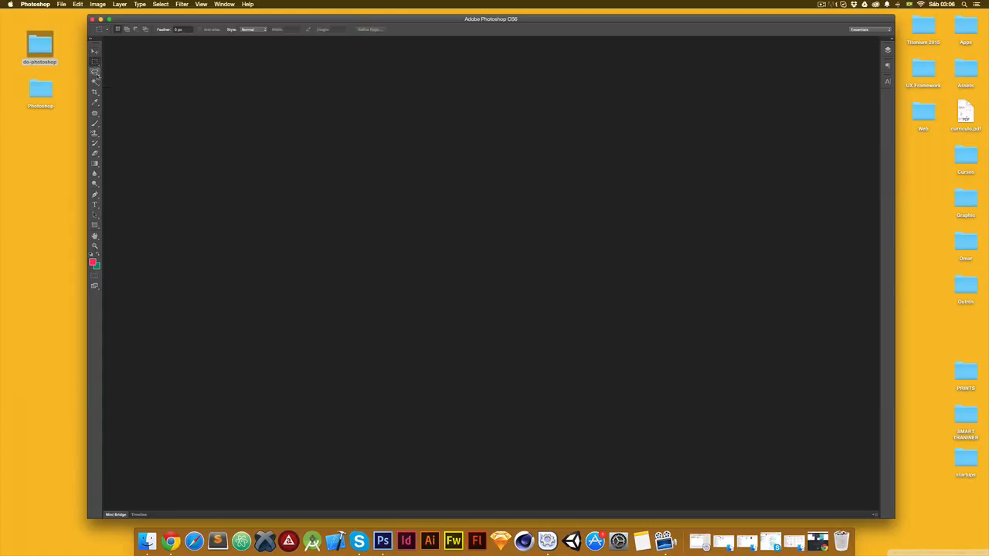
{"action": "left_click", "coordinate": [96, 71]}
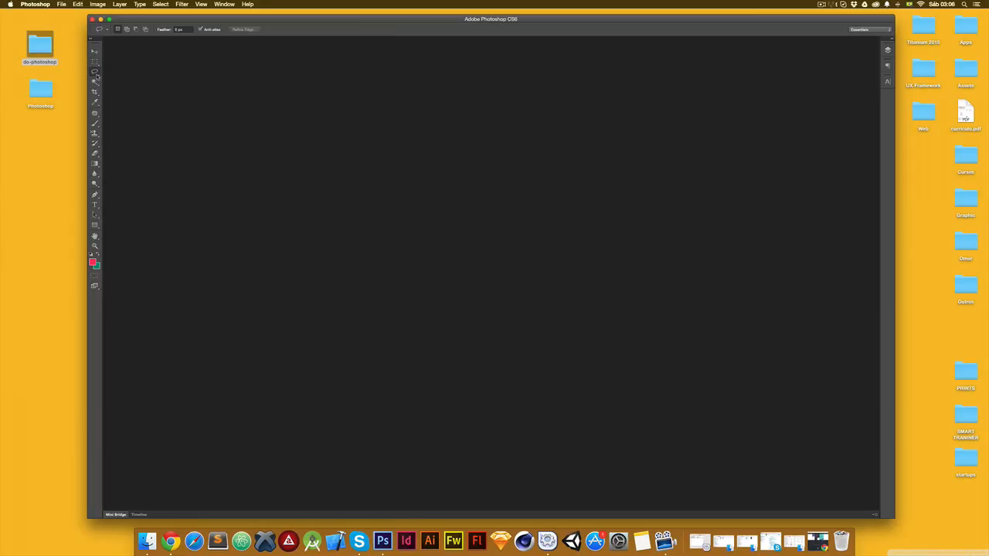
{"action": "left_click", "coordinate": [95, 81]}
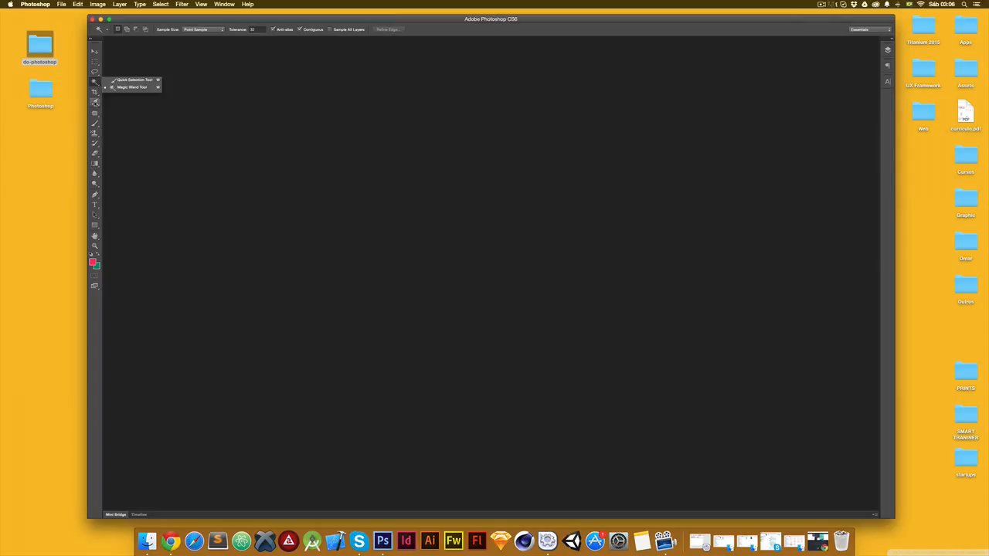
{"action": "left_click", "coordinate": [95, 103]}
{"action": "left_click", "coordinate": [95, 102]}
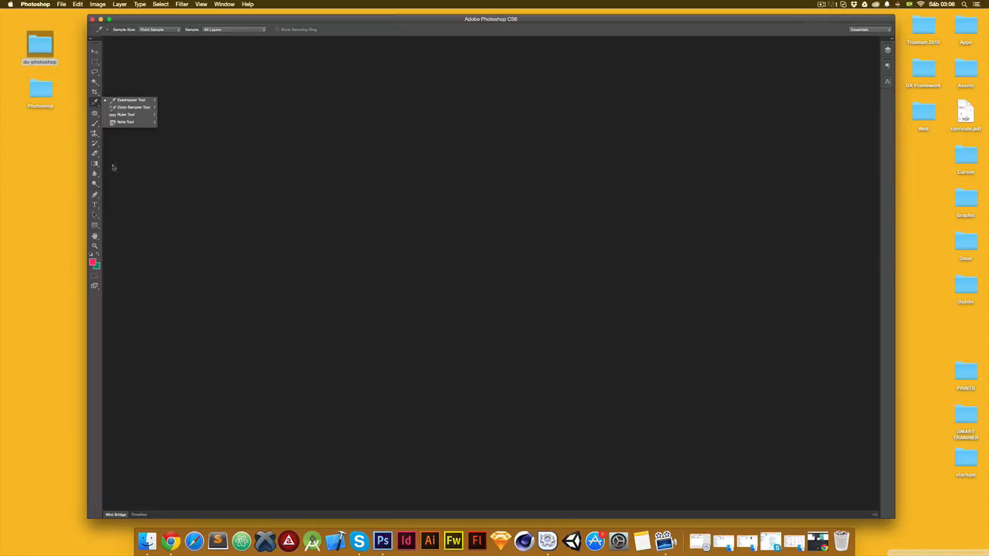
- Activate the Rectangle Tool and view the other shape tools grouped with it
{"action": "left_click", "coordinate": [97, 207]}
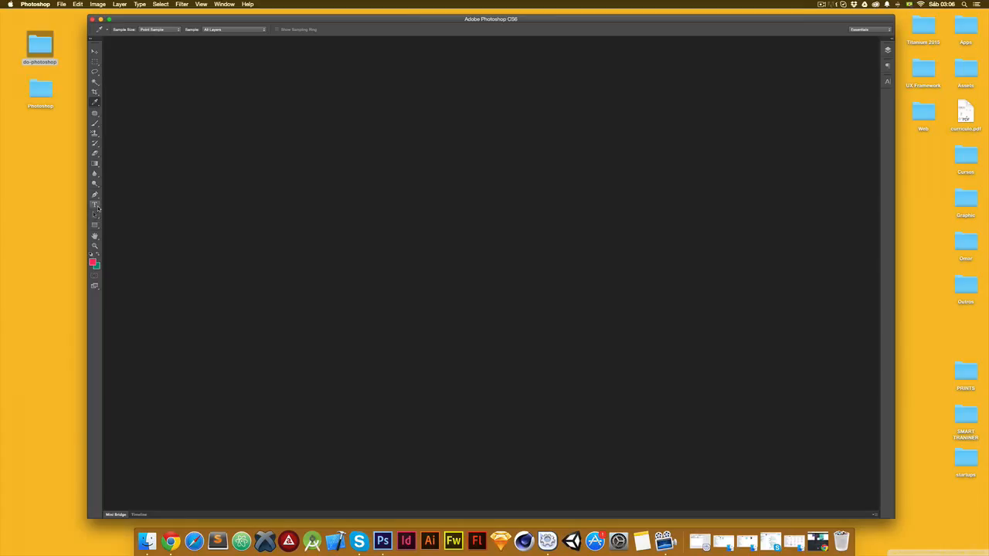
{"action": "left_click", "coordinate": [95, 224]}
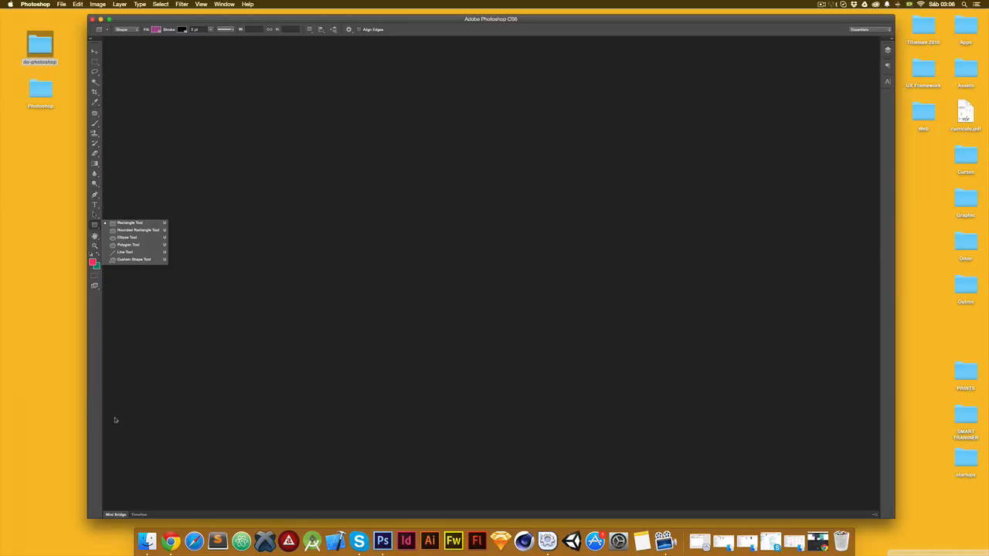
{"action": "left_click", "coordinate": [102, 330]}
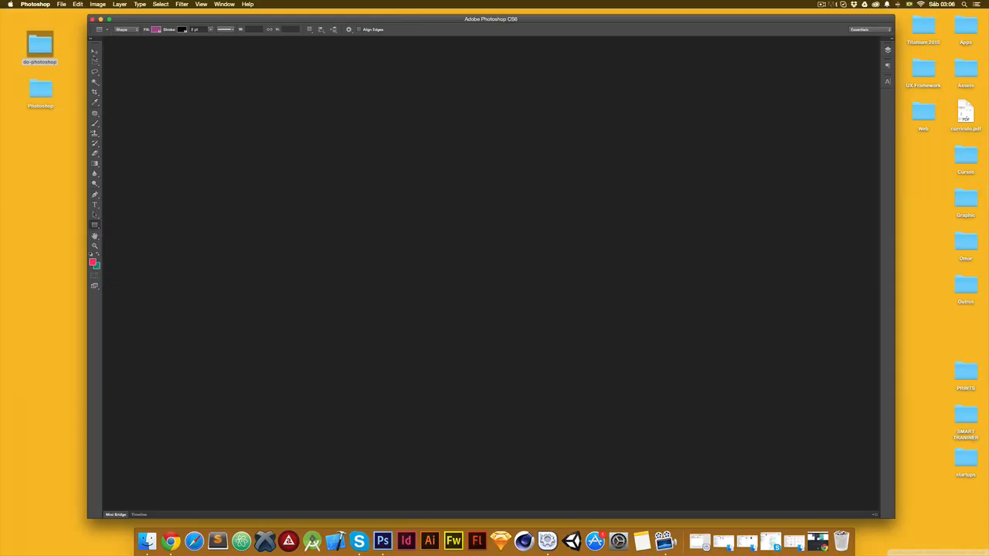
- View the options of the Rectangular Marquee, Magic Wand and Brush tools, and return to the Move Tool
{"action": "left_click", "coordinate": [94, 61]}
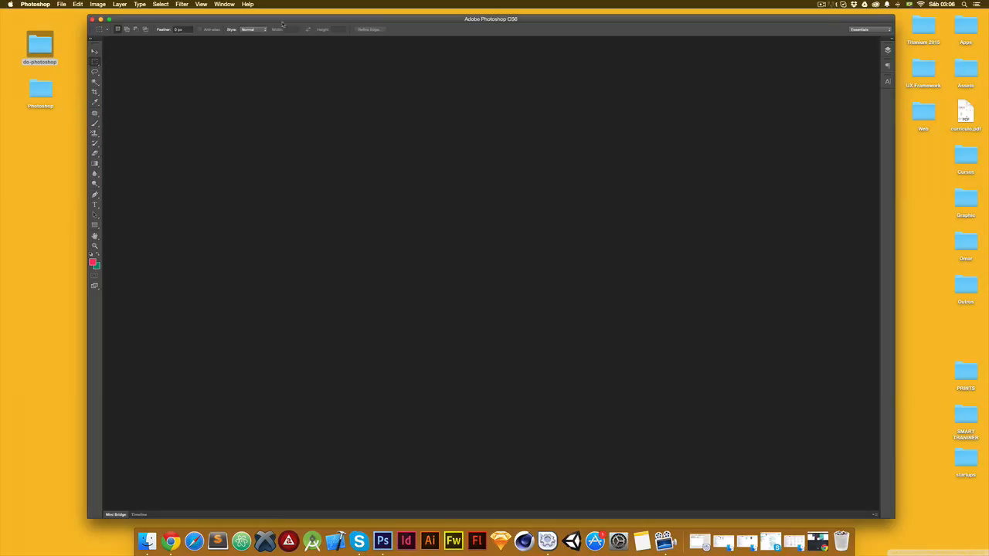
{"action": "left_click", "coordinate": [95, 83]}
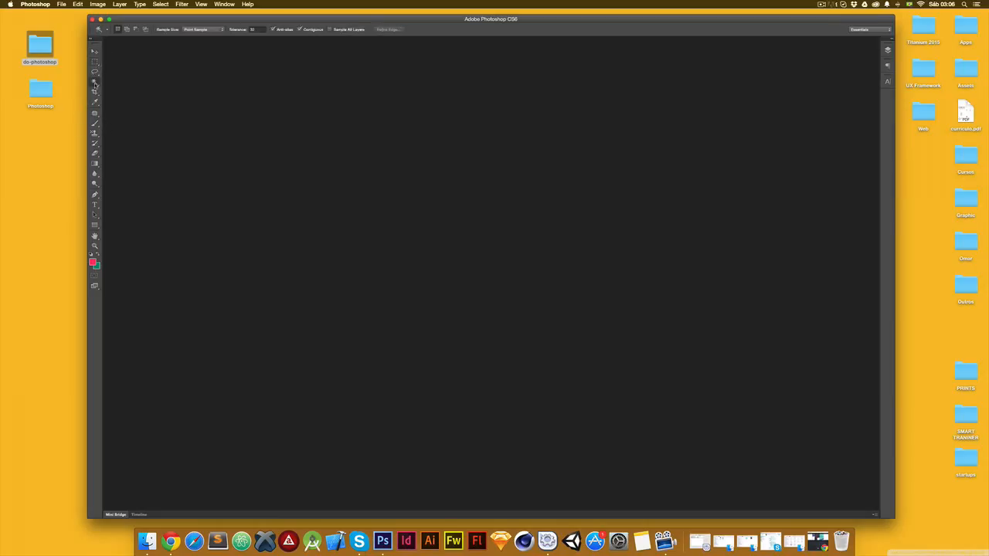
{"action": "left_click", "coordinate": [96, 83]}
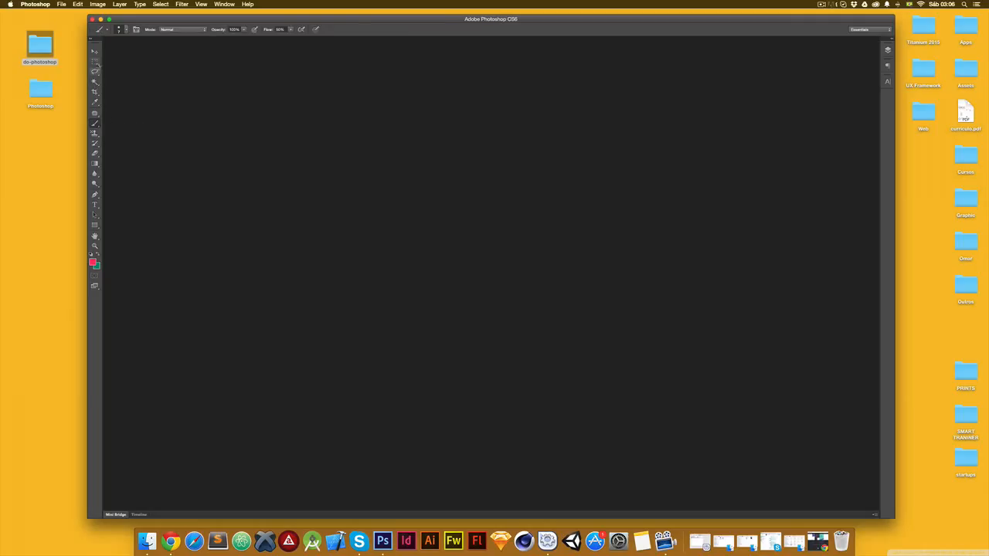
{"action": "left_click", "coordinate": [96, 51]}
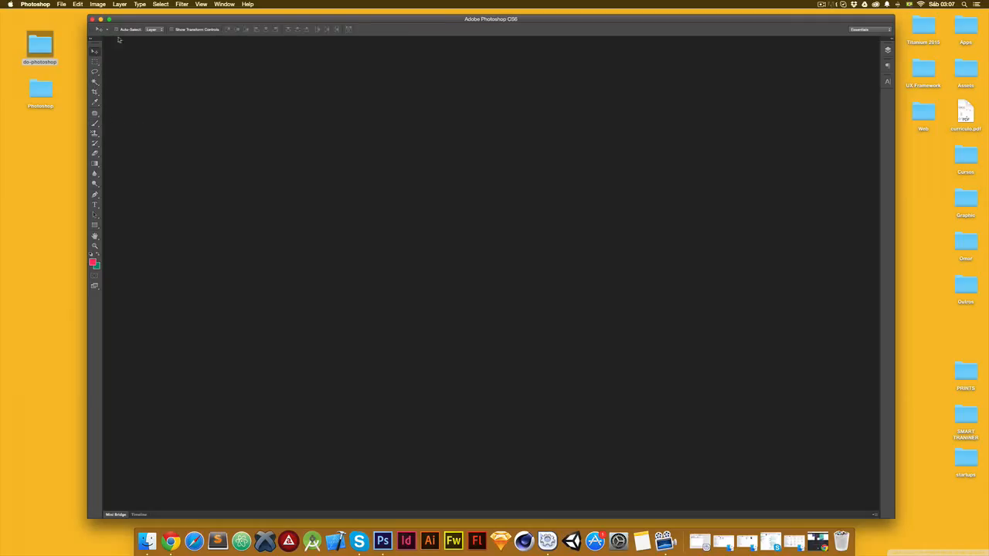
- Expand the docked Layers, Paragraph and Character panels and set the paragraph alignment to right
{"action": "left_click", "coordinate": [891, 41]}
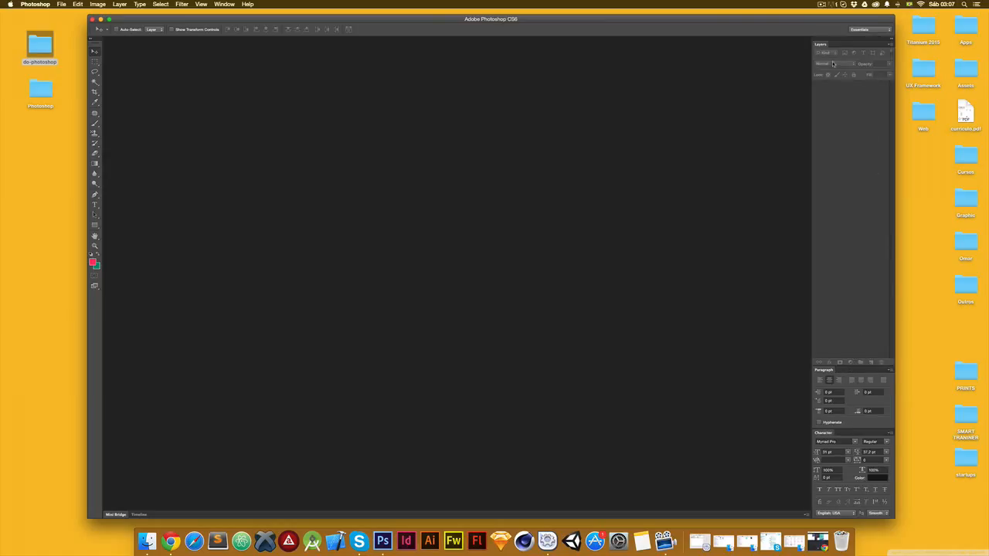
{"action": "left_click", "coordinate": [839, 380]}
{"action": "left_click", "coordinate": [830, 442]}
- View the Painting, Photography and Typography workspaces in turn, and return to Essentials with its panels collapsed
{"action": "left_click", "coordinate": [864, 31]}
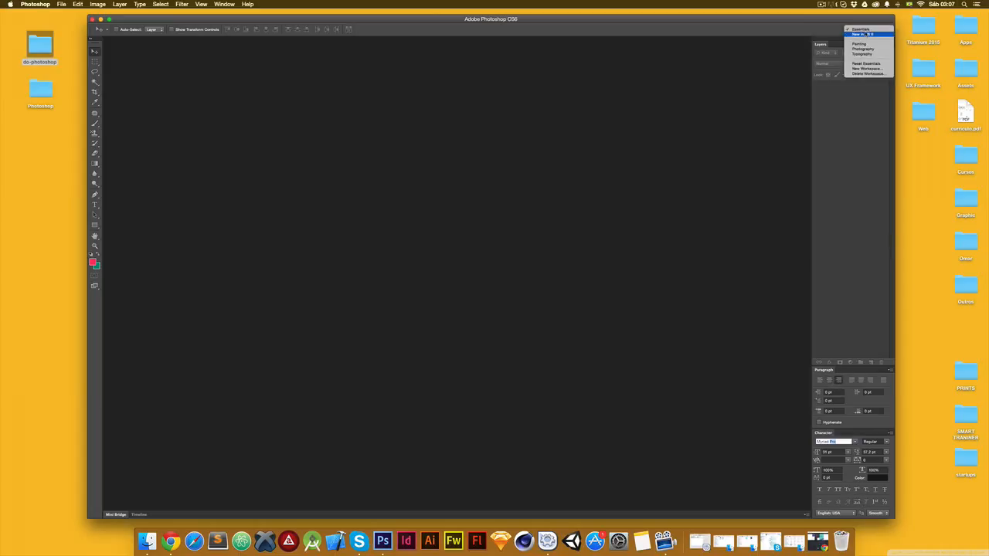
{"action": "left_click", "coordinate": [869, 43]}
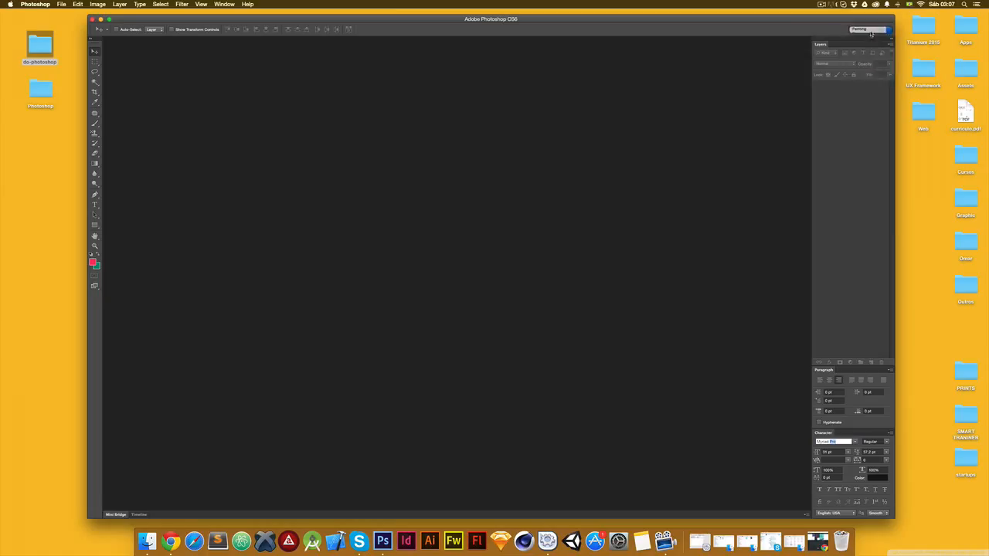
{"action": "left_click", "coordinate": [867, 31]}
{"action": "left_click", "coordinate": [863, 35]}
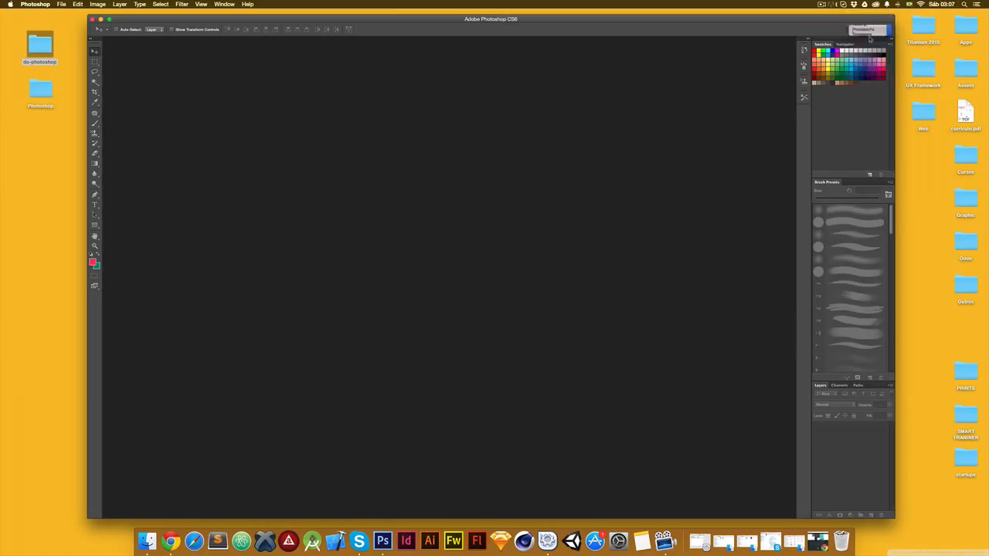
{"action": "left_click", "coordinate": [867, 31]}
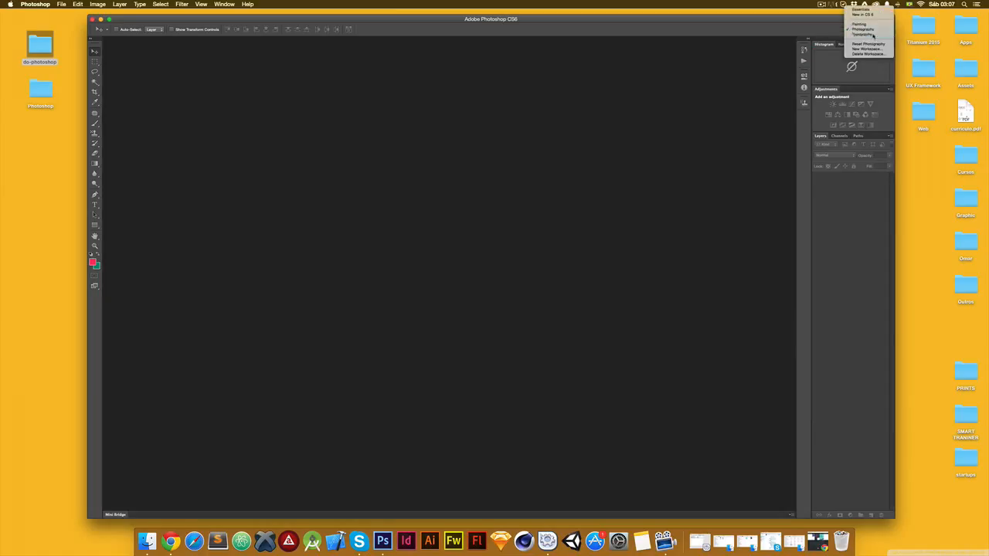
{"action": "left_click", "coordinate": [869, 34]}
{"action": "left_click", "coordinate": [871, 31]}
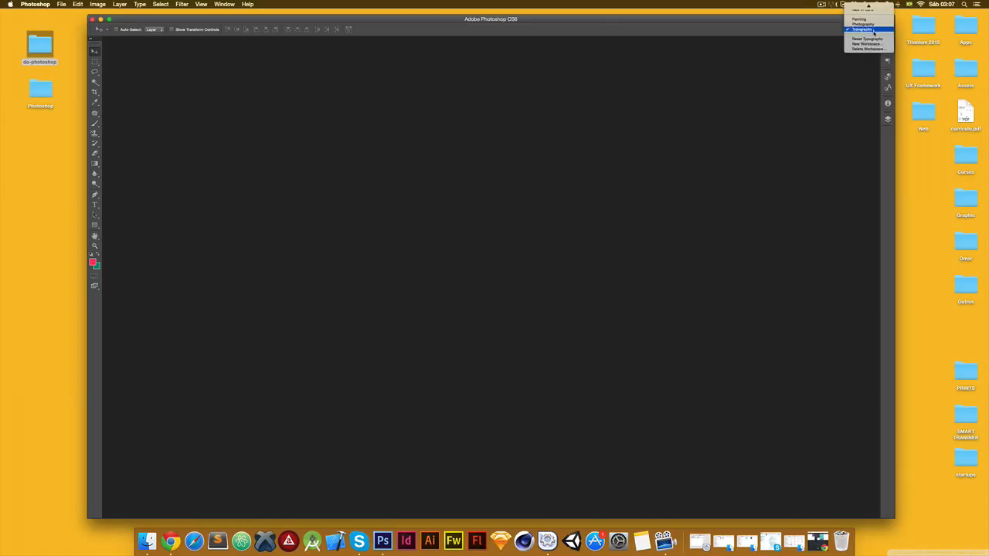
{"action": "left_click", "coordinate": [867, 41]}
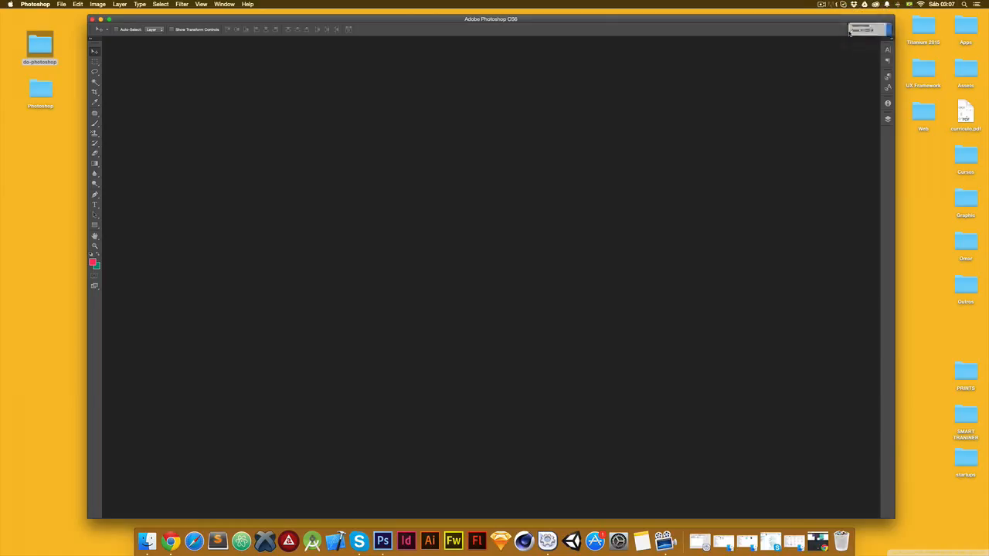
{"action": "left_click", "coordinate": [892, 40]}
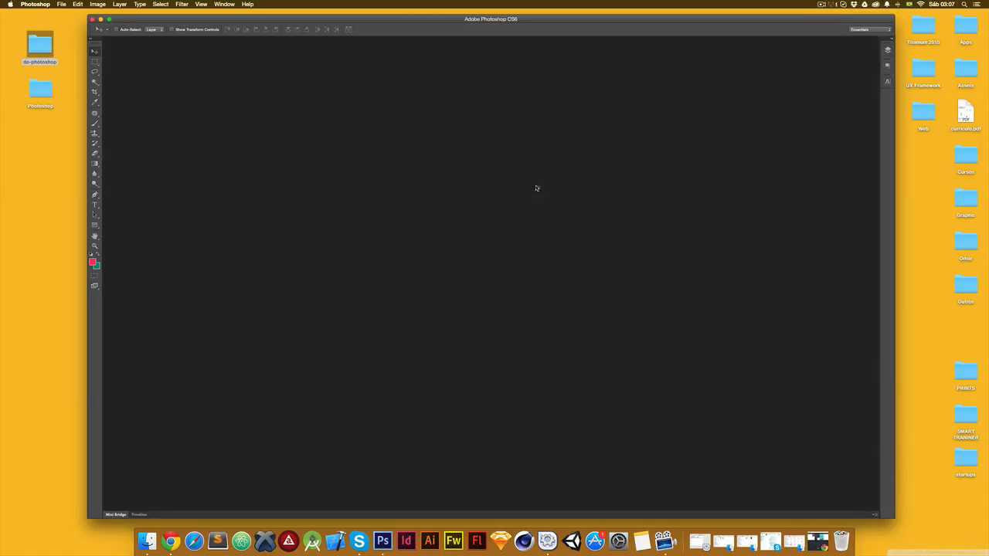
- Open do-part9.psd from the do-photoshop folder on the desktop, keeping its layers editable
{"action": "double_click", "coordinate": [424, 101]}
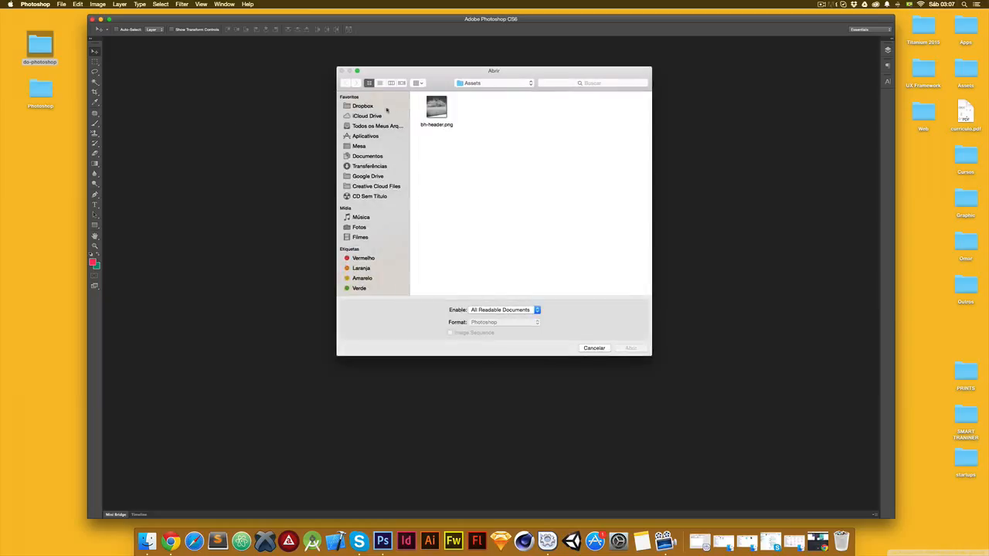
{"action": "left_click", "coordinate": [363, 147]}
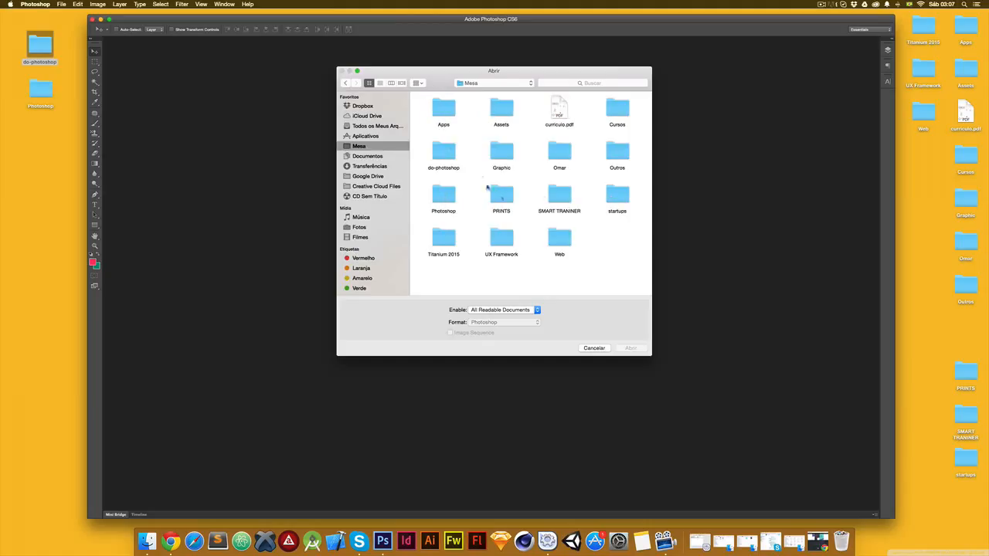
{"action": "double_click", "coordinate": [446, 152]}
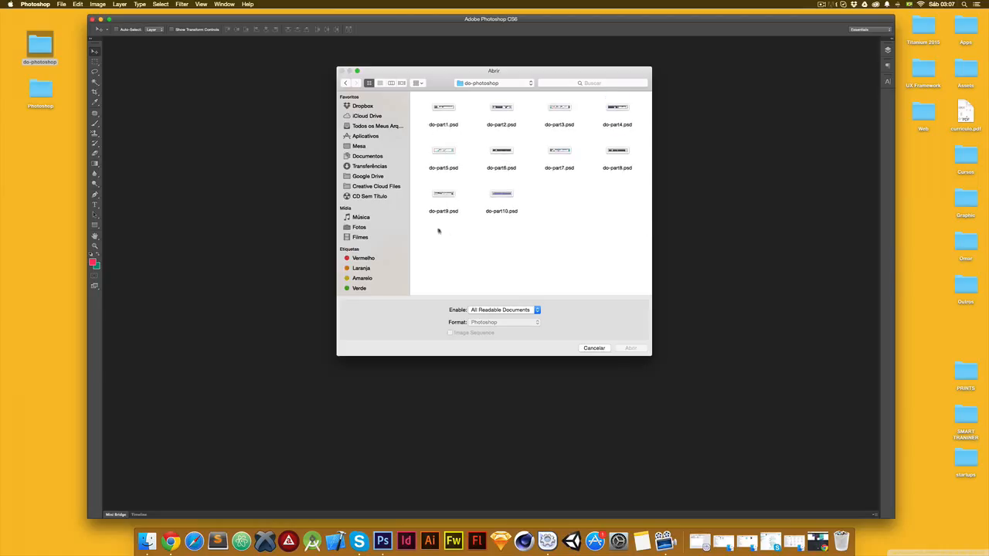
{"action": "double_click", "coordinate": [446, 198]}
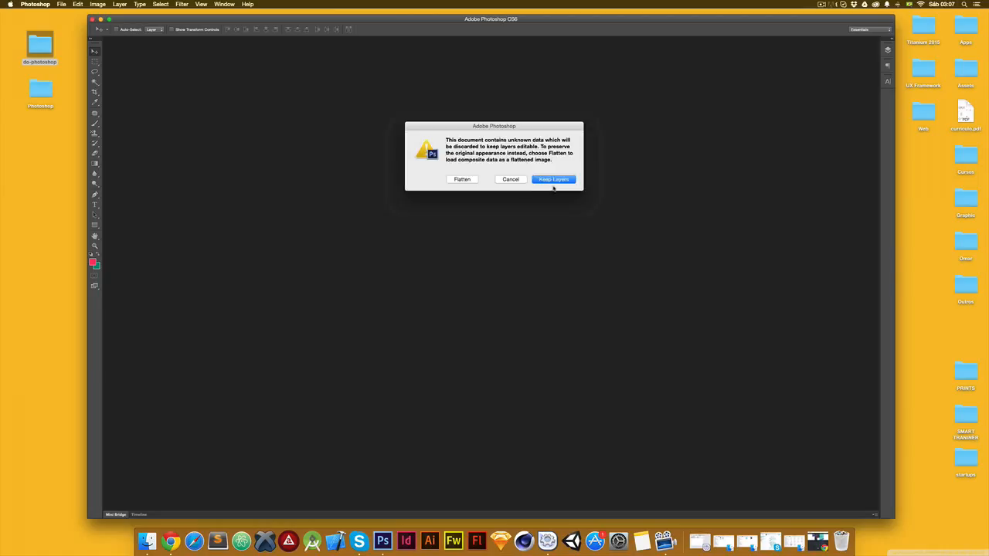
{"action": "left_click", "coordinate": [553, 181]}
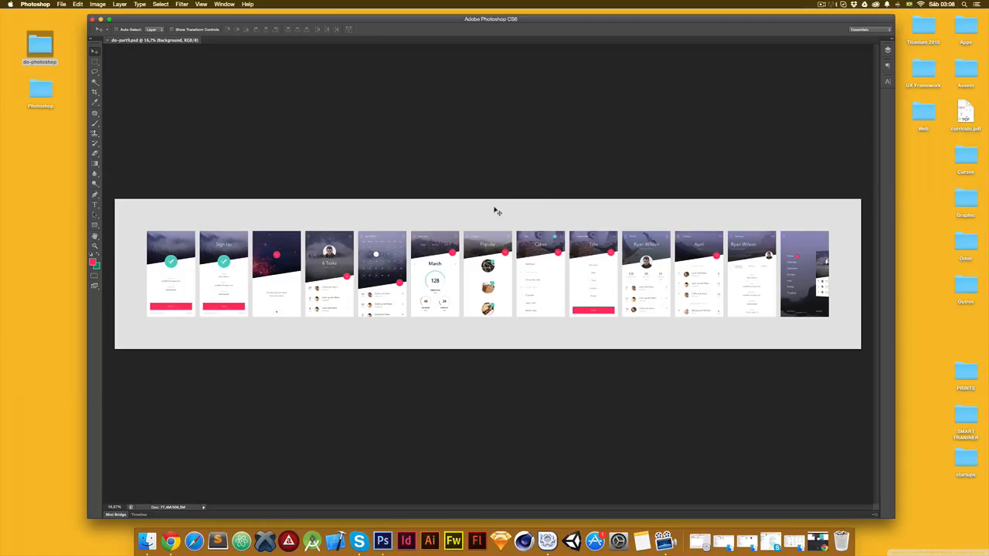
- Enlarge the document to 50% and examine the app screens from the login and sign-up screens to the calendar
{"action": "key", "text": "super+equal"}
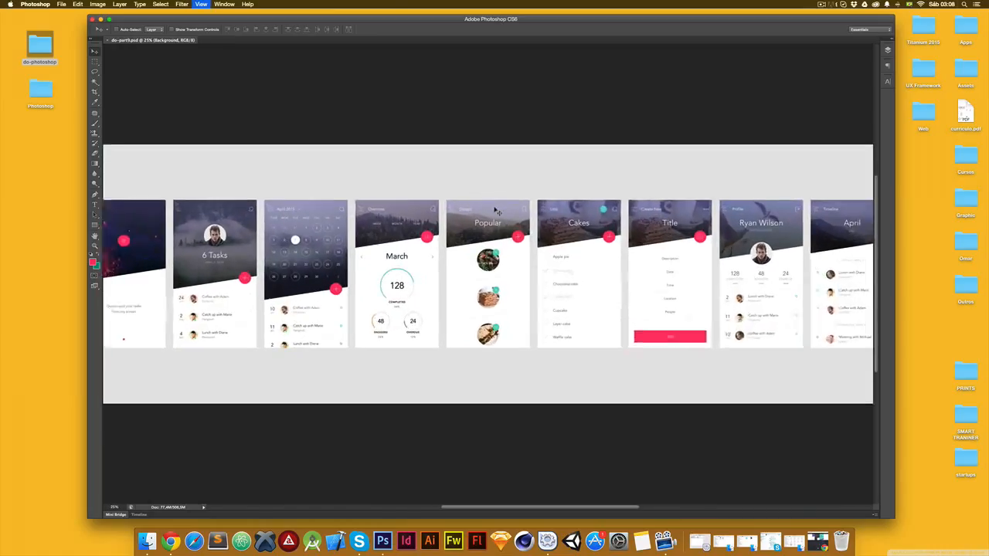
{"action": "key", "text": "super+equal"}
{"action": "key", "text": "super+equal"}
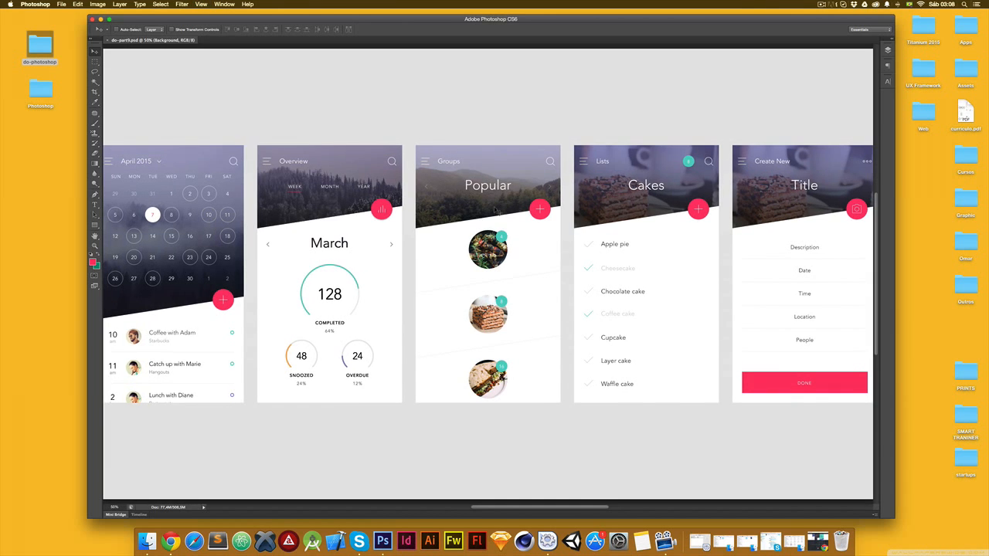
{"action": "scroll", "coordinate": [495, 208], "scroll_direction": "left", "scroll_amount": 15}
{"action": "scroll", "coordinate": [493, 206], "scroll_direction": "right", "scroll_amount": 3}
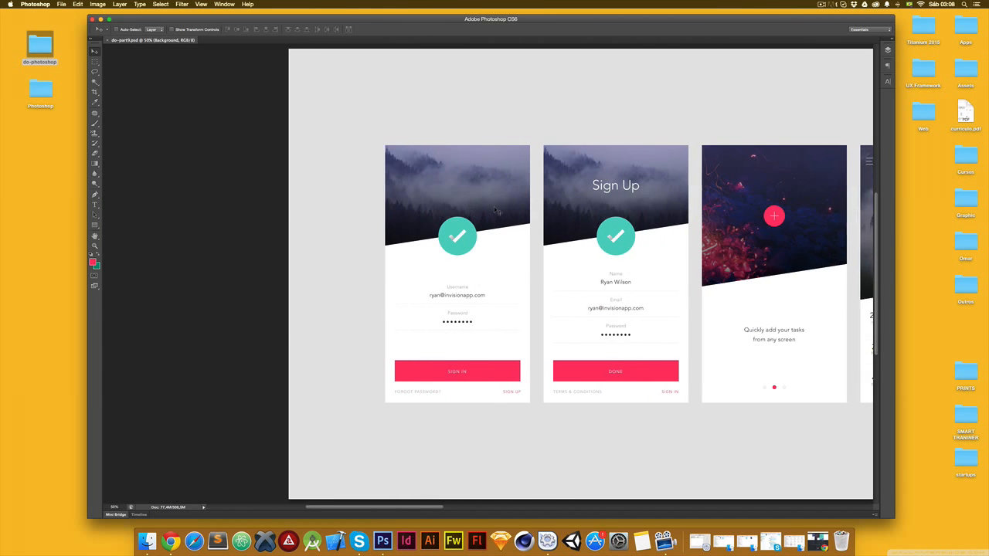
{"action": "scroll", "coordinate": [493, 207], "scroll_direction": "right", "scroll_amount": 10}
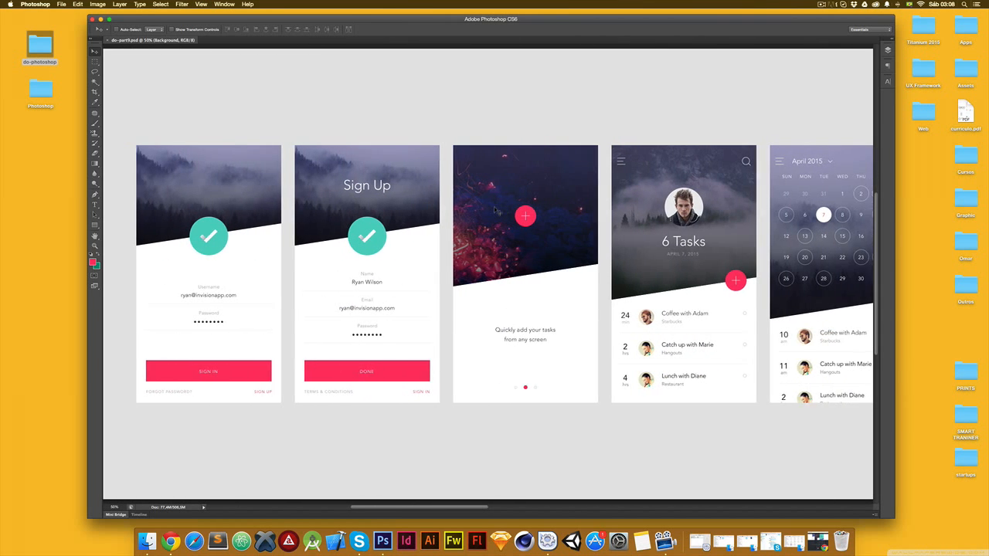
{"action": "scroll", "coordinate": [496, 210], "scroll_direction": "left", "scroll_amount": 2}
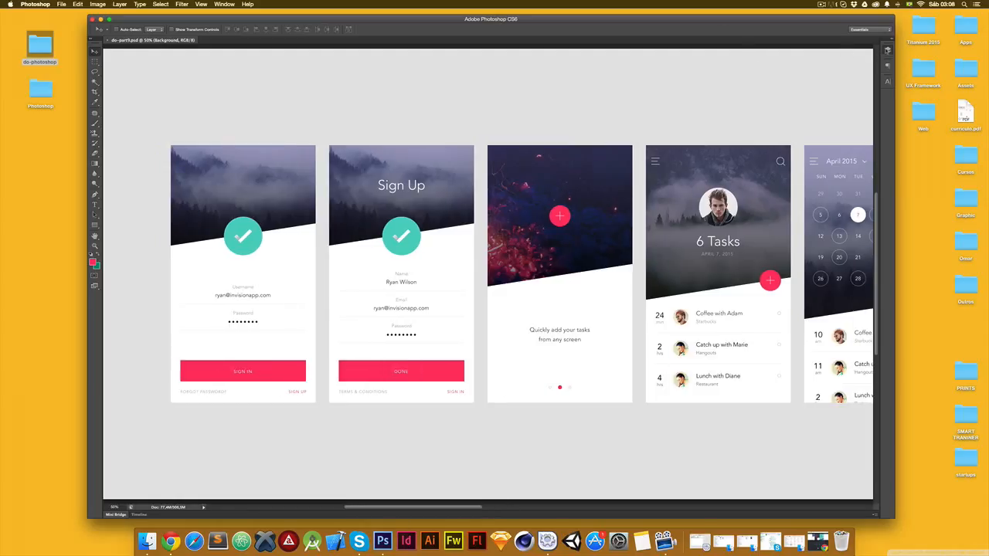
- Show the document's layers, expand the 1 - Login group and select its FORGOT PASSWORD? text layer
{"action": "left_click", "coordinate": [888, 50]}
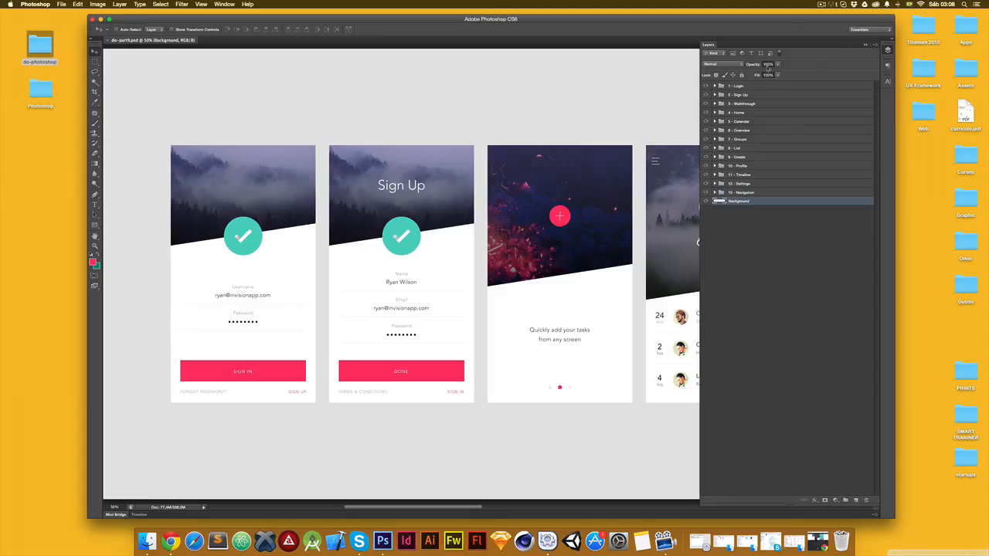
{"action": "left_click", "coordinate": [731, 87]}
{"action": "left_click", "coordinate": [739, 96]}
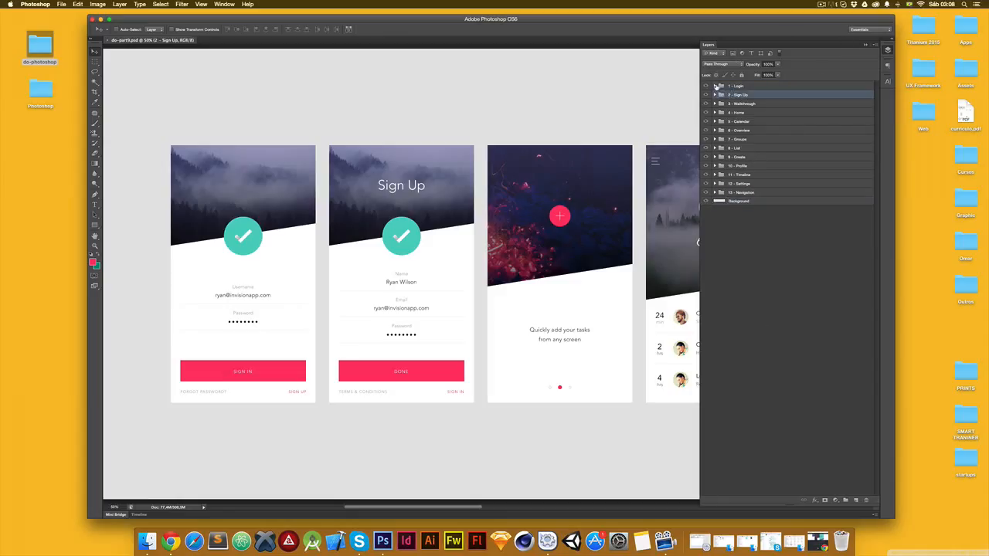
{"action": "left_click", "coordinate": [716, 86]}
{"action": "left_click", "coordinate": [746, 140]}
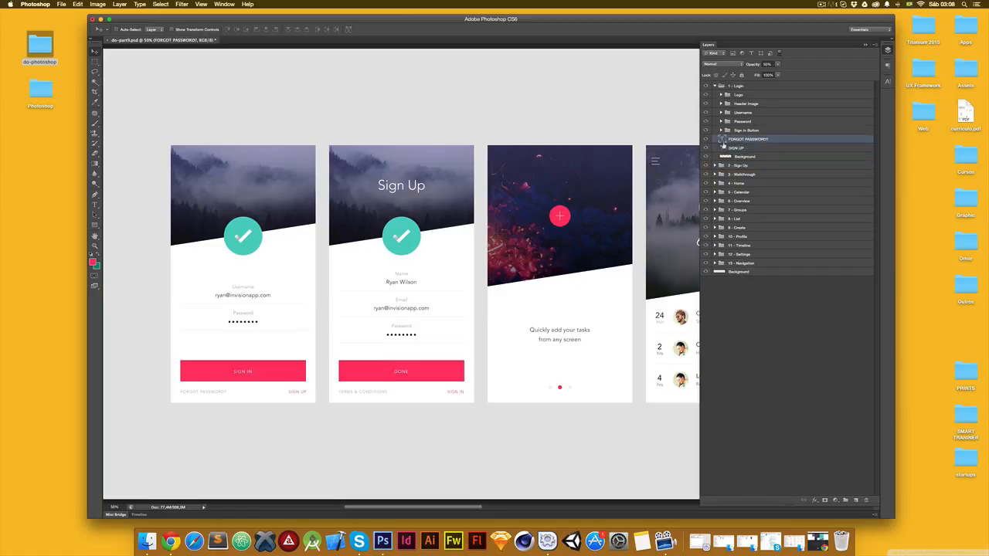
- Expand the Logo group inside 1 - Login and select its Logo and Logo Background layers in turn
{"action": "left_click", "coordinate": [721, 94]}
{"action": "left_click", "coordinate": [754, 114]}
{"action": "left_click", "coordinate": [752, 104]}
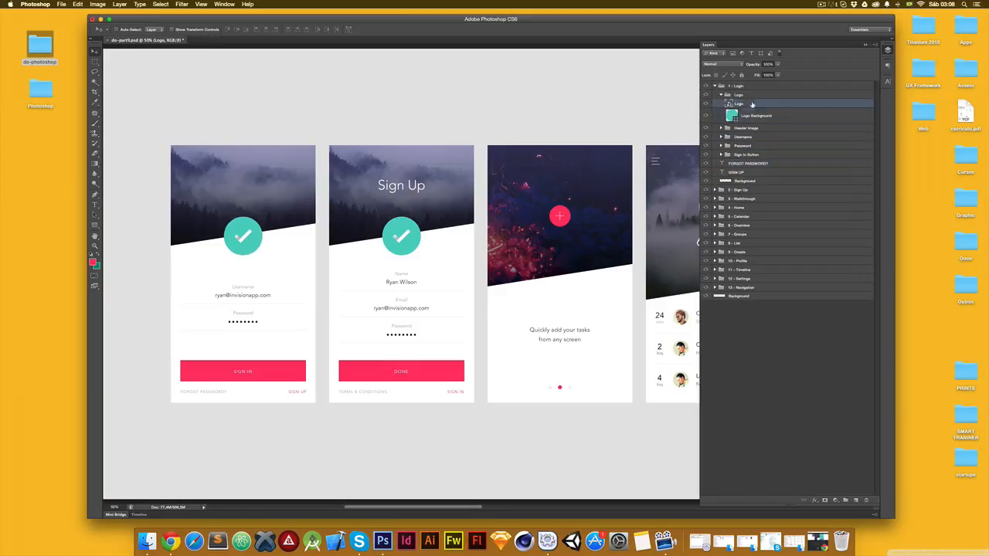
{"action": "left_click", "coordinate": [751, 120]}
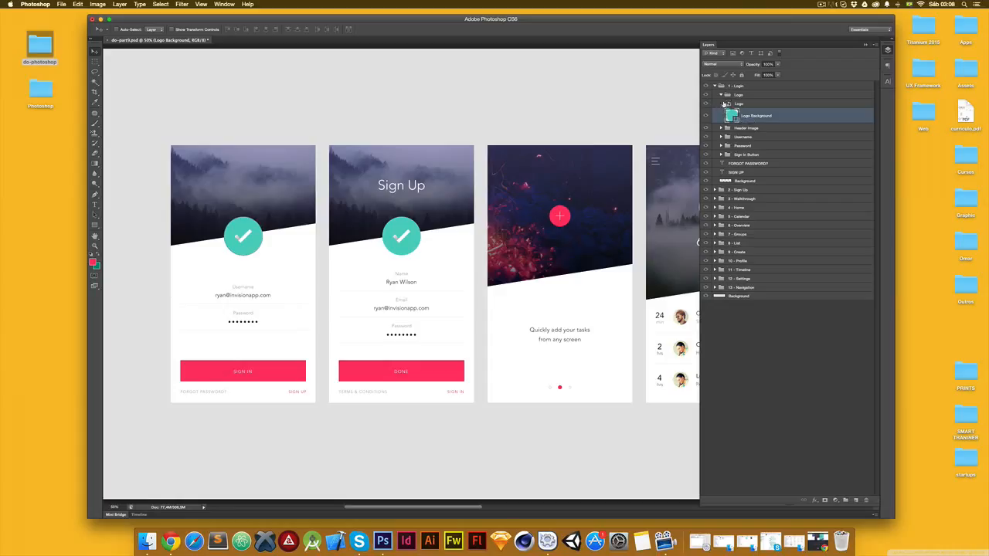
- Collapse the Logo and 1 - Login groups, and toggle the 1 - Login group's visibility off and on
{"action": "left_click", "coordinate": [721, 94]}
{"action": "left_click", "coordinate": [714, 86]}
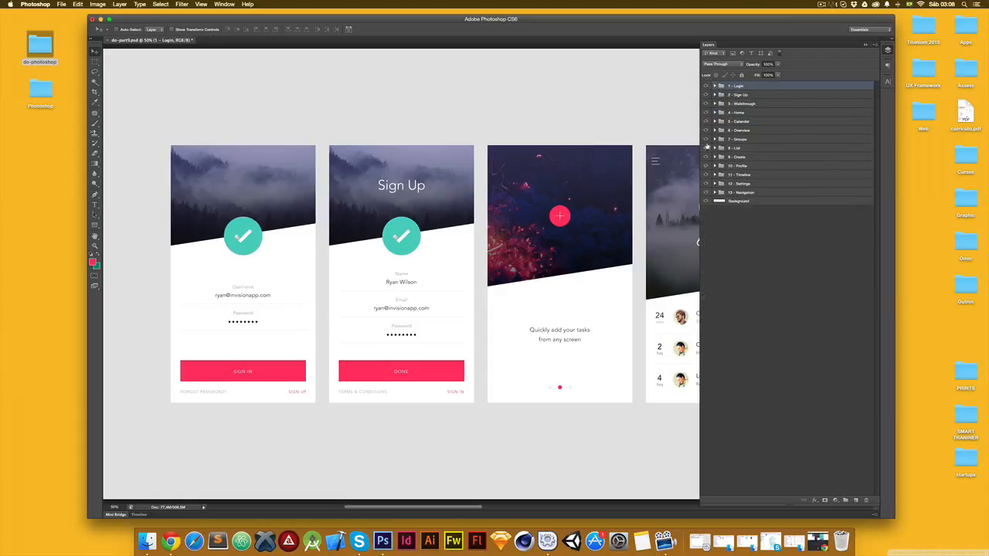
{"action": "left_click", "coordinate": [707, 85]}
{"action": "left_click", "coordinate": [707, 85]}
- Expand the 1 - Login group, then fully lock and unlock its FORGOT PASSWORD? text layer
{"action": "left_click", "coordinate": [715, 86]}
{"action": "left_click", "coordinate": [746, 140]}
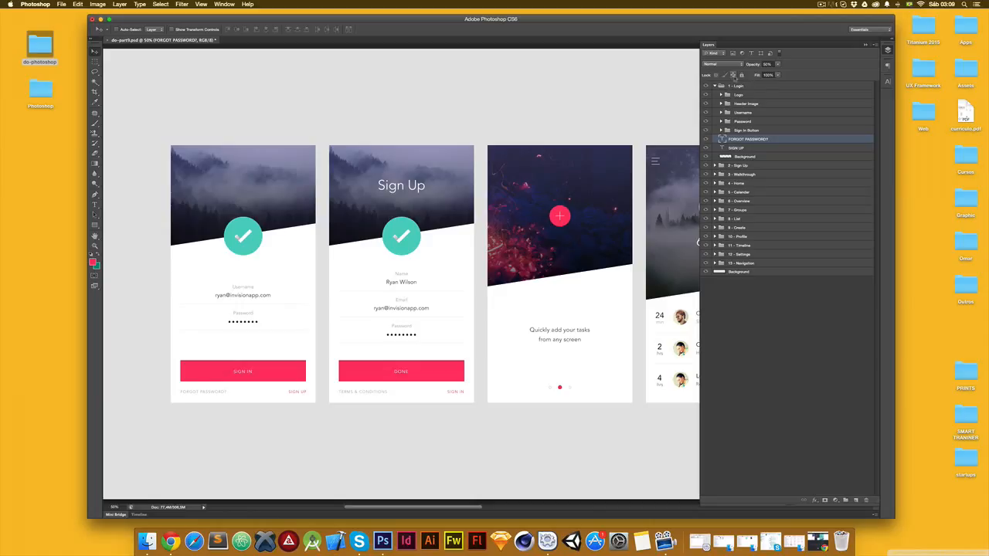
{"action": "left_click", "coordinate": [734, 75]}
{"action": "left_click", "coordinate": [742, 75]}
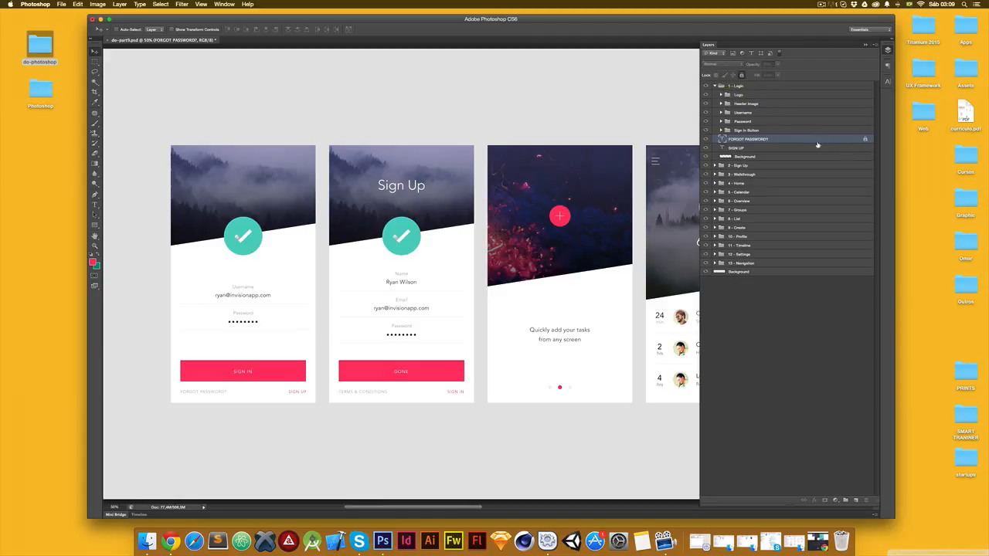
{"action": "left_click", "coordinate": [744, 75]}
- Try the Screen blend mode on the FORGOT PASSWORD? layer and restore it to Normal
{"action": "left_click", "coordinate": [779, 74]}
{"action": "left_click", "coordinate": [821, 59]}
{"action": "left_click", "coordinate": [734, 64]}
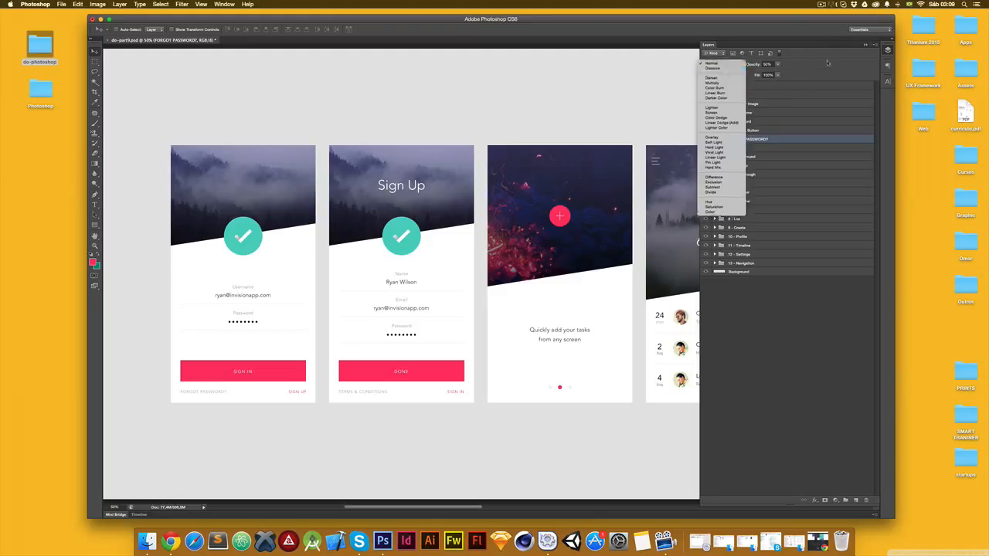
{"action": "left_click", "coordinate": [734, 64]}
{"action": "left_click", "coordinate": [734, 65]}
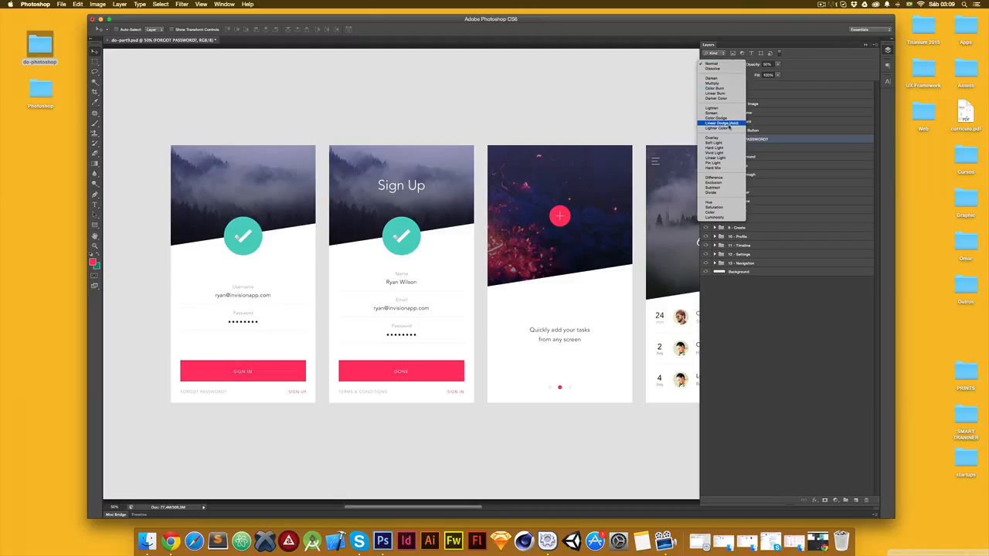
{"action": "left_click", "coordinate": [727, 112]}
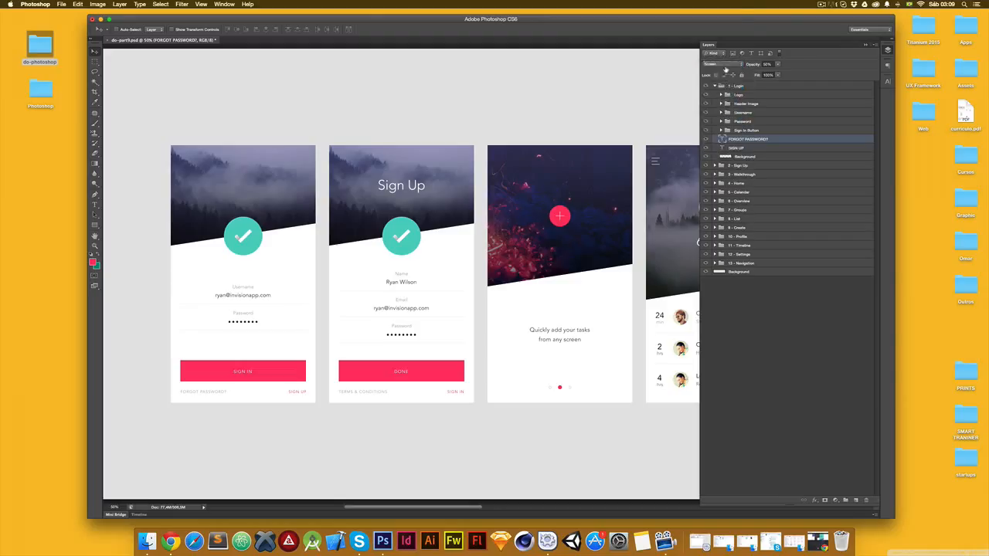
{"action": "left_click", "coordinate": [727, 67]}
{"action": "left_click", "coordinate": [711, 14]}
- Collapse the 1 - Login group and duplicate it
{"action": "scroll", "coordinate": [677, 135], "scroll_direction": "right", "scroll_amount": 10}
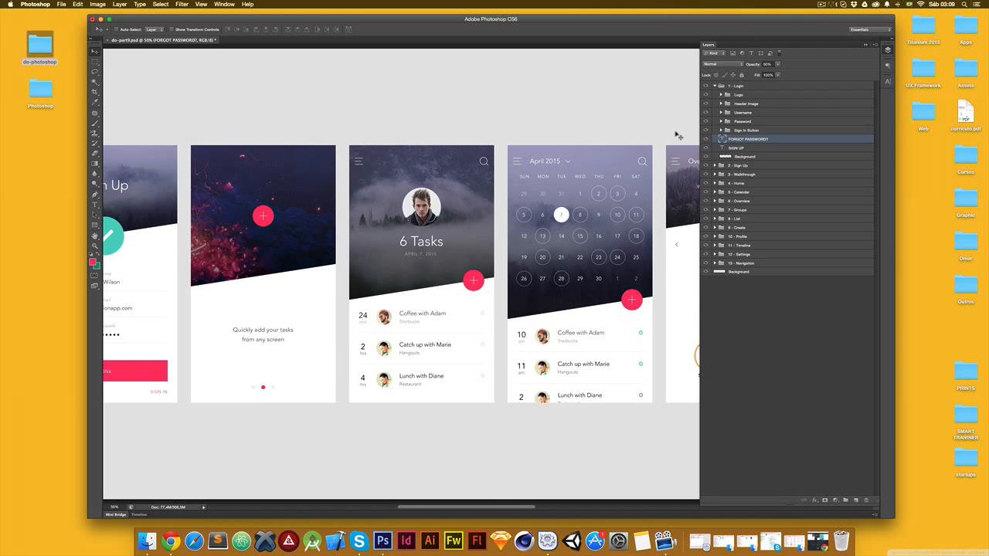
{"action": "scroll", "coordinate": [677, 135], "scroll_direction": "right", "scroll_amount": 20}
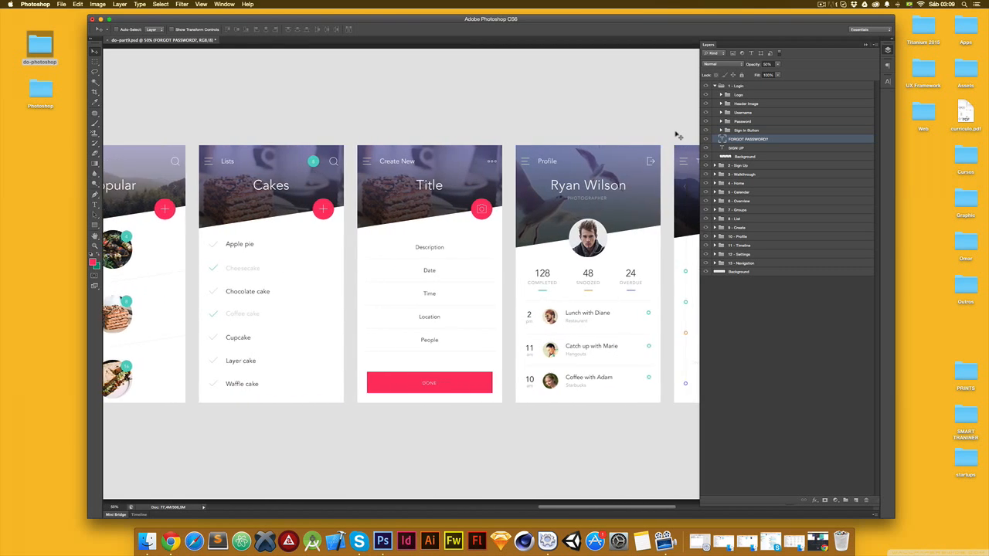
{"action": "scroll", "coordinate": [677, 135], "scroll_direction": "right", "scroll_amount": 4}
{"action": "scroll", "coordinate": [677, 135], "scroll_direction": "left", "scroll_amount": 20}
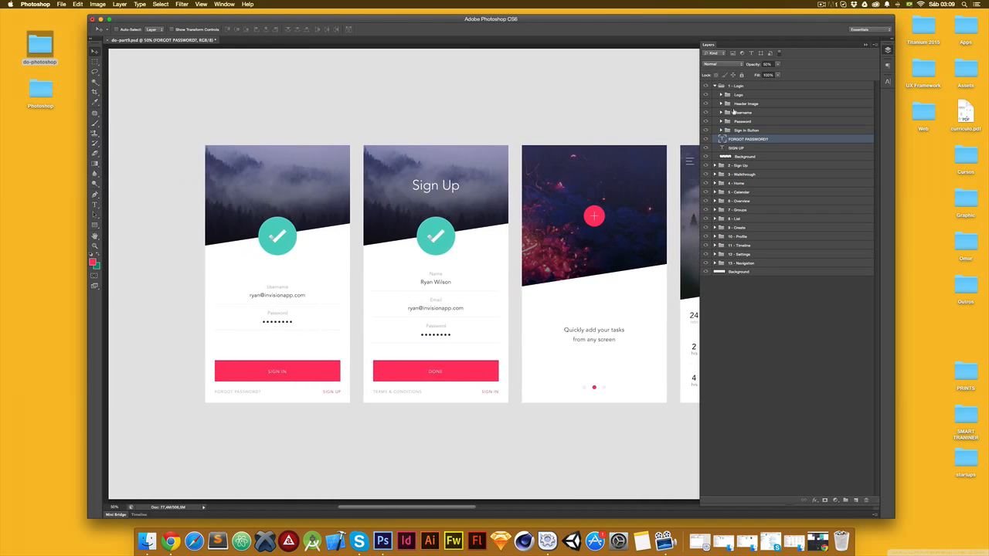
{"action": "left_click", "coordinate": [721, 86]}
{"action": "left_click", "coordinate": [715, 86]}
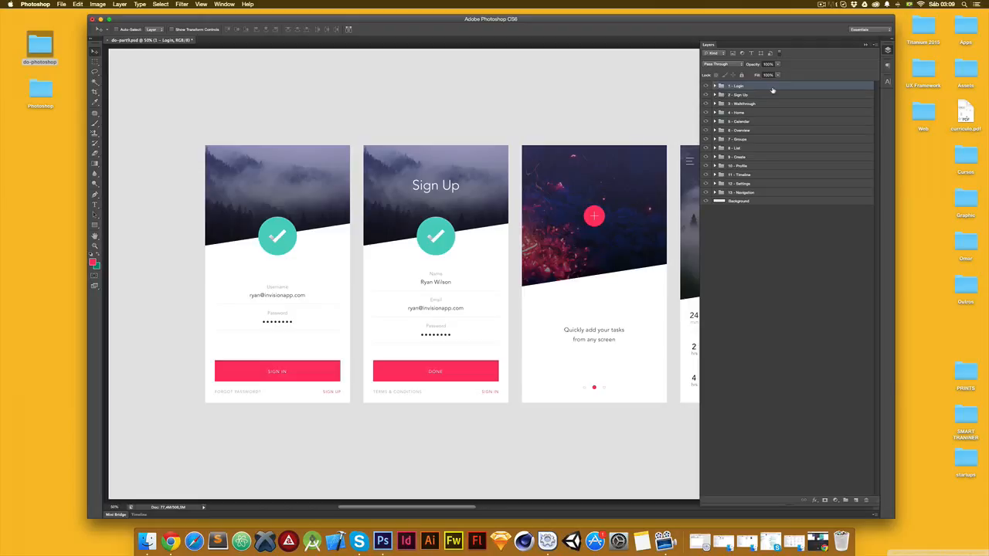
{"action": "key", "text": "super+j"}
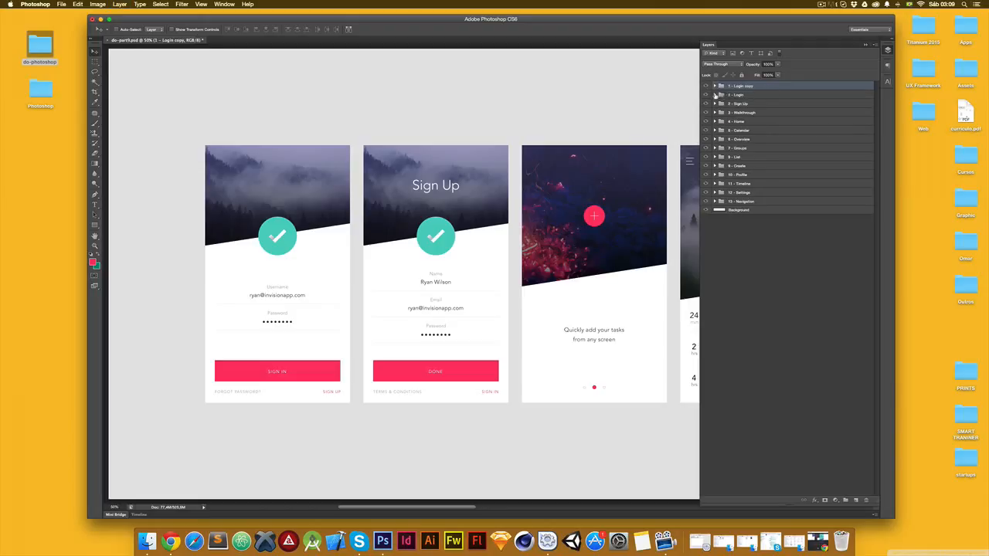
- Hide the original 1 - Login group and convert the 1 - Login copy group to a Smart Object
{"action": "left_click", "coordinate": [742, 95]}
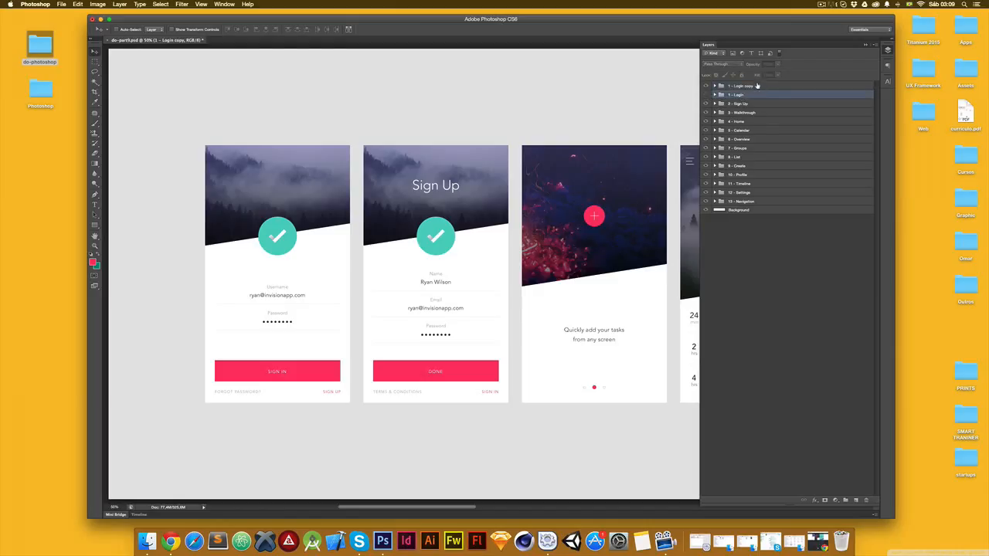
{"action": "left_click", "coordinate": [756, 86]}
{"action": "right_click", "coordinate": [757, 87]}
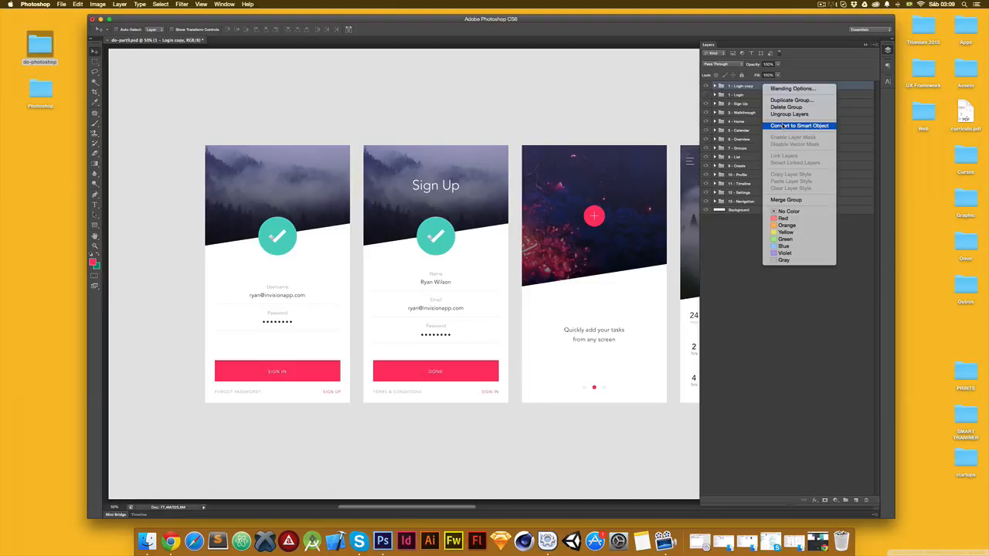
{"action": "left_click", "coordinate": [783, 126]}
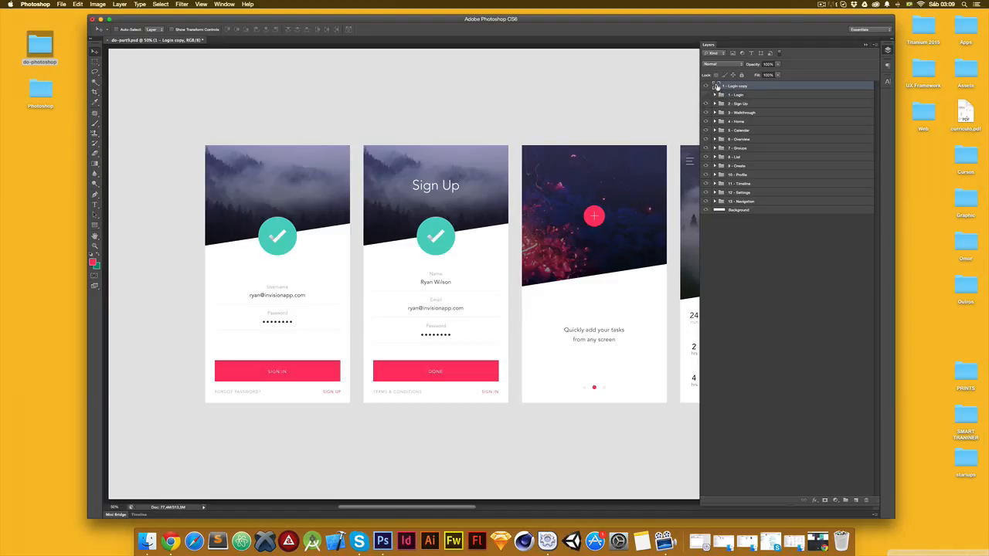
- Hide and reshow the 1 - Login copy Smart Object to identify its screen on the canvas
{"action": "scroll", "coordinate": [595, 163], "scroll_direction": "right", "scroll_amount": 5}
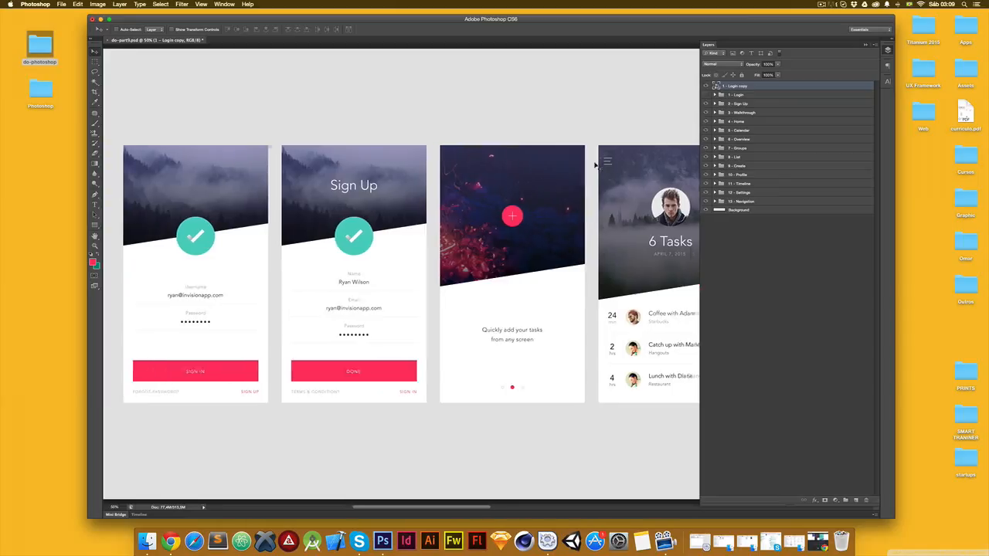
{"action": "scroll", "coordinate": [595, 164], "scroll_direction": "left", "scroll_amount": 2}
{"action": "left_click", "coordinate": [704, 87]}
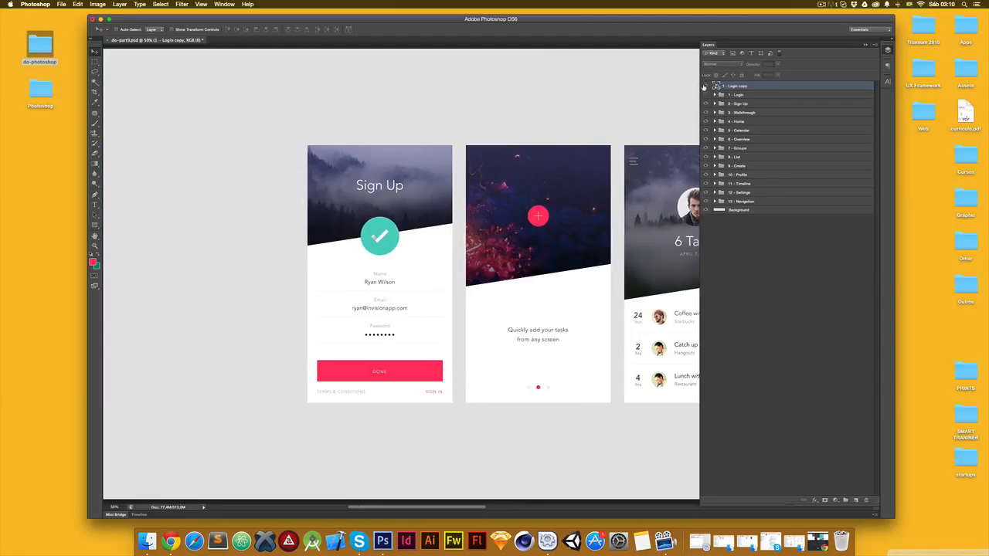
{"action": "left_click", "coordinate": [704, 87]}
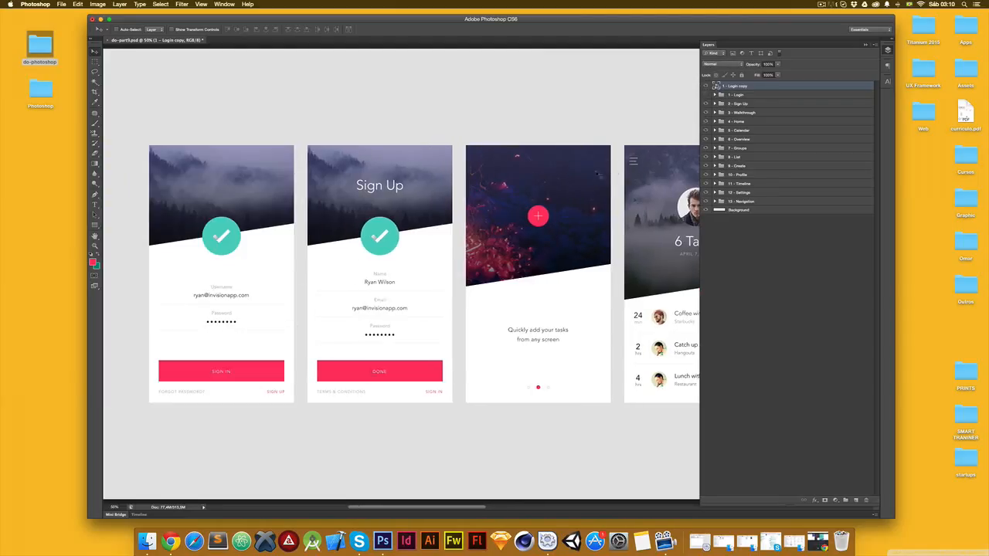
- Open the contents of the 1 - Login copy Smart Object, expand its group and select the Logo group
{"action": "double_click", "coordinate": [716, 87]}
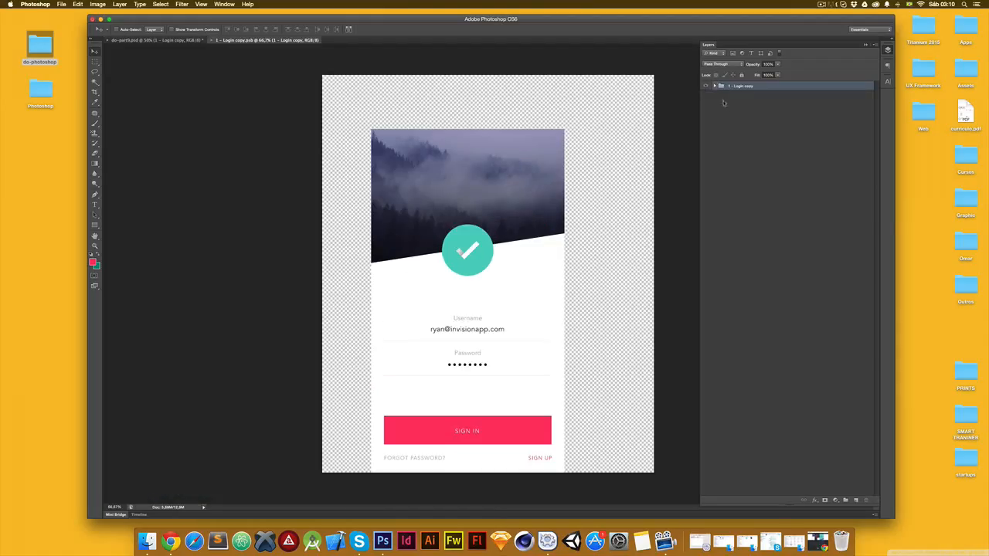
{"action": "left_click", "coordinate": [713, 86]}
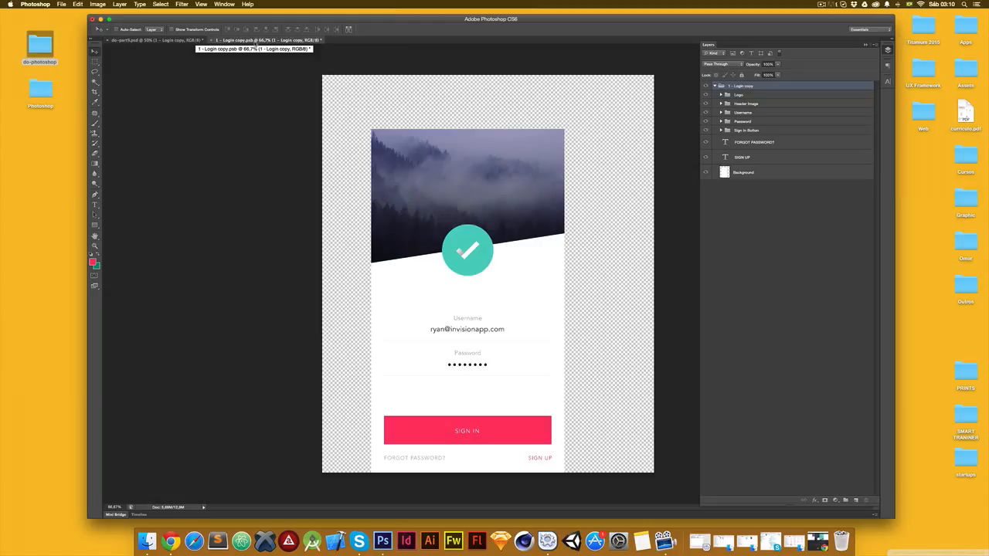
{"action": "left_click", "coordinate": [742, 103]}
{"action": "left_click", "coordinate": [742, 94]}
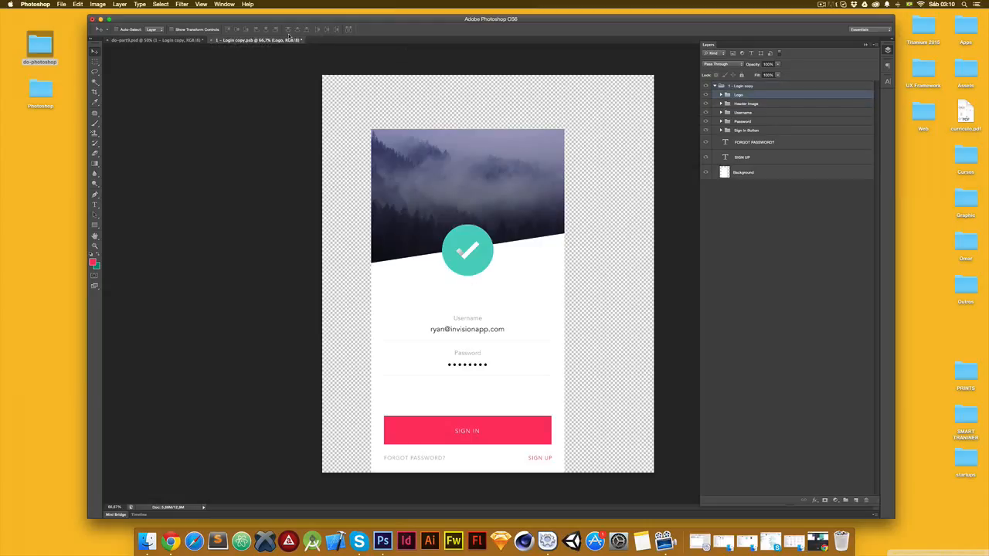
- Hide the Logo group in 1 - Login copy.psb, save it, check the update in do-part9.psd and close the .psb file
{"action": "left_click", "coordinate": [189, 44]}
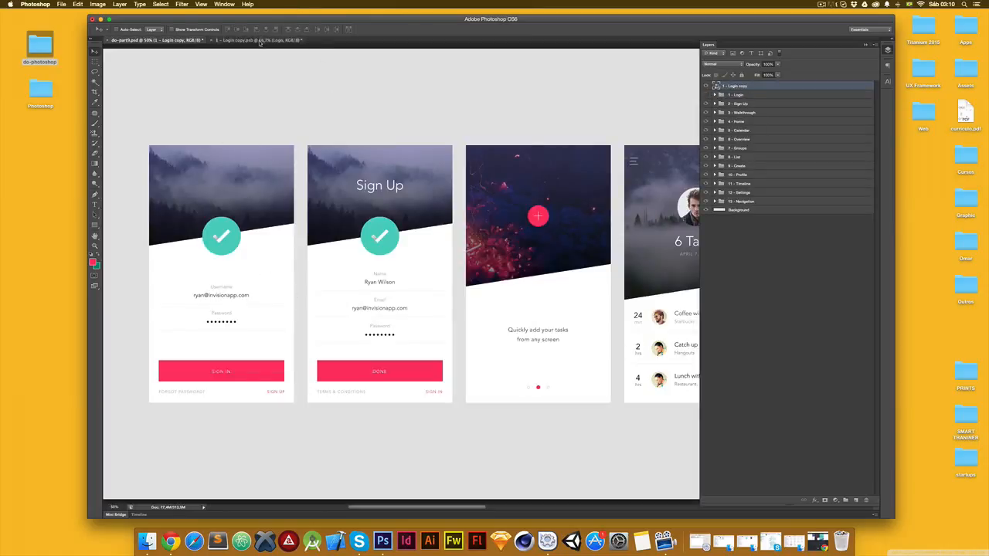
{"action": "left_click", "coordinate": [261, 40]}
{"action": "left_click", "coordinate": [706, 94]}
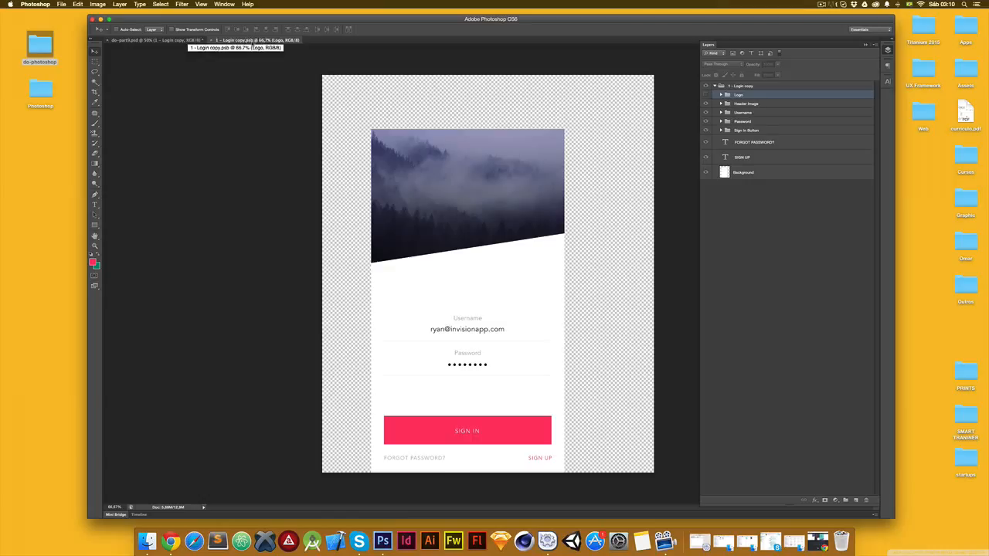
{"action": "left_click", "coordinate": [186, 41]}
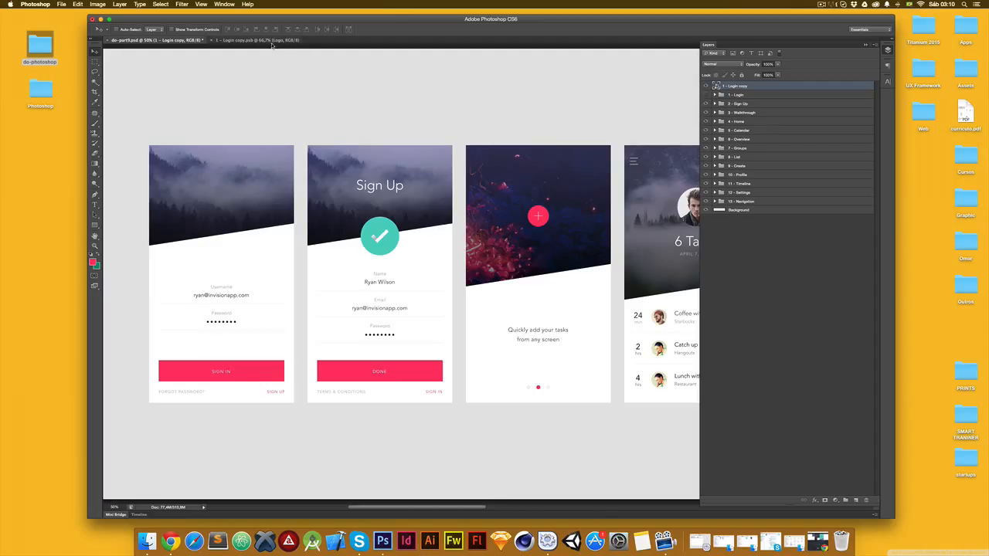
{"action": "left_click", "coordinate": [296, 42]}
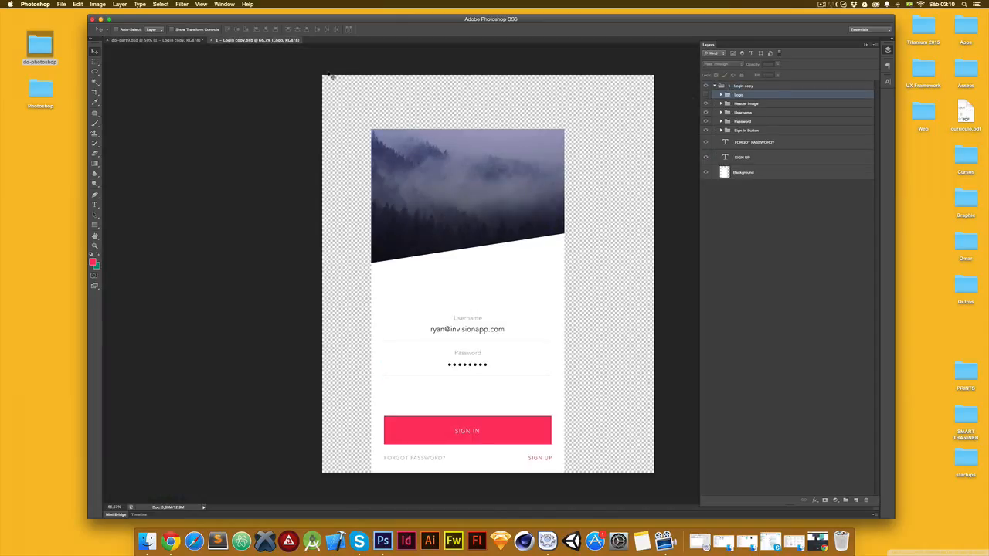
{"action": "left_click", "coordinate": [213, 40]}
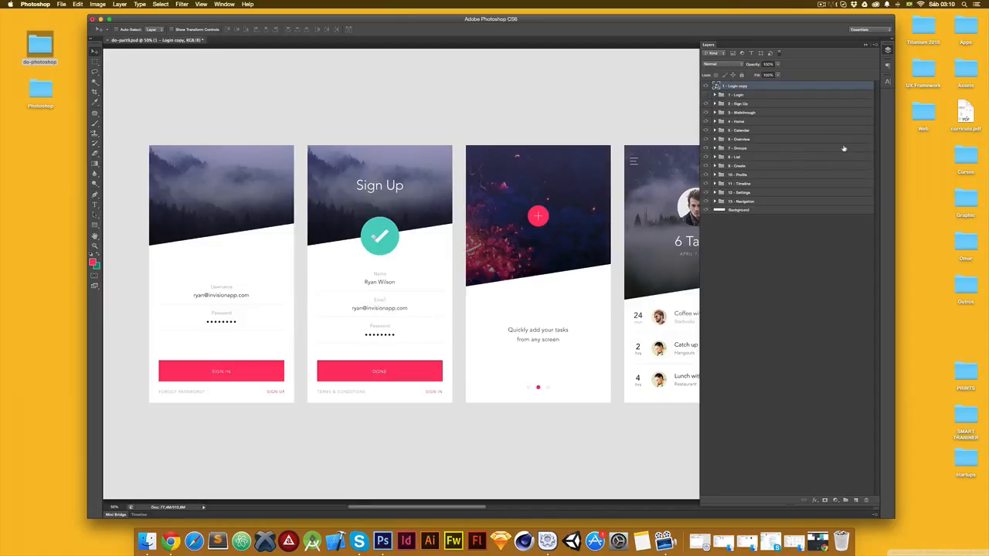
- Delete the 1 - Login copy Smart Object and show the original 1 - Login group
{"action": "key", "text": "Delete"}
{"action": "left_click", "coordinate": [706, 86]}
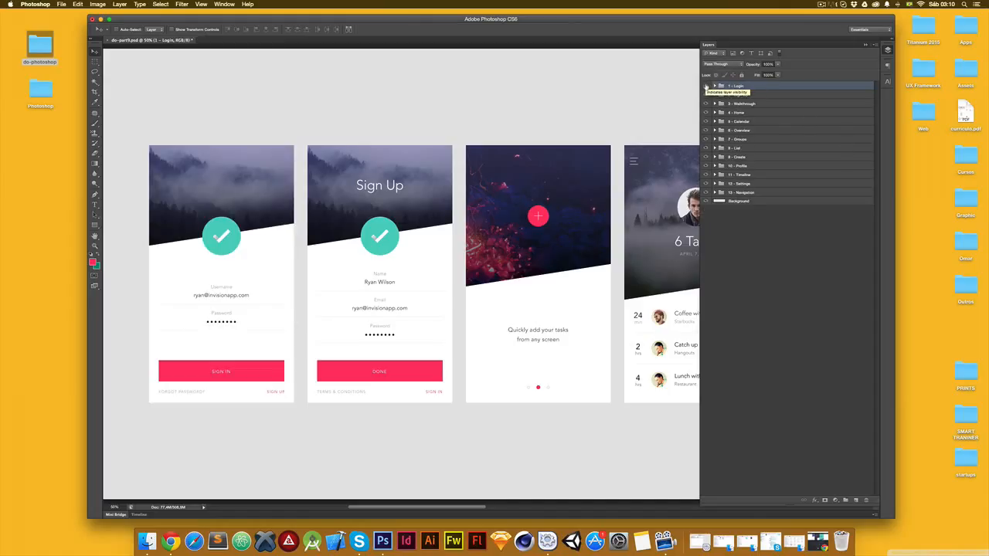
- Convert the 4 - Home group to a Smart Object and open its contents as a separate document
{"action": "scroll", "coordinate": [544, 247], "scroll_direction": "right", "scroll_amount": 15}
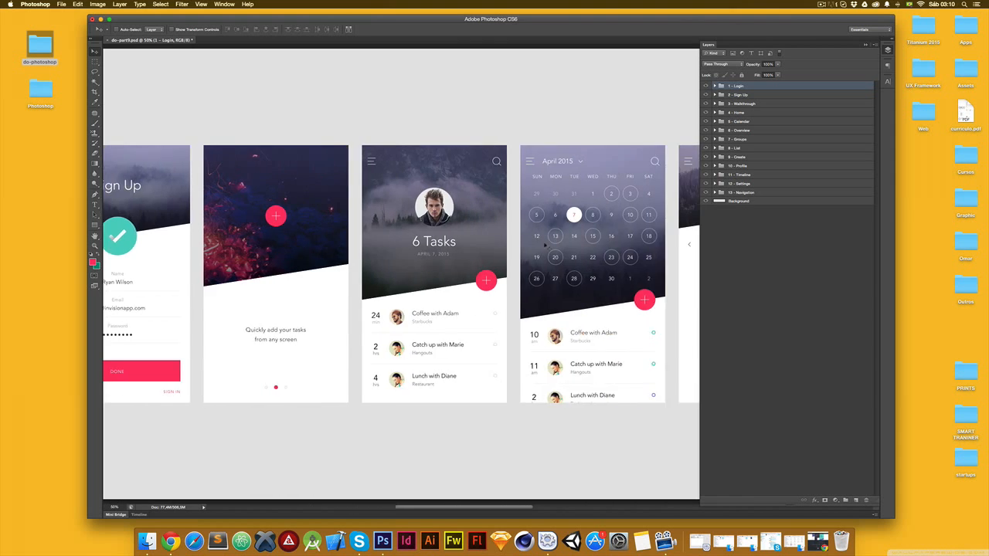
{"action": "scroll", "coordinate": [545, 246], "scroll_direction": "right", "scroll_amount": 15}
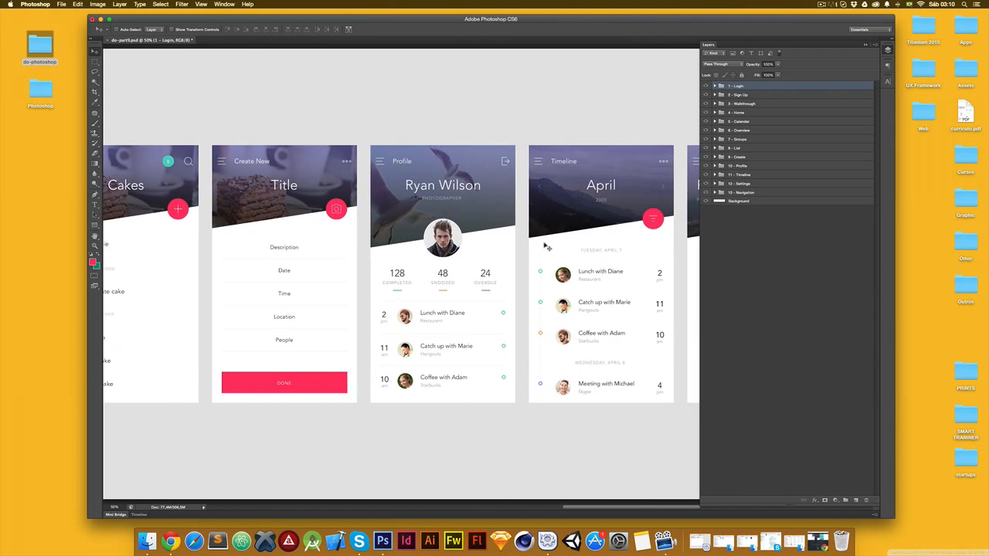
{"action": "scroll", "coordinate": [544, 246], "scroll_direction": "left", "scroll_amount": 20}
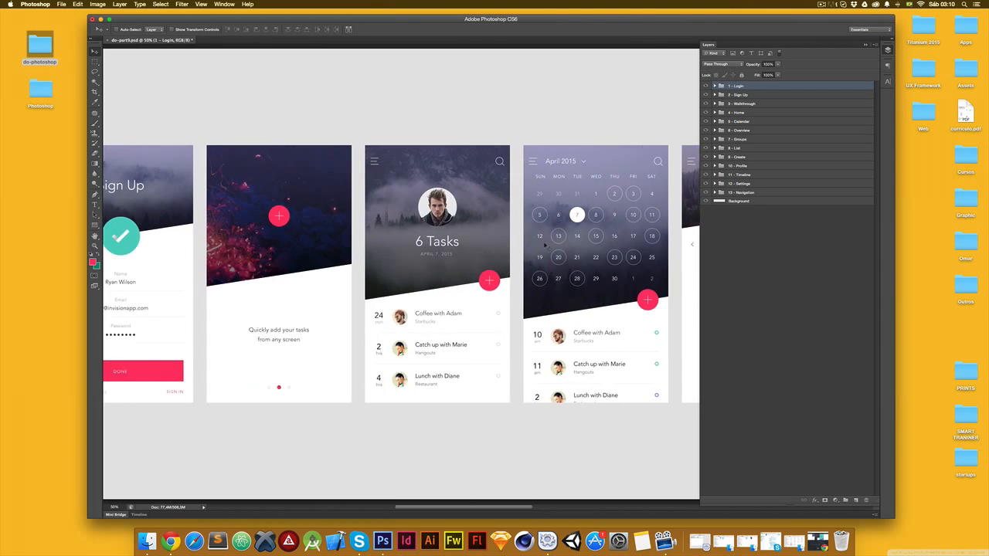
{"action": "scroll", "coordinate": [545, 246], "scroll_direction": "right", "scroll_amount": 2}
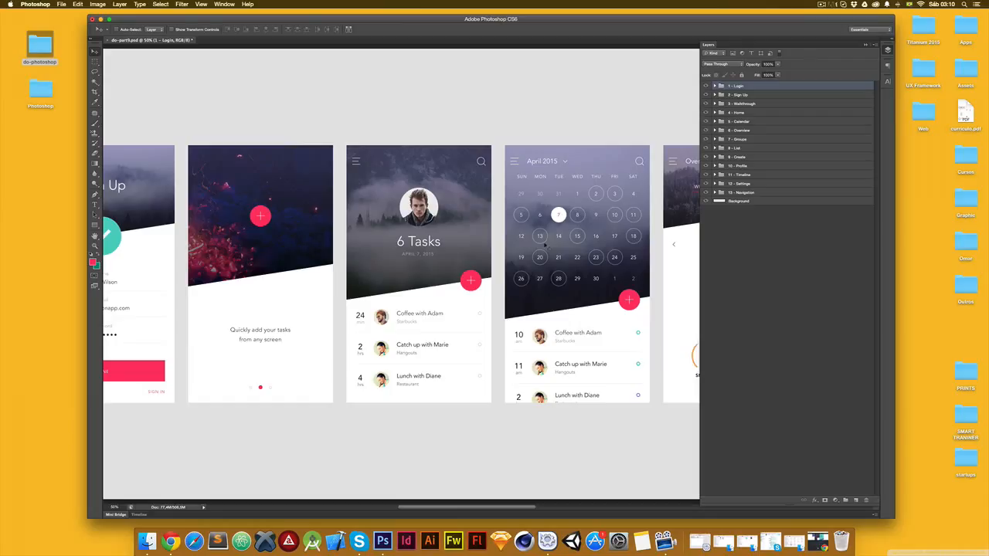
{"action": "left_click", "coordinate": [764, 113]}
{"action": "scroll", "coordinate": [491, 133], "scroll_direction": "left", "scroll_amount": 8}
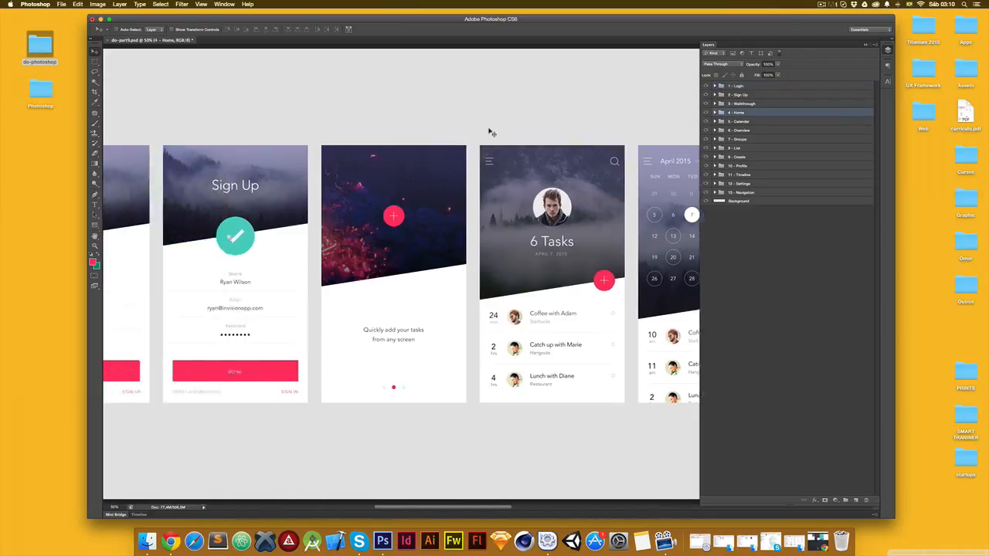
{"action": "scroll", "coordinate": [495, 135], "scroll_direction": "right", "scroll_amount": 5}
{"action": "scroll", "coordinate": [578, 176], "scroll_direction": "right", "scroll_amount": 3}
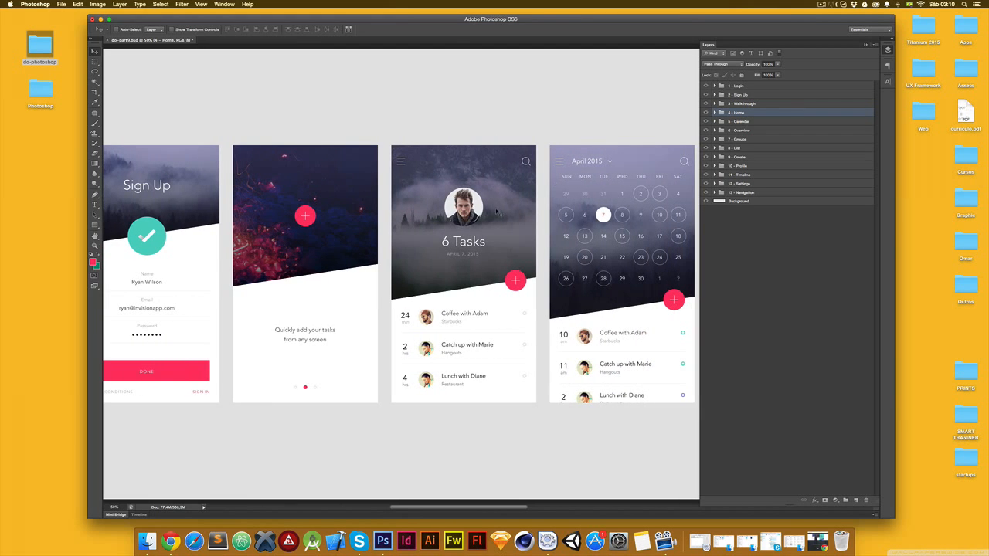
{"action": "right_click", "coordinate": [766, 115]}
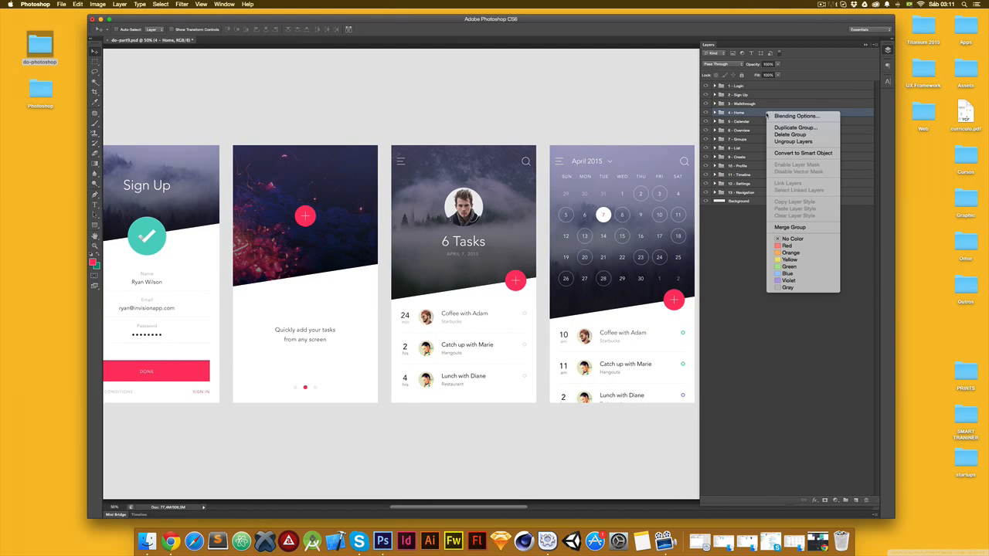
{"action": "left_click", "coordinate": [786, 152]}
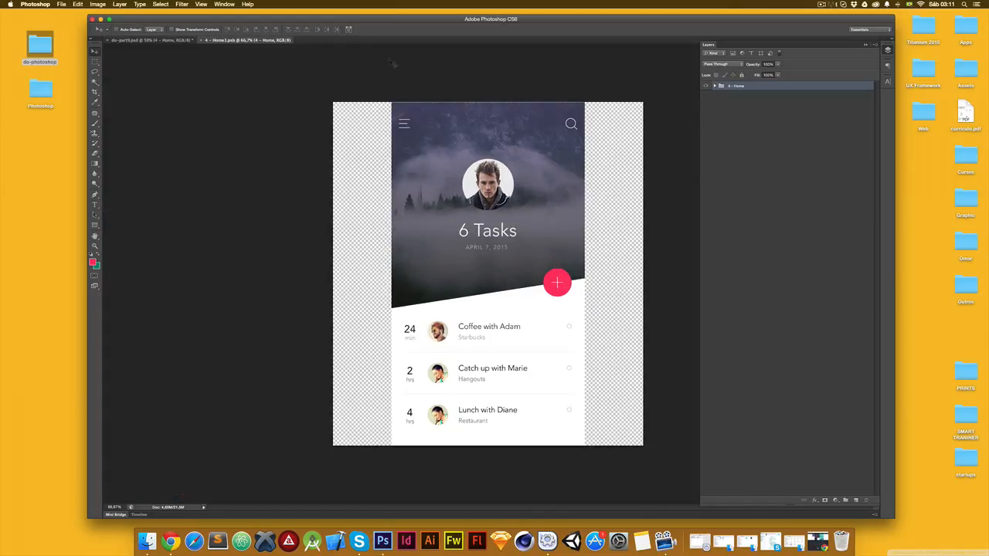
- Switch to Finder and open the Home folder inside the desktop's Photoshop and DO folders
{"action": "left_click", "coordinate": [19, 133]}
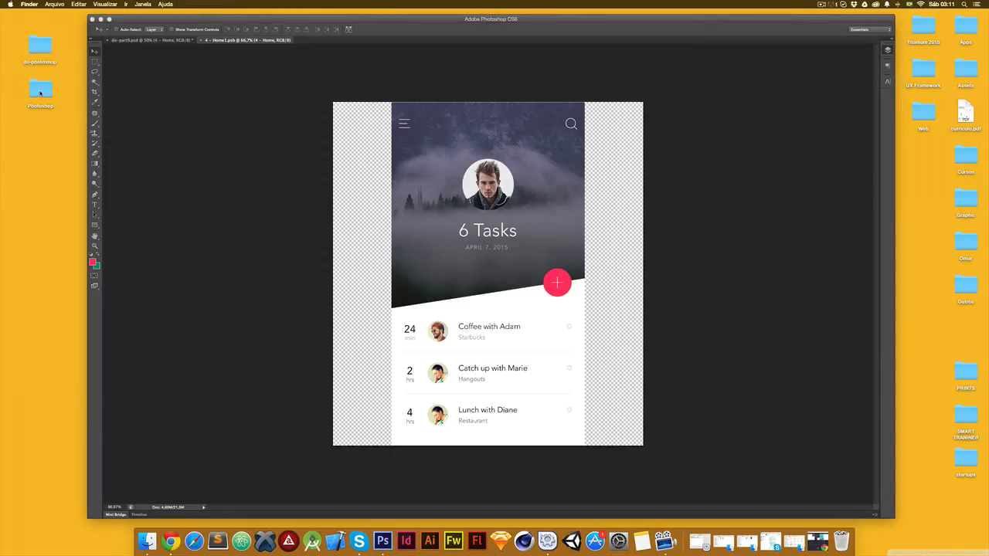
{"action": "double_click", "coordinate": [40, 91]}
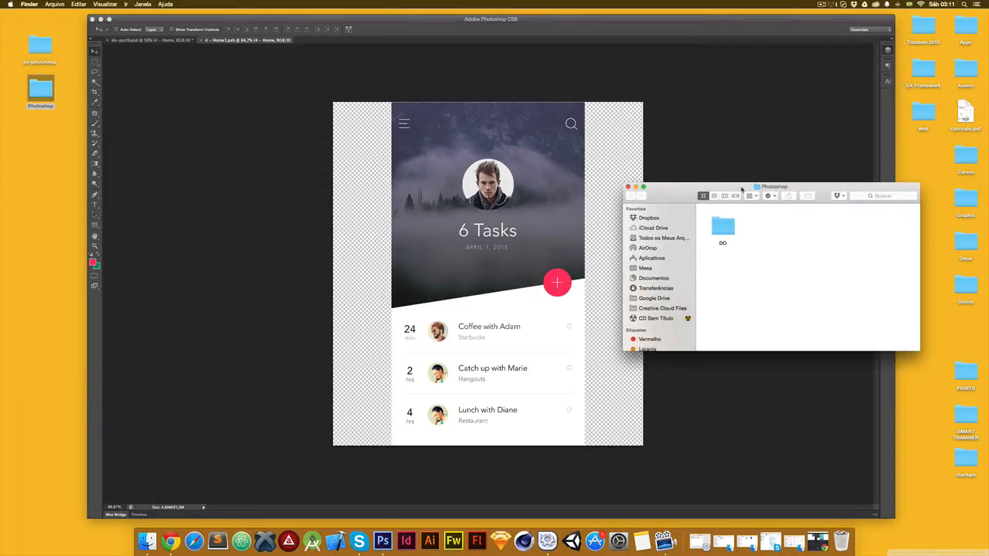
{"action": "left_click_drag", "start_coordinate": [742, 190], "coordinate": [378, 209]}
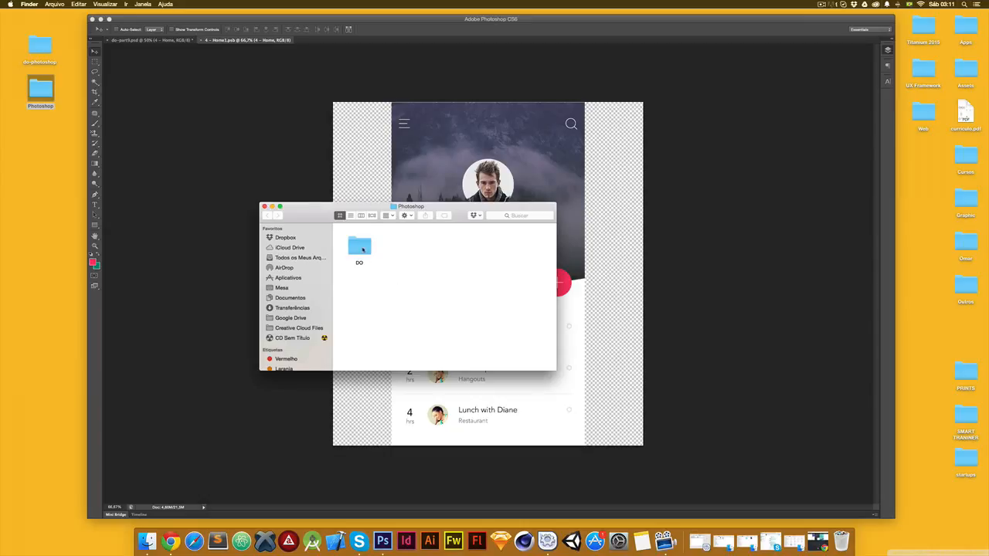
{"action": "double_click", "coordinate": [361, 247]}
{"action": "left_click_drag", "start_coordinate": [402, 245], "coordinate": [387, 148]}
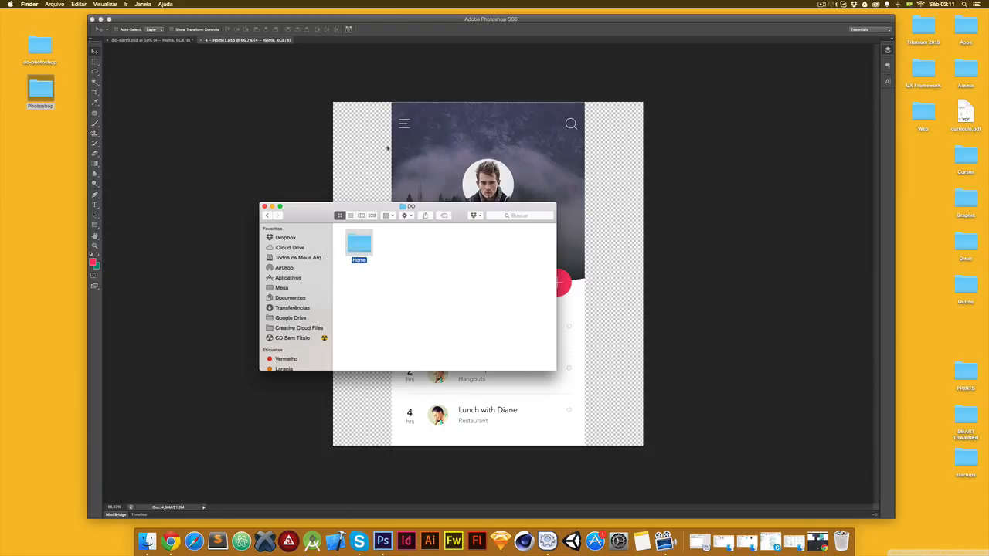
{"action": "left_click_drag", "start_coordinate": [371, 203], "coordinate": [725, 222]}
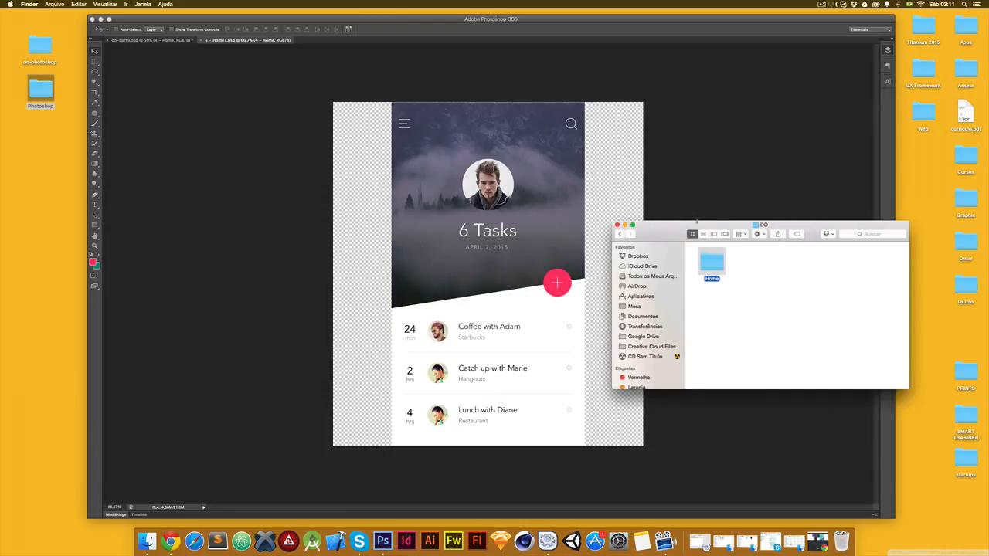
{"action": "left_click_drag", "start_coordinate": [697, 220], "coordinate": [254, 180]}
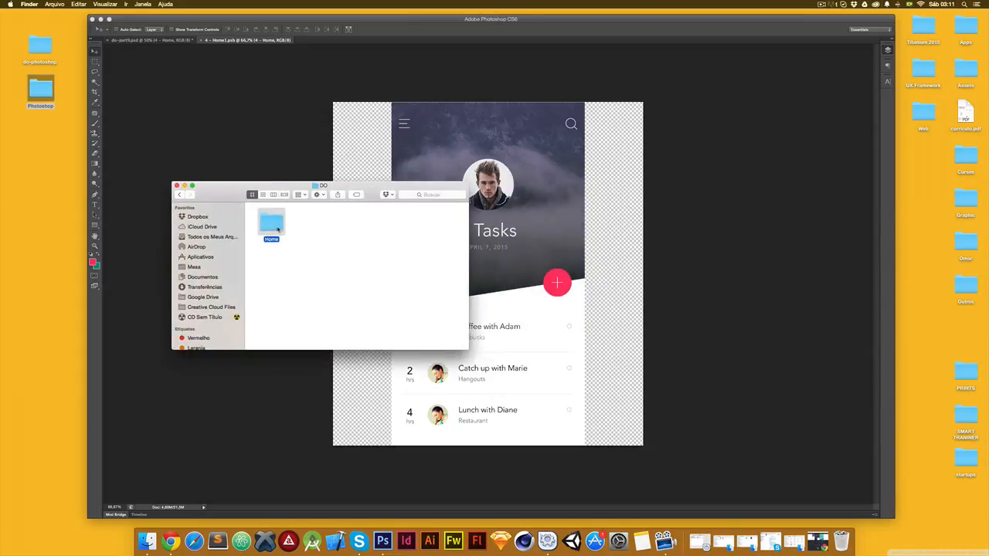
{"action": "double_click", "coordinate": [278, 230]}
- Delete Home.psd from the Home folder and bh-header.png from its Assets subfolder
{"action": "left_click_drag", "start_coordinate": [425, 275], "coordinate": [363, 205]}
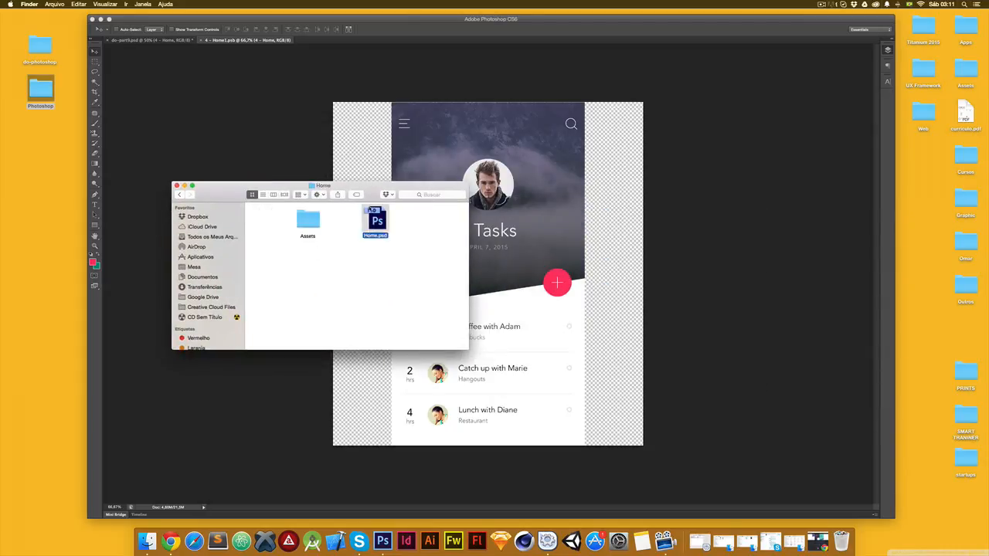
{"action": "key", "text": "super+BackSpace"}
{"action": "double_click", "coordinate": [308, 221]}
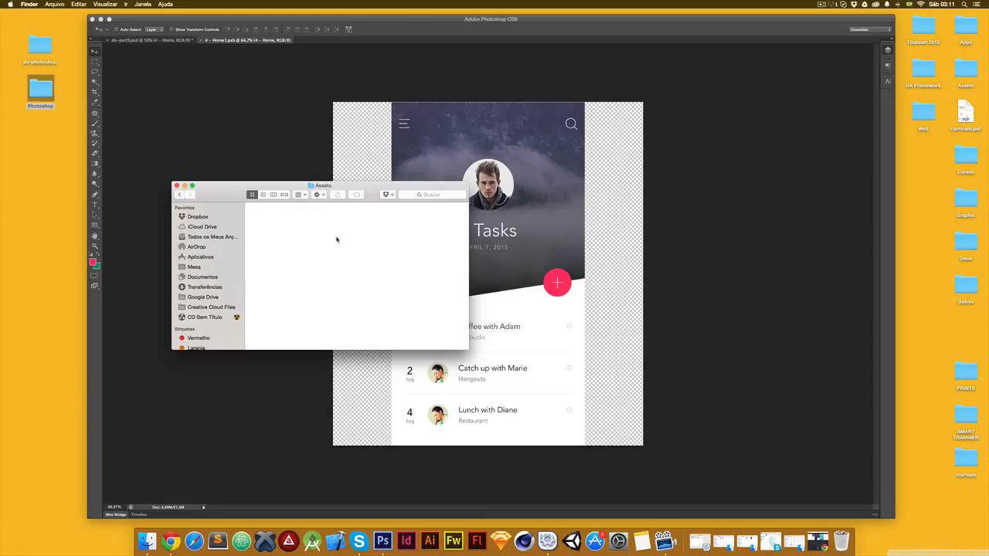
{"action": "left_click", "coordinate": [179, 195]}
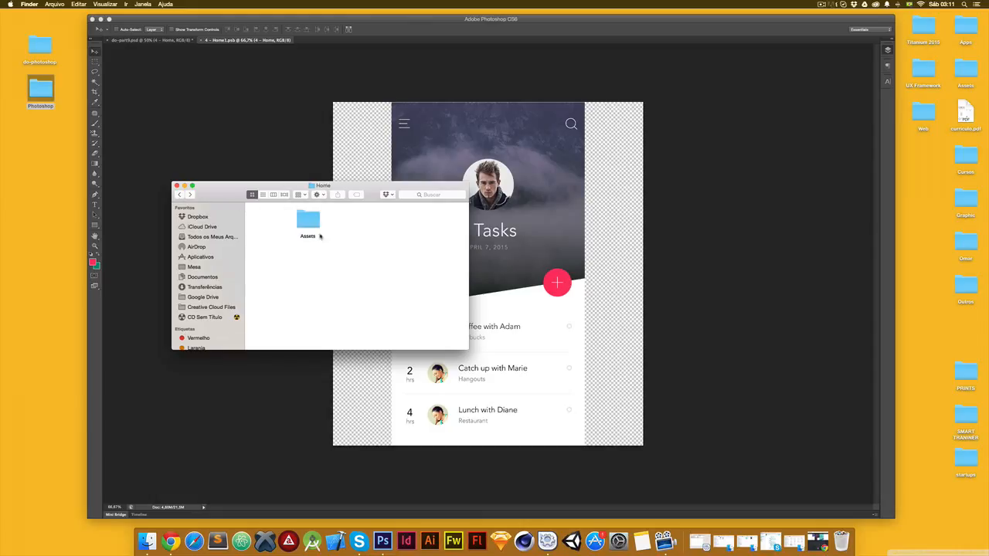
{"action": "left_click", "coordinate": [312, 222]}
{"action": "double_click", "coordinate": [312, 222]}
{"action": "left_click", "coordinate": [272, 219]}
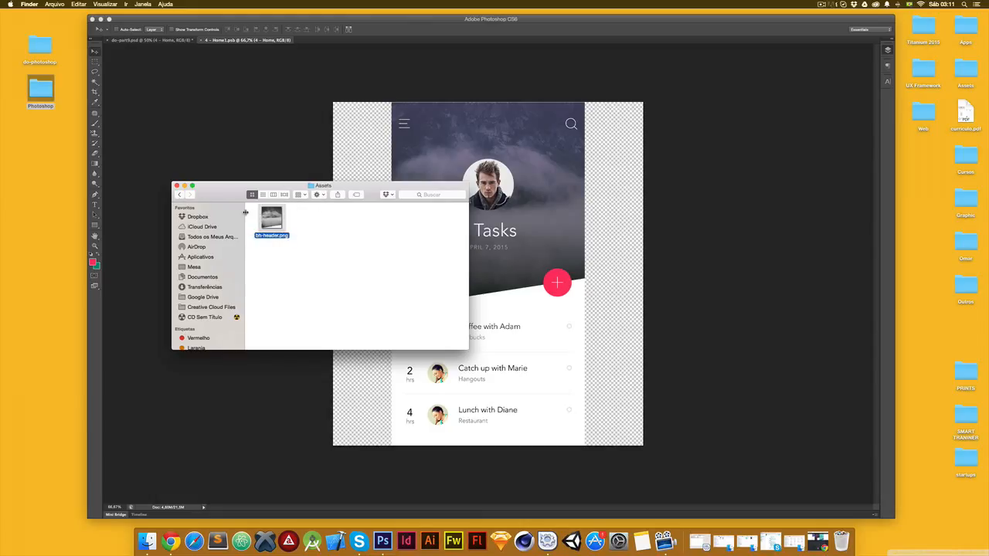
{"action": "key", "text": "super+BackSpace"}
- Return to the Home folder, move the Assets folder to the first icon position and minimize the Finder window
{"action": "left_click", "coordinate": [178, 195]}
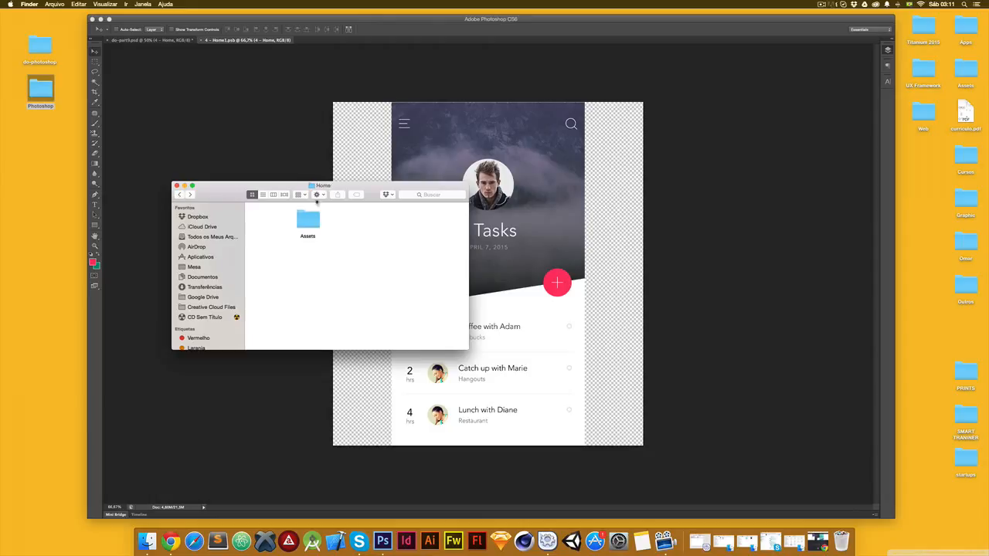
{"action": "left_click", "coordinate": [179, 195]}
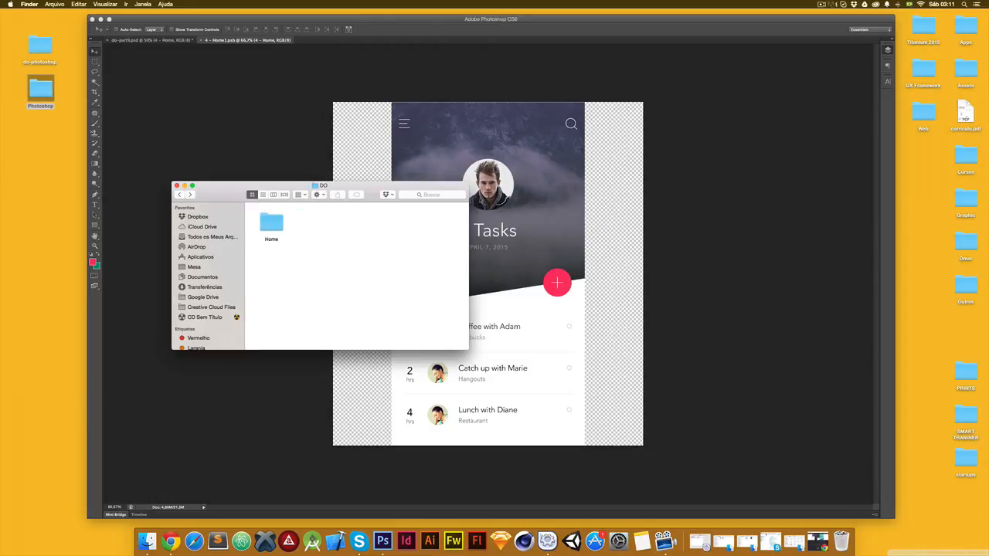
{"action": "double_click", "coordinate": [271, 223]}
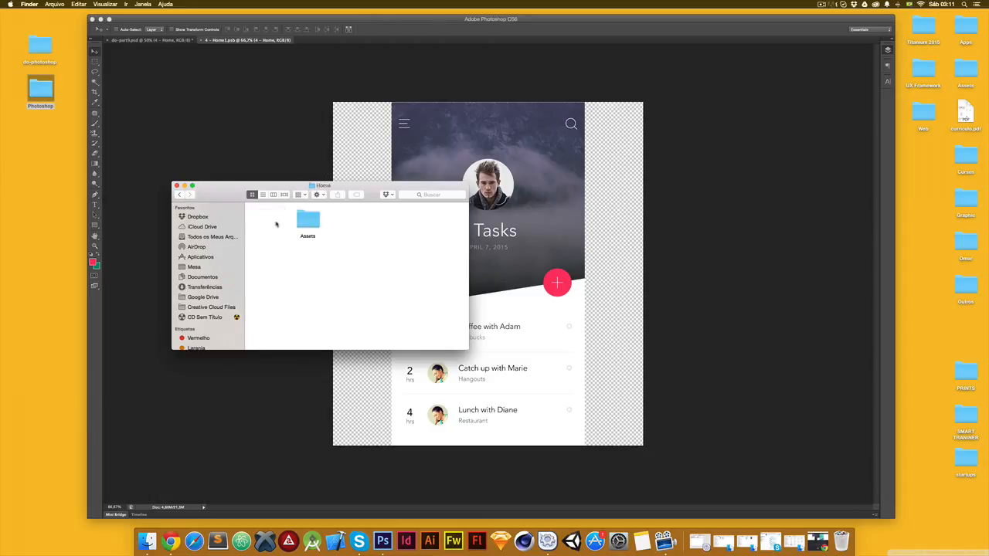
{"action": "left_click_drag", "start_coordinate": [305, 221], "coordinate": [269, 221]}
{"action": "left_click", "coordinate": [335, 225]}
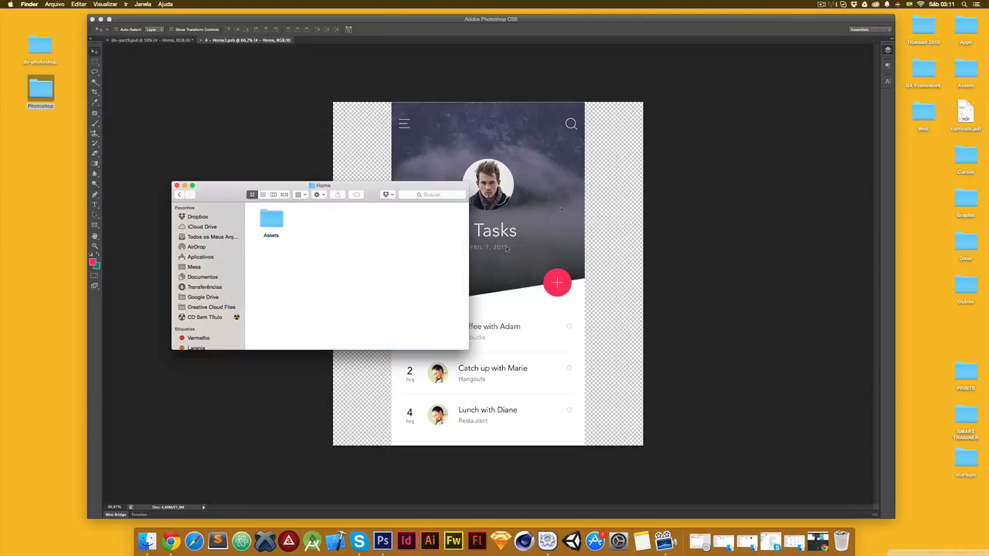
{"action": "left_click", "coordinate": [184, 186]}
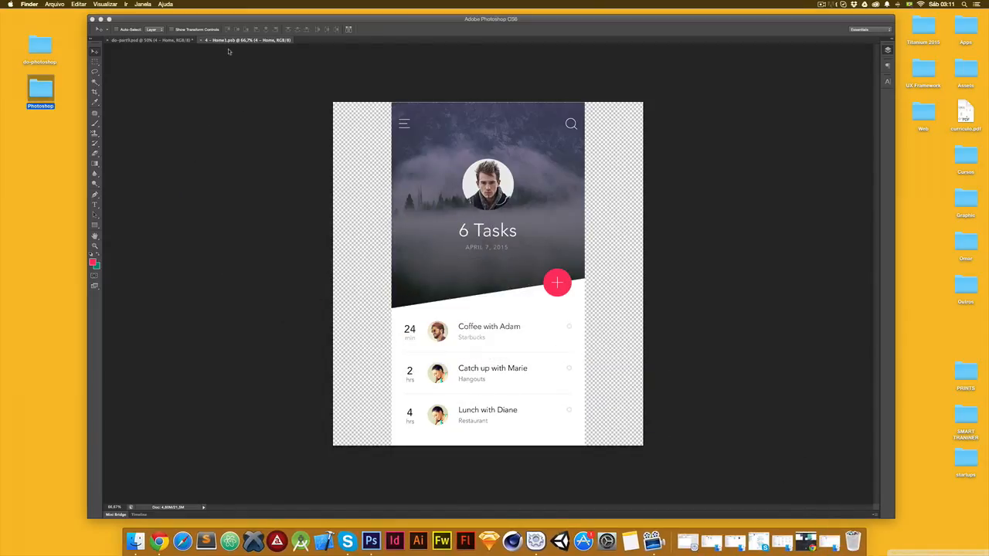
- Start saving 4 - Home1.psb as a new file in Photoshop, choosing the desktop's Photoshop > DO > Home folder as location
{"action": "left_click", "coordinate": [230, 75]}
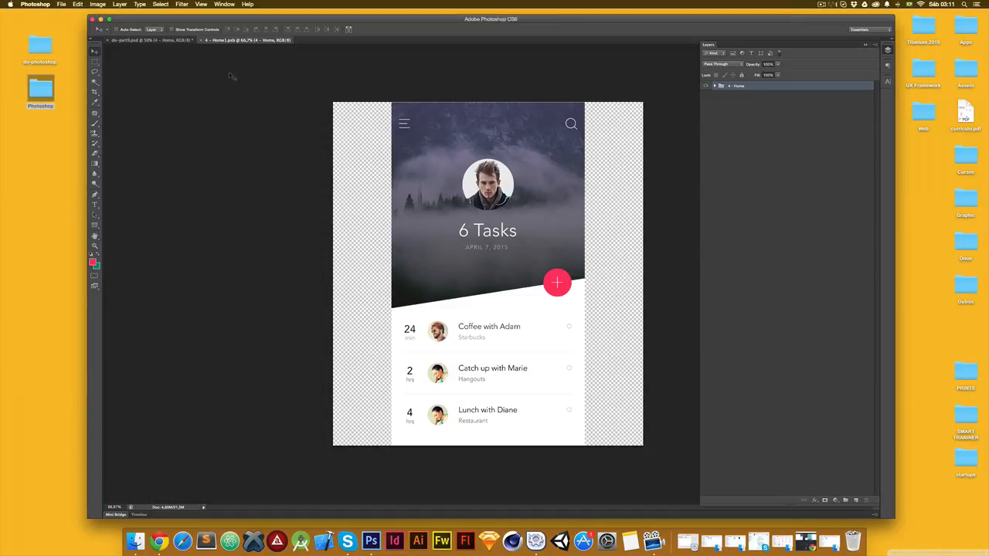
{"action": "key", "text": "super+shift+s"}
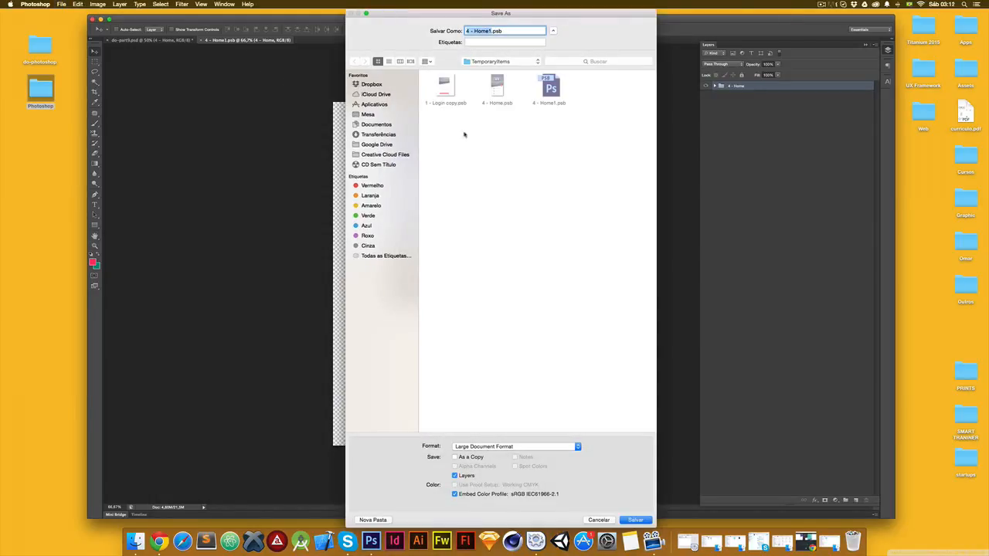
{"action": "left_click", "coordinate": [379, 114]}
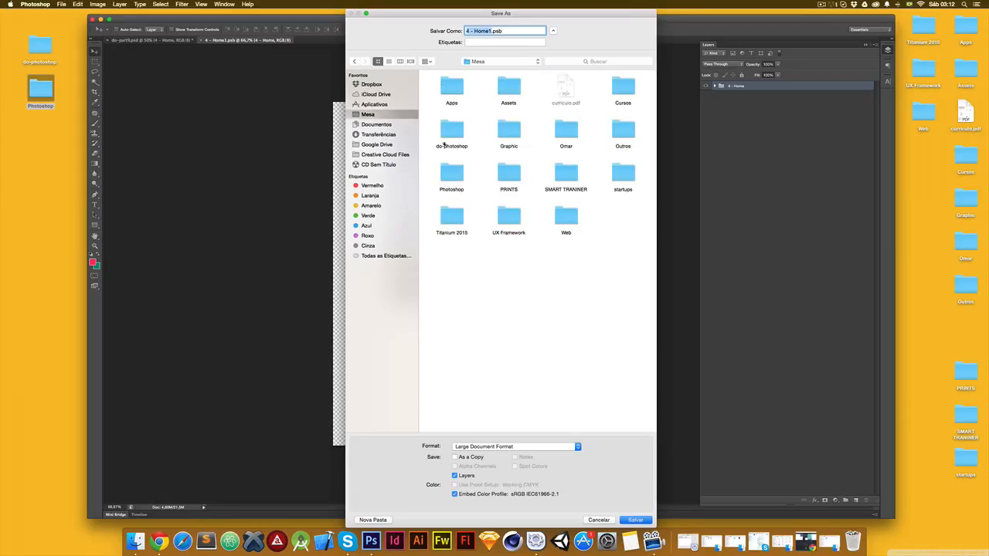
{"action": "left_click", "coordinate": [448, 135]}
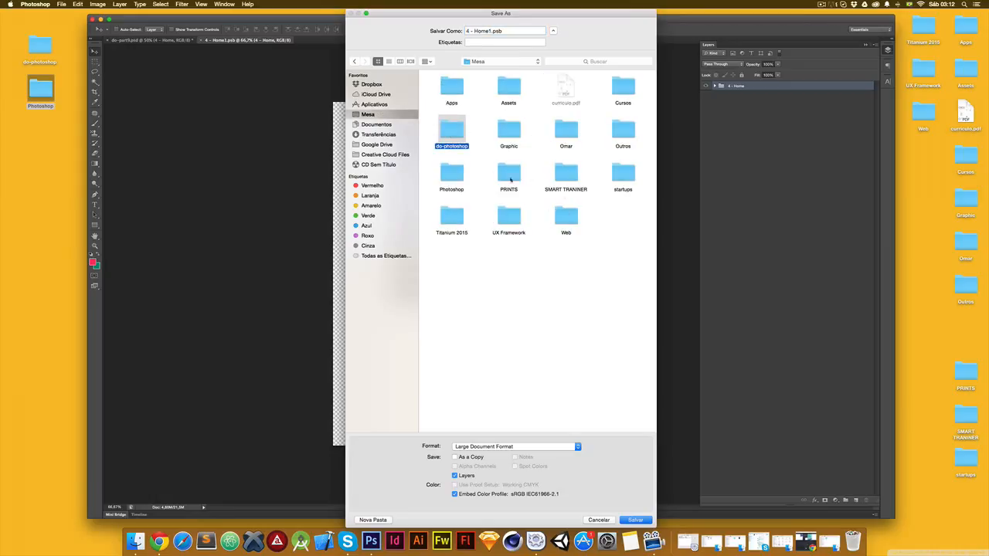
{"action": "double_click", "coordinate": [451, 174]}
{"action": "double_click", "coordinate": [448, 89]}
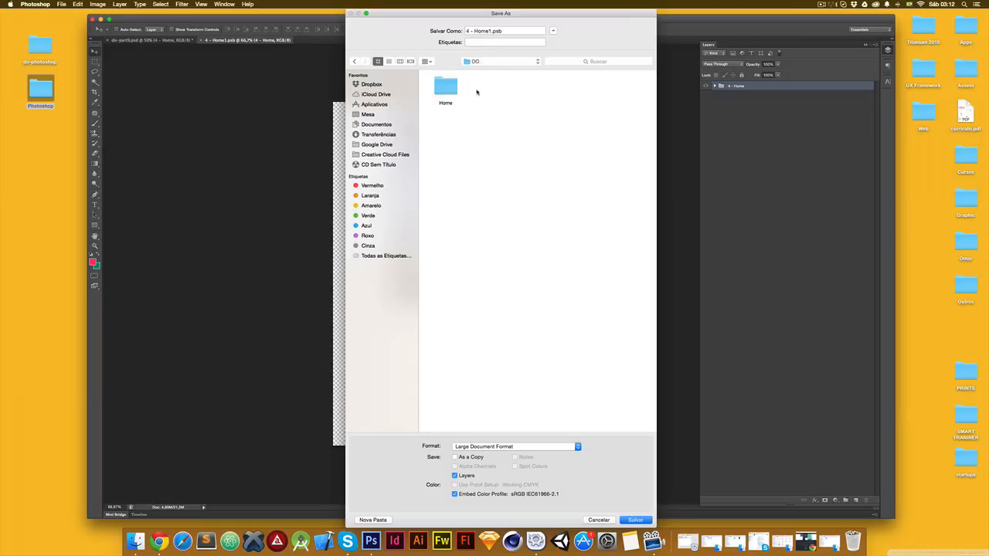
{"action": "double_click", "coordinate": [447, 91]}
- Save the document as Home in Photoshop format and close do-part9.psd without saving its changes
{"action": "left_click", "coordinate": [554, 446]}
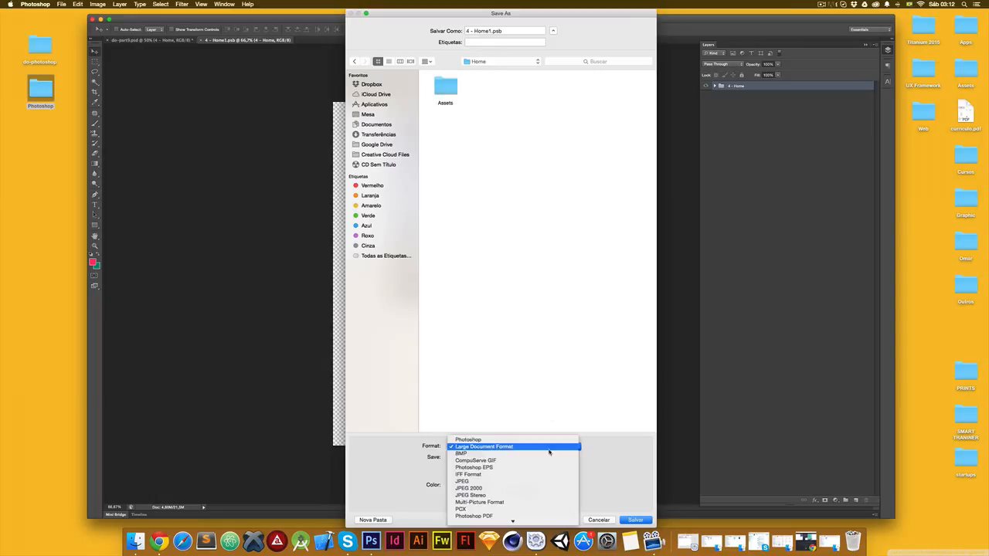
{"action": "left_click", "coordinate": [463, 442]}
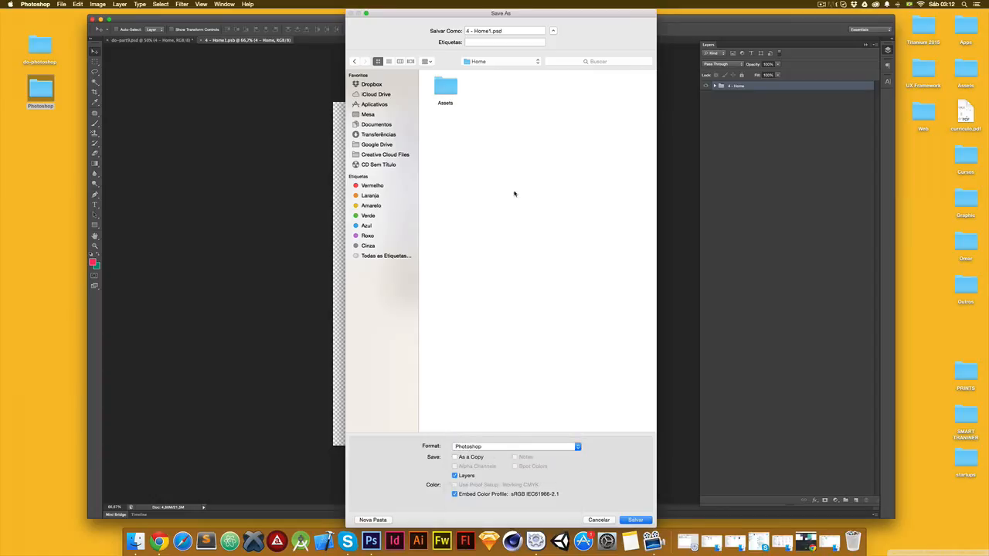
{"action": "triple_click", "coordinate": [491, 31]}
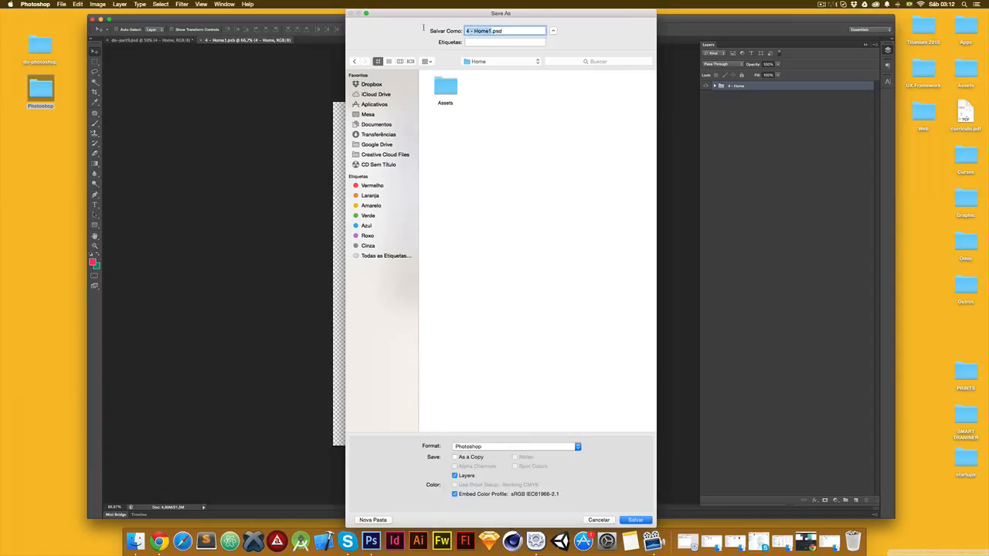
{"action": "type", "text": "Home"}
{"action": "left_click", "coordinate": [640, 519]}
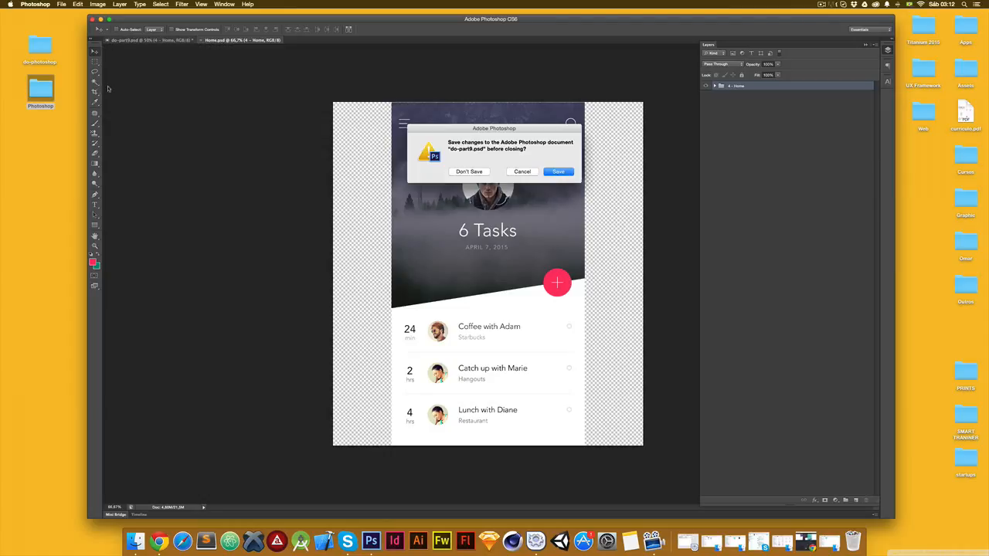
{"action": "left_click", "coordinate": [471, 175]}
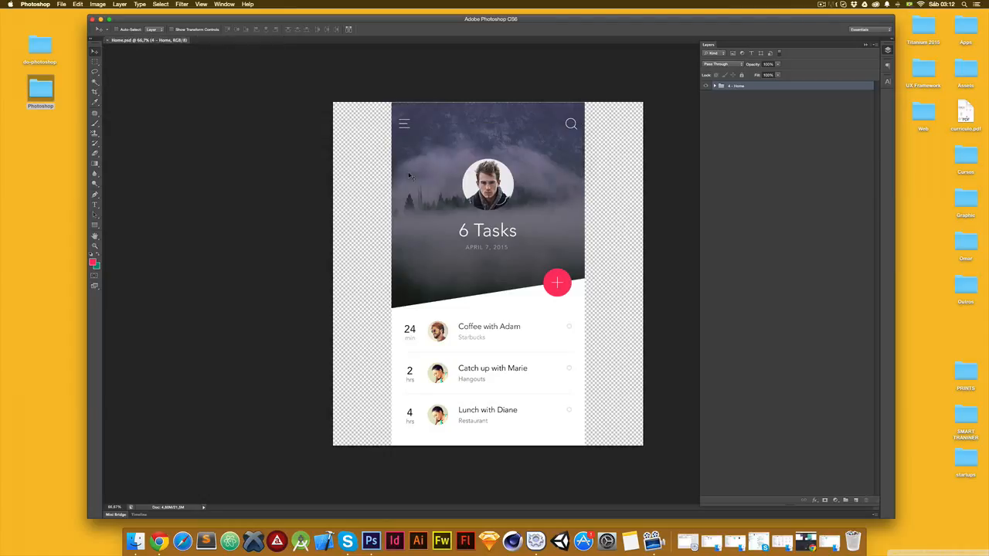
- Expand the 4 - Home group and examine its layers from Icon - Menu down to the first task's group
{"action": "left_click", "coordinate": [718, 86]}
{"action": "left_click", "coordinate": [750, 98]}
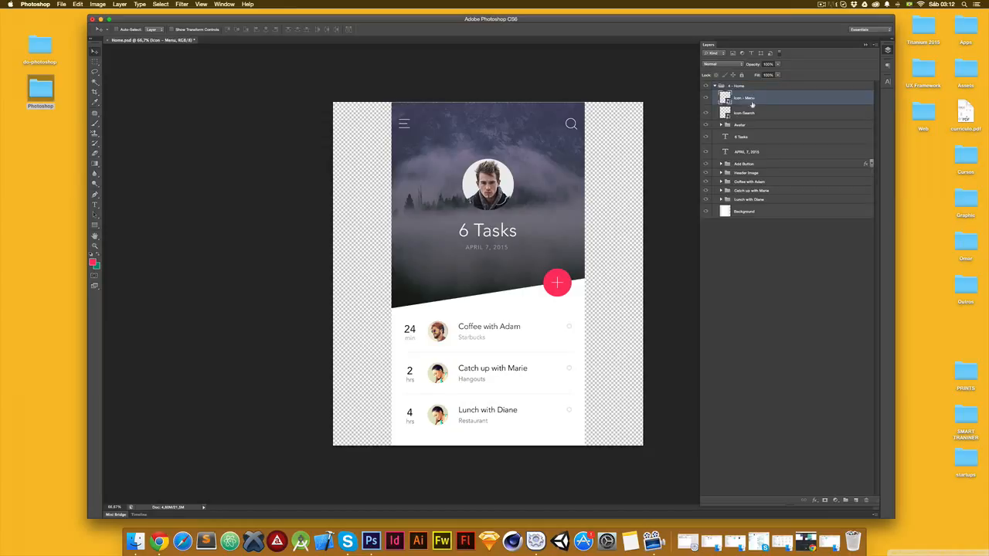
{"action": "left_click", "coordinate": [754, 113]}
{"action": "left_click", "coordinate": [756, 125]}
{"action": "left_click", "coordinate": [756, 136]}
{"action": "left_click", "coordinate": [757, 151]}
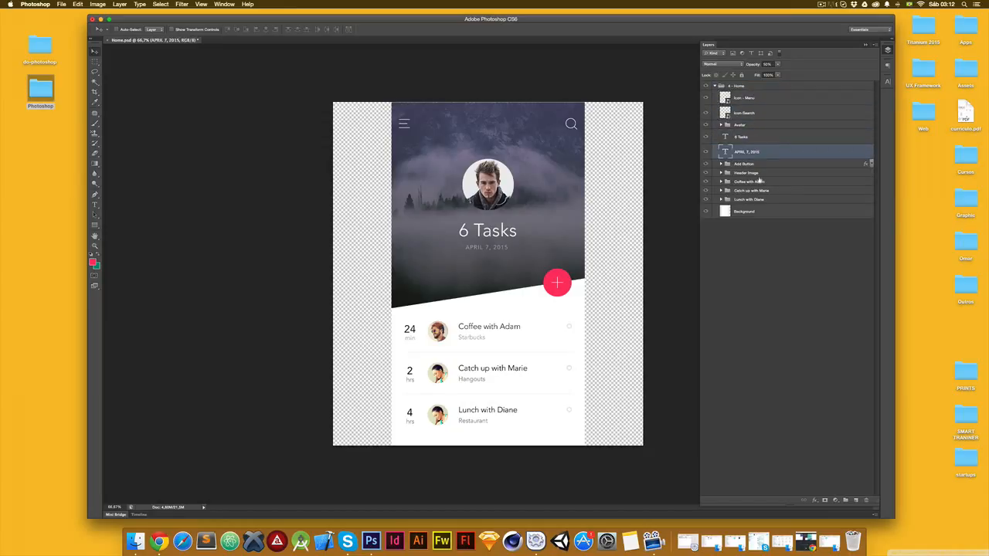
{"action": "left_click", "coordinate": [760, 180]}
{"action": "left_click", "coordinate": [867, 45]}
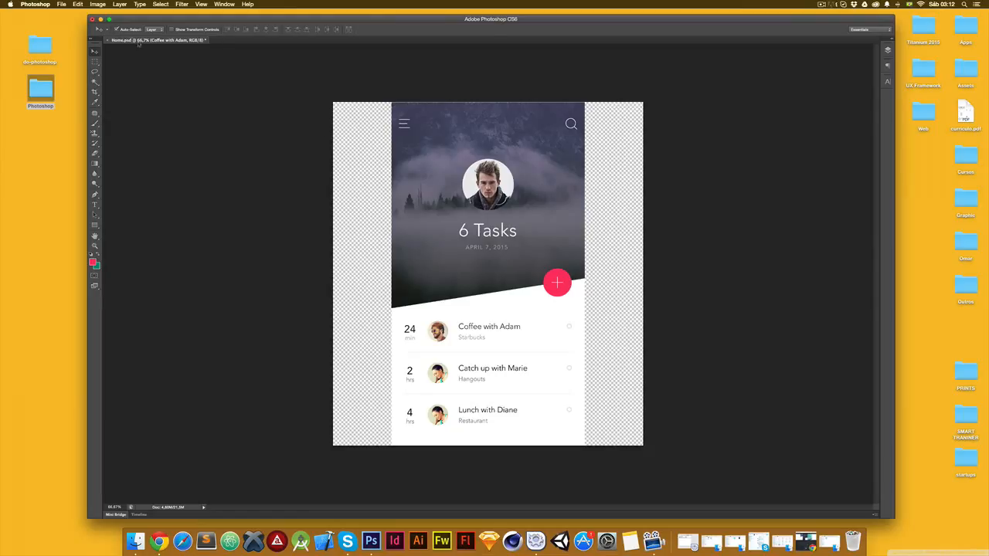
- Try moving the first task's group alone and the whole 4 - Home group across the canvas, and undo the moves
{"action": "left_click_drag", "start_coordinate": [494, 224], "coordinate": [535, 205]}
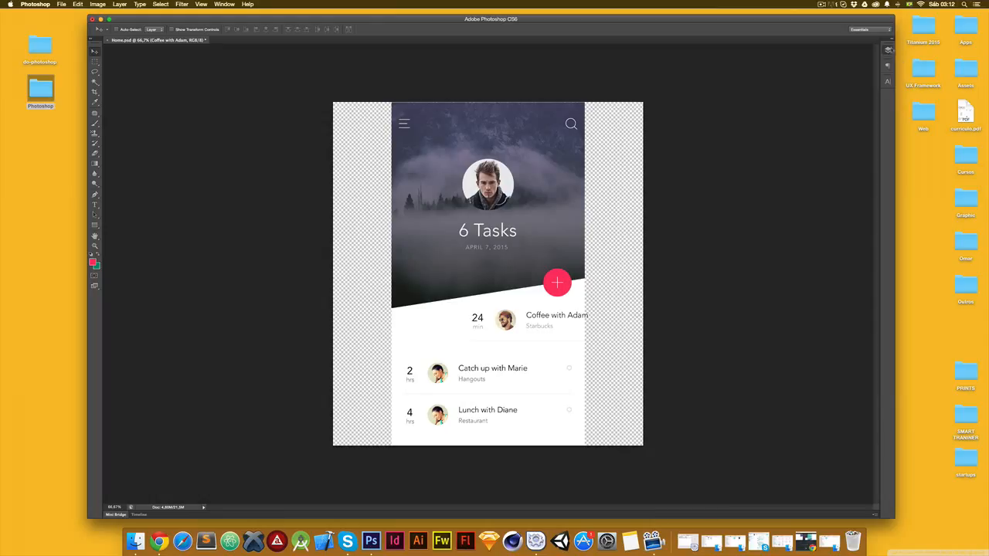
{"action": "left_click", "coordinate": [888, 50]}
{"action": "left_click", "coordinate": [746, 87]}
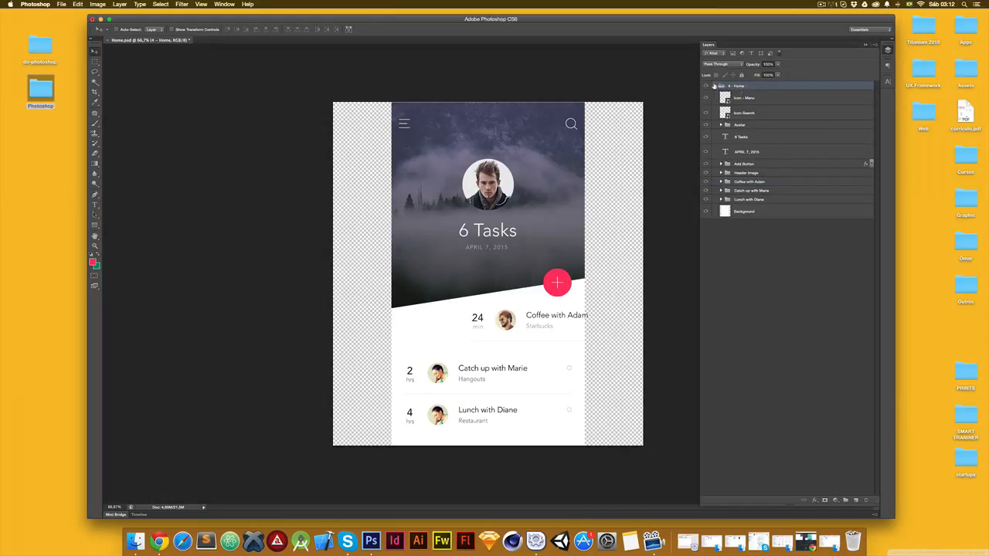
{"action": "left_click", "coordinate": [715, 85]}
{"action": "left_click_drag", "start_coordinate": [468, 170], "coordinate": [338, 172]}
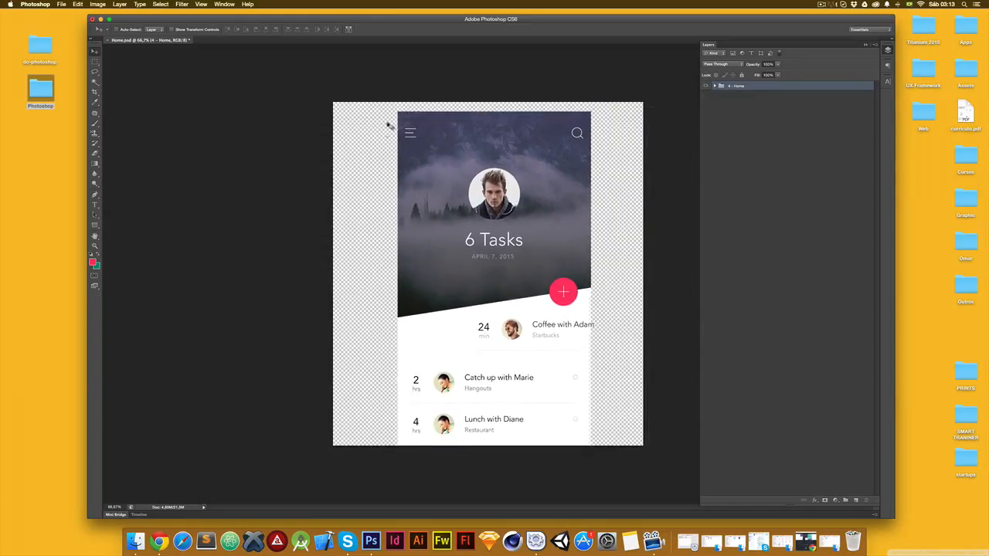
{"action": "left_click_drag", "start_coordinate": [446, 106], "coordinate": [492, 94]}
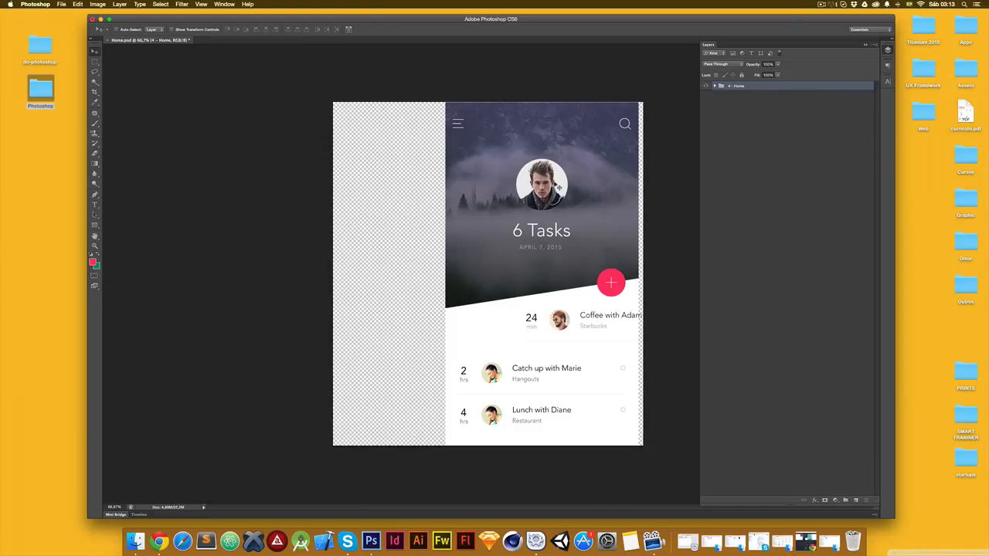
{"action": "key", "text": "super+alt+z"}
{"action": "key", "text": "super+alt+z"}
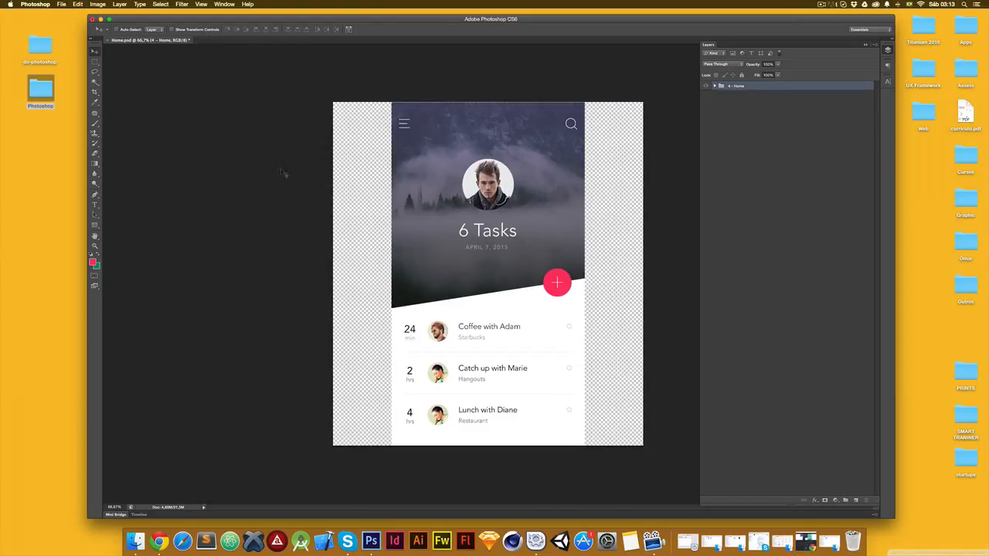
- Turn on Auto-Select for Layer and individually move the avatar photo, 6 Tasks text, add button's background and first task's title
{"action": "left_click", "coordinate": [117, 29]}
{"action": "left_click", "coordinate": [152, 29]}
{"action": "left_click", "coordinate": [153, 30]}
{"action": "left_click_drag", "start_coordinate": [496, 185], "coordinate": [517, 181]}
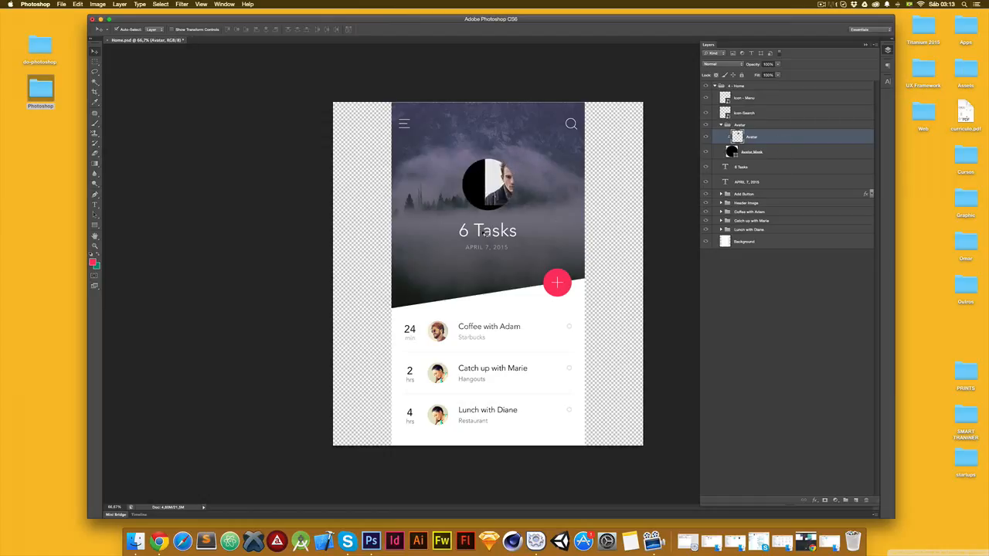
{"action": "left_click_drag", "start_coordinate": [485, 232], "coordinate": [463, 242]}
{"action": "left_click_drag", "start_coordinate": [563, 274], "coordinate": [571, 255]}
{"action": "left_click_drag", "start_coordinate": [493, 329], "coordinate": [496, 320]}
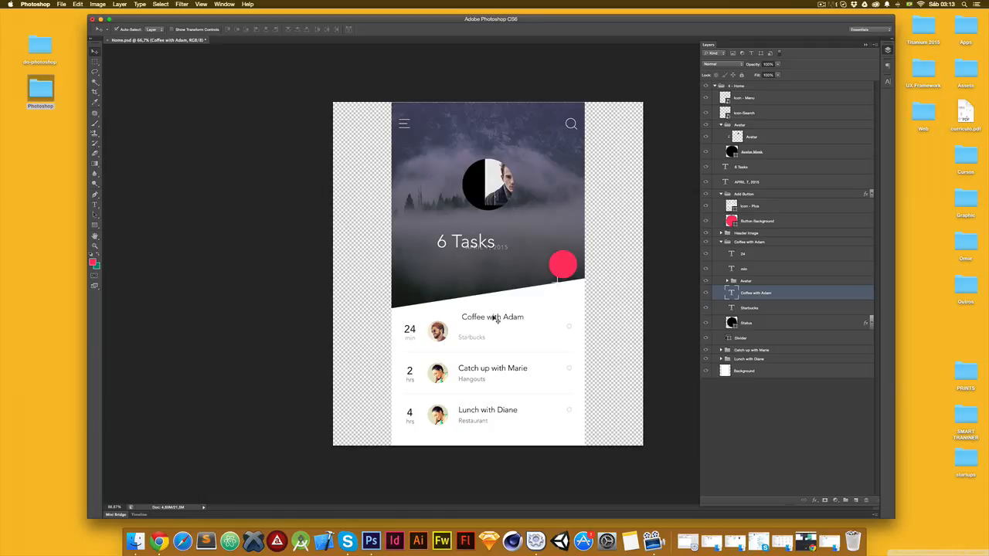
- Undo the individual layer moves and turn on Show Transform Controls for the Move tool
{"action": "key", "text": "super+alt+z"}
{"action": "key", "text": "super+alt+z"}
{"action": "key", "text": "super+alt+z"}
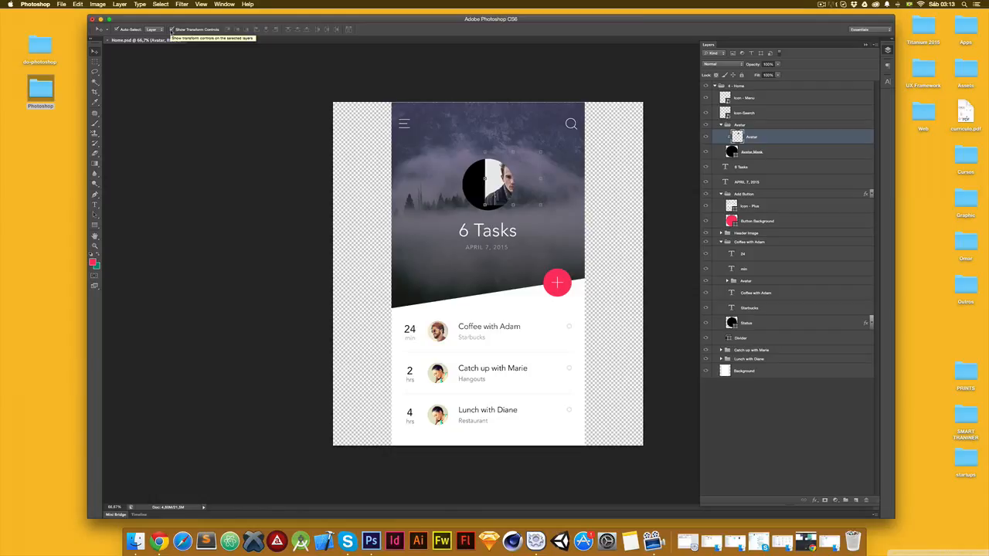
{"action": "key", "text": "super+z"}
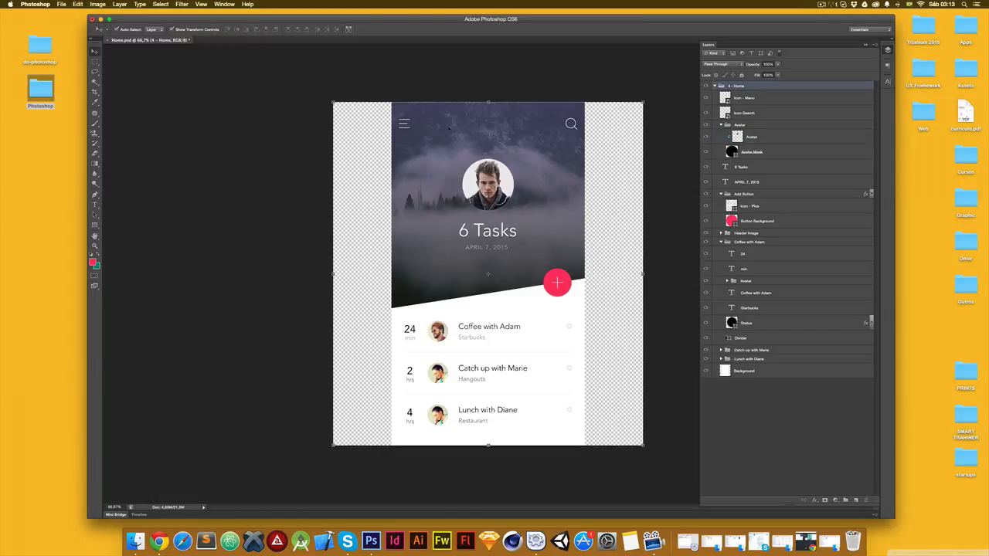
- Try scaling the large avatar photo down with Free Transform and cancel the transformation
{"action": "left_click", "coordinate": [491, 207]}
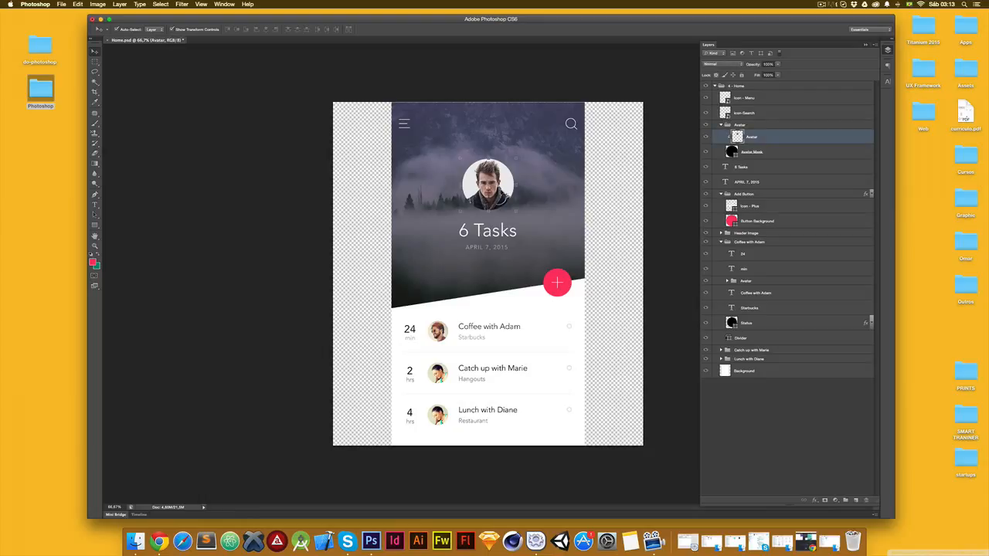
{"action": "key", "text": "super+t"}
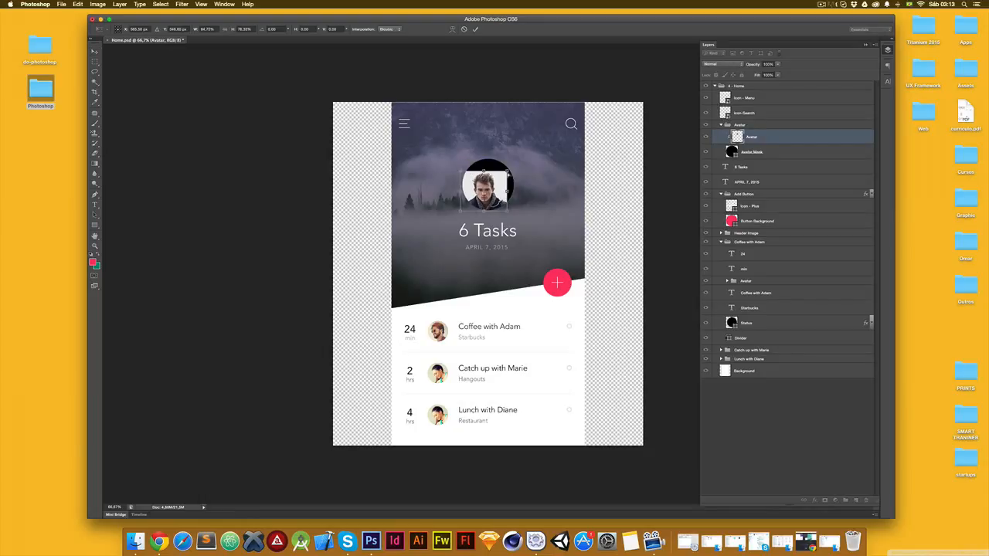
{"action": "key", "text": "super+z"}
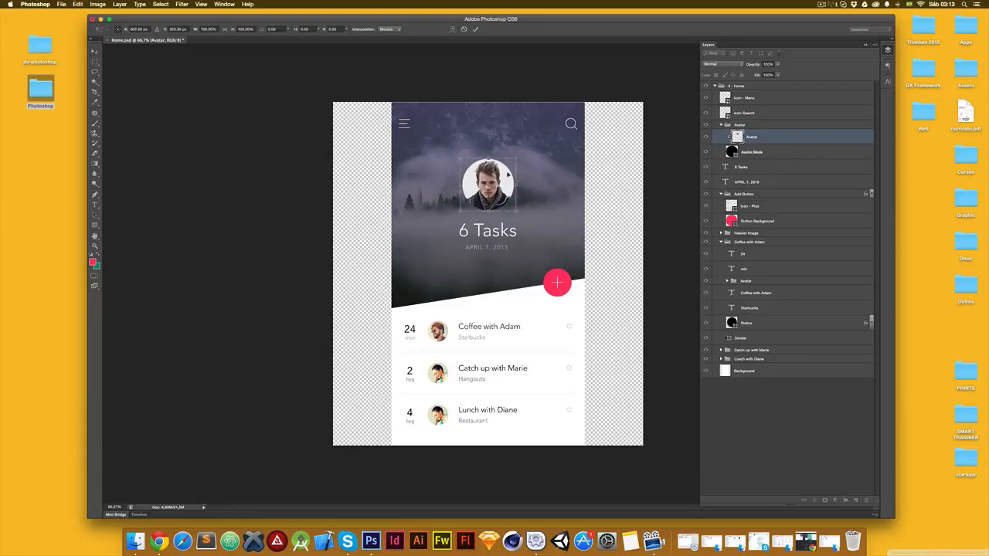
{"action": "key", "text": "Escape"}
{"action": "key", "text": "super+z"}
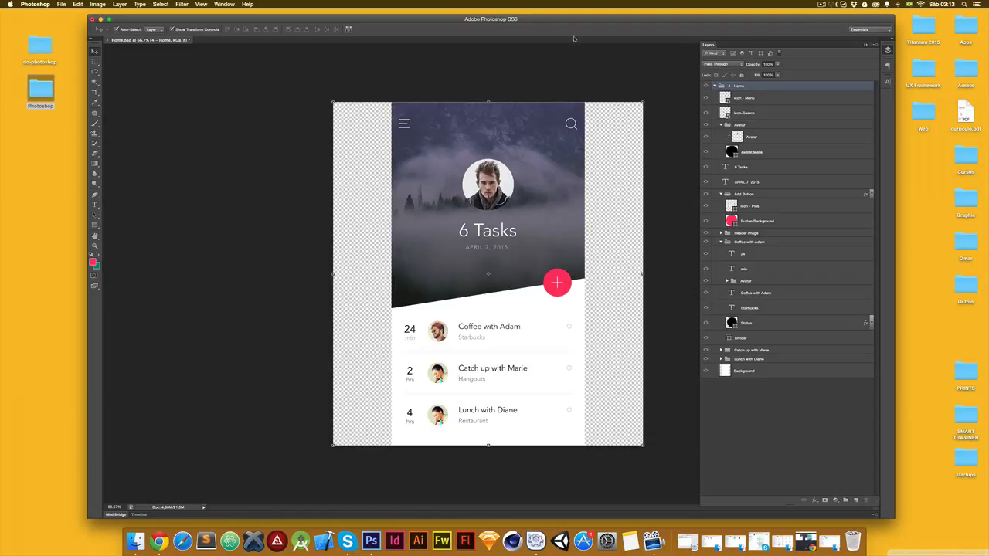
- Select the header avatar, white background, first task's elements and header image on the canvas to examine their bounding boxes, and clear the selection
{"action": "left_click", "coordinate": [574, 70]}
{"action": "left_click", "coordinate": [554, 160]}
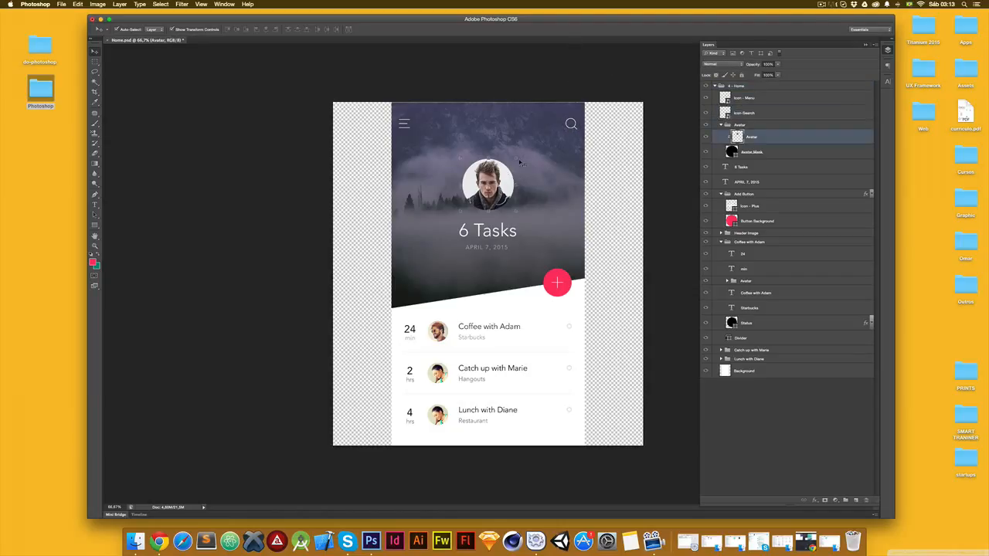
{"action": "left_click", "coordinate": [466, 351]}
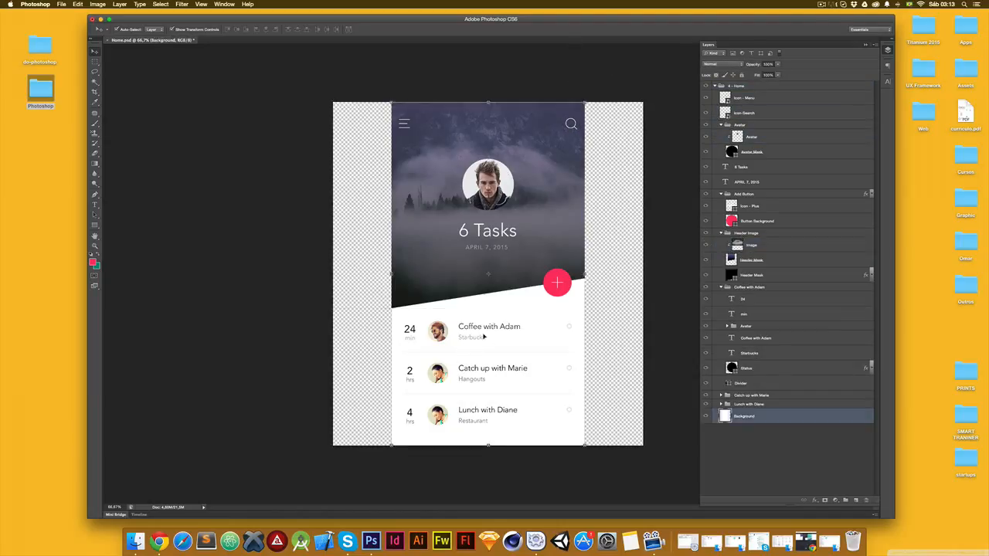
{"action": "left_click", "coordinate": [495, 331]}
{"action": "left_click", "coordinate": [446, 330]}
{"action": "left_click", "coordinate": [452, 256]}
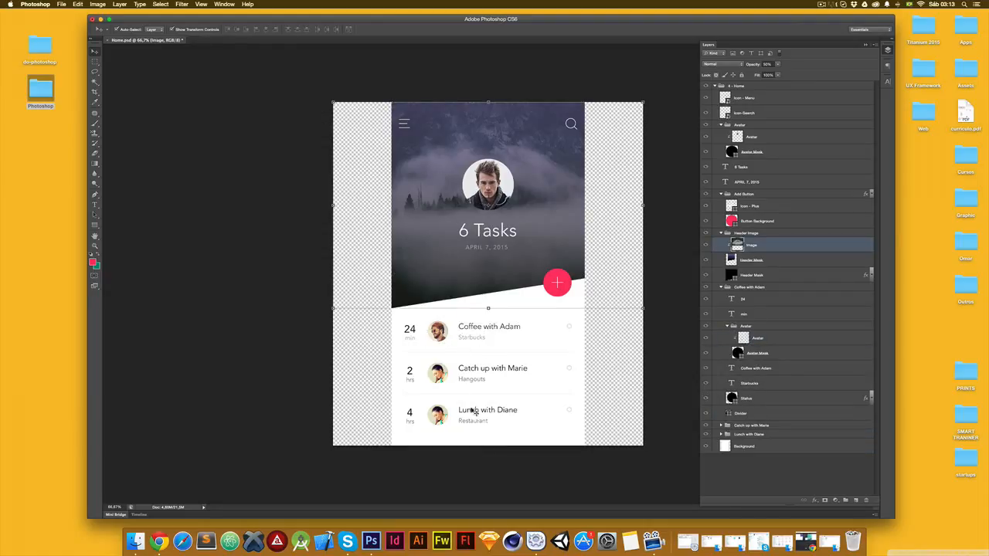
{"action": "left_click", "coordinate": [264, 390]}
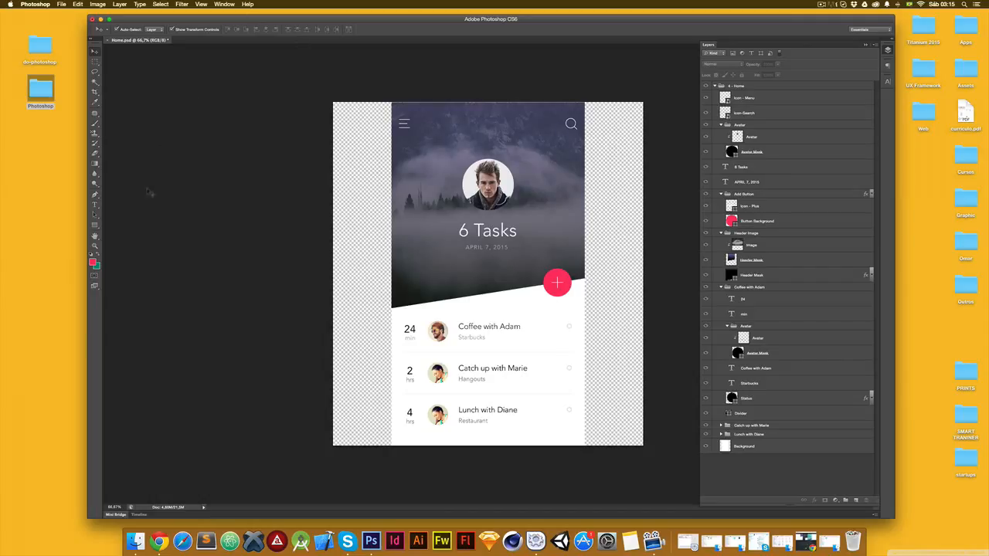
- Activate the Rectangle tool, try the solid and gradient stroke types, and set the stroke to none
{"action": "left_click", "coordinate": [95, 225]}
{"action": "left_click", "coordinate": [95, 226]}
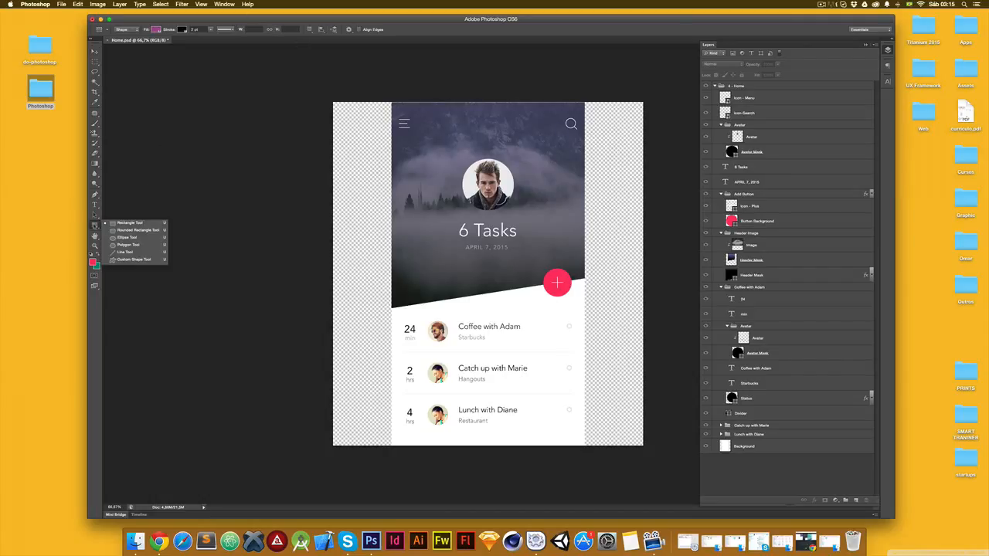
{"action": "left_click", "coordinate": [172, 33]}
{"action": "left_click", "coordinate": [182, 29]}
{"action": "left_click", "coordinate": [149, 44]}
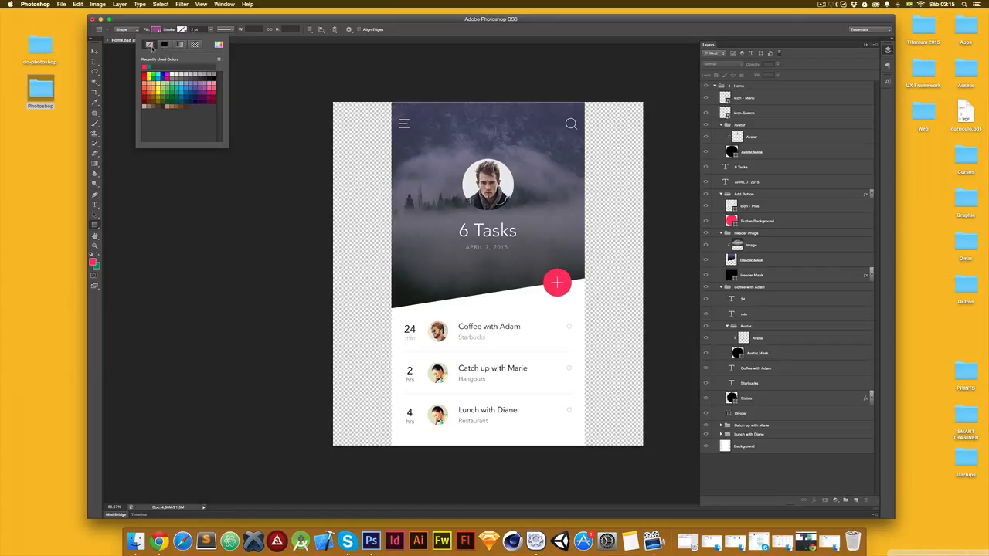
{"action": "left_click", "coordinate": [164, 44]}
{"action": "left_click", "coordinate": [179, 44]}
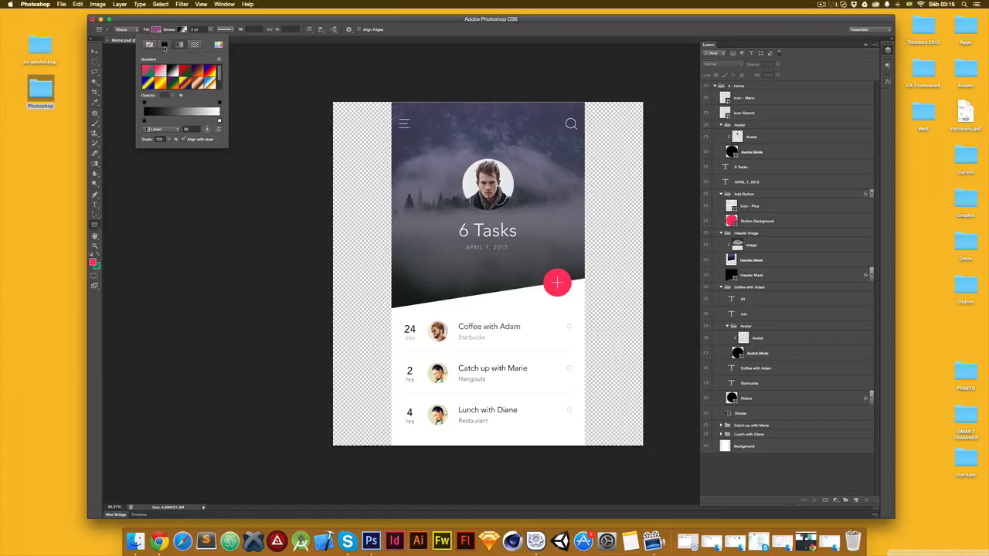
{"action": "left_click", "coordinate": [164, 45]}
{"action": "left_click", "coordinate": [150, 44]}
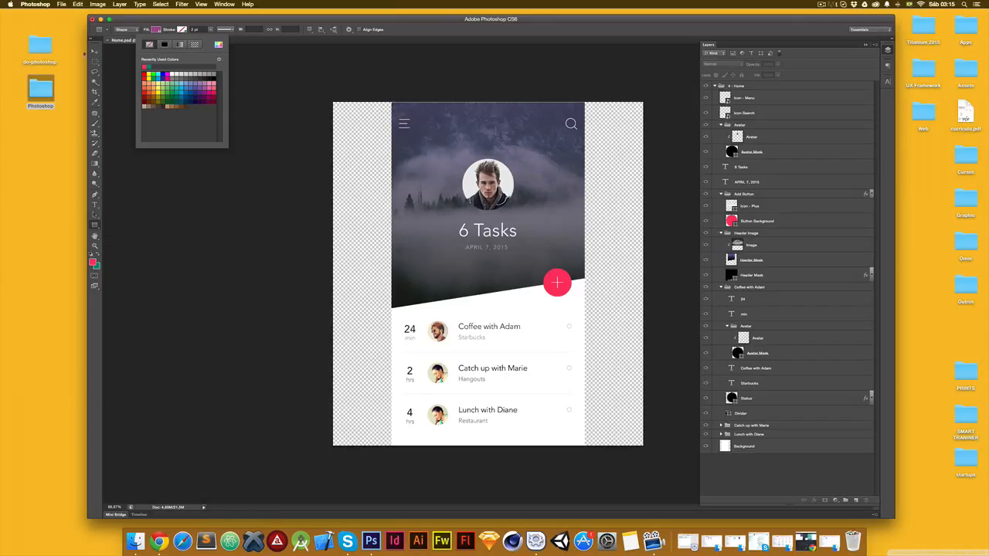
- Draw a purple rectangle of about 750 × 1335 px covering the whole app screen and check its width
{"action": "left_click", "coordinate": [95, 51]}
{"action": "key", "text": "super+1"}
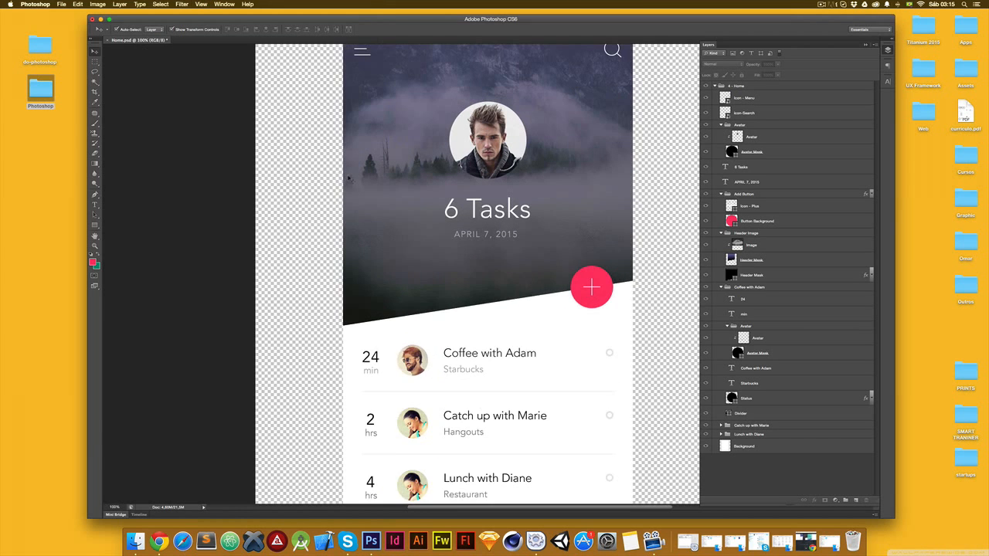
{"action": "scroll", "coordinate": [348, 178], "scroll_direction": "up", "scroll_amount": 3}
{"action": "left_click", "coordinate": [96, 225]}
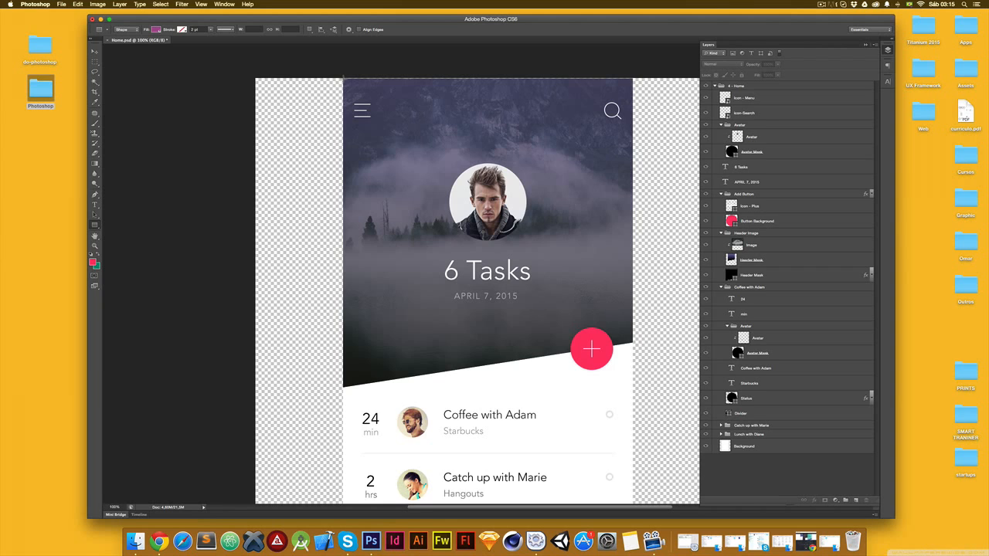
{"action": "left_click_drag", "start_coordinate": [343, 78], "coordinate": [634, 453]}
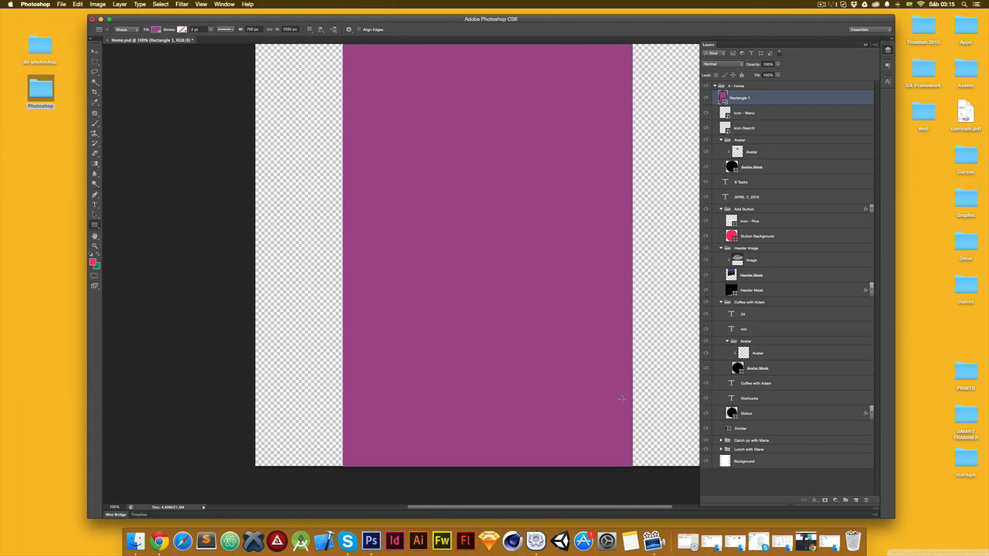
{"action": "scroll", "coordinate": [622, 399], "scroll_direction": "up", "scroll_amount": 3}
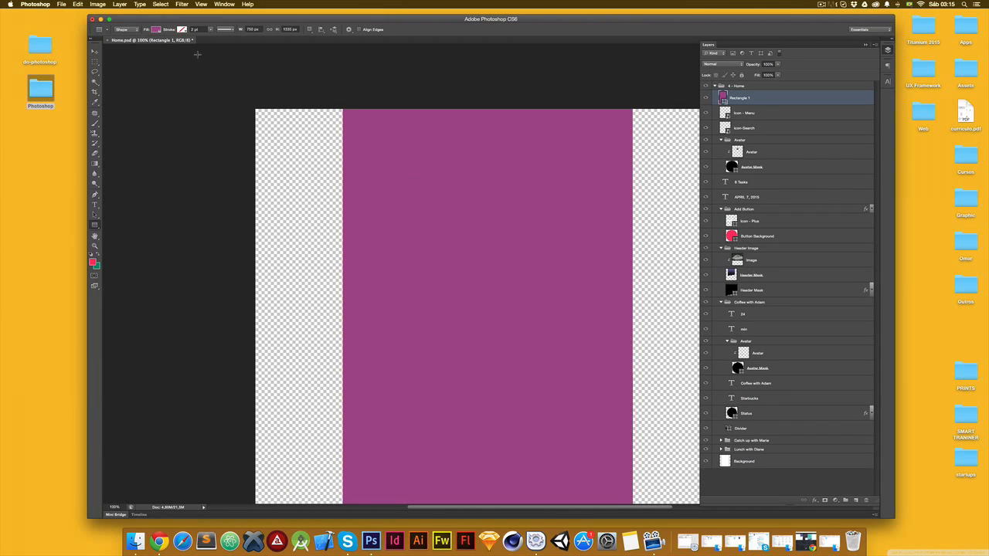
{"action": "left_click", "coordinate": [255, 29]}
- Move the purple rectangle to the canvas's left edge and narrow it with Free Transform to fit the empty strip beside the app screen
{"action": "left_click", "coordinate": [95, 51]}
{"action": "scroll", "coordinate": [582, 278], "scroll_direction": "down", "scroll_amount": 2}
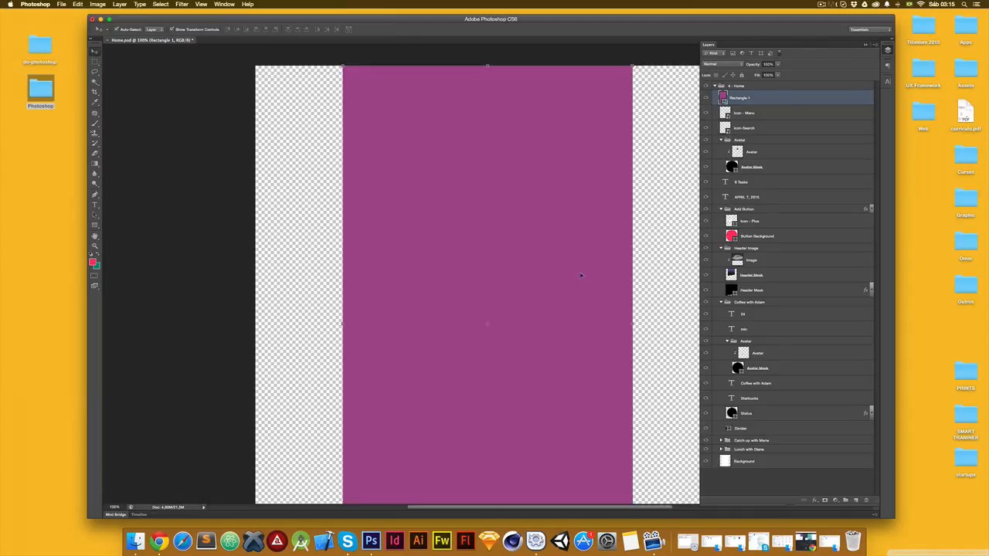
{"action": "left_click_drag", "start_coordinate": [591, 245], "coordinate": [508, 245]}
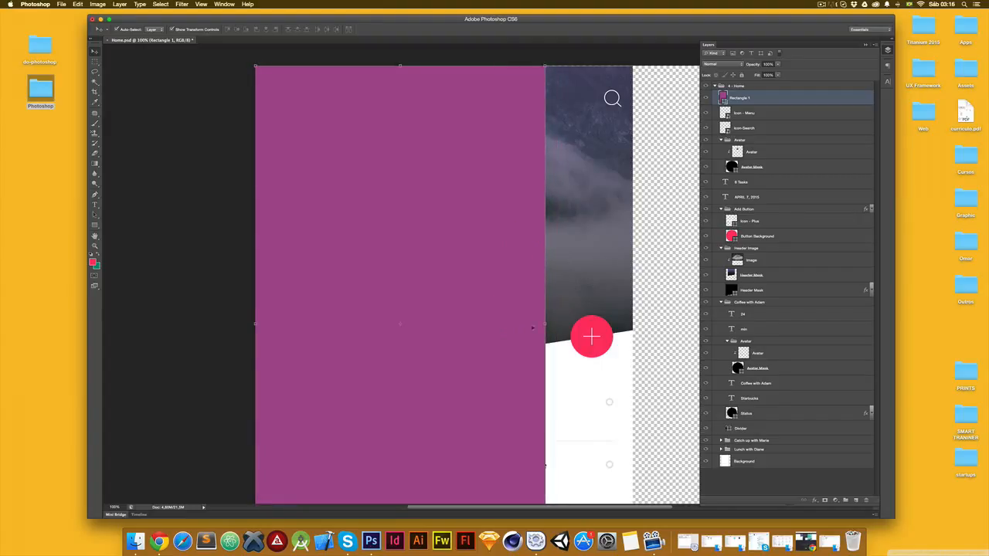
{"action": "key", "text": "ctrl+t"}
{"action": "left_click_drag", "start_coordinate": [545, 324], "coordinate": [343, 324]}
{"action": "scroll", "coordinate": [329, 325], "scroll_direction": "up", "scroll_amount": 1}
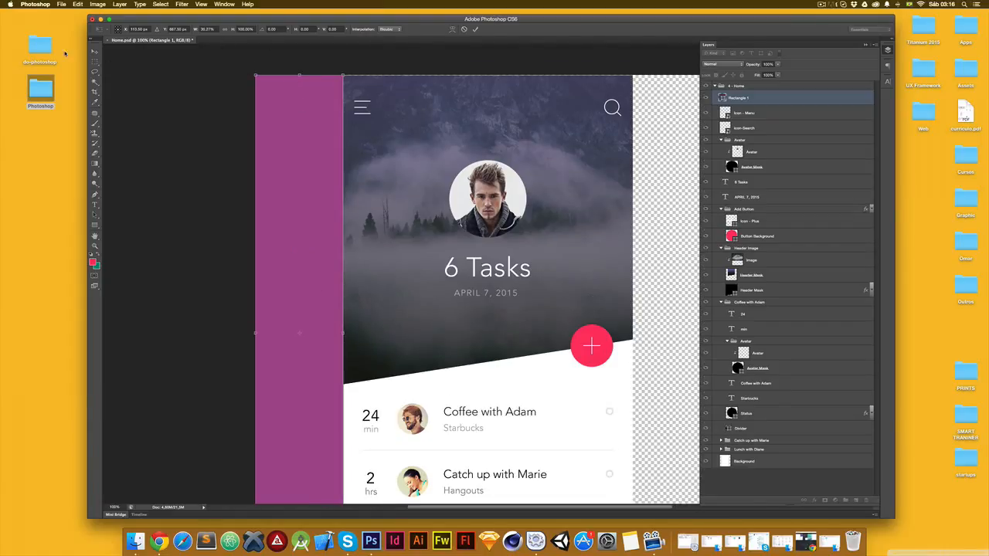
{"action": "key", "text": "Return"}
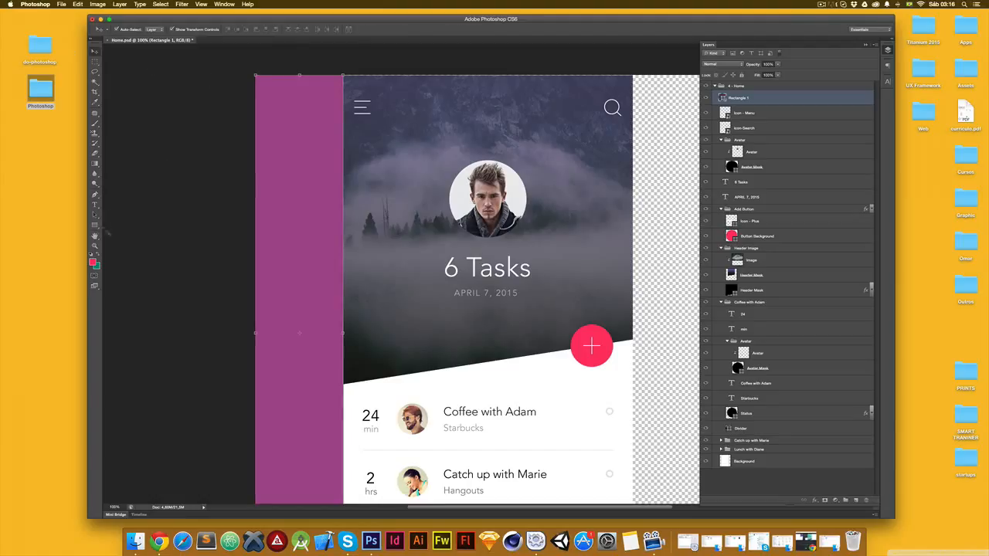
- Read the narrowed rectangle's width in the shape settings, collapse the layer list, and view the whole canvas
{"action": "left_click", "coordinate": [96, 227]}
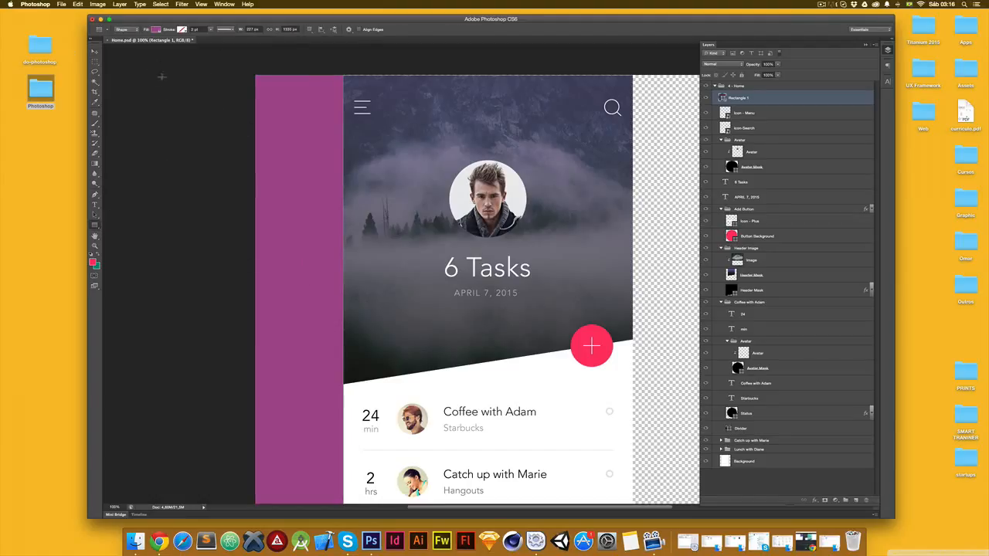
{"action": "left_click", "coordinate": [251, 29]}
{"action": "left_click", "coordinate": [864, 44]}
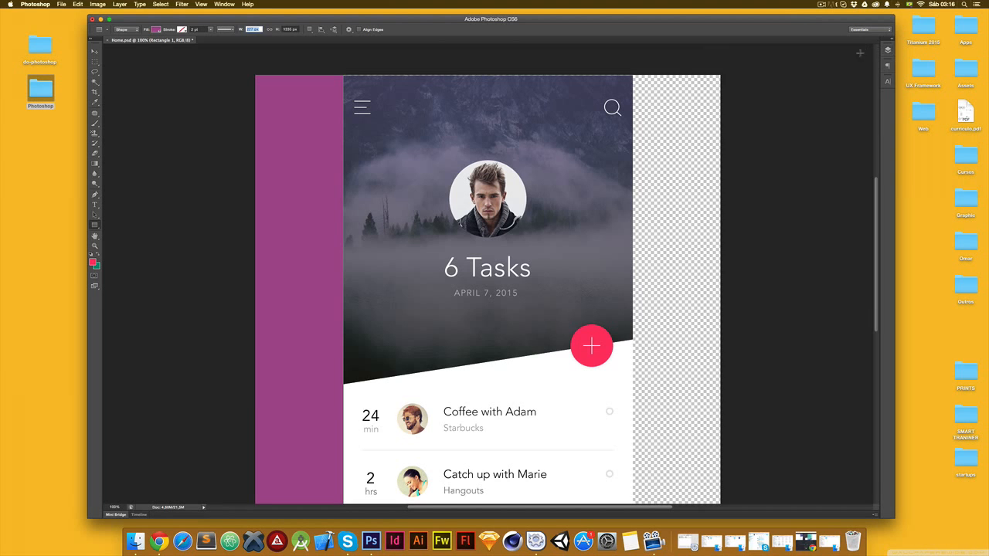
{"action": "scroll", "coordinate": [630, 185], "scroll_direction": "down", "scroll_amount": 2}
{"action": "scroll", "coordinate": [643, 159], "scroll_direction": "down", "scroll_amount": 4}
{"action": "key", "text": "super+minus"}
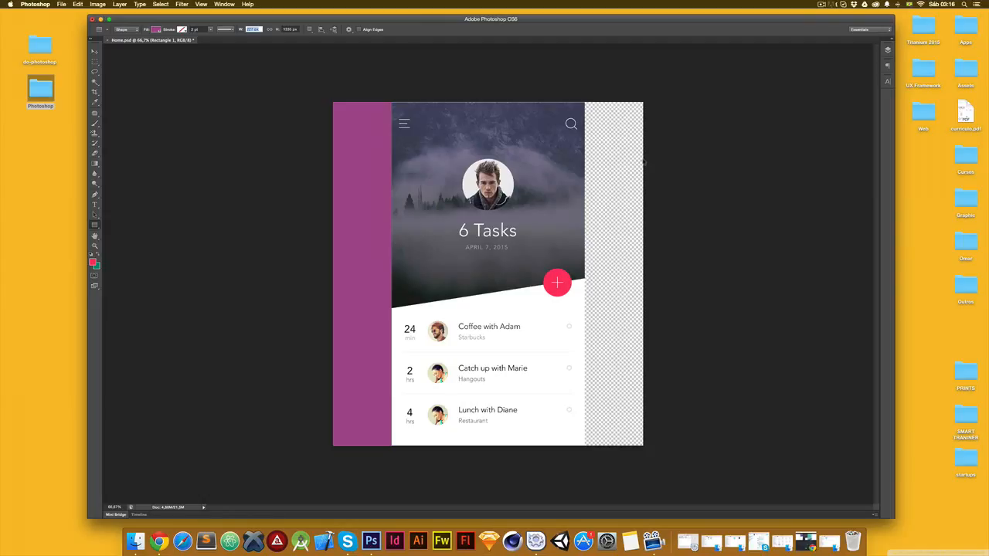
- Open the Canvas Size settings and change the units to pixels
{"action": "key", "text": "super+alt+c"}
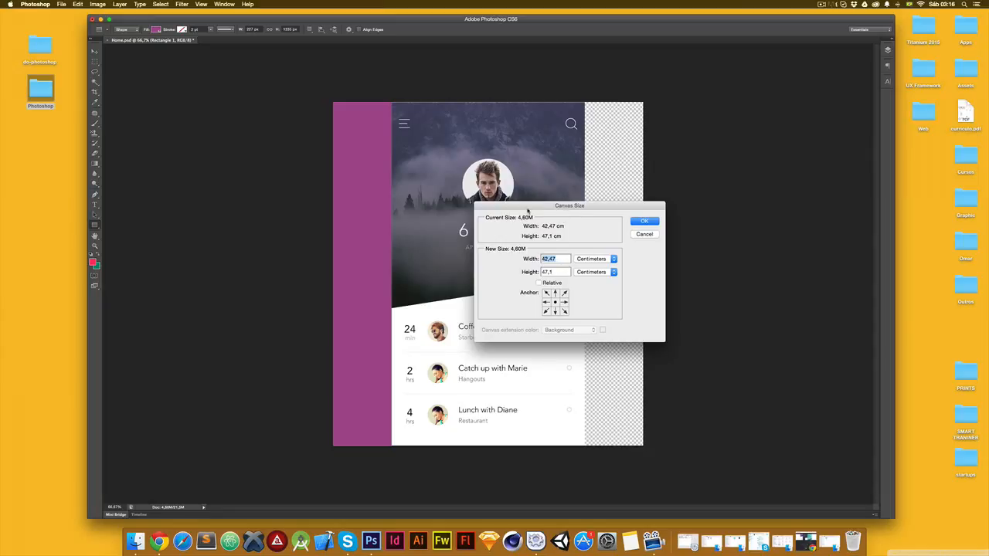
{"action": "left_click", "coordinate": [599, 260]}
{"action": "left_click", "coordinate": [598, 245]}
- Switch to the Calculadora app and multiply 227 by 2 for the combined width of both side strips
{"action": "key", "text": "super+space"}
{"action": "type", "text": "calcu"}
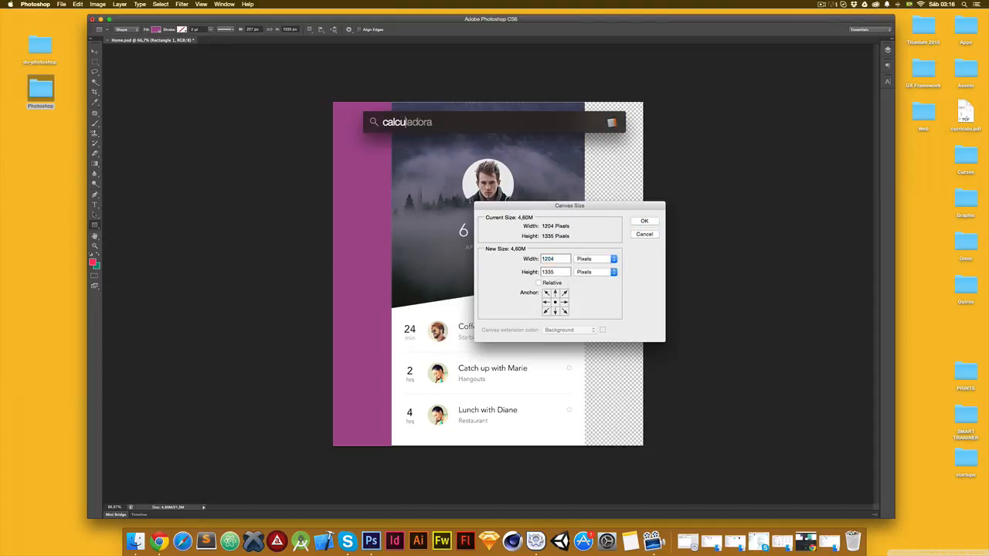
{"action": "key", "text": "Return"}
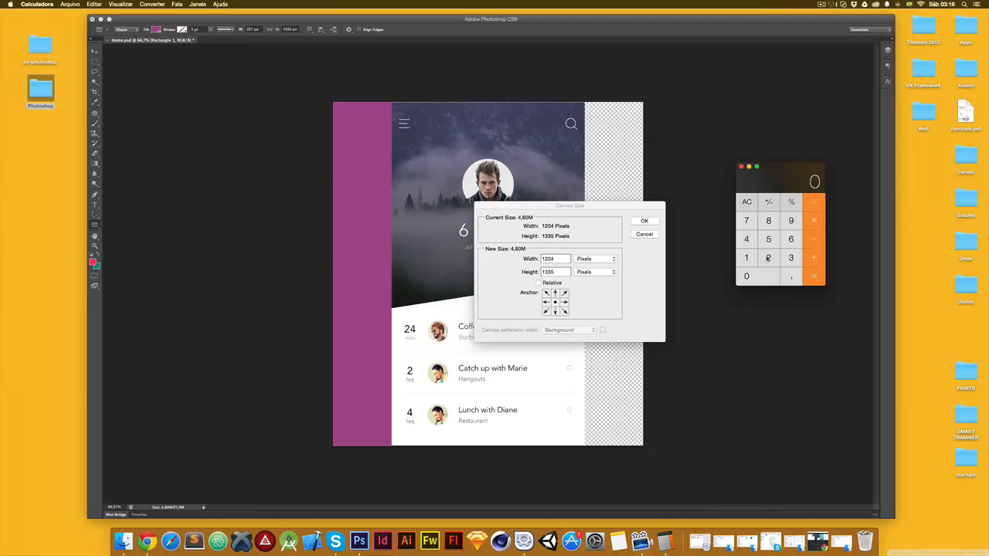
{"action": "type", "text": "22"}
{"action": "left_click", "coordinate": [747, 221]}
{"action": "left_click", "coordinate": [813, 220]}
{"action": "left_click", "coordinate": [768, 257]}
{"action": "left_click", "coordinate": [813, 278]}
{"action": "left_click_drag", "start_coordinate": [788, 174], "coordinate": [810, 198]}
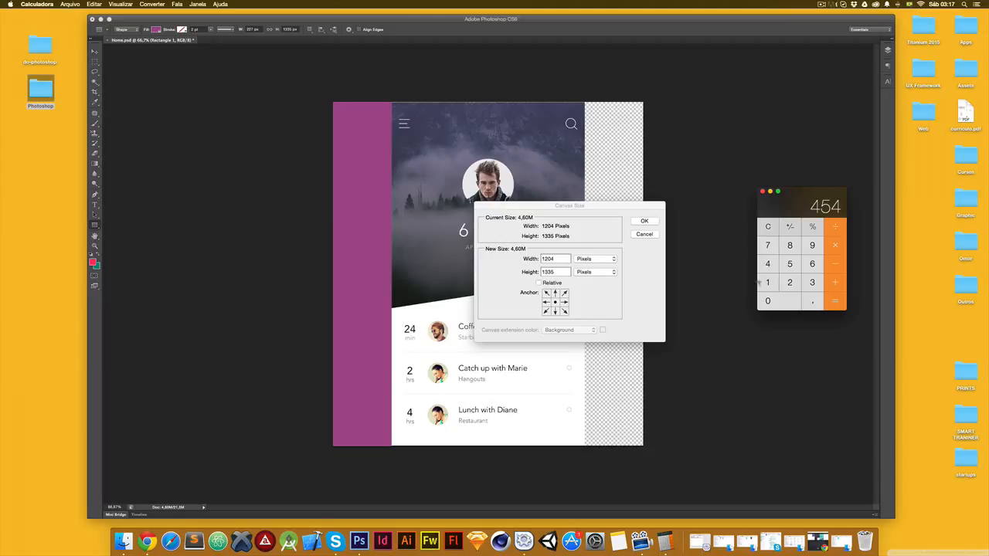
- Subtract 454 from the canvas width of 1204 in the calculator and close it
{"action": "left_click", "coordinate": [767, 284]}
{"action": "left_click", "coordinate": [783, 285]}
{"action": "left_click", "coordinate": [777, 302]}
{"action": "left_click", "coordinate": [772, 265]}
{"action": "left_click", "coordinate": [839, 277]}
{"action": "left_click", "coordinate": [771, 266]}
{"action": "left_click", "coordinate": [791, 265]}
{"action": "left_click", "coordinate": [770, 265]}
{"action": "left_click", "coordinate": [834, 302]}
{"action": "left_click", "coordinate": [763, 191]}
- Set the canvas width to 750 pixels with the centre anchor and apply the crop
{"action": "left_click_drag", "start_coordinate": [555, 262], "coordinate": [487, 259]}
{"action": "left_click", "coordinate": [601, 262]}
{"action": "left_click", "coordinate": [551, 261]}
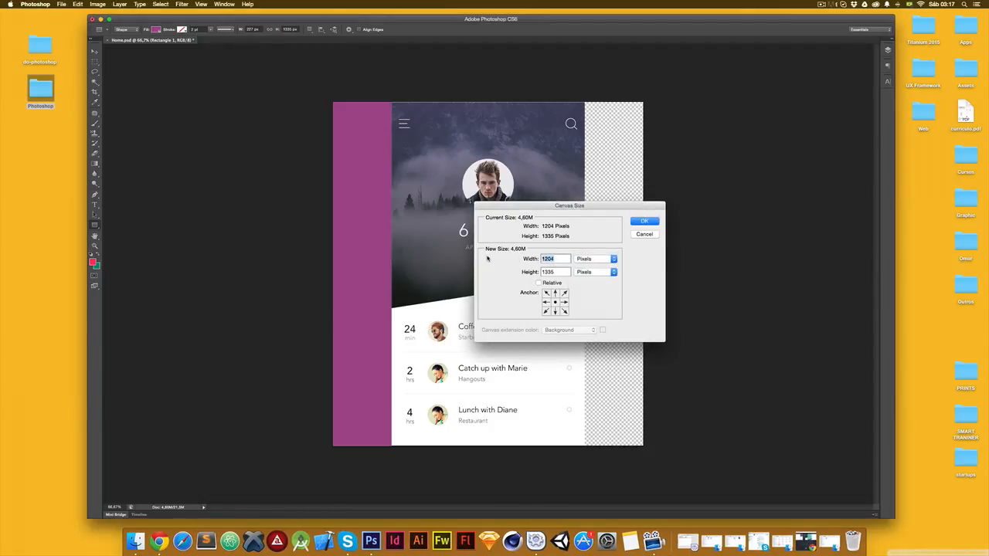
{"action": "type", "text": "750"}
{"action": "left_click", "coordinate": [645, 221]}
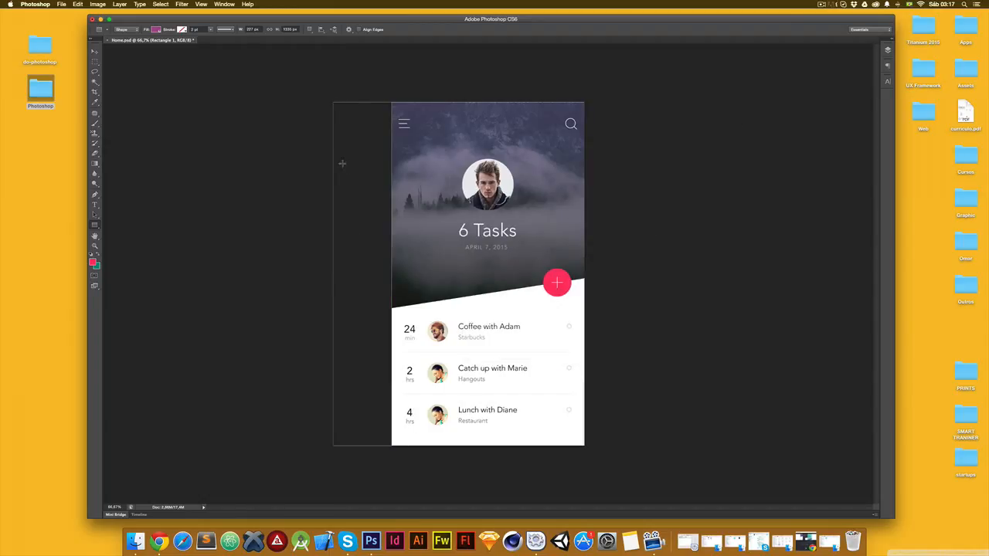
- Delete the purple helper rectangle's layer, collapse the layer list, and return to the Move tool
{"action": "left_click", "coordinate": [887, 51]}
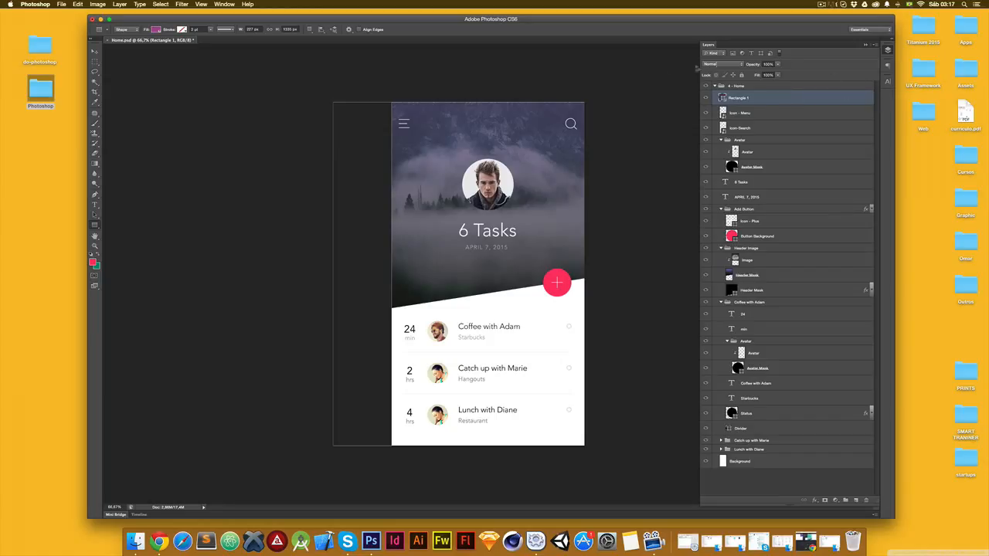
{"action": "key", "text": "Delete"}
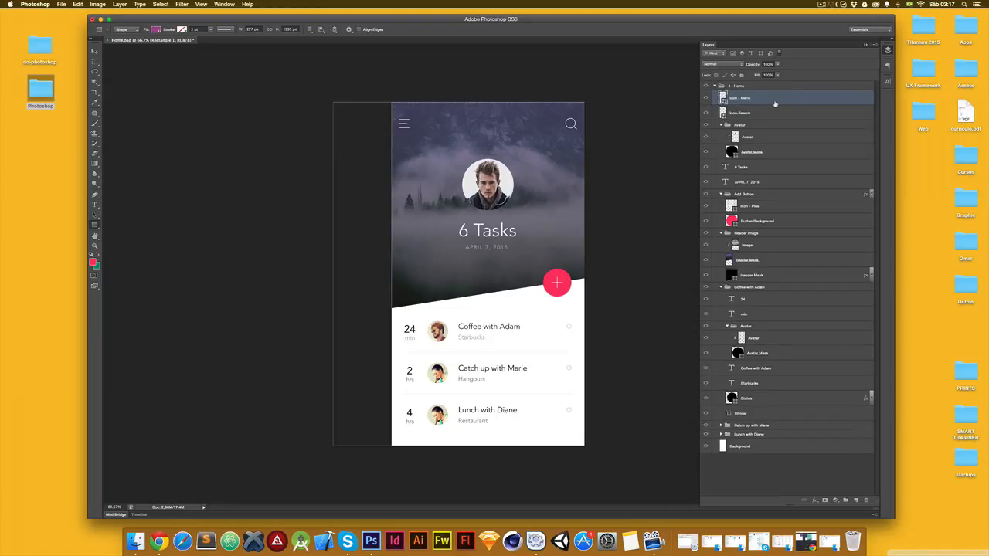
{"action": "left_click", "coordinate": [866, 45]}
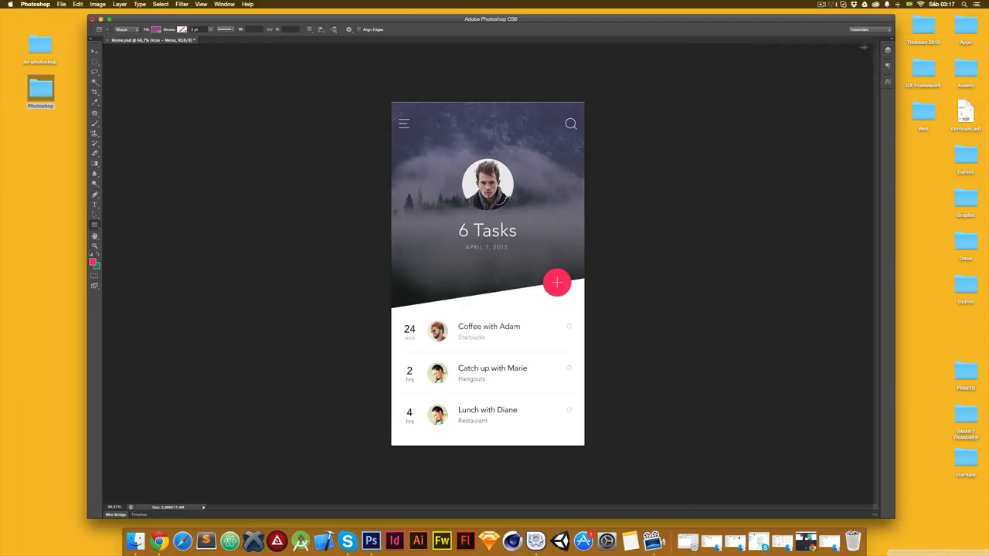
{"action": "key", "text": "super+1"}
{"action": "key", "text": "super+minus"}
{"action": "left_click", "coordinate": [95, 51]}
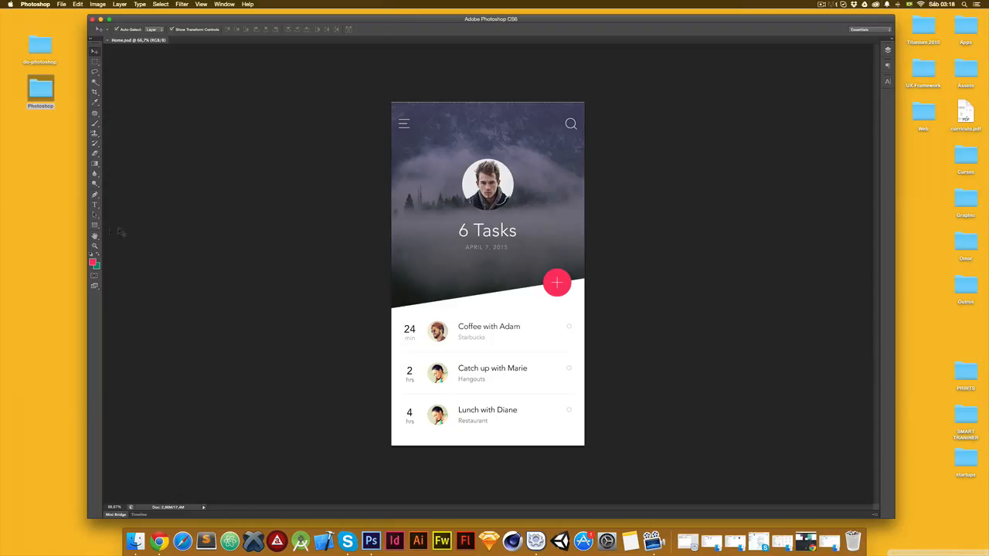
- Draw a purple rectangle about 750 by 801 px over the header area with the Rectangle tool
{"action": "left_click", "coordinate": [93, 227]}
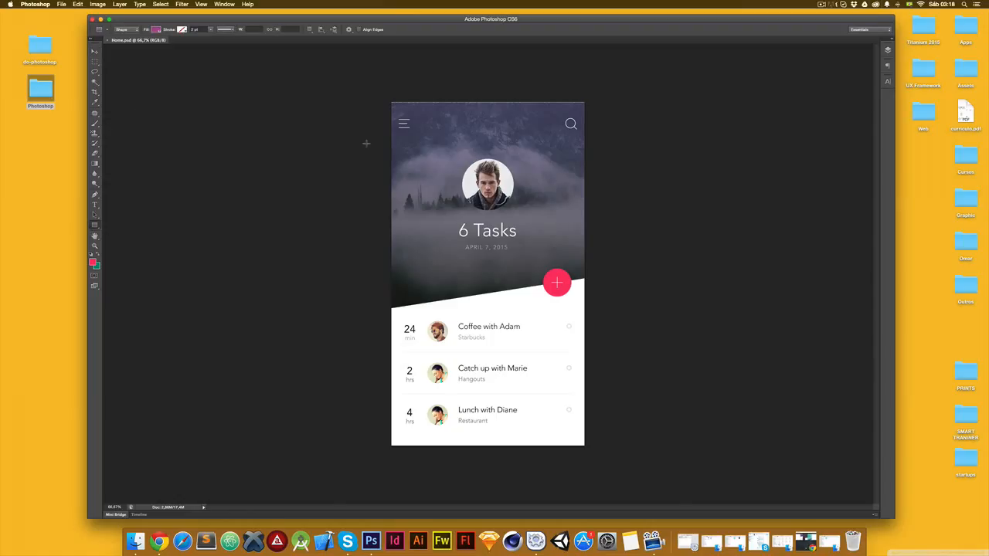
{"action": "key", "text": "super+plus"}
{"action": "scroll", "coordinate": [367, 144], "scroll_direction": "up", "scroll_amount": 5}
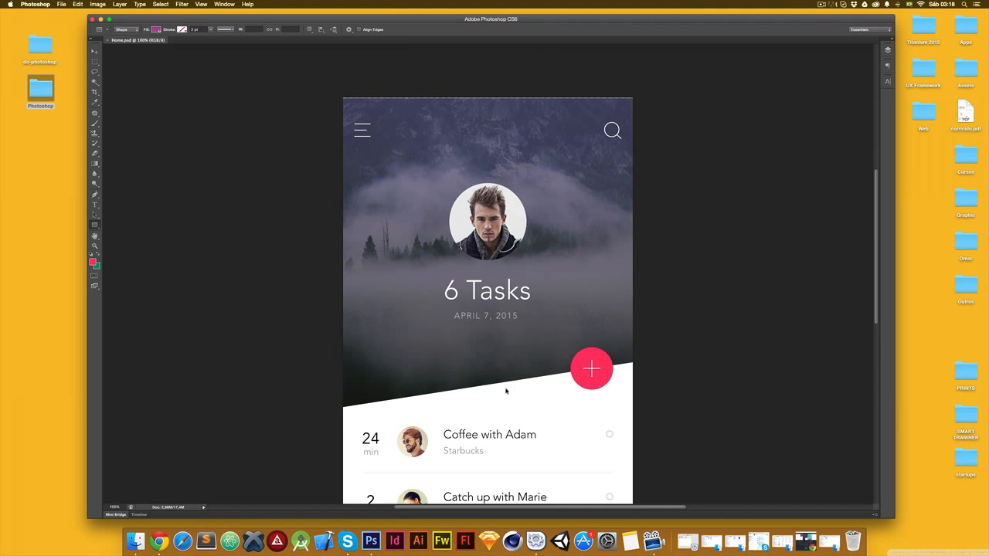
{"action": "key", "text": "super+plus"}
{"action": "key", "text": "super+minus"}
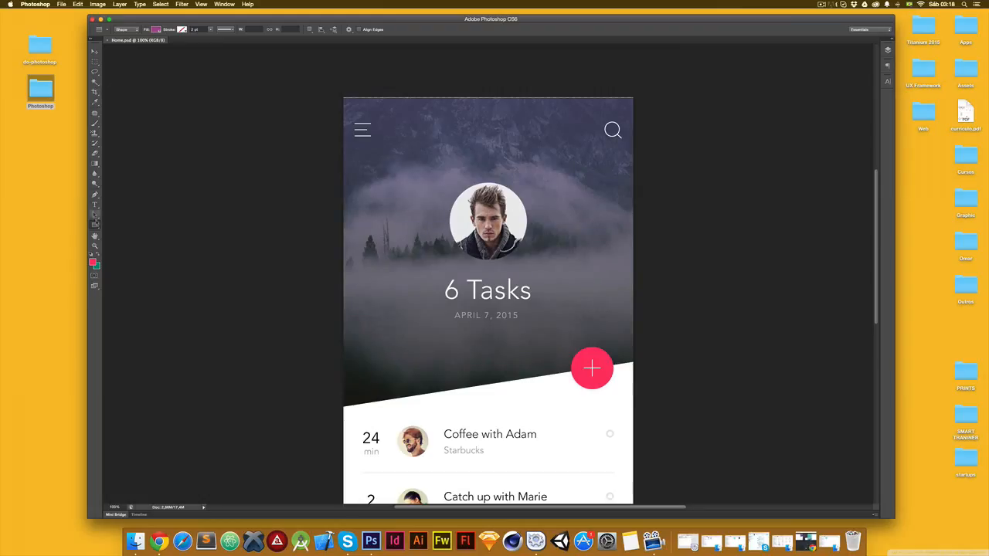
{"action": "left_click", "coordinate": [888, 49]}
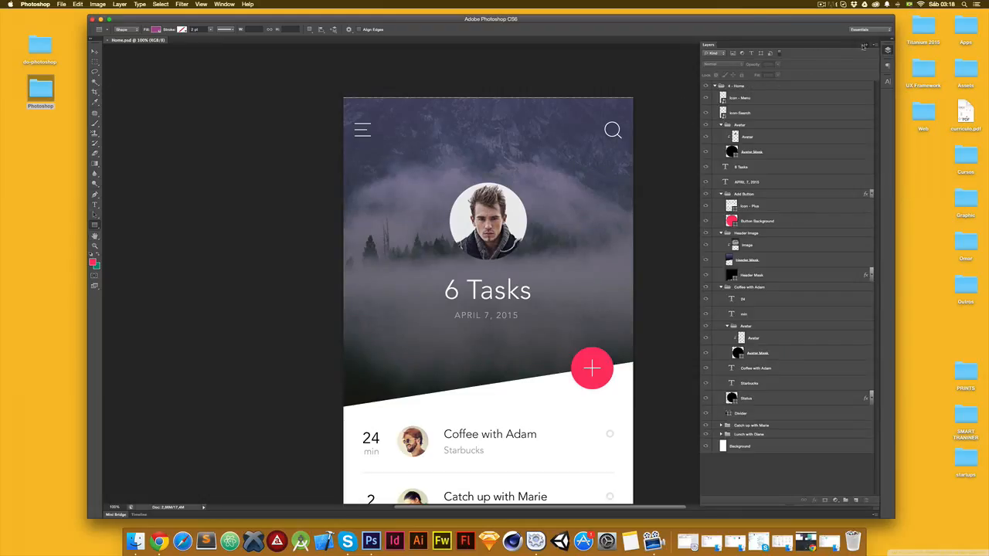
{"action": "left_click", "coordinate": [865, 46]}
{"action": "left_click", "coordinate": [888, 49]}
{"action": "left_click_drag", "start_coordinate": [344, 97], "coordinate": [633, 407]}
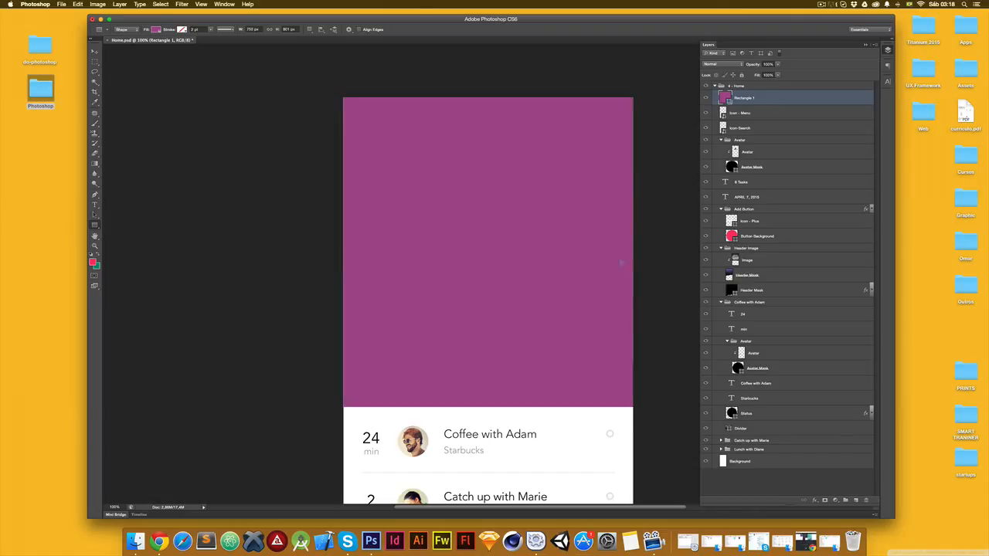
- Lower the purple rectangle's opacity to 26% and check its height value
{"action": "left_click", "coordinate": [778, 65]}
{"action": "left_click_drag", "start_coordinate": [776, 73], "coordinate": [752, 72]}
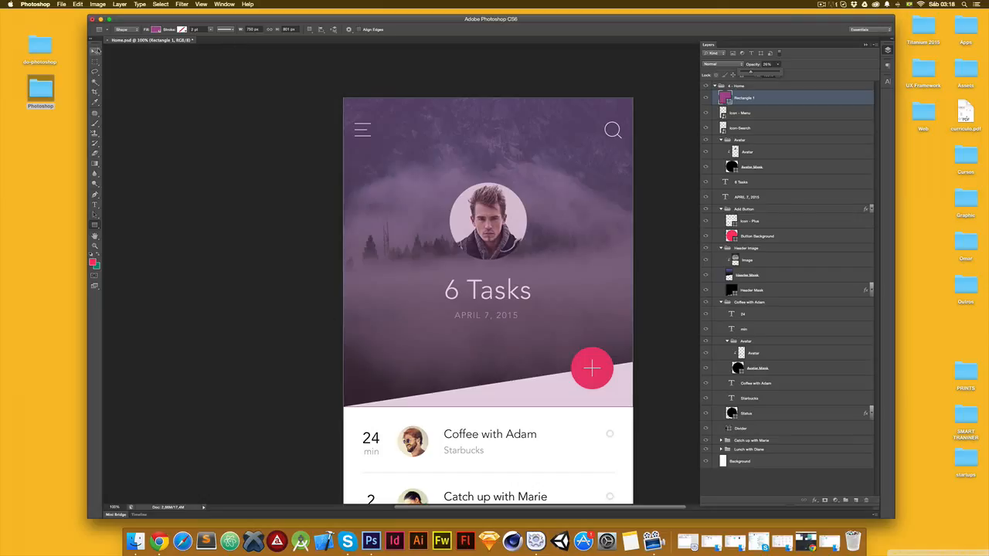
{"action": "left_click", "coordinate": [289, 29]}
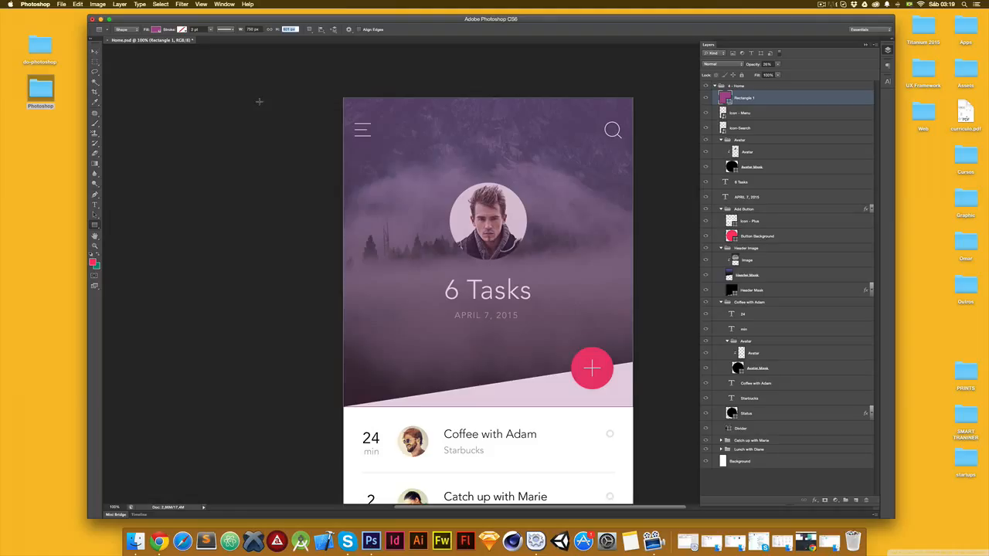
- Create a new custom document of 750 by 801 pixels with transparent background contents
{"action": "key", "text": "super+n"}
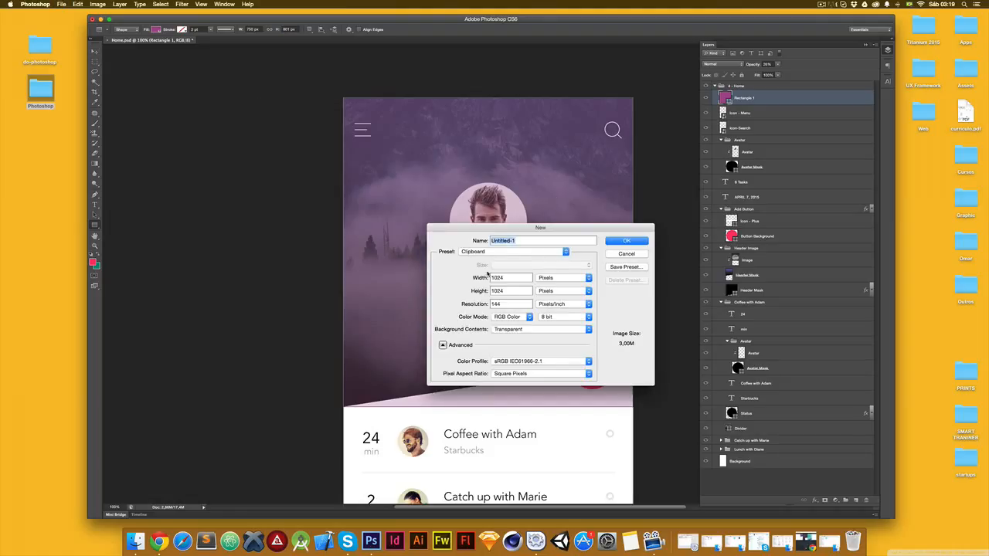
{"action": "left_click", "coordinate": [507, 252]}
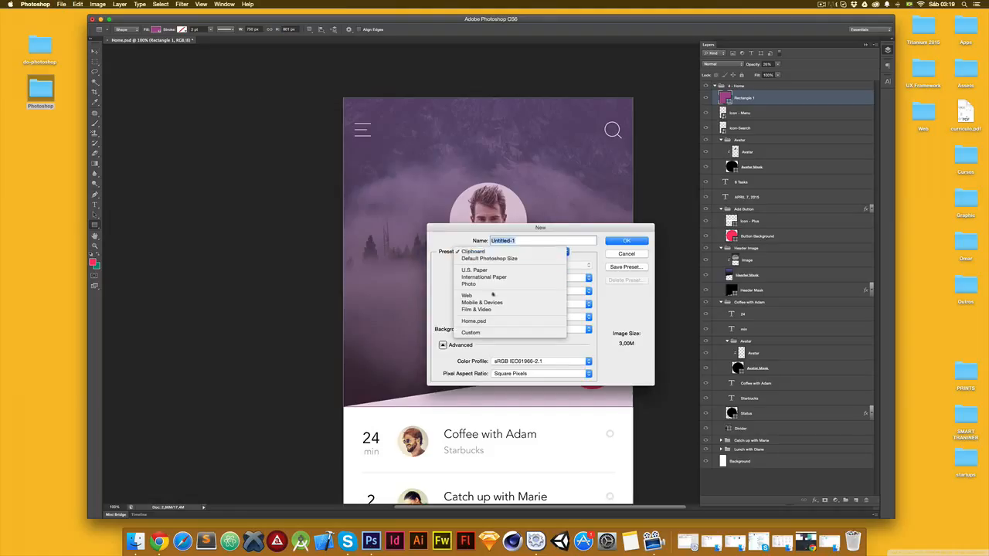
{"action": "left_click", "coordinate": [489, 333]}
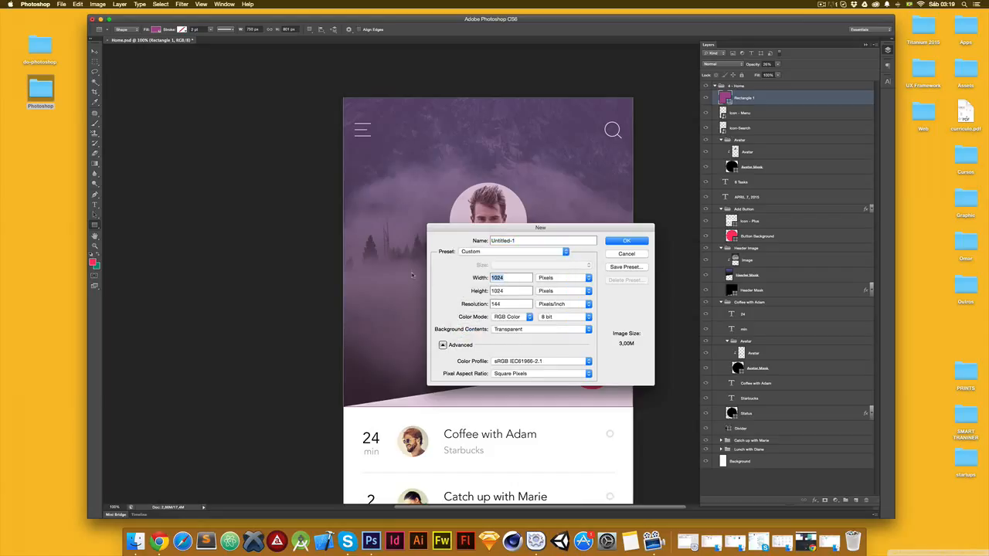
{"action": "type", "text": "750"}
{"action": "key", "text": "Tab"}
{"action": "type", "text": "801"}
{"action": "left_click", "coordinate": [508, 330]}
{"action": "left_click", "coordinate": [626, 306]}
{"action": "left_click", "coordinate": [626, 241]}
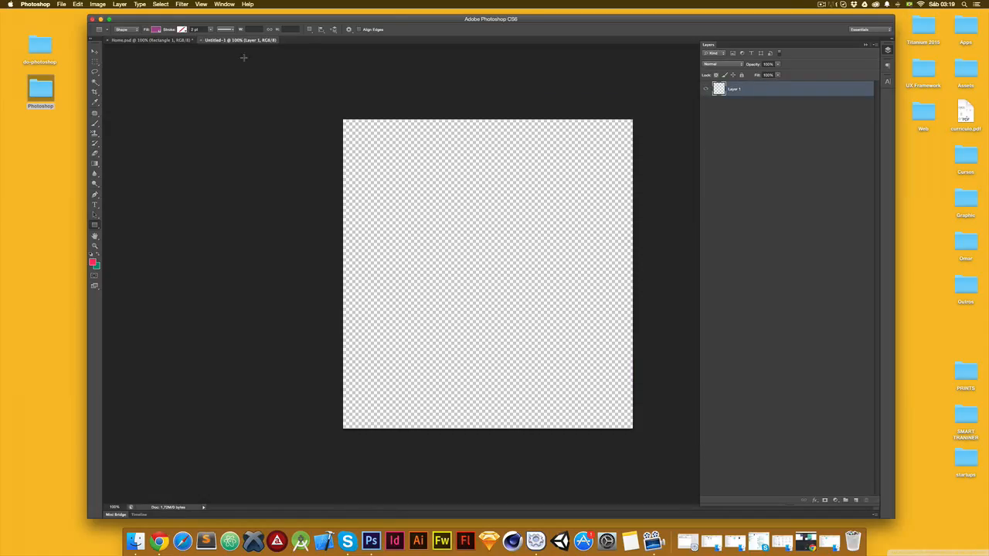
- Return to Home.psd, delete the purple helper rectangle, and switch to the Move tool with nothing selected
{"action": "left_click", "coordinate": [153, 40]}
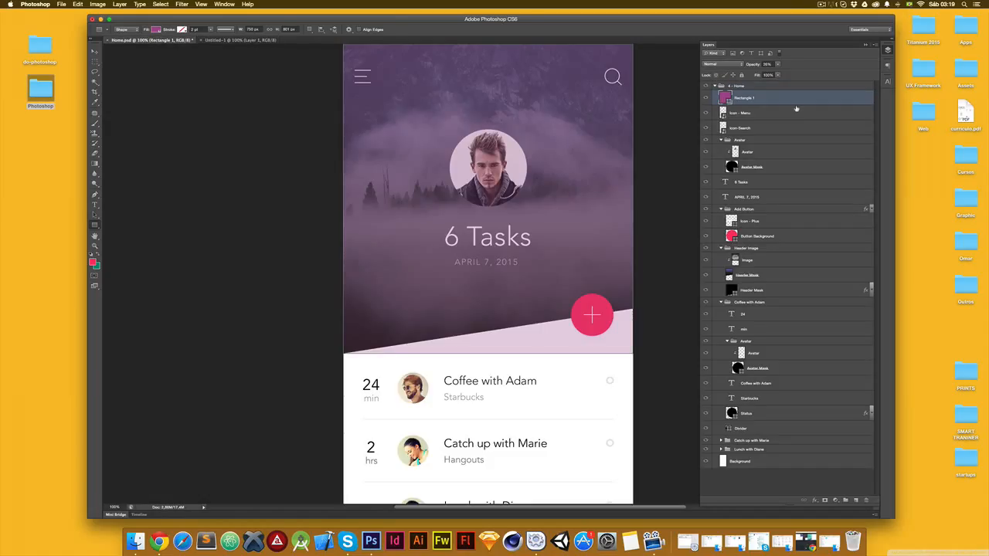
{"action": "key", "text": "Delete"}
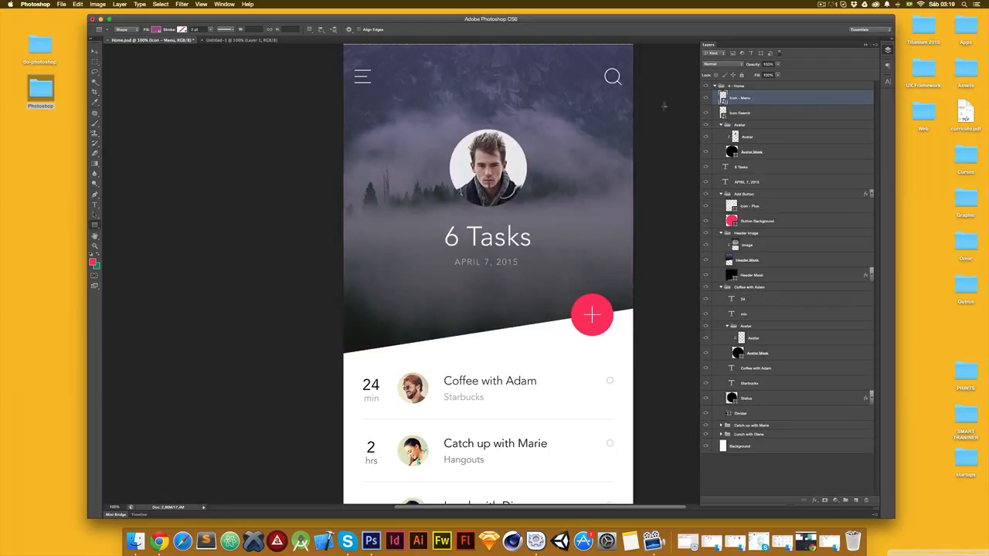
{"action": "left_click", "coordinate": [95, 51]}
{"action": "left_click", "coordinate": [225, 79]}
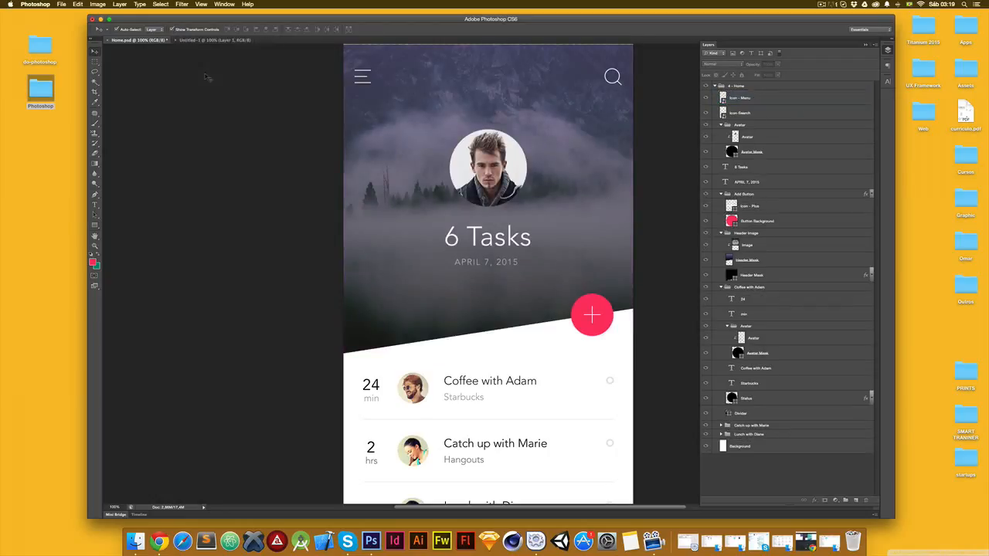
{"action": "scroll", "coordinate": [263, 58], "scroll_direction": "up", "scroll_amount": 1}
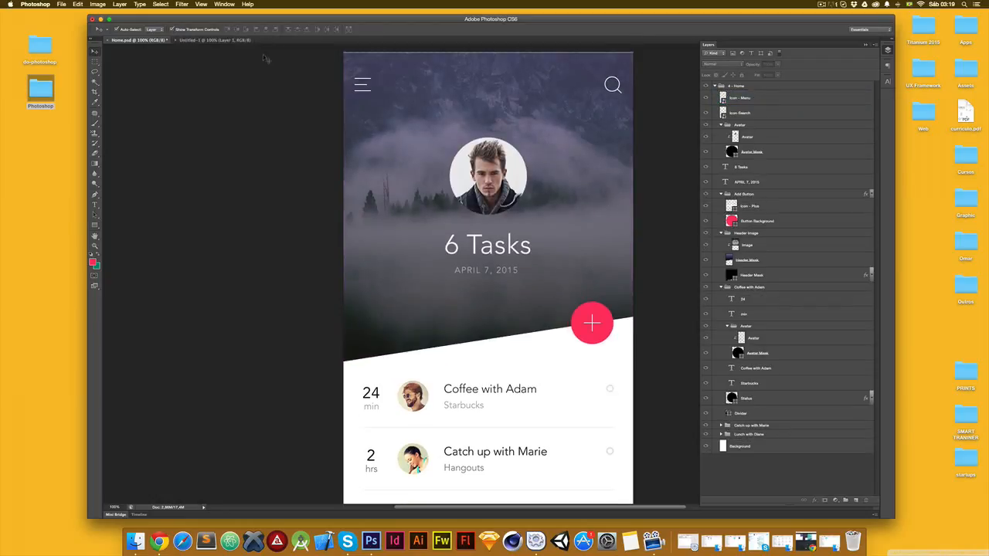
- Locate the header photo's layer and check what its Header Image group contains by hiding and showing the group
{"action": "left_click", "coordinate": [557, 315]}
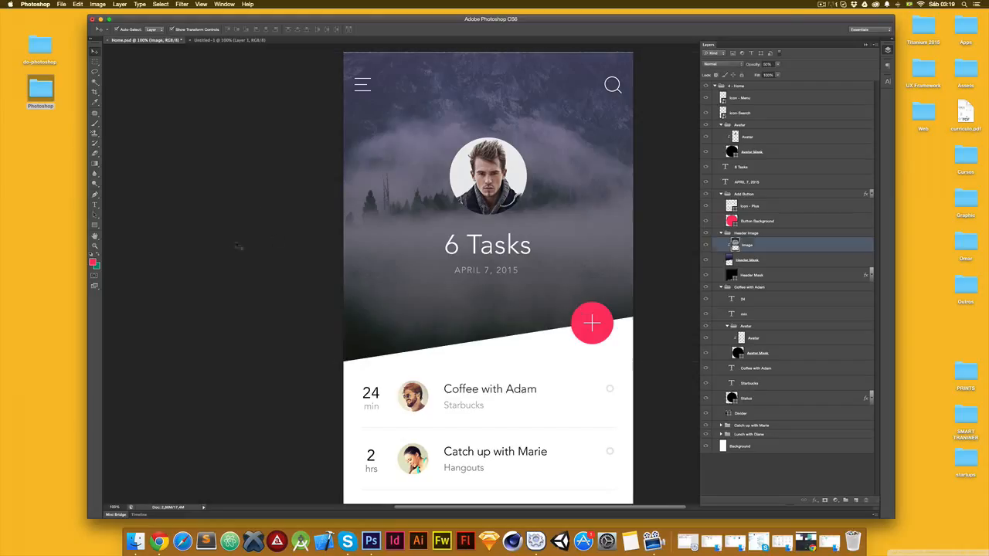
{"action": "key", "text": "5"}
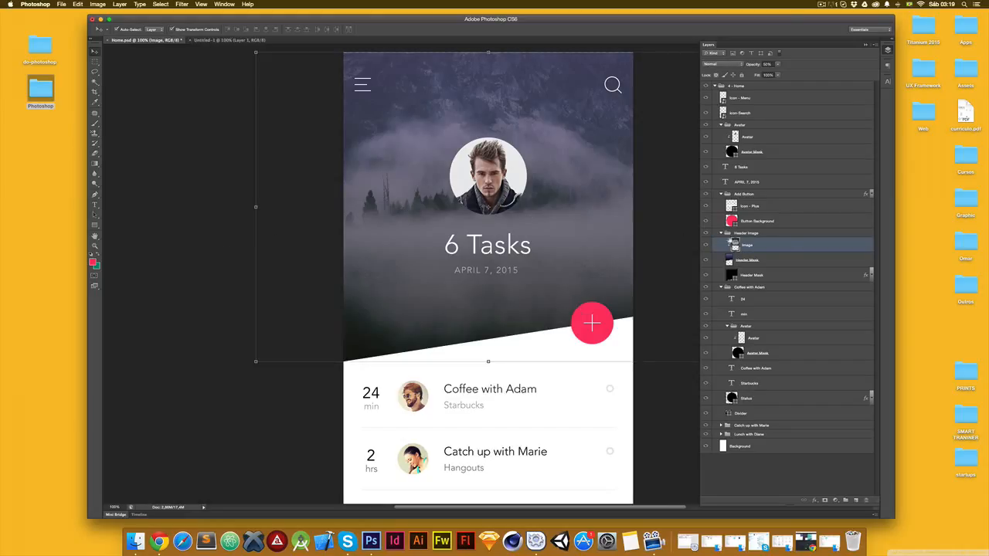
{"action": "left_click", "coordinate": [749, 234]}
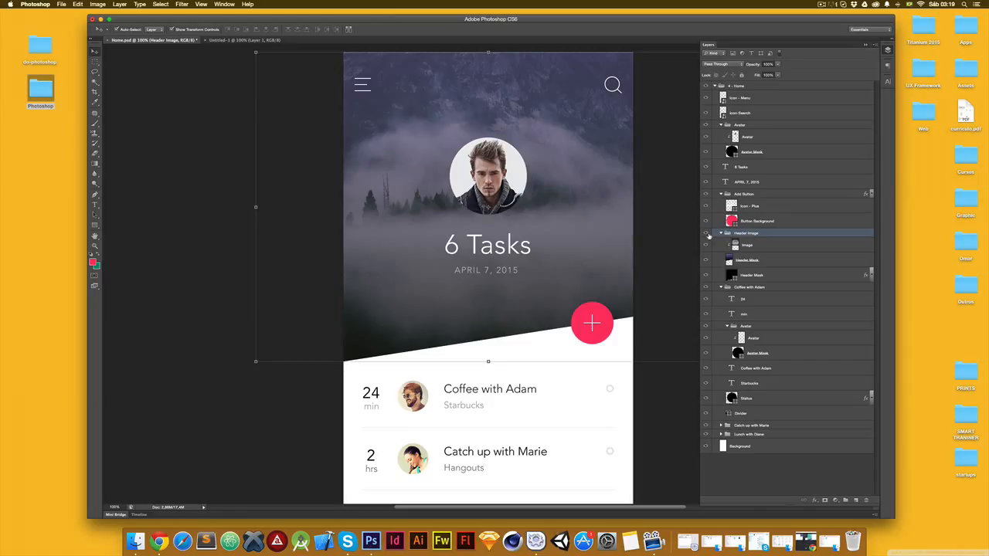
{"action": "left_click", "coordinate": [707, 234]}
{"action": "left_click", "coordinate": [707, 234]}
- Compare the bounds of the Image layer and the Header Mask layer directly beneath it
{"action": "left_click", "coordinate": [768, 248]}
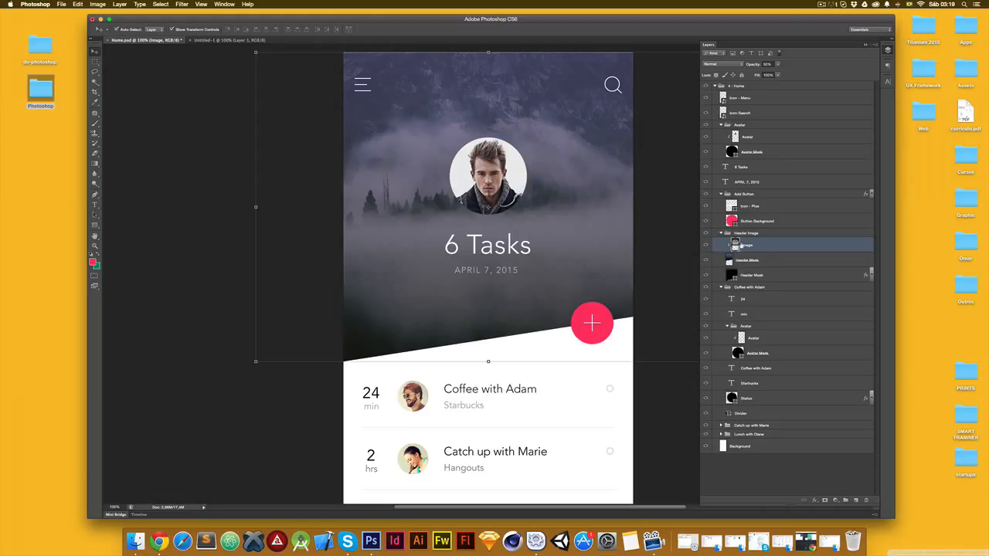
{"action": "left_click", "coordinate": [768, 259]}
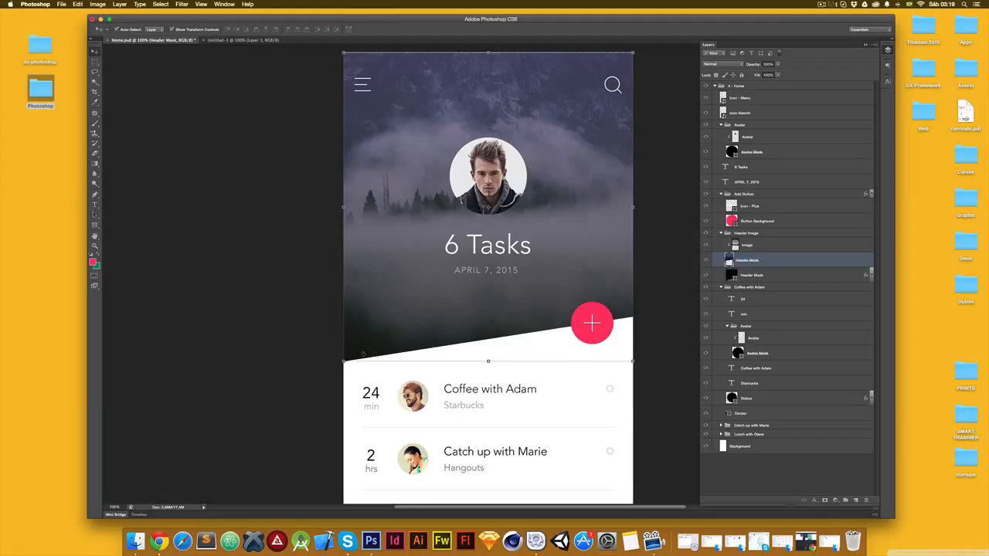
{"action": "left_click", "coordinate": [761, 249]}
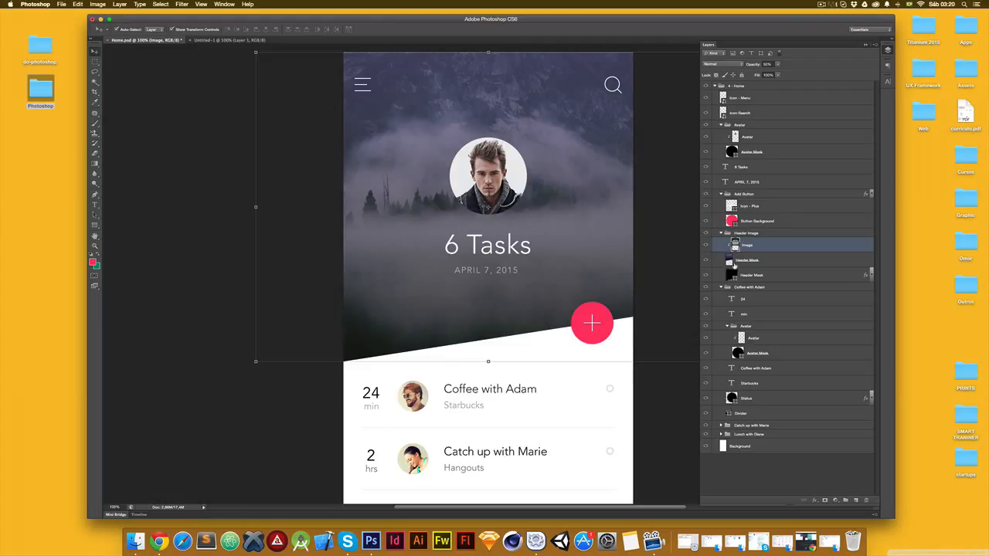
{"action": "left_click", "coordinate": [765, 262]}
{"action": "left_click", "coordinate": [758, 249]}
- Release the Image layer's clipping mask and set the layer's opacity to 100%
{"action": "right_click", "coordinate": [769, 245]}
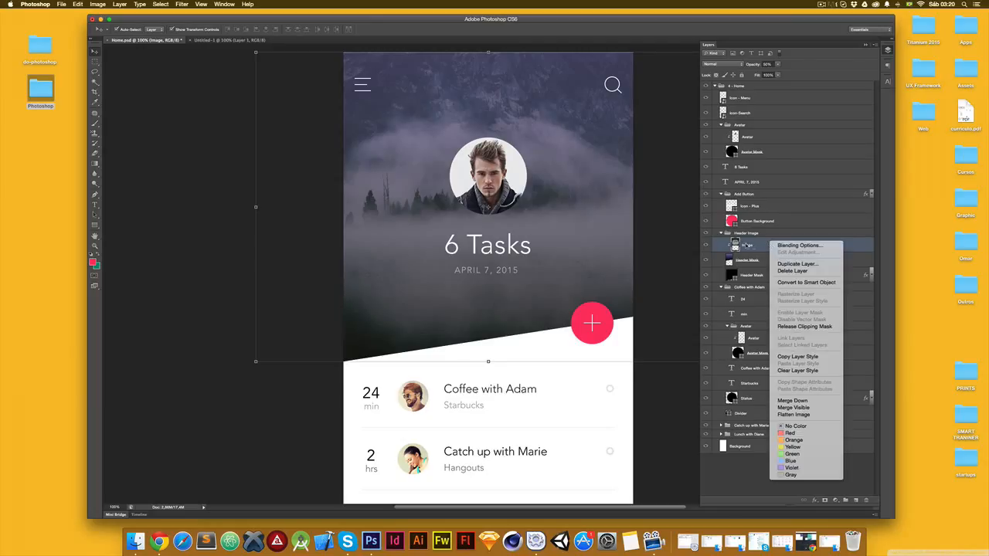
{"action": "left_click", "coordinate": [760, 246]}
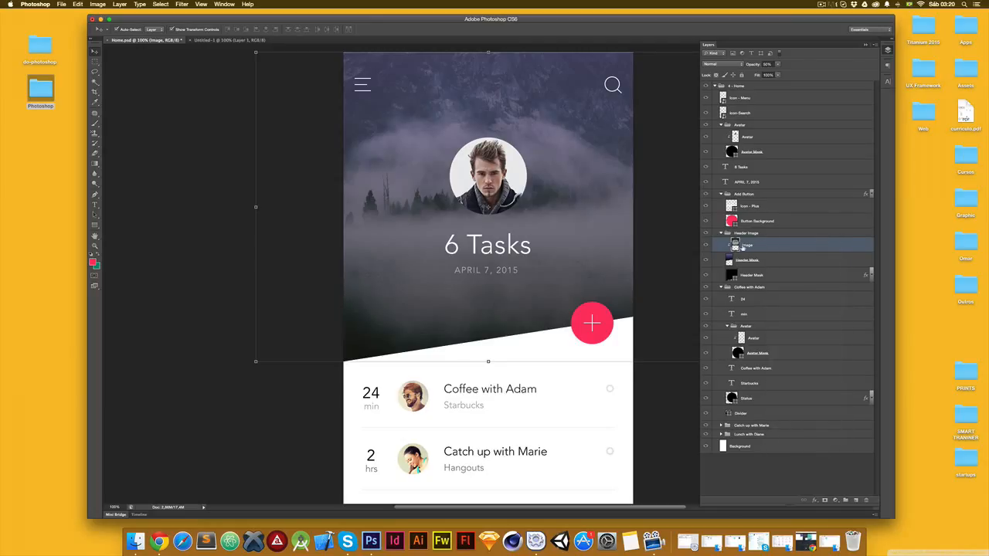
{"action": "right_click", "coordinate": [781, 246]}
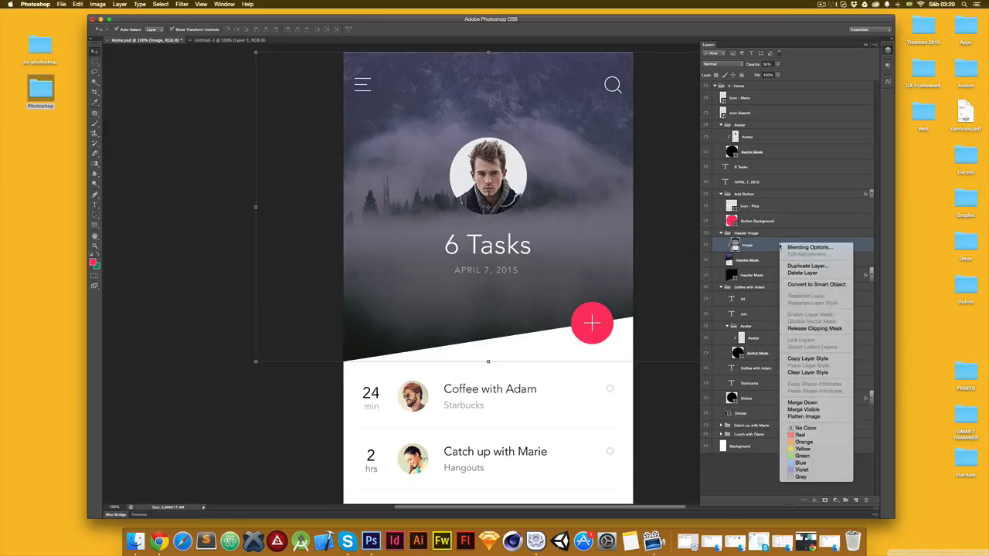
{"action": "left_click", "coordinate": [815, 330]}
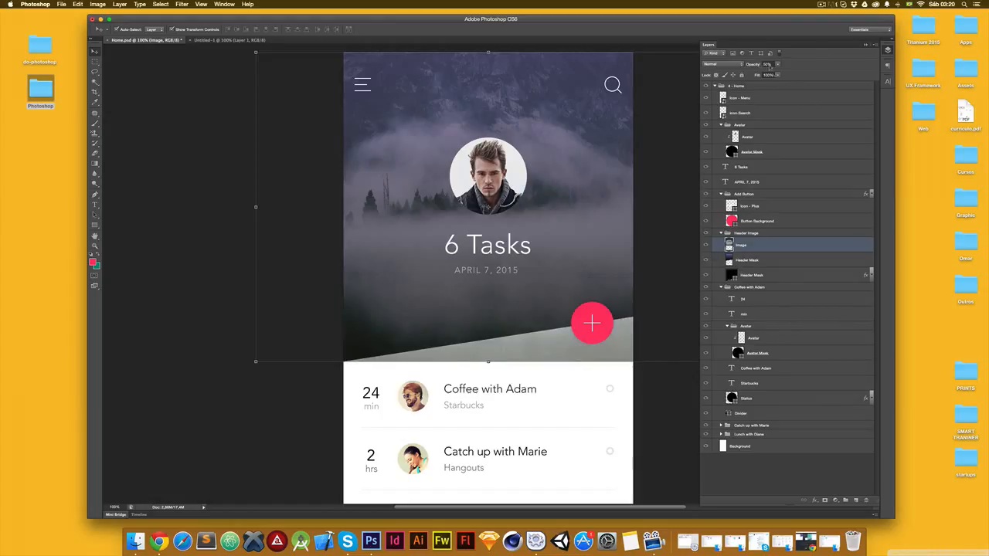
{"action": "left_click", "coordinate": [778, 64]}
{"action": "left_click_drag", "start_coordinate": [779, 73], "coordinate": [884, 75]}
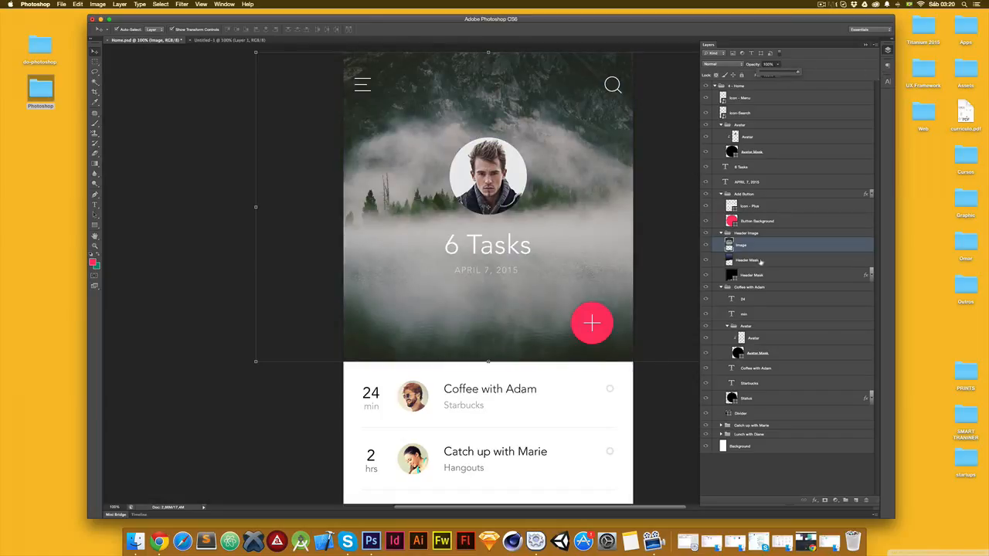
- Hide the Image layer and draw a purple rectangle about 397 by 214 px over the first task rows
{"action": "left_click", "coordinate": [706, 245]}
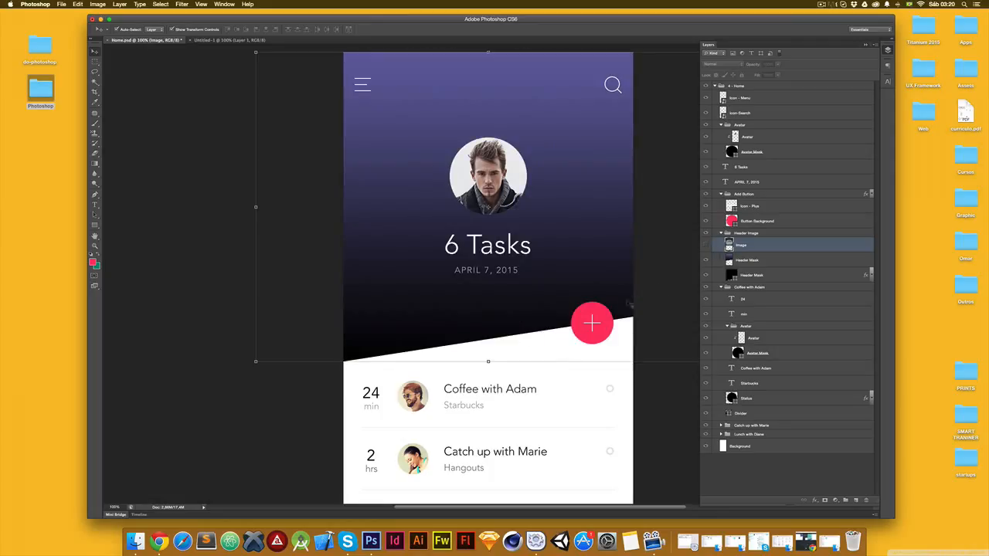
{"action": "left_click", "coordinate": [96, 229]}
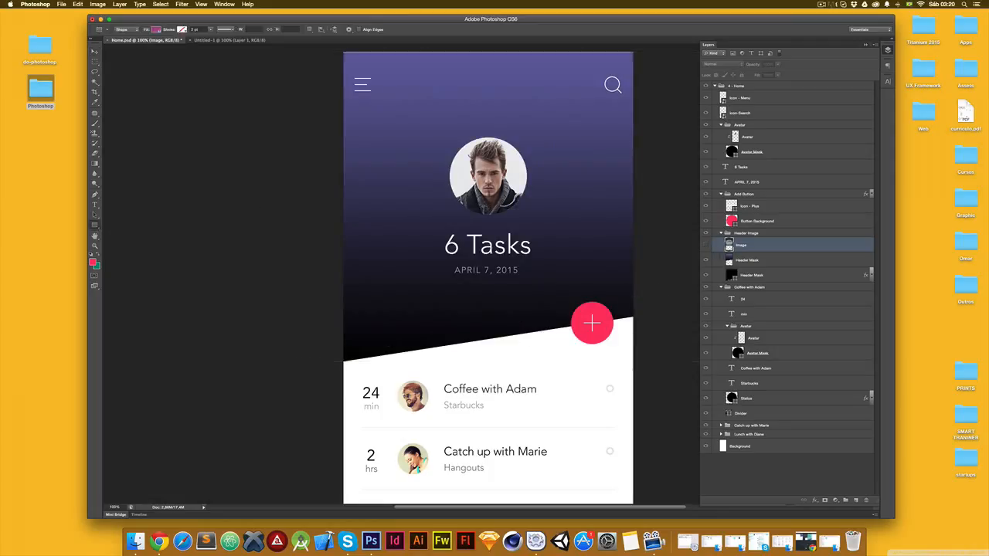
{"action": "mouse_move", "coordinate": [411, 364]}
{"action": "left_mouse_down"}
{"action": "mouse_move", "coordinate": [472, 400]}
{"action": "mouse_move", "coordinate": [595, 444]}
{"action": "mouse_move", "coordinate": [565, 447]}
{"action": "left_mouse_up"}
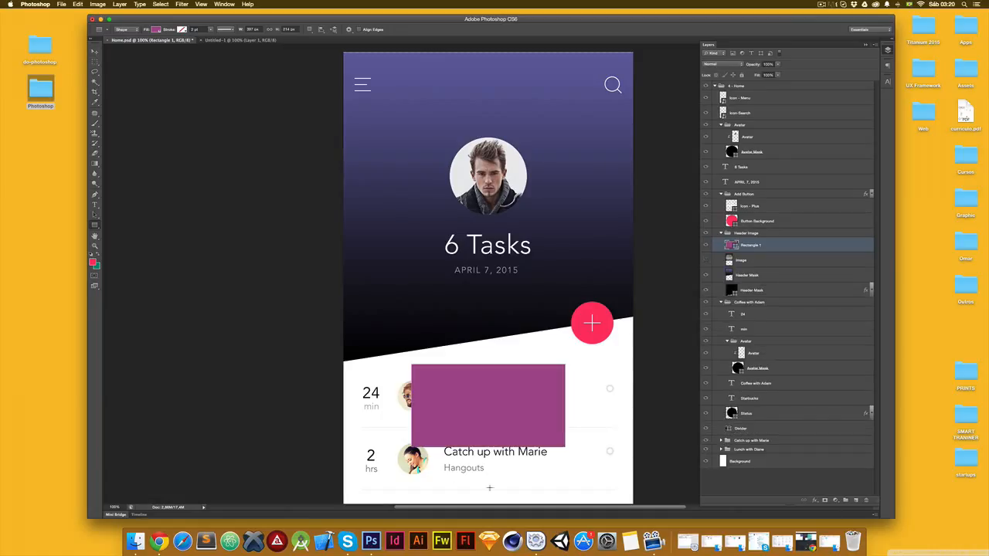
{"action": "left_click", "coordinate": [500, 415]}
{"action": "key", "text": "Escape"}
- Slant the purple rectangle's bottom edge by raising its lower-right corner, apply the transform, and delete the rectangle
{"action": "left_click", "coordinate": [94, 50]}
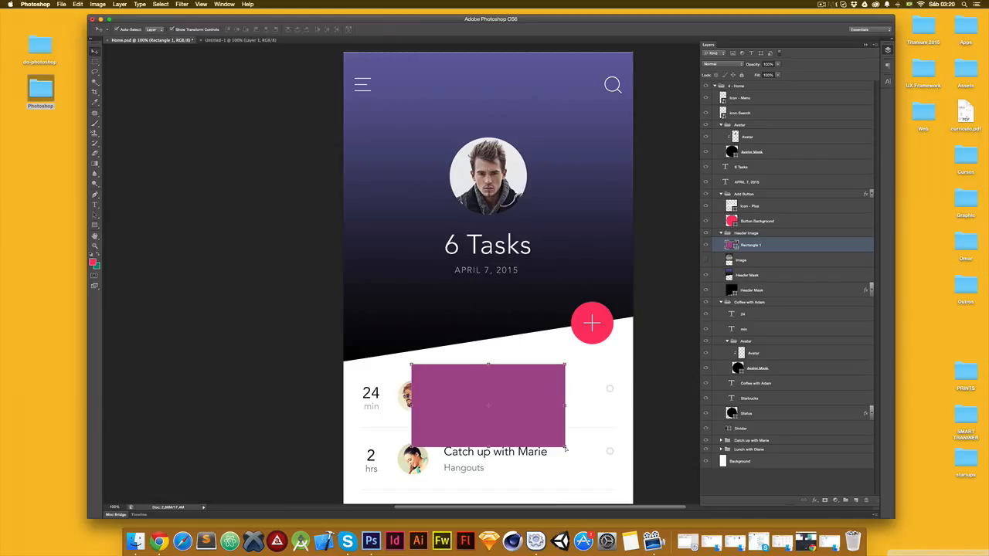
{"action": "left_click_drag", "start_coordinate": [566, 449], "coordinate": [565, 420]}
{"action": "key", "text": "Return"}
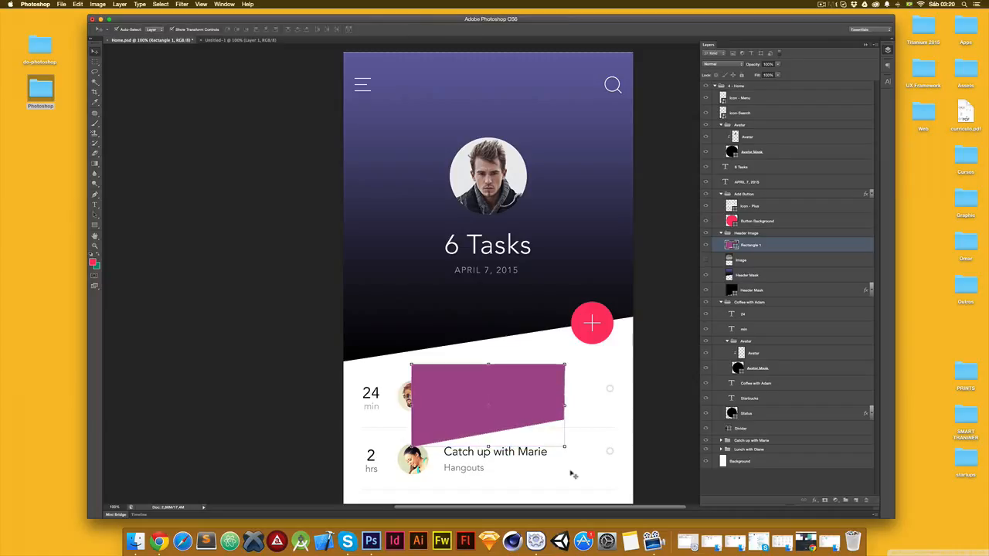
{"action": "key", "text": "Delete"}
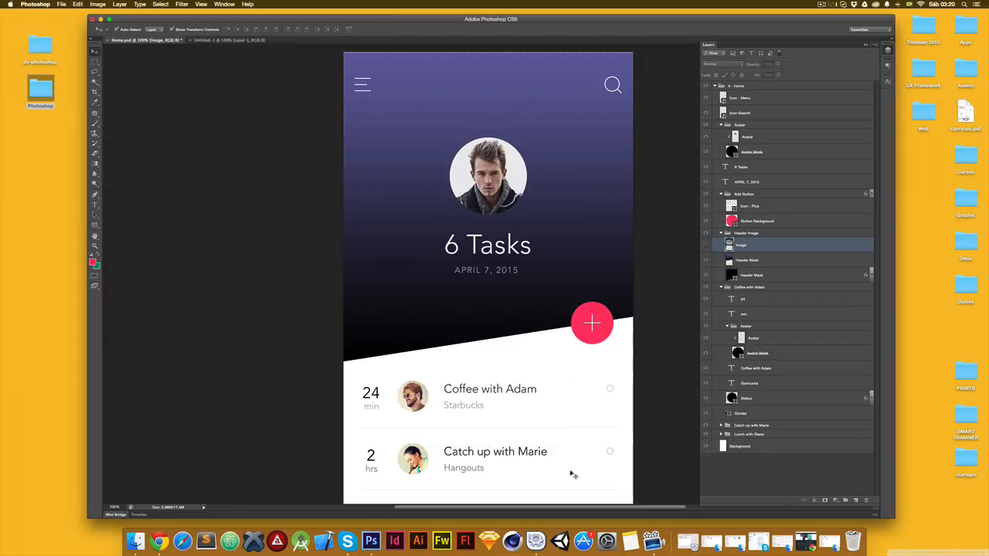
- Show the Image layer again and clip it to the Header Mask layer with a clipping mask
{"action": "left_click", "coordinate": [706, 245]}
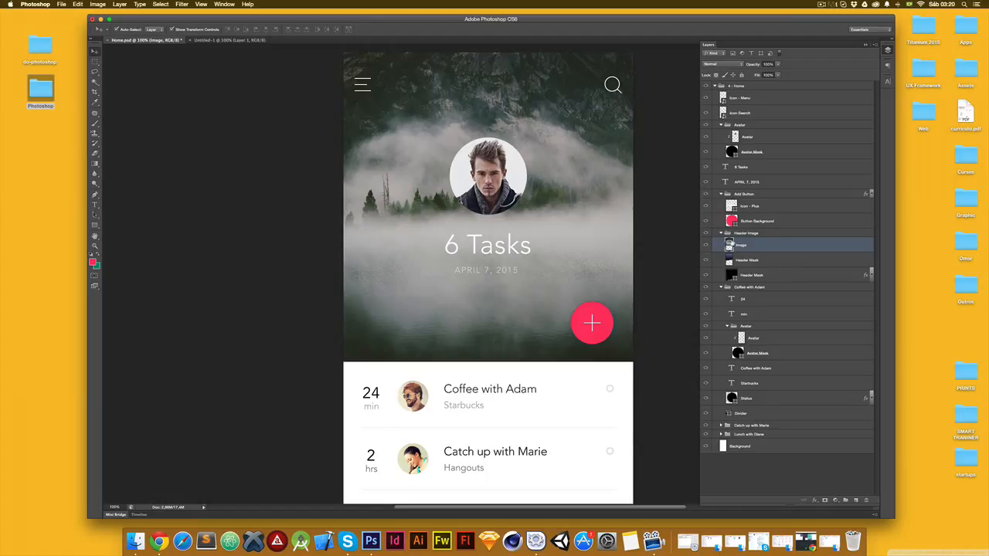
{"action": "right_click", "coordinate": [778, 245]}
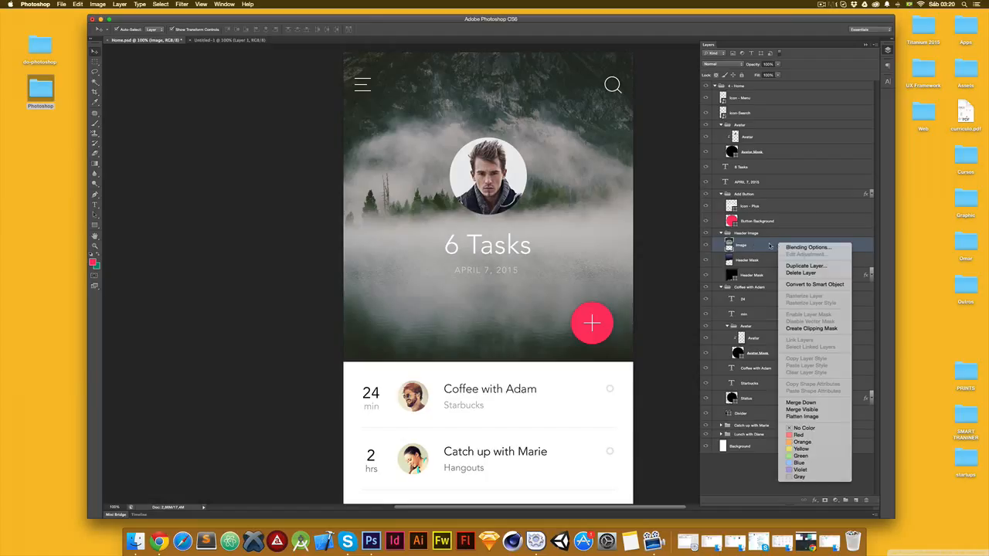
{"action": "left_click", "coordinate": [807, 329]}
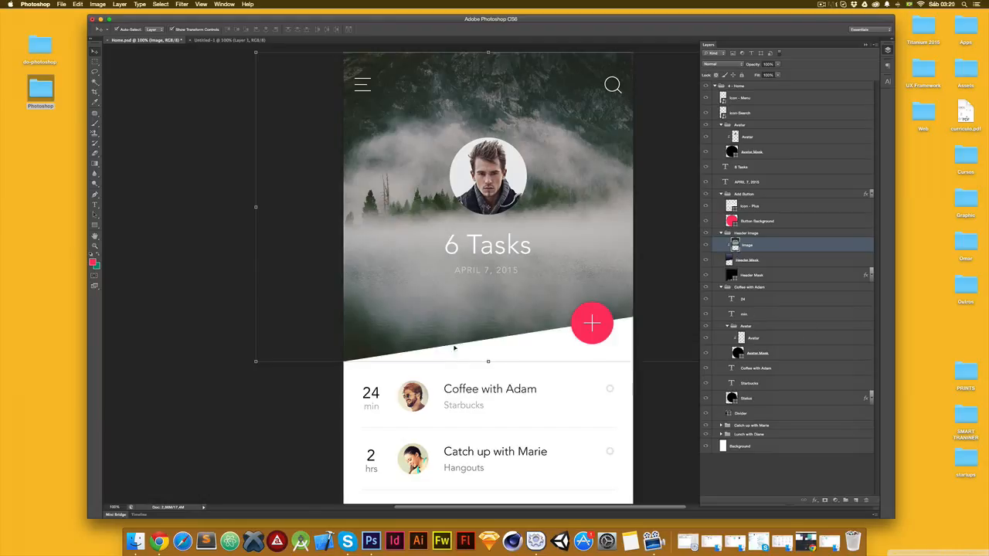
- Collapse the Header Image group, check what it contains by toggling its visibility, and copy the group into the Untitled-1 document
{"action": "left_click", "coordinate": [794, 260]}
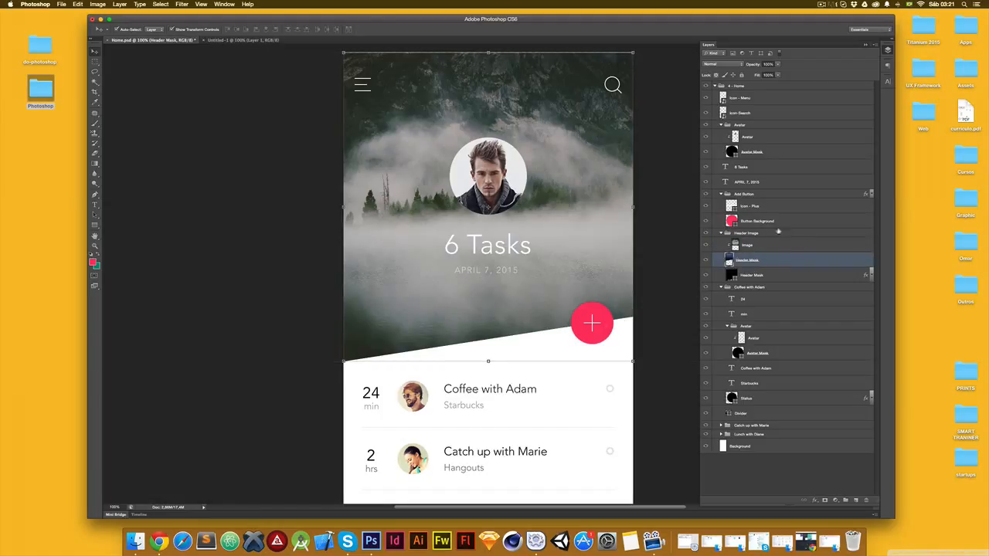
{"action": "left_click", "coordinate": [744, 246]}
{"action": "left_click", "coordinate": [723, 233]}
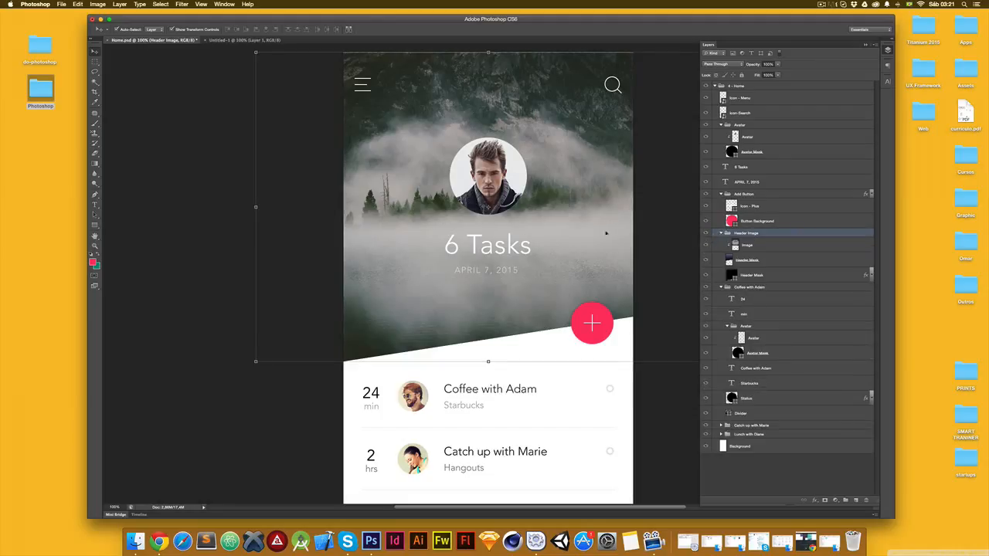
{"action": "left_click", "coordinate": [721, 232]}
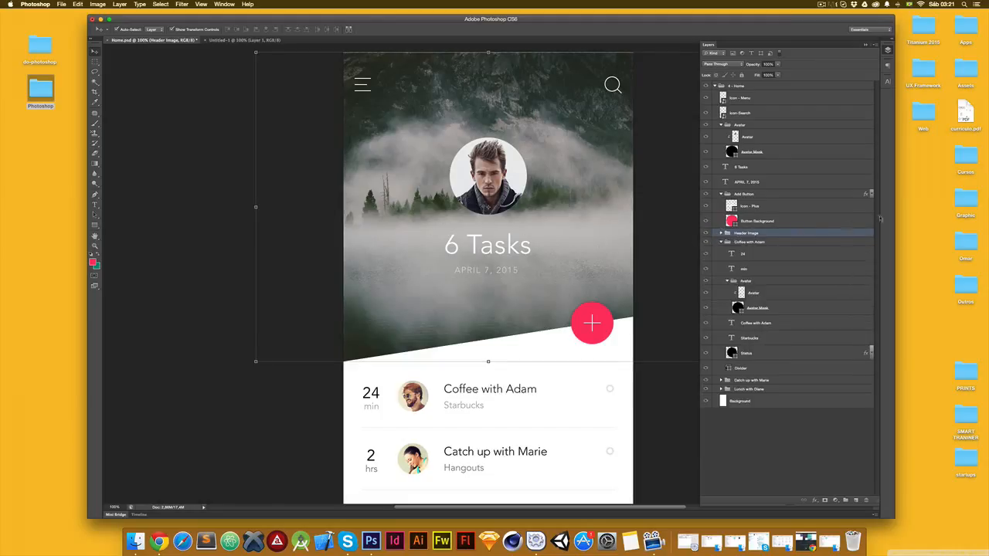
{"action": "left_click", "coordinate": [705, 233]}
{"action": "left_click", "coordinate": [705, 233]}
{"action": "left_click_drag", "start_coordinate": [622, 232], "coordinate": [572, 270]}
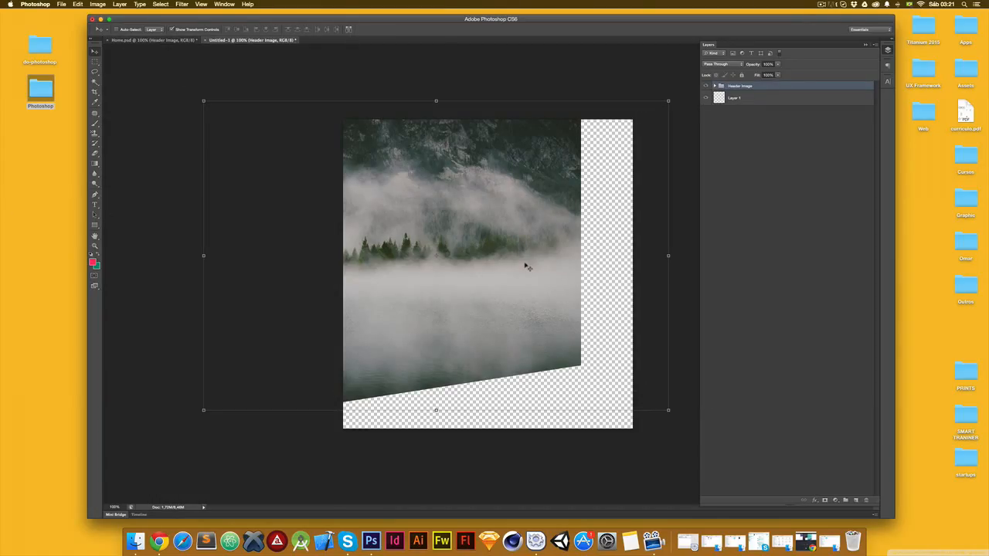
- Nudge the copied Header Image group down and right until the header picture lines up with the edges of the canvas
{"action": "key", "text": "Down"}
{"action": "key", "text": "Down"}
{"action": "key", "text": "Down"}
{"action": "key", "text": "Down"}
{"action": "key", "text": "Down"}
{"action": "key", "text": "Down"}
{"action": "key", "text": "Down"}
{"action": "key", "text": "Down"}
{"action": "key", "text": "Down"}
{"action": "key", "text": "Down"}
{"action": "key", "text": "Down"}
{"action": "key", "text": "Down"}
{"action": "key", "text": "Down"}
{"action": "key", "text": "Down"}
{"action": "key", "text": "Down"}
{"action": "key", "text": "Down"}
{"action": "key", "text": "Down"}
{"action": "key", "text": "Down"}
{"action": "key", "text": "Down"}
{"action": "key", "text": "Down"}
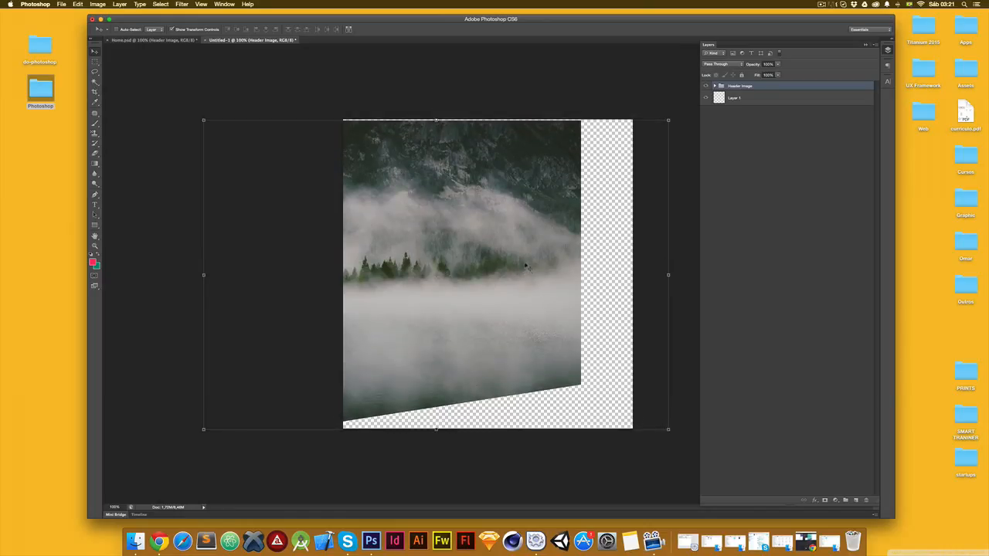
{"action": "key", "text": "Down"}
{"action": "key", "text": "Down"}
{"action": "key", "text": "Down"}
{"action": "key", "text": "Down"}
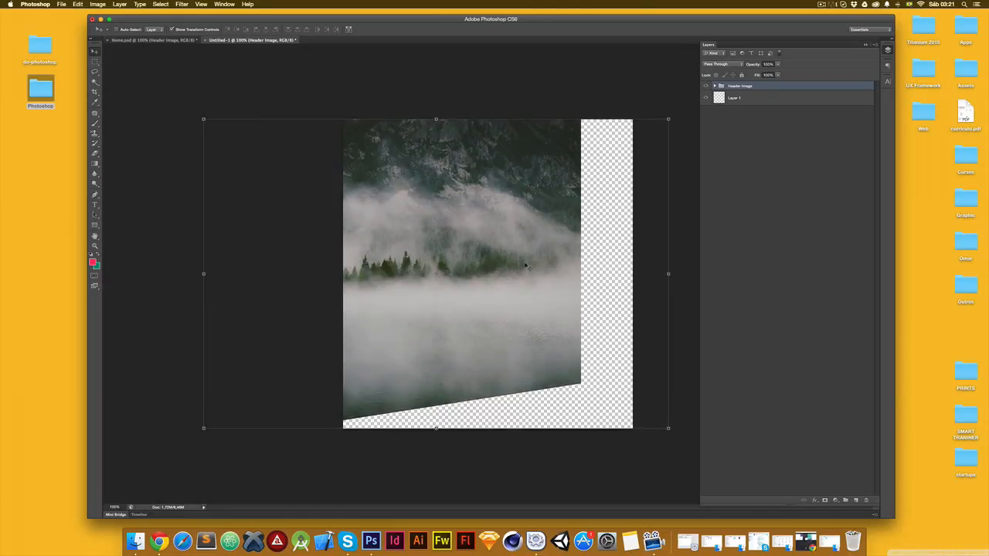
{"action": "key", "text": "Right"}
{"action": "key", "text": "Right"}
{"action": "key", "text": "Right"}
{"action": "key", "text": "Right"}
{"action": "key", "text": "Right"}
{"action": "key", "text": "Right"}
{"action": "key", "text": "Right"}
{"action": "key", "text": "Right"}
{"action": "key", "text": "Right"}
{"action": "key", "text": "Right"}
{"action": "key", "text": "Right"}
{"action": "key", "text": "Right"}
{"action": "key", "text": "Right"}
{"action": "key", "text": "Right"}
{"action": "key", "text": "Right"}
{"action": "key", "text": "Right"}
{"action": "key", "text": "Right"}
{"action": "key", "text": "Right"}
{"action": "key", "text": "Right"}
{"action": "key", "text": "Right"}
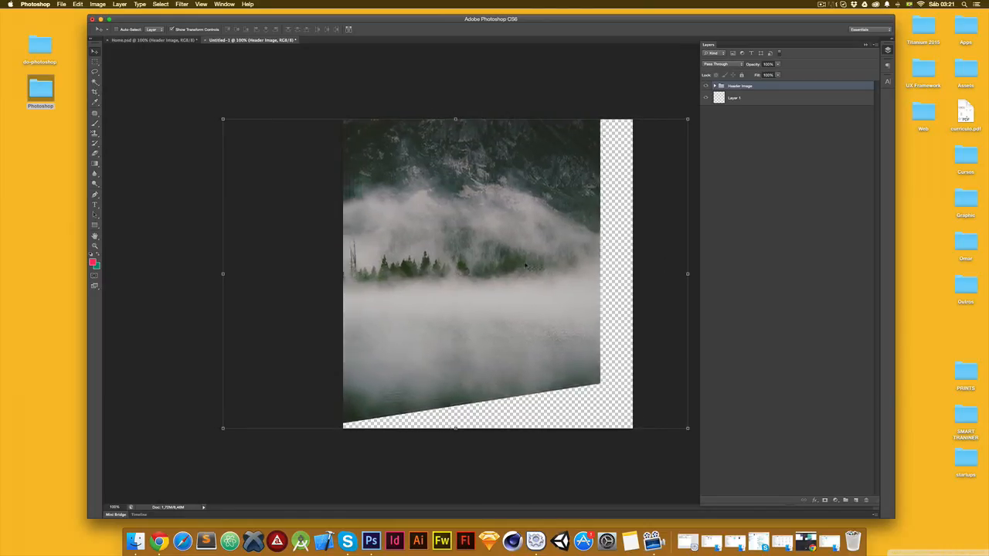
{"action": "key", "text": "Right"}
{"action": "key", "text": "Right"}
{"action": "key", "text": "Right"}
{"action": "key", "text": "Right"}
{"action": "key", "text": "Right"}
{"action": "key", "text": "Right"}
{"action": "key", "text": "Right"}
{"action": "key", "text": "Right"}
{"action": "key", "text": "Right"}
{"action": "key", "text": "Right"}
{"action": "key", "text": "Right"}
{"action": "key", "text": "Right"}
{"action": "key", "text": "Right"}
{"action": "key", "text": "Right"}
{"action": "key", "text": "Right"}
{"action": "key", "text": "Right"}
{"action": "key", "text": "Right"}
{"action": "key", "text": "Right"}
{"action": "key", "text": "Right"}
{"action": "key", "text": "Right"}
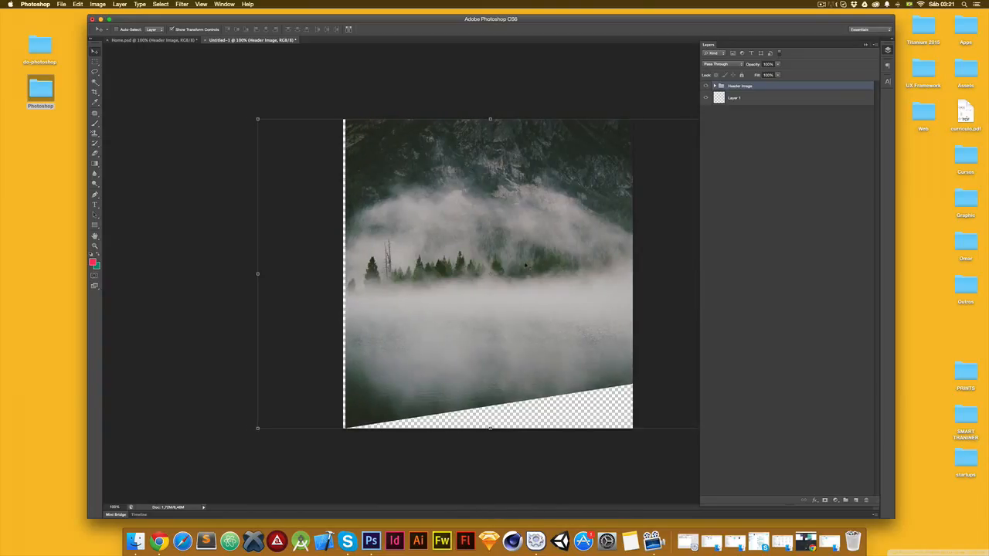
{"action": "key", "text": "Left"}
{"action": "key", "text": "Left"}
{"action": "key", "text": "Left"}
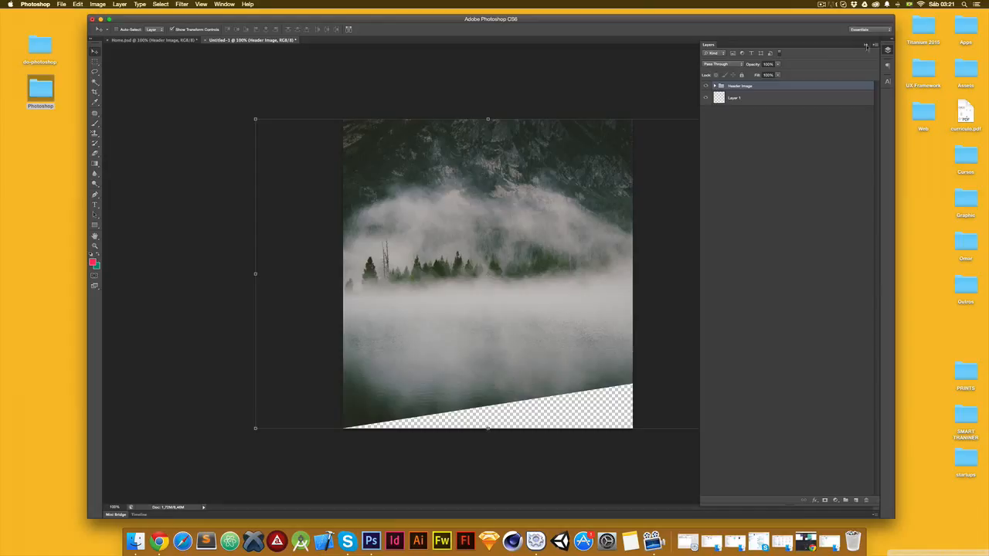
- Delete the empty Layer 1 from Untitled-1 and collapse the layer list
{"action": "left_click", "coordinate": [740, 99]}
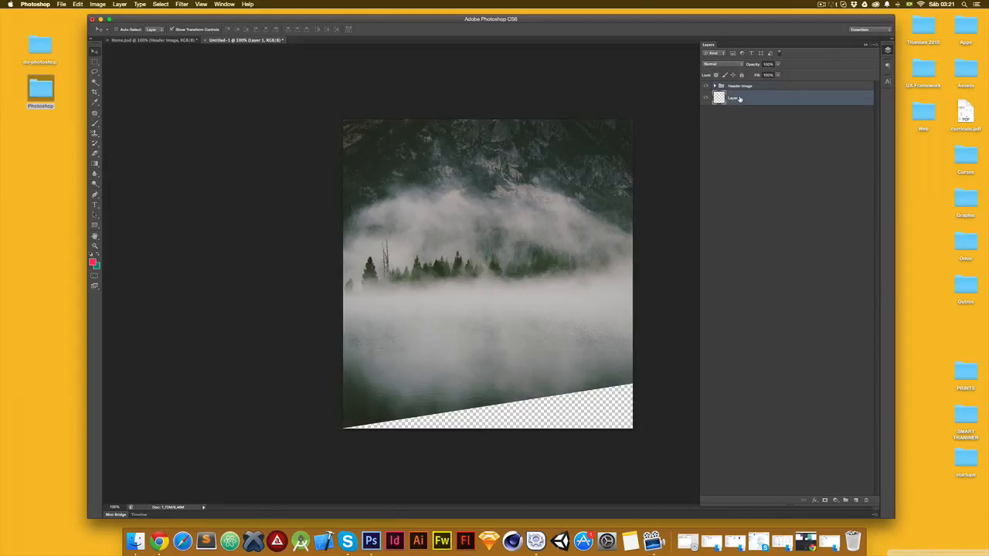
{"action": "key", "text": "BackSpace"}
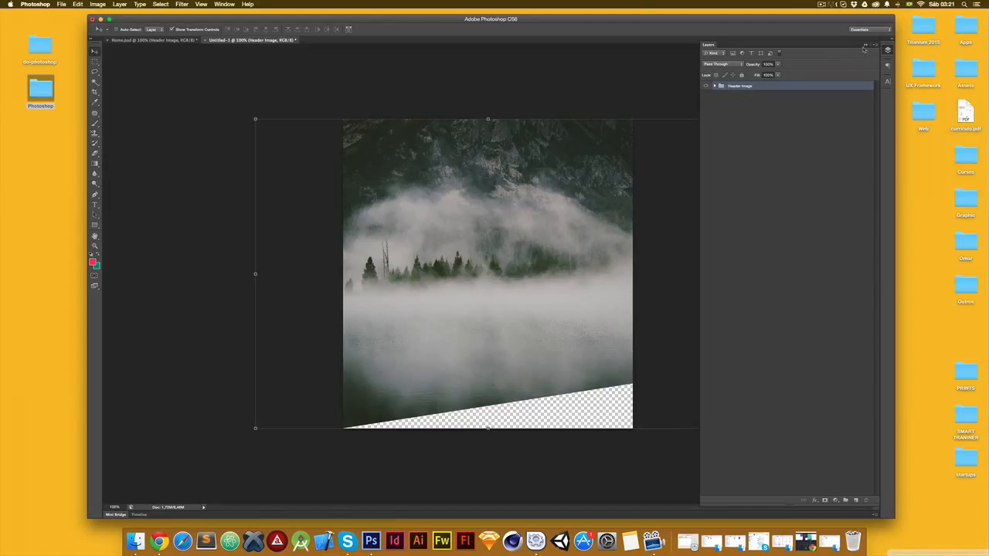
{"action": "left_click", "coordinate": [865, 47]}
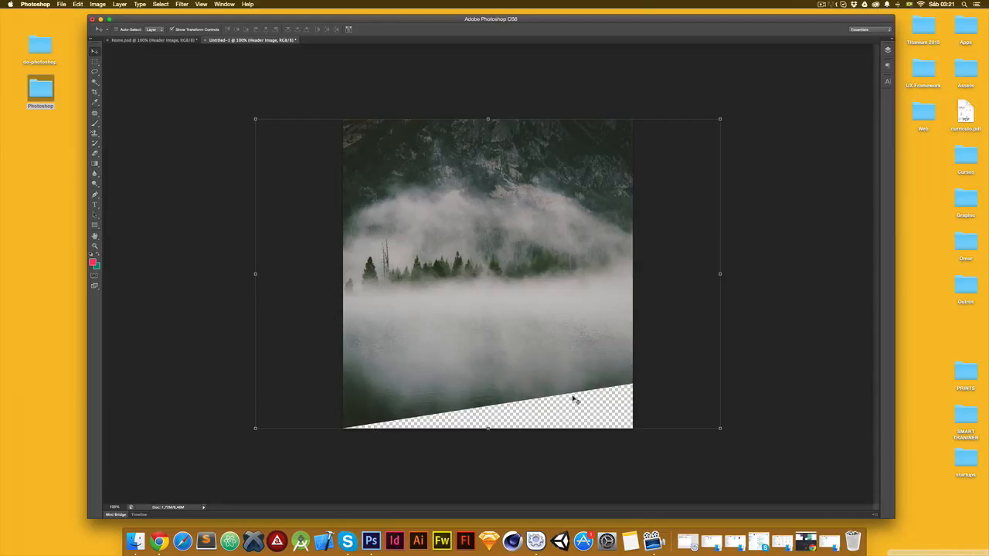
- Start saving the document into the Assets folder in PNG format
{"action": "key", "text": "super+s"}
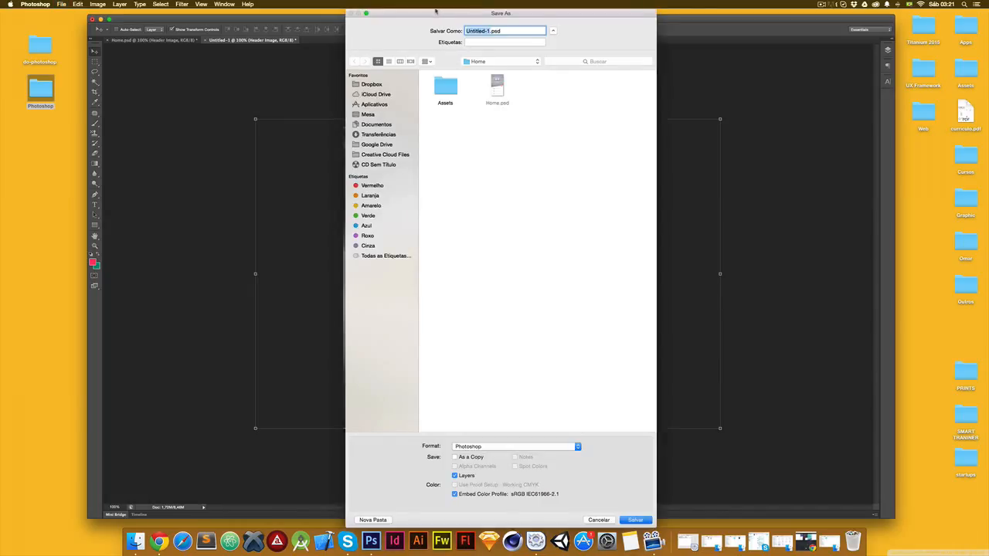
{"action": "double_click", "coordinate": [453, 86]}
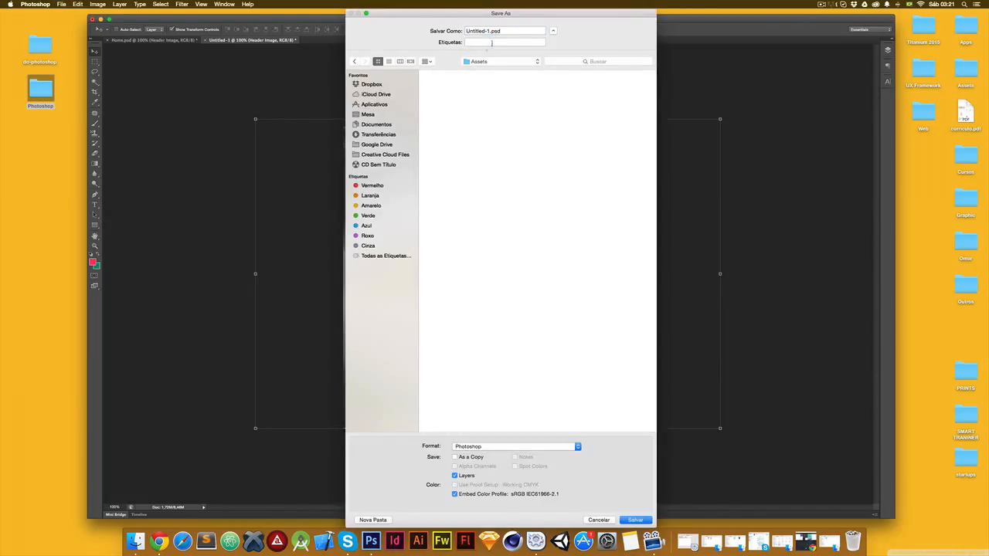
{"action": "left_click", "coordinate": [502, 446]}
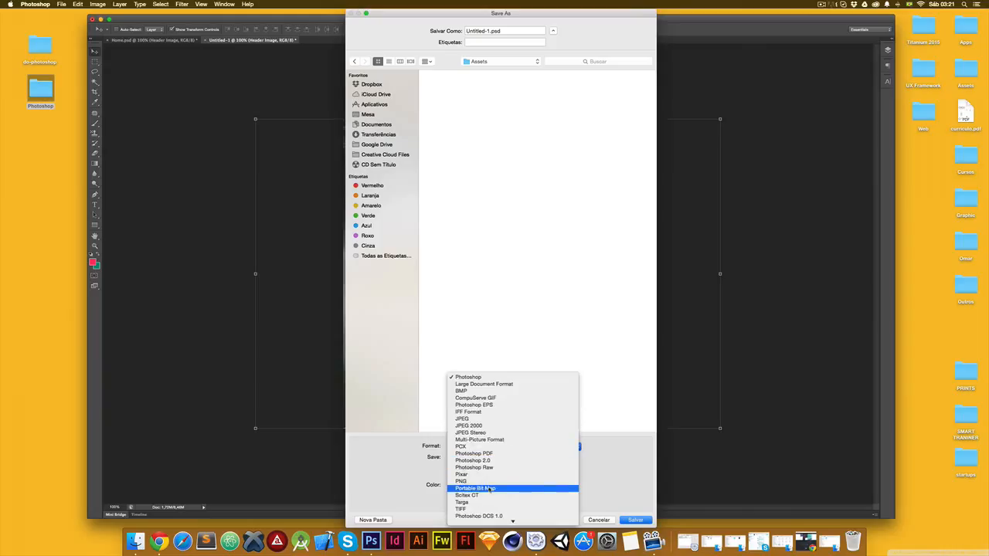
{"action": "left_click", "coordinate": [486, 483]}
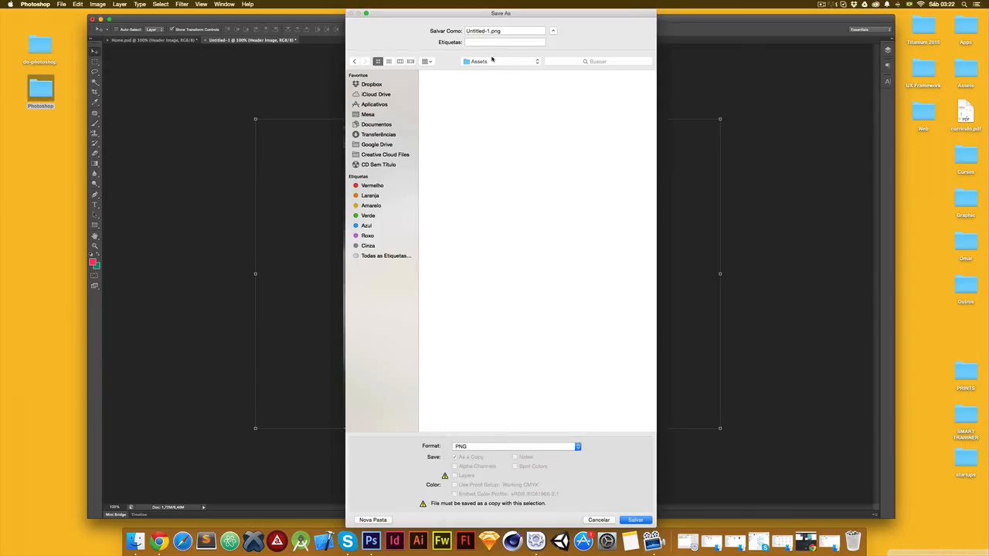
- Name the PNG file header and save it with Smallest / Slow compression and Interlaced enabled
{"action": "triple_click", "coordinate": [489, 31]}
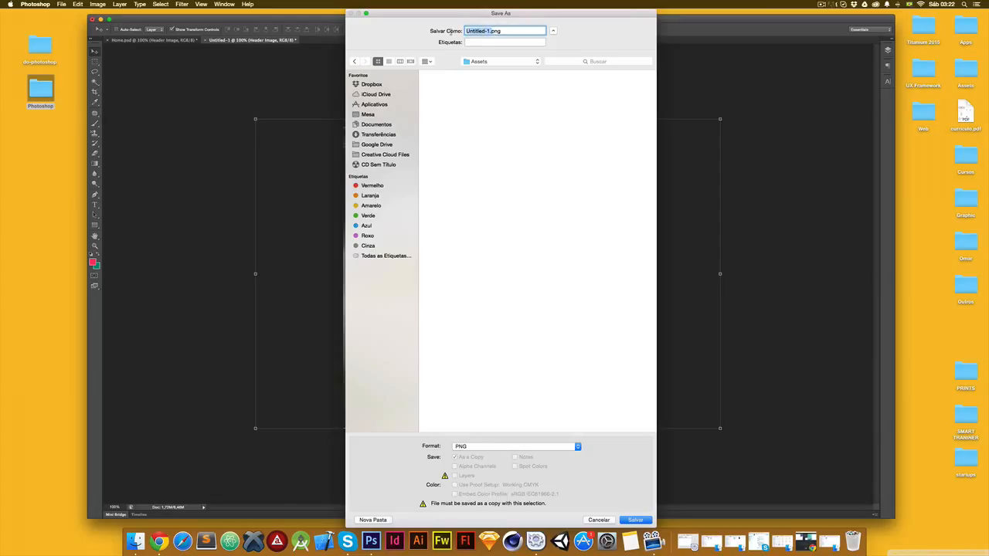
{"action": "left_click", "coordinate": [469, 31]}
{"action": "key", "text": "BackSpace"}
{"action": "key", "text": "BackSpace"}
{"action": "key", "text": "BackSpace"}
{"action": "key", "text": "BackSpace"}
{"action": "key", "text": "BackSpace"}
{"action": "key", "text": "BackSpace"}
{"action": "key", "text": "BackSpace"}
{"action": "key", "text": "BackSpace"}
{"action": "key", "text": "BackSpace"}
{"action": "key", "text": "BackSpace"}
{"action": "type", "text": "header"}
{"action": "key", "text": "Return"}
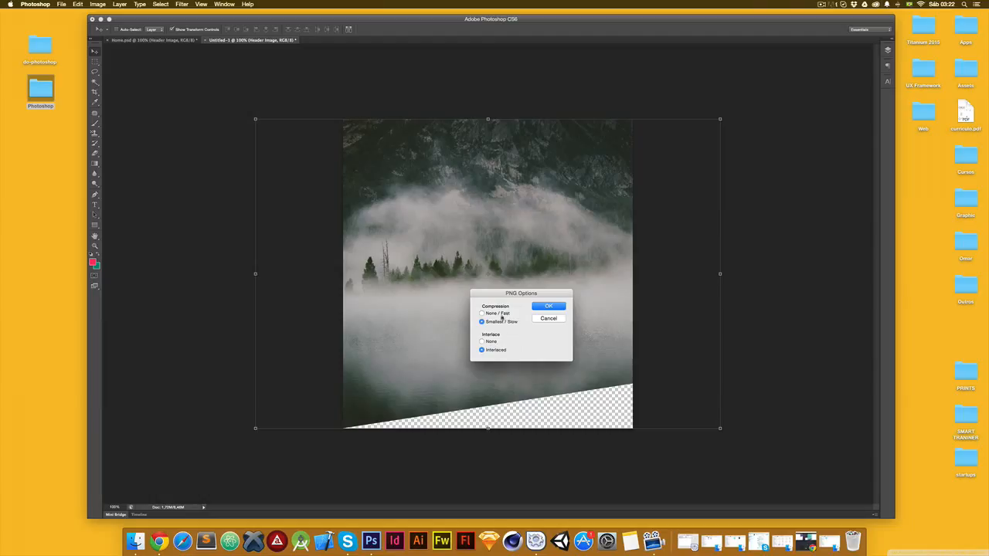
{"action": "left_click", "coordinate": [542, 313]}
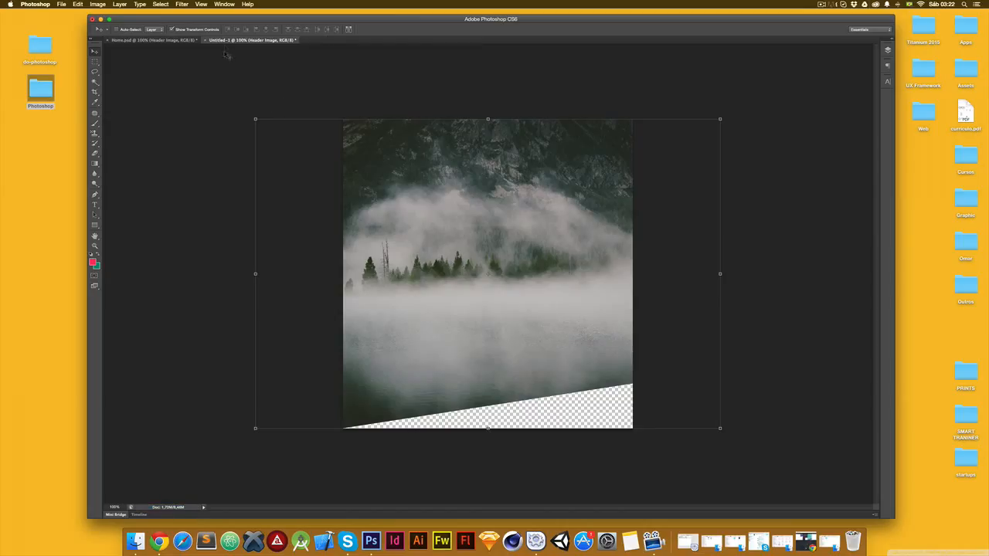
- Close Untitled-1 without saving and undo the Header Image group's accidental shift in Home.psd
{"action": "key", "text": "super+w"}
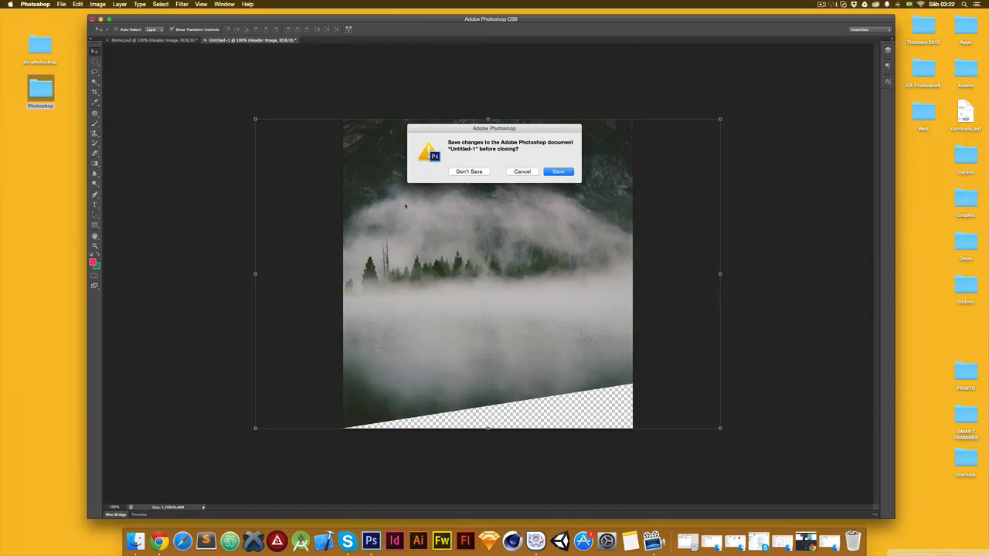
{"action": "left_click", "coordinate": [459, 177]}
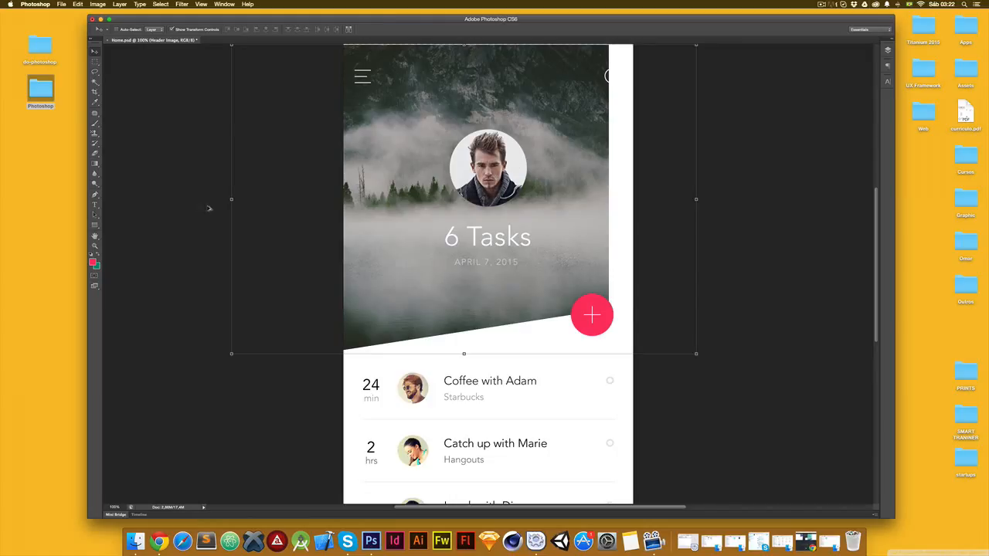
{"action": "key", "text": "super+z"}
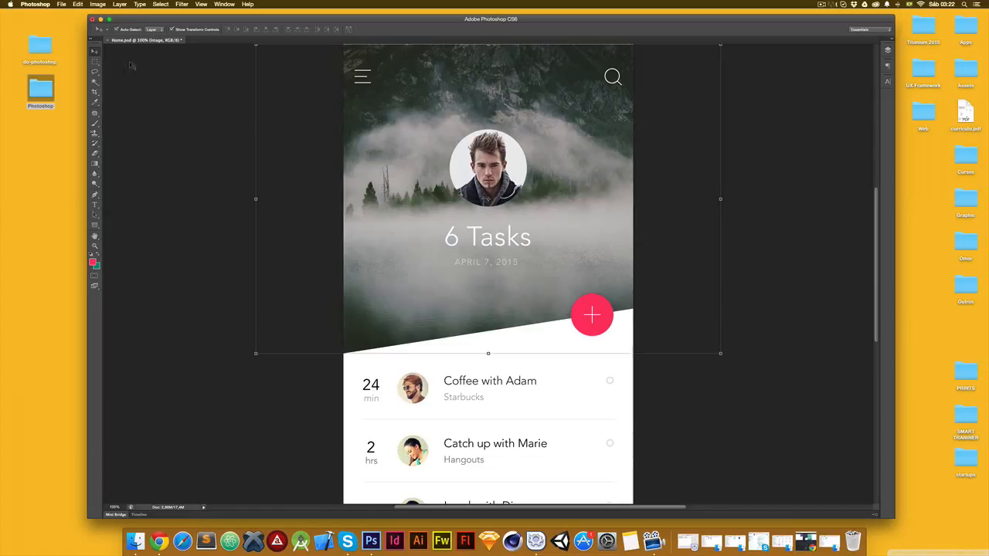
- Measure the menu icon by drawing a temporary rectangle over it, and delete the rectangle
{"action": "left_click", "coordinate": [366, 75]}
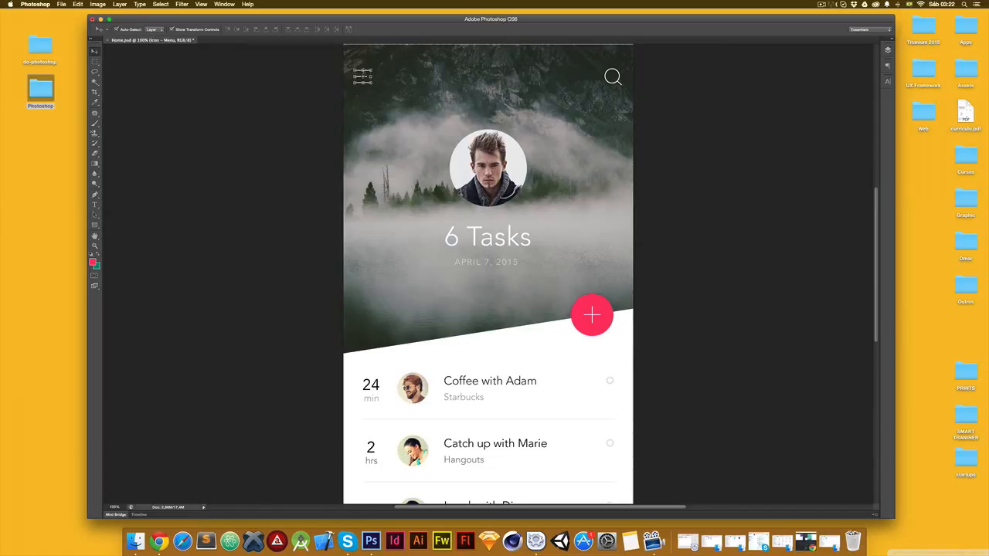
{"action": "left_click", "coordinate": [95, 225]}
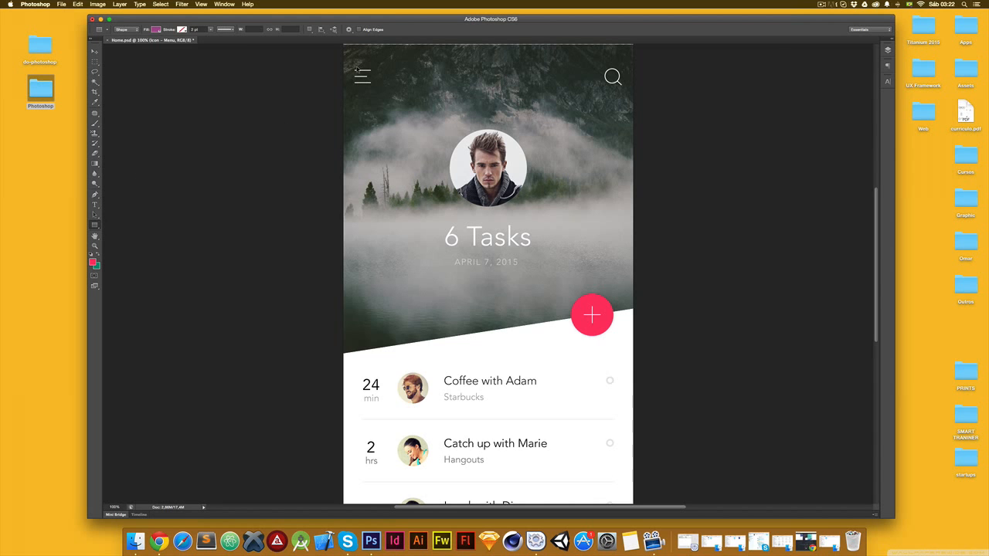
{"action": "key", "text": "super+plus"}
{"action": "scroll", "coordinate": [378, 45], "scroll_direction": "up", "scroll_amount": 6}
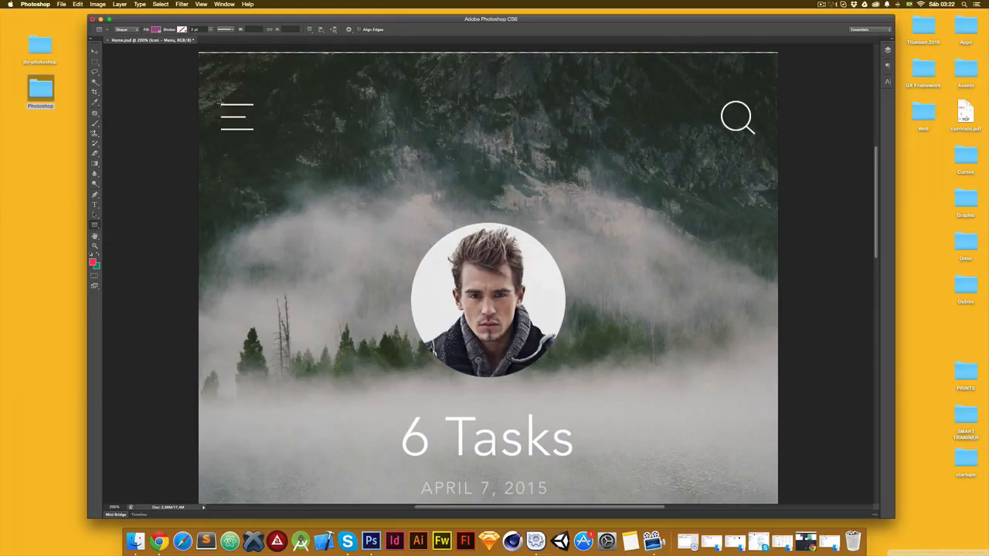
{"action": "left_click_drag", "start_coordinate": [220, 102], "coordinate": [255, 130]}
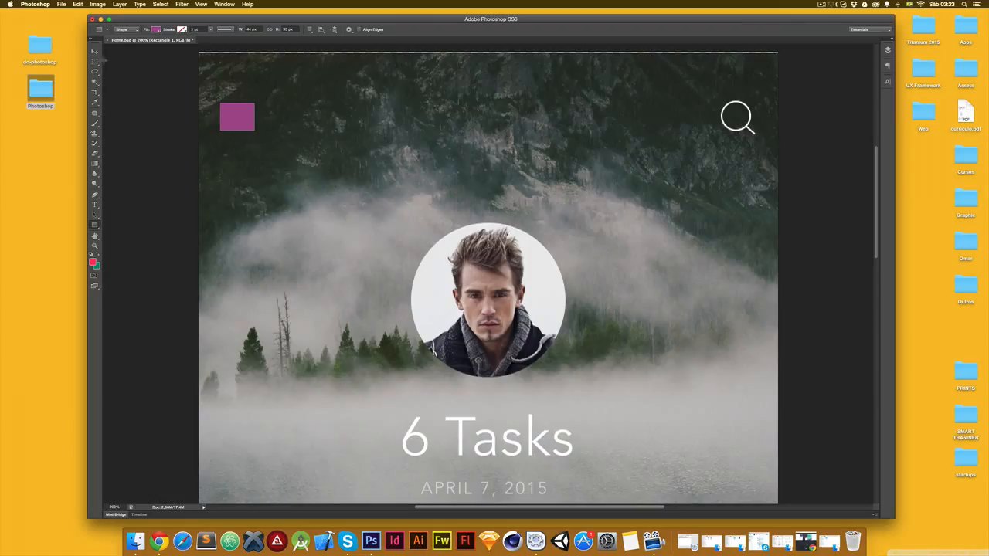
{"action": "left_click", "coordinate": [95, 52]}
{"action": "key", "text": "BackSpace"}
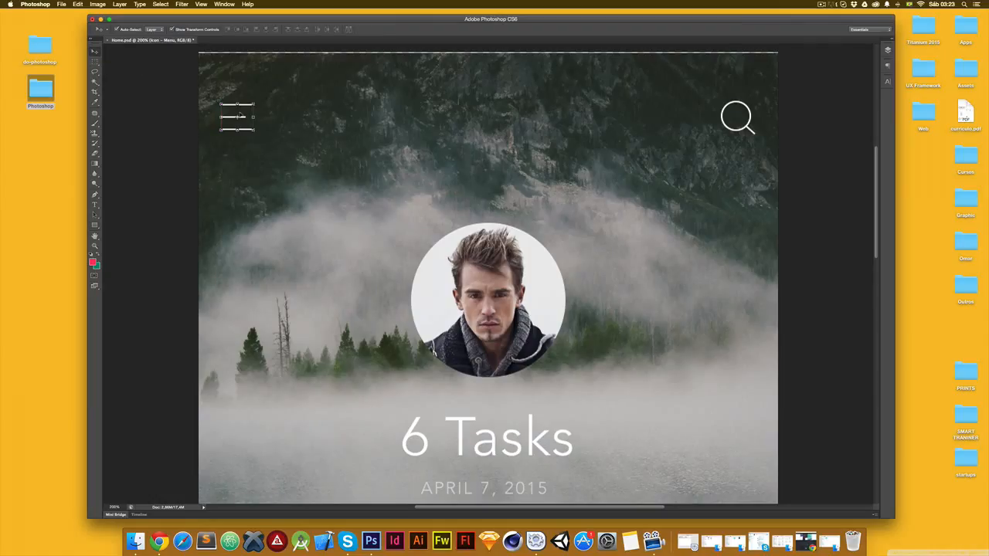
- Create a new document from the Custom preset, 45 by 45 pixels, with transparent background contents
{"action": "key", "text": "super+n"}
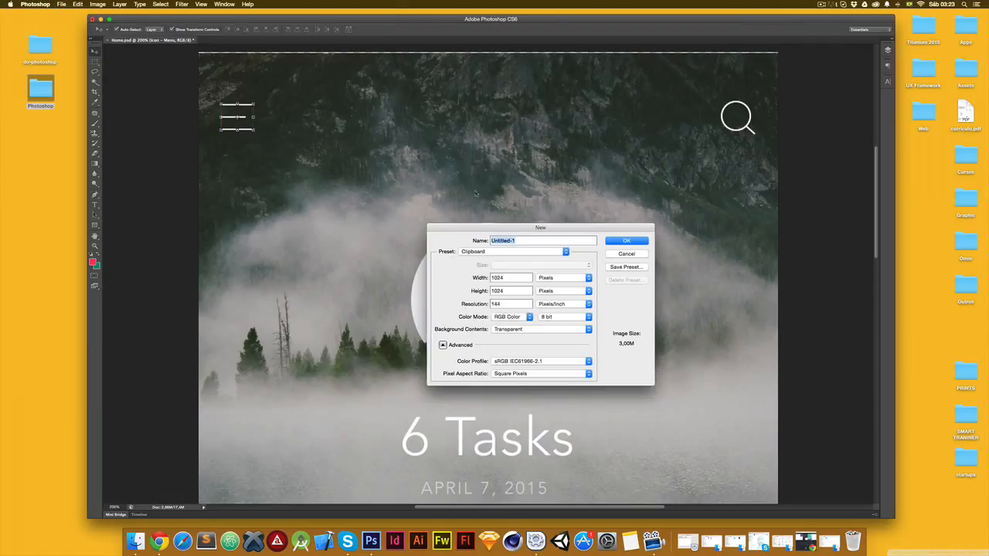
{"action": "left_click", "coordinate": [514, 253]}
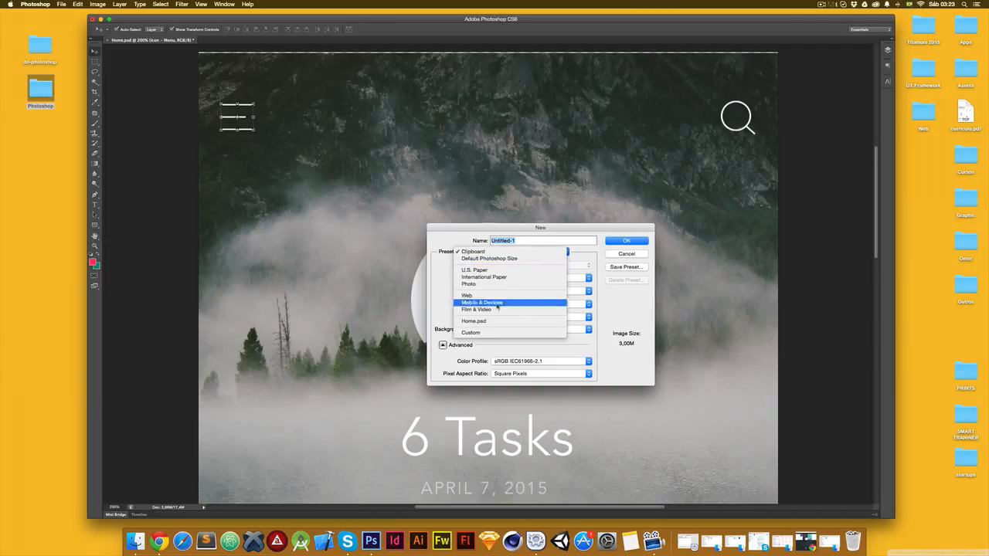
{"action": "left_click", "coordinate": [481, 331]}
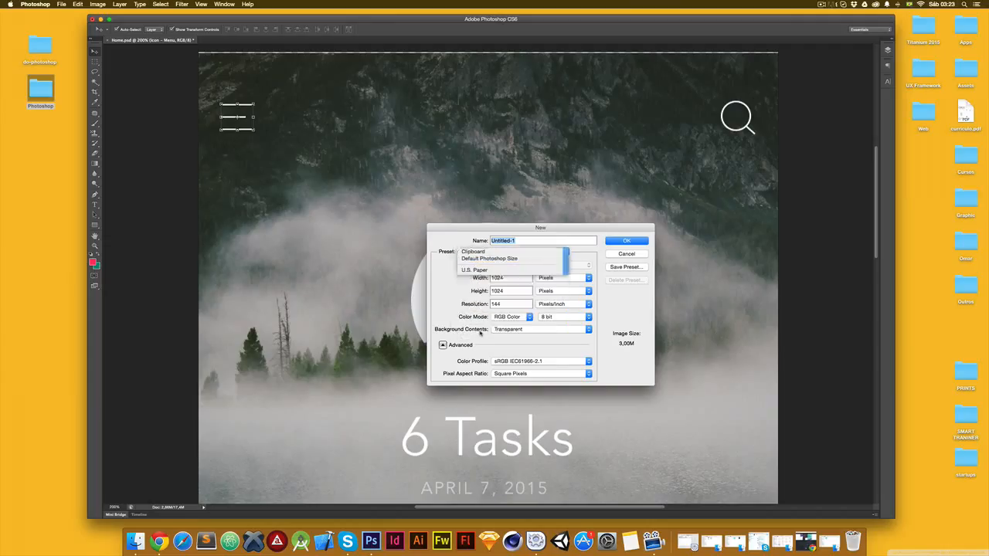
{"action": "left_click", "coordinate": [507, 255]}
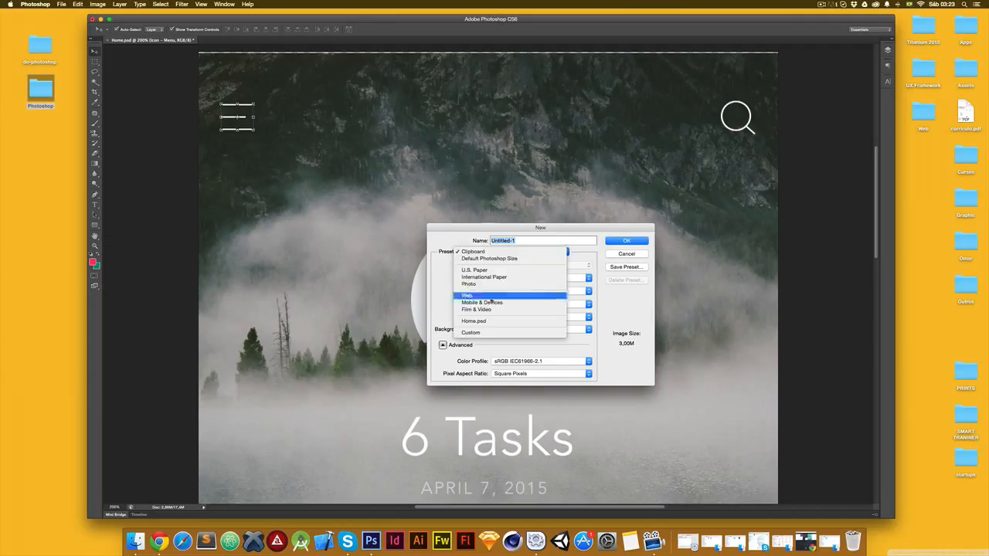
{"action": "left_click", "coordinate": [501, 335]}
{"action": "key", "text": "Tab"}
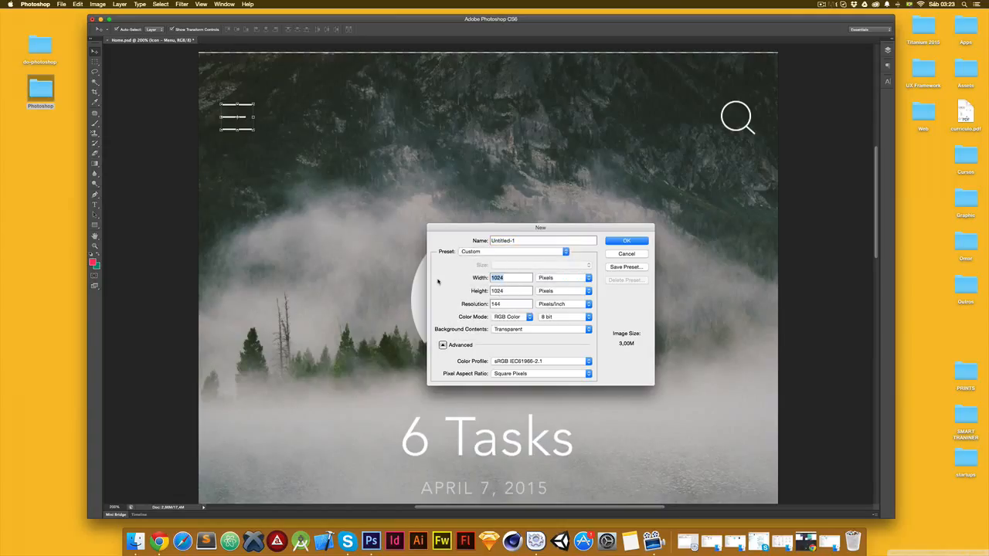
{"action": "type", "text": "45"}
{"action": "key", "text": "Tab"}
{"action": "type", "text": "5"}
{"action": "key", "text": "BackSpace"}
{"action": "type", "text": "45"}
{"action": "left_click", "coordinate": [627, 243]}
{"action": "key", "text": "super+equal"}
{"action": "key", "text": "super+equal"}
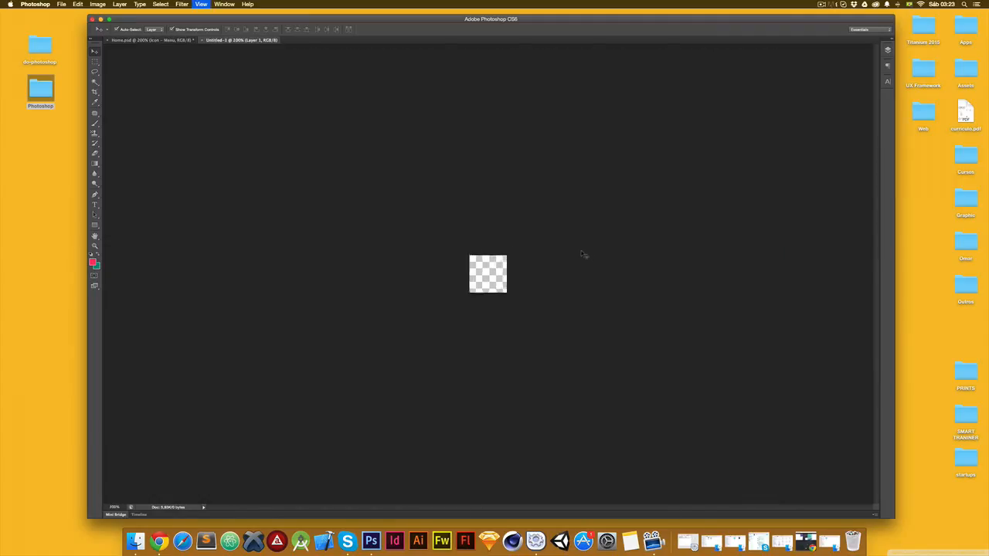
- Return to Home.psd and select the menu icon in the header
{"action": "left_click", "coordinate": [171, 42]}
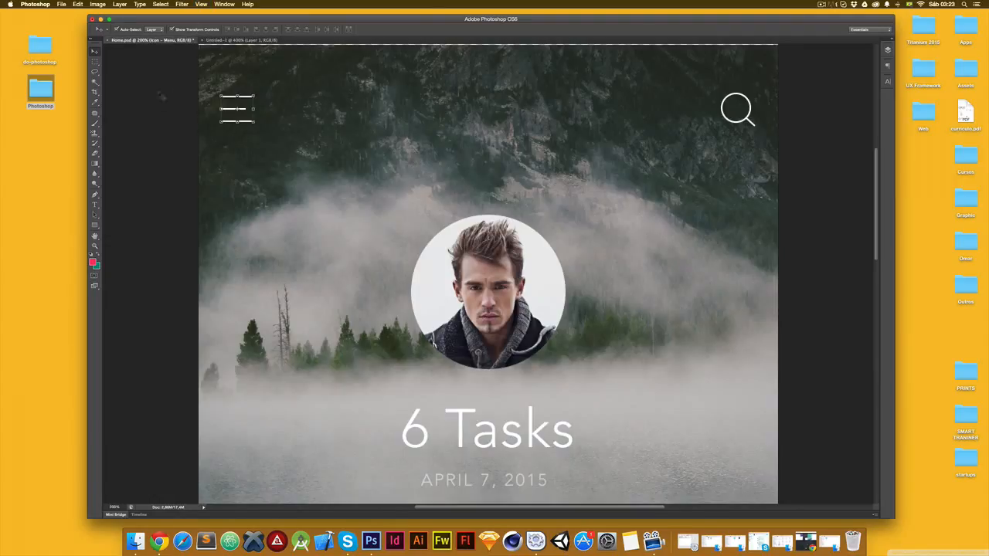
{"action": "left_click", "coordinate": [170, 101]}
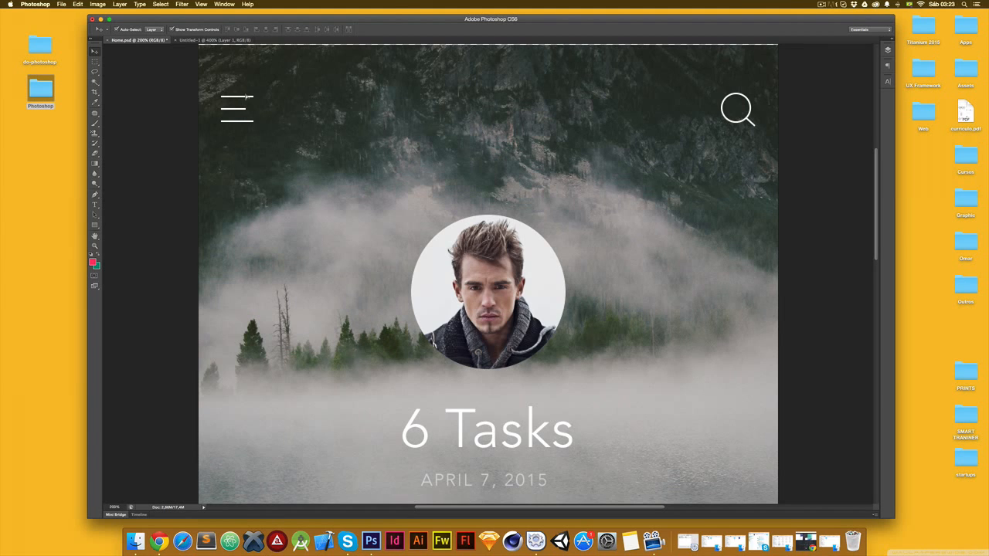
{"action": "left_click_drag", "start_coordinate": [244, 99], "coordinate": [242, 69]}
{"action": "key", "text": "super+z"}
{"action": "left_click", "coordinate": [241, 99]}
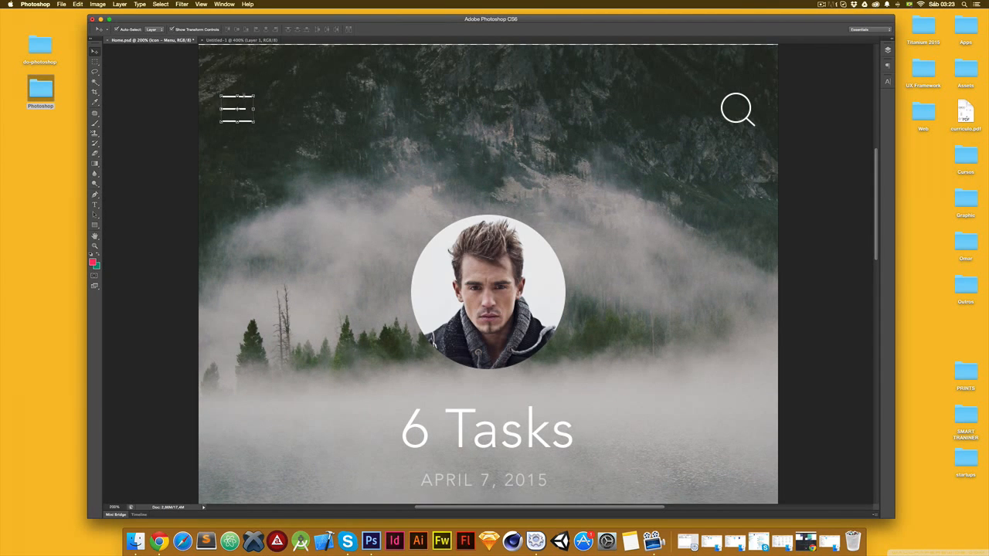
{"action": "key", "text": "super+t"}
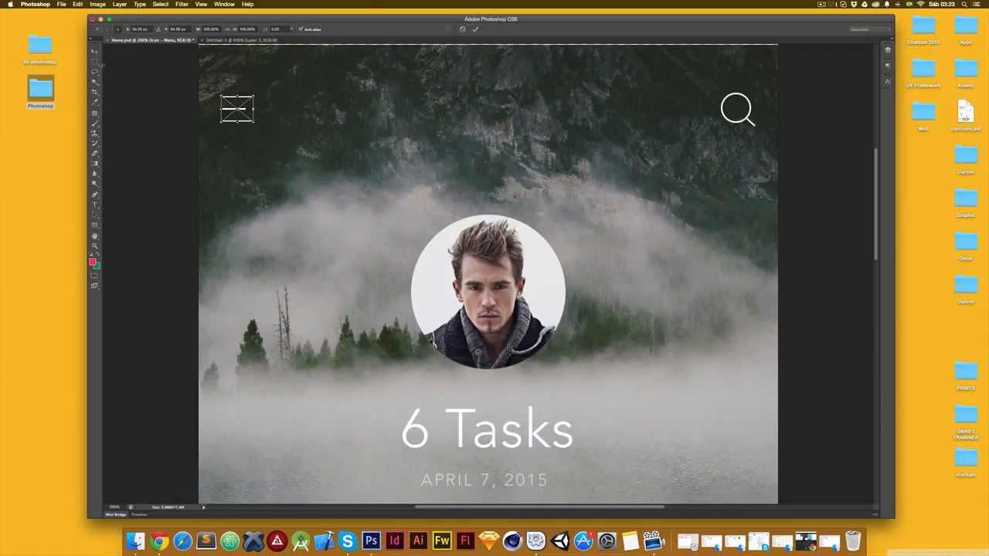
{"action": "left_click", "coordinate": [95, 51]}
{"action": "left_click", "coordinate": [533, 173]}
- Copy the menu icon from Home.psd into the Untitled-1 document
{"action": "left_click", "coordinate": [243, 99]}
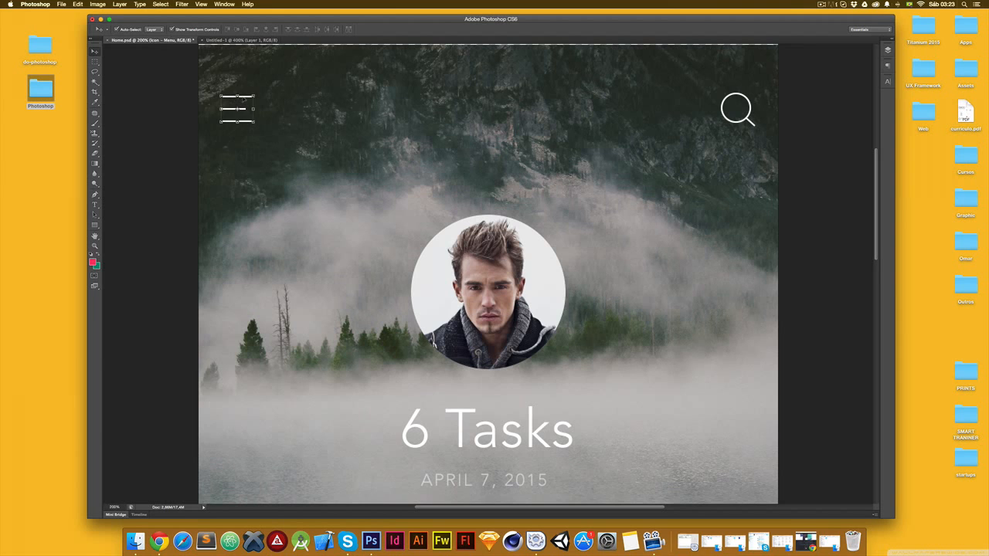
{"action": "left_click_drag", "start_coordinate": [243, 98], "coordinate": [228, 44]}
{"action": "left_click_drag", "start_coordinate": [481, 266], "coordinate": [494, 268]}
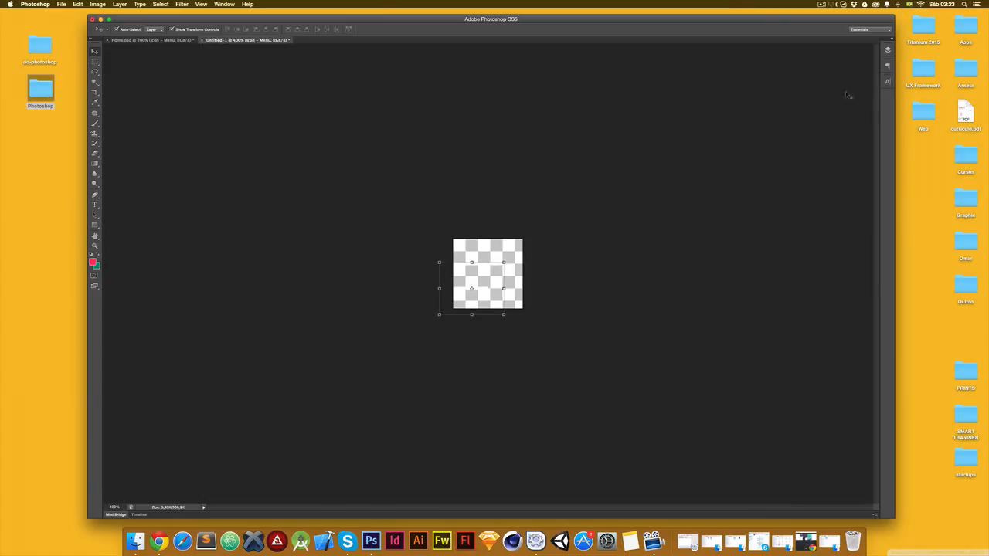
- Draw a black rectangle about 59 by 57 px on the layer beneath the menu icon, covering the whole canvas
{"action": "left_click", "coordinate": [888, 50]}
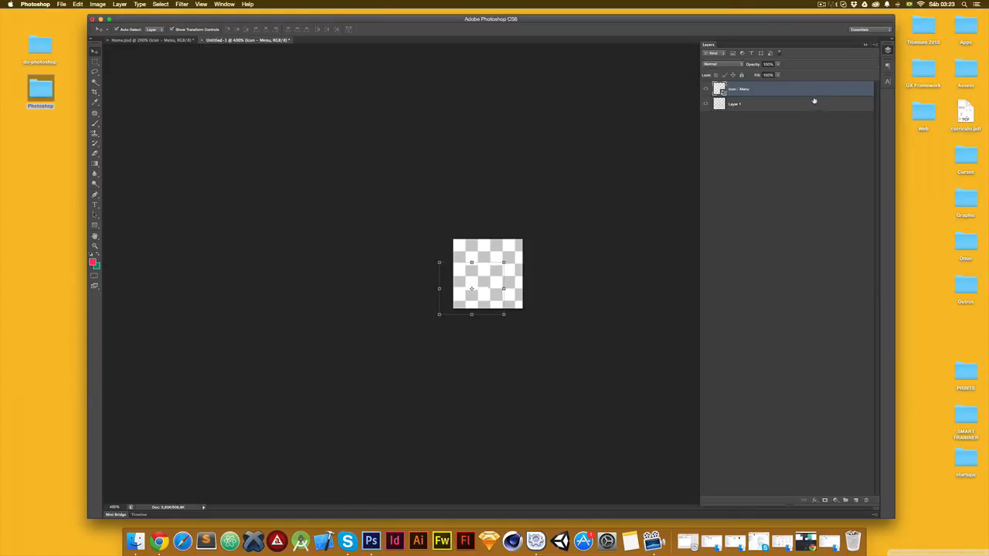
{"action": "left_click", "coordinate": [814, 104]}
{"action": "left_click", "coordinate": [95, 225]}
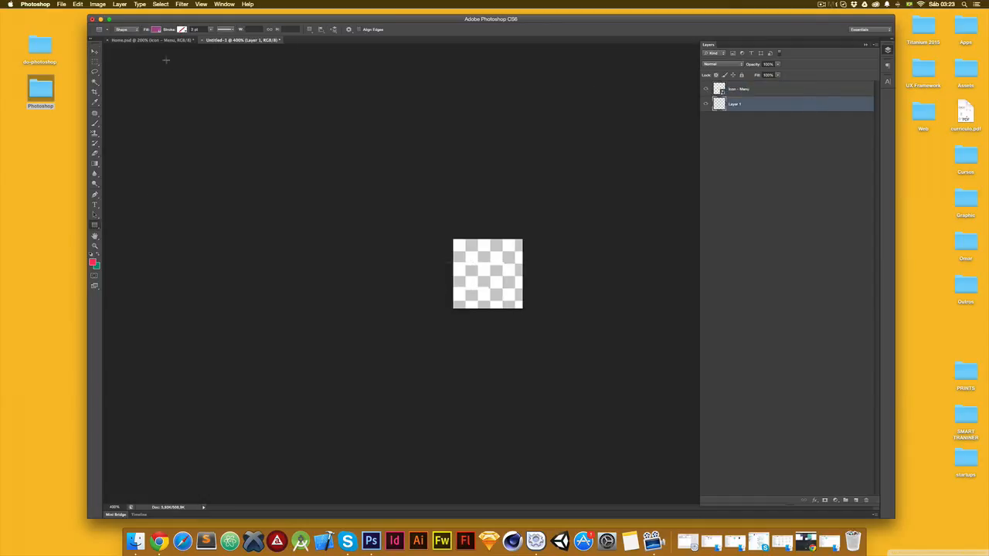
{"action": "left_click", "coordinate": [157, 29]}
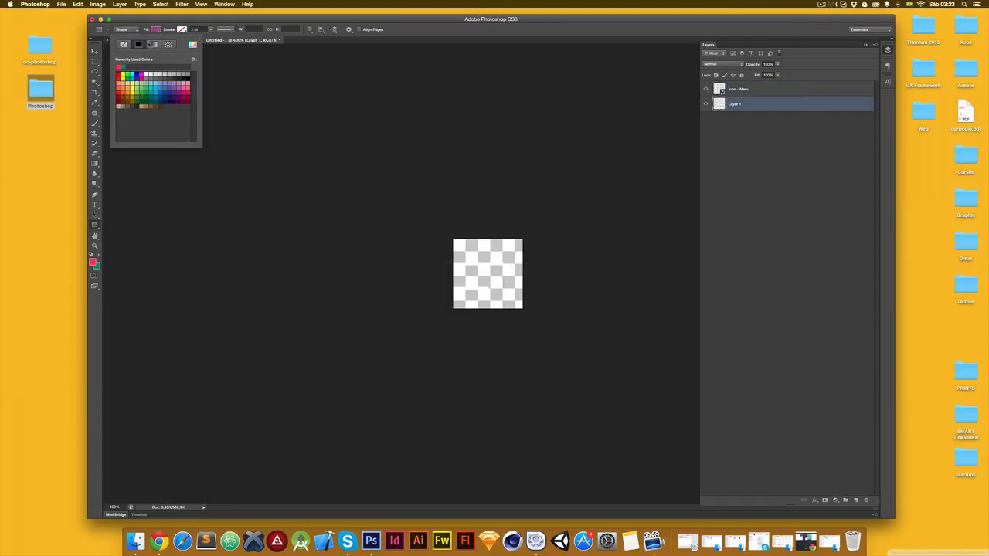
{"action": "left_click", "coordinate": [187, 73]}
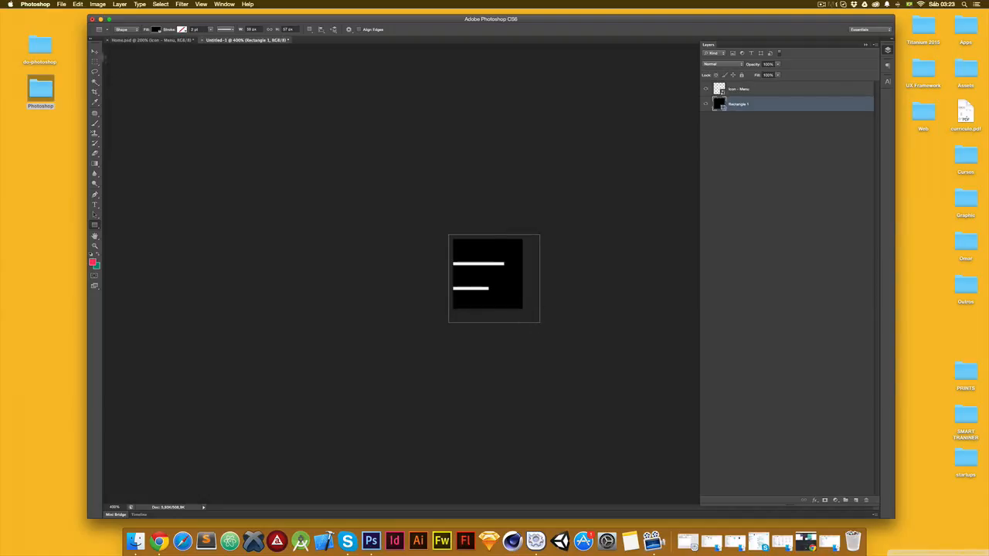
- Move the Icon - Menu layer up and across until the icon is centred on the canvas
{"action": "left_click", "coordinate": [792, 90]}
{"action": "key", "text": "Up"}
{"action": "key", "text": "Up"}
{"action": "key", "text": "Up"}
{"action": "key", "text": "Up"}
{"action": "key", "text": "Up"}
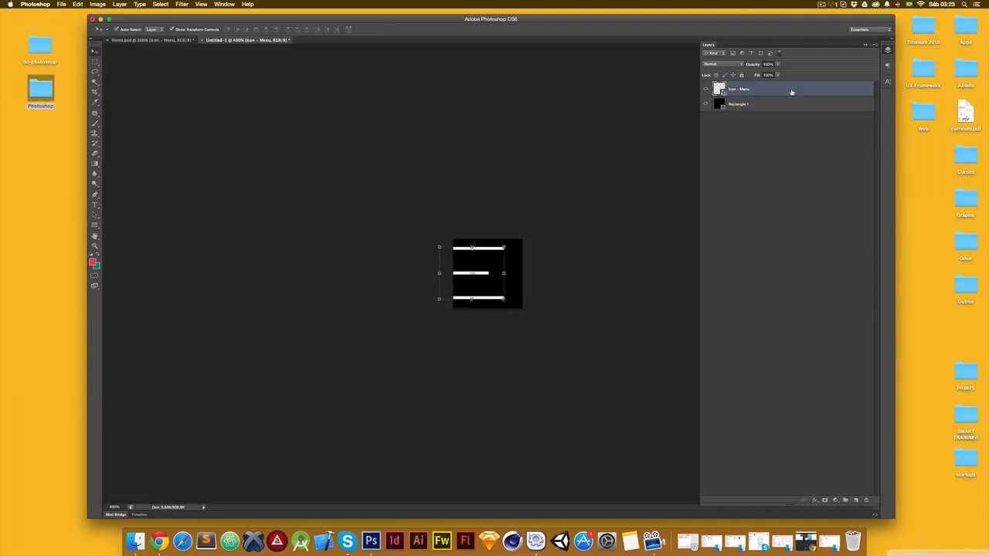
{"action": "key", "text": "shift+Right"}
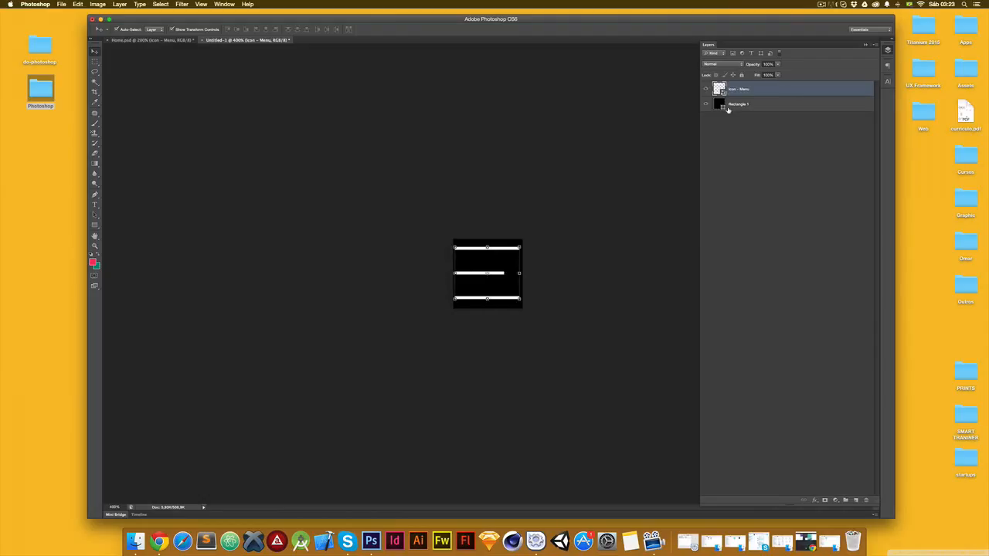
{"action": "key", "text": "Down"}
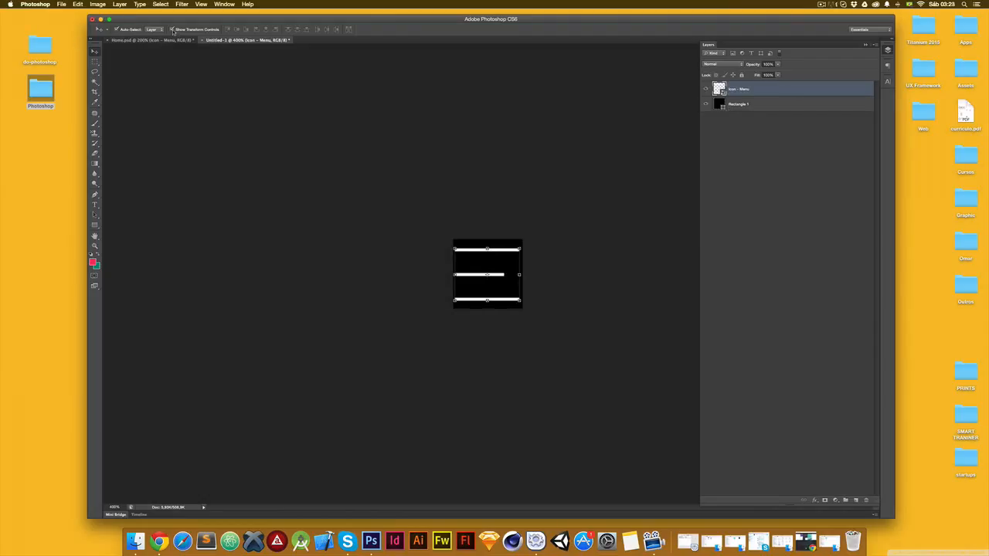
- Turn off Show Transform Controls for the Move tool
{"action": "left_click", "coordinate": [173, 29]}
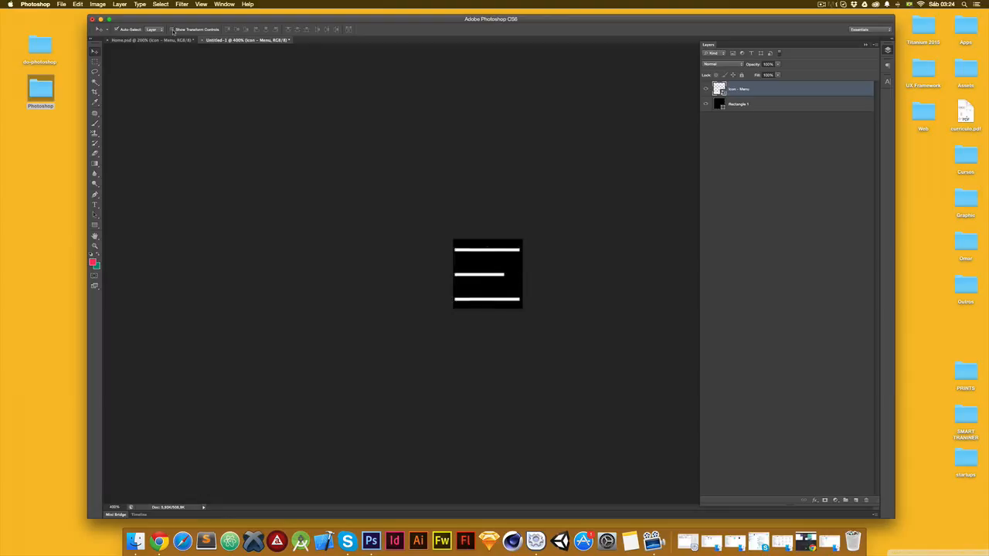
{"action": "left_click", "coordinate": [173, 30]}
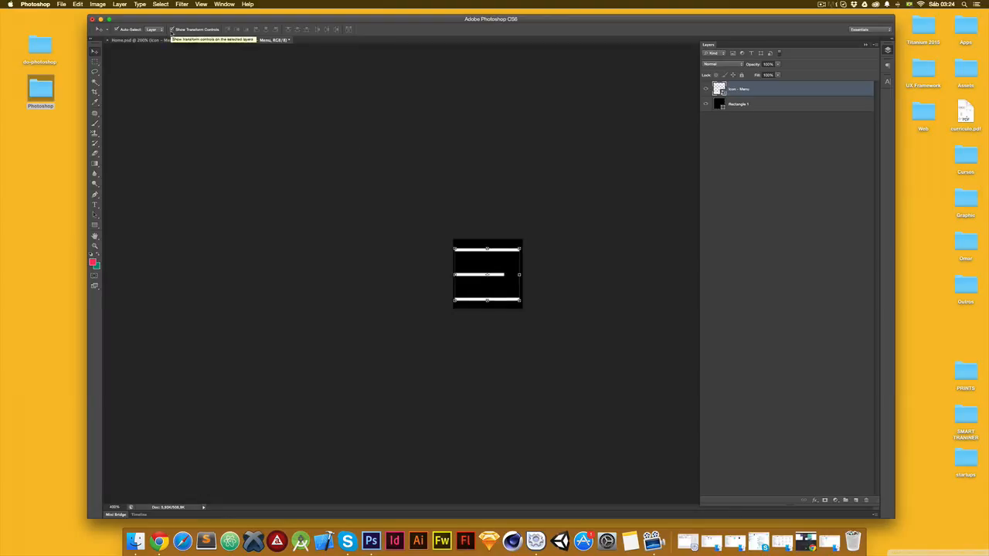
{"action": "left_click", "coordinate": [172, 29]}
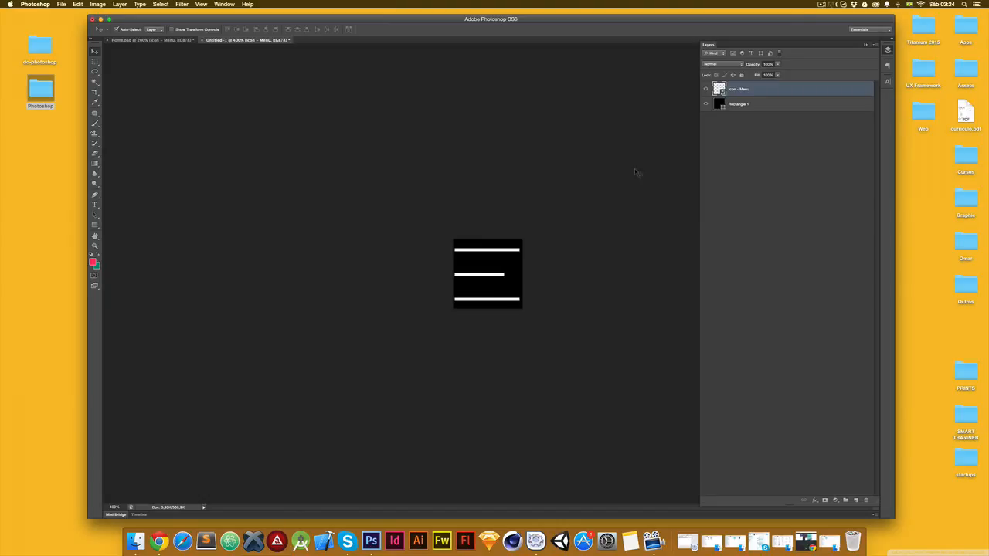
- Hide the black Rectangle 1 layer so that only the menu icon remains on transparency
{"action": "left_click", "coordinate": [783, 105]}
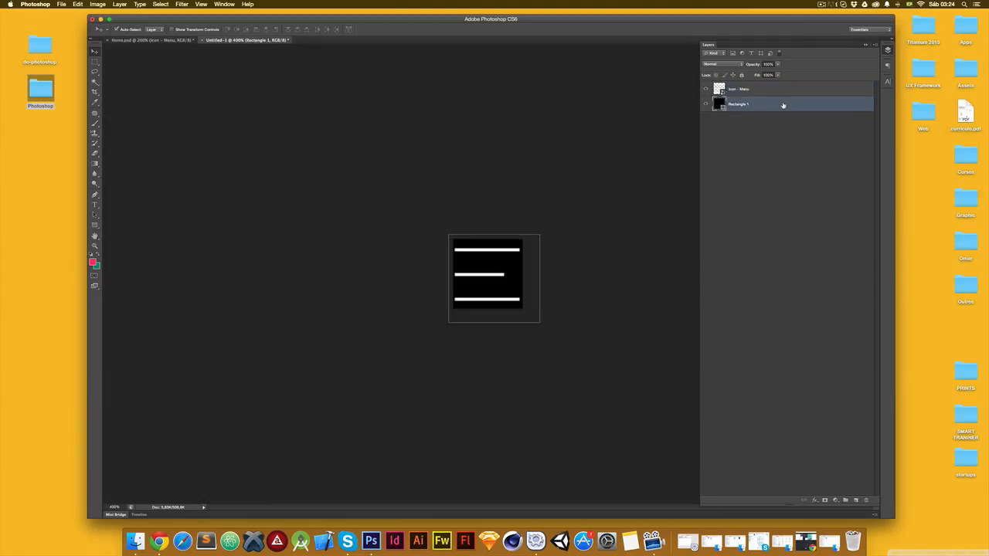
{"action": "key", "text": "Delete"}
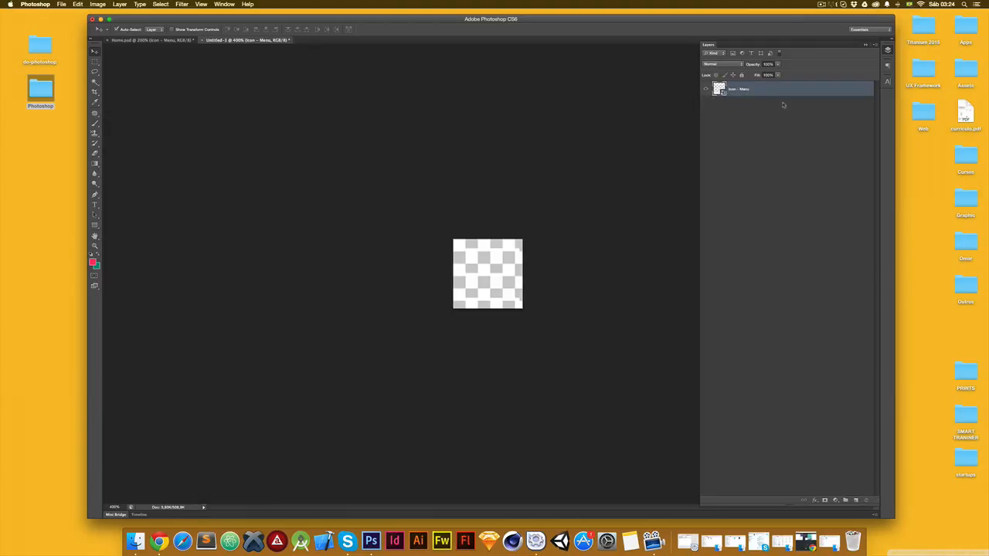
{"action": "key", "text": "super+z"}
{"action": "left_click", "coordinate": [705, 104]}
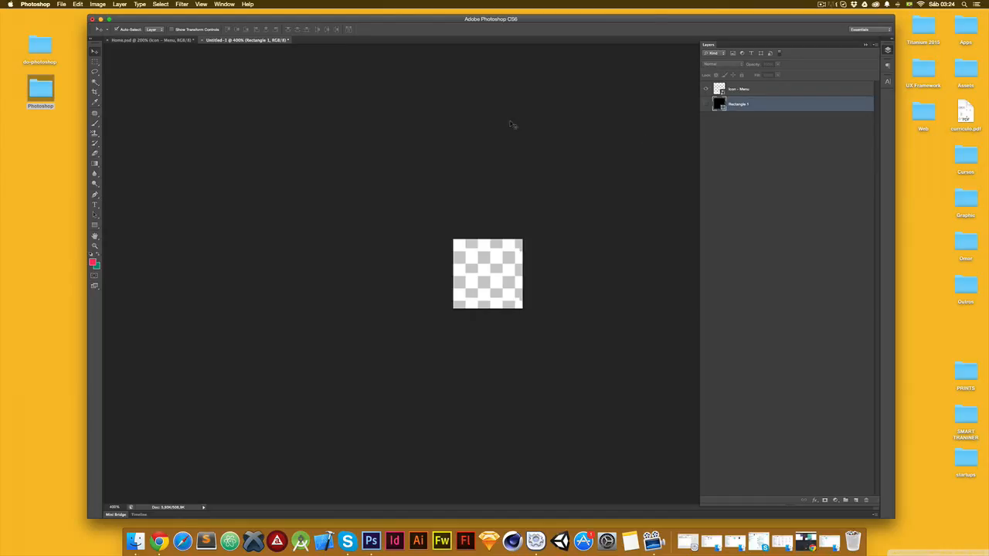
- Save the menu icon as a PNG file named menu in the Assets folder, accepting the PNG options
{"action": "key", "text": "super+s"}
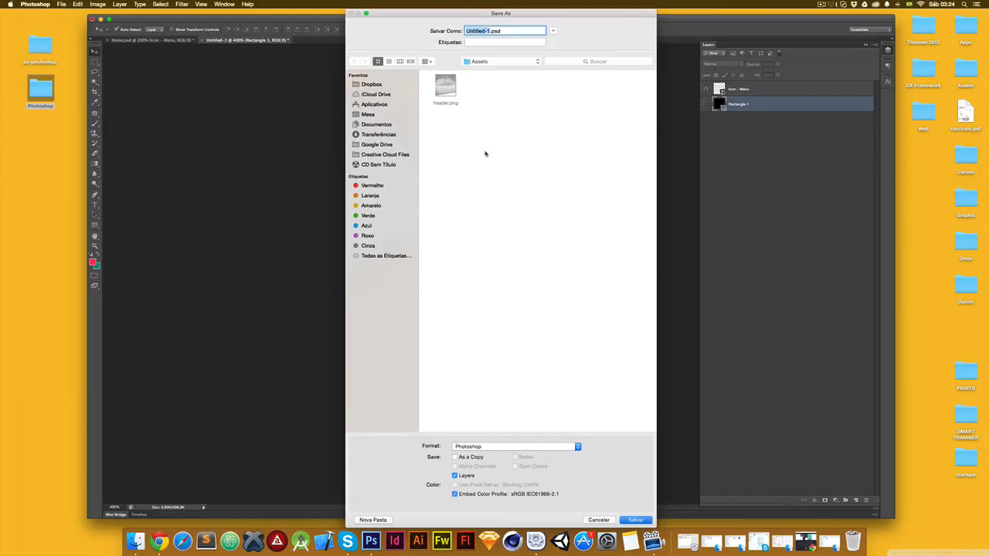
{"action": "type", "text": "menu"}
{"action": "left_click", "coordinate": [514, 446]}
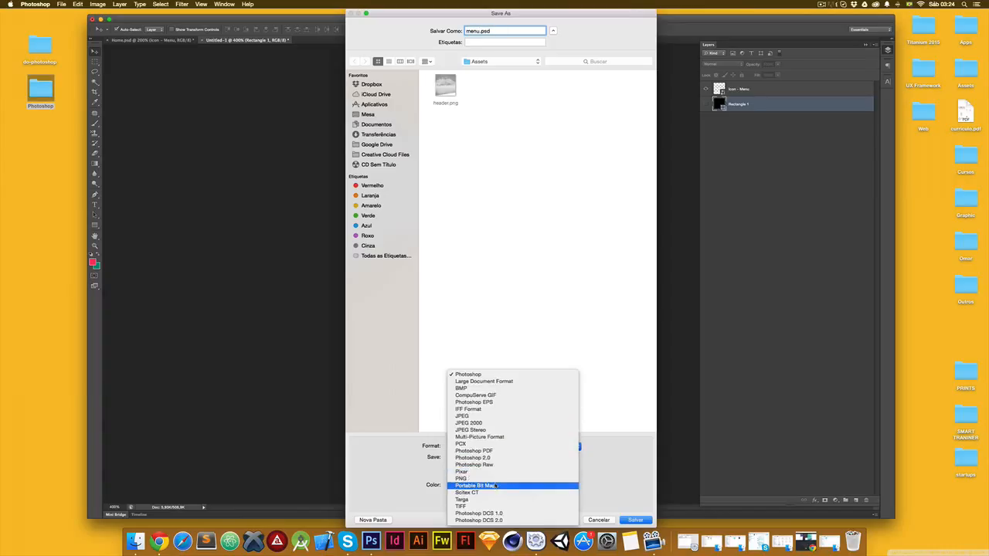
{"action": "left_click", "coordinate": [481, 479]}
{"action": "left_click", "coordinate": [635, 520]}
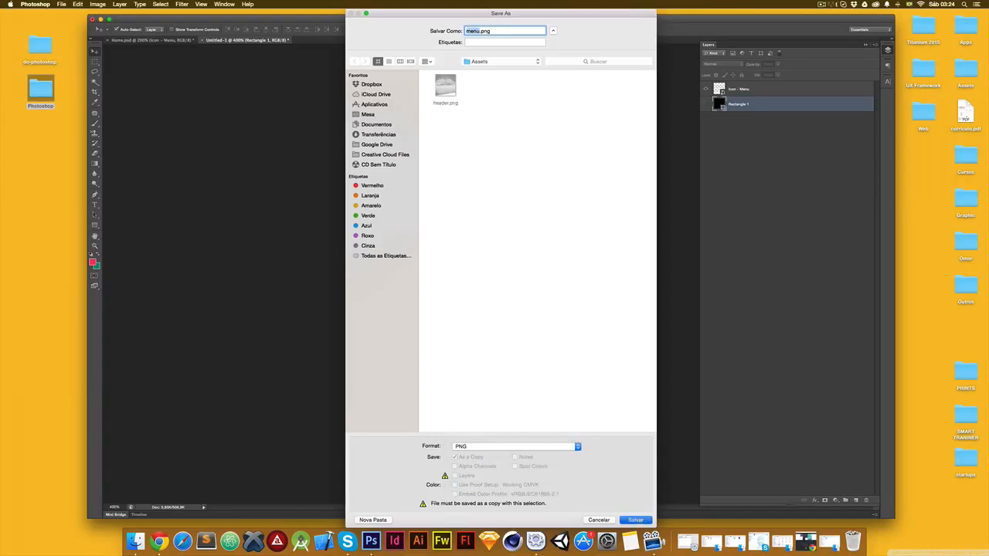
{"action": "left_click", "coordinate": [550, 307]}
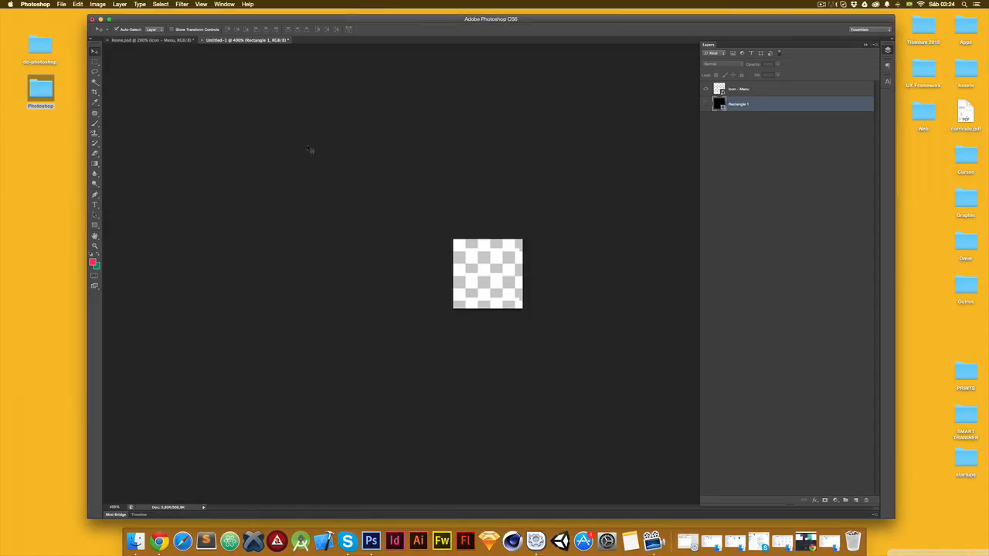
- Copy the search icon from the Home.psd header into the Untitled-1 document
{"action": "left_click", "coordinate": [171, 40]}
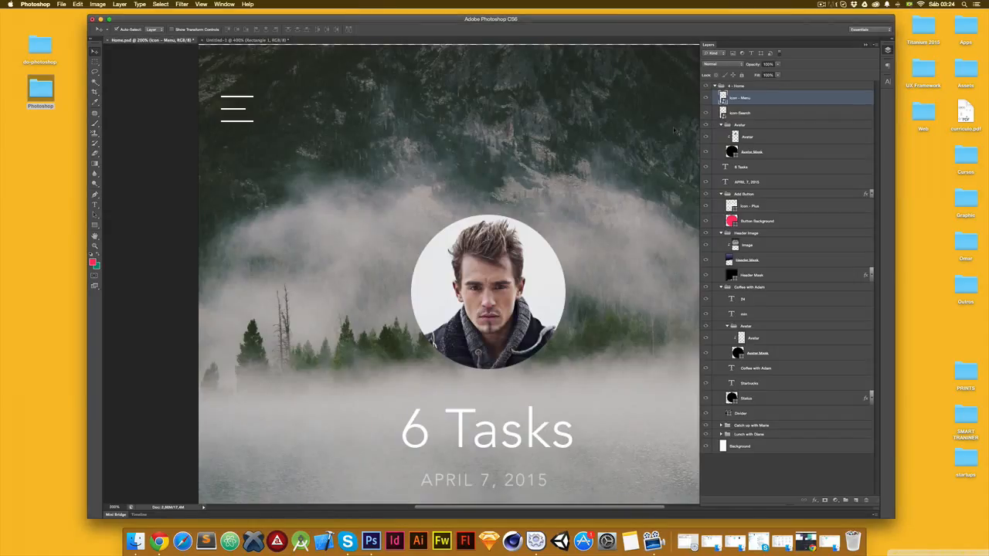
{"action": "left_click", "coordinate": [866, 44]}
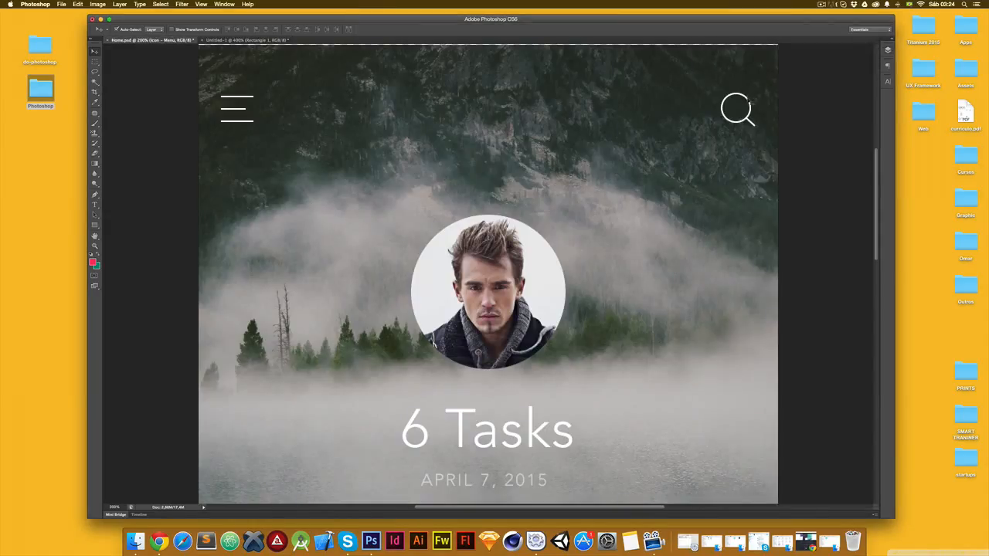
{"action": "left_click_drag", "start_coordinate": [750, 103], "coordinate": [635, 79]}
{"action": "left_click_drag", "start_coordinate": [254, 39], "coordinate": [255, 40]}
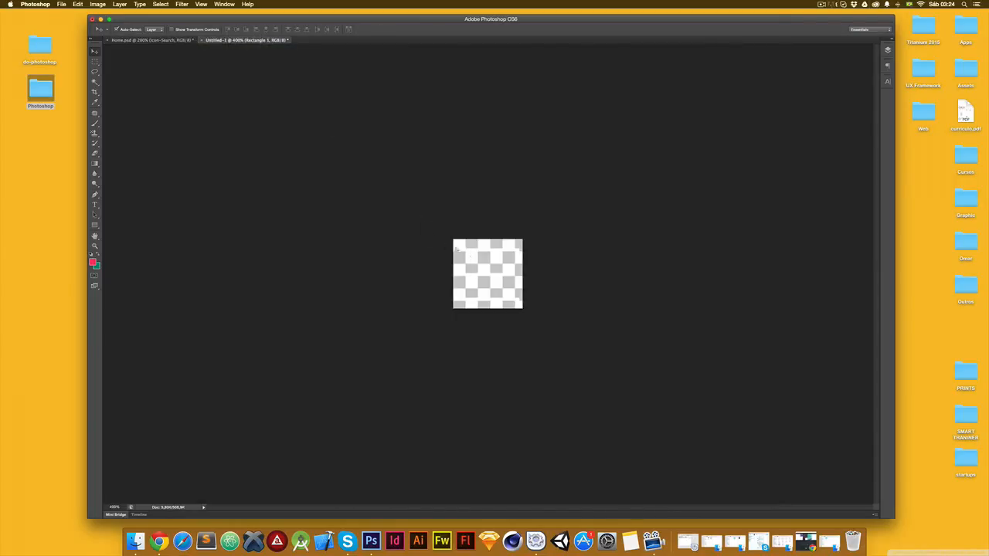
{"action": "left_click_drag", "start_coordinate": [456, 248], "coordinate": [523, 270]}
- Show the black rectangle layer again and delete the Icon - Menu layer, keeping the search icon
{"action": "left_click", "coordinate": [888, 50]}
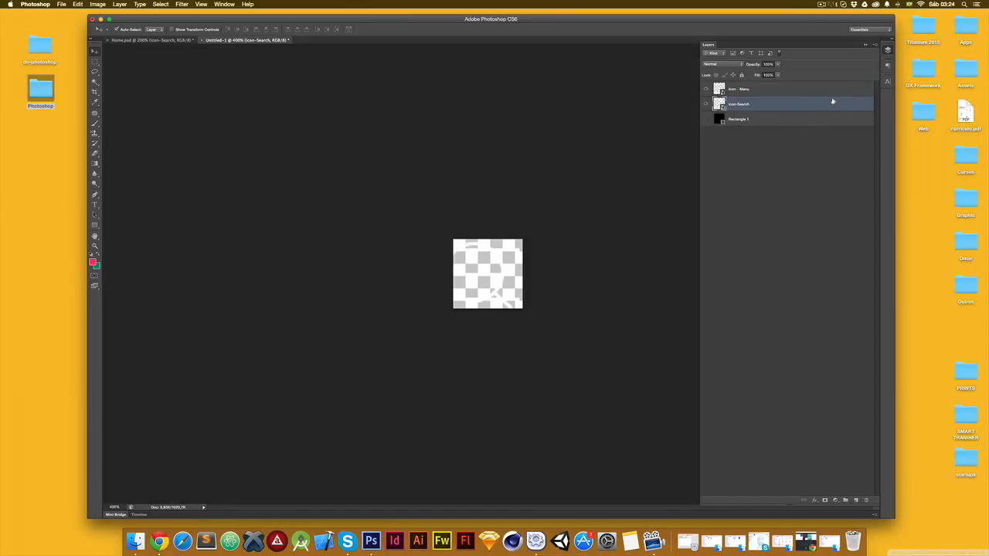
{"action": "left_click", "coordinate": [706, 119]}
{"action": "left_click", "coordinate": [762, 92]}
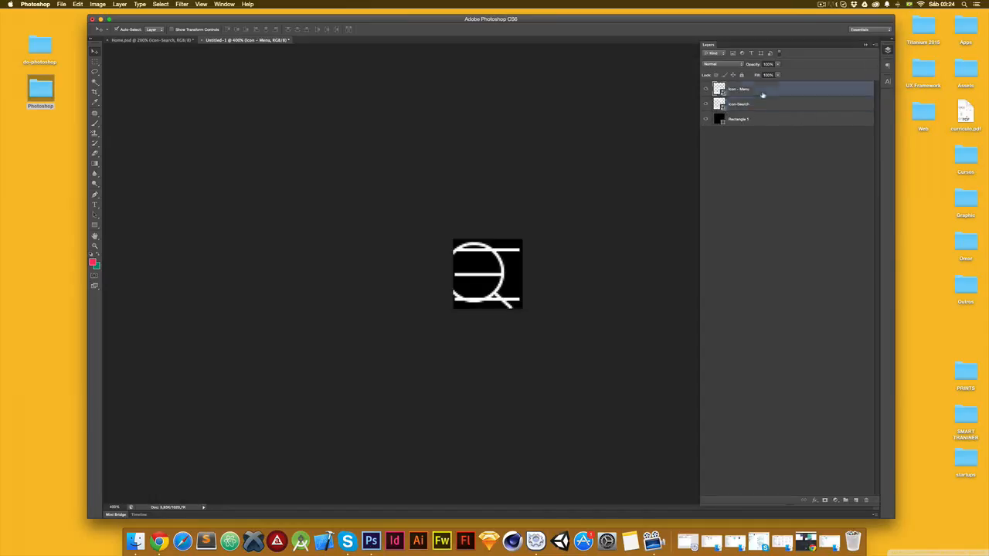
{"action": "left_click", "coordinate": [736, 102]}
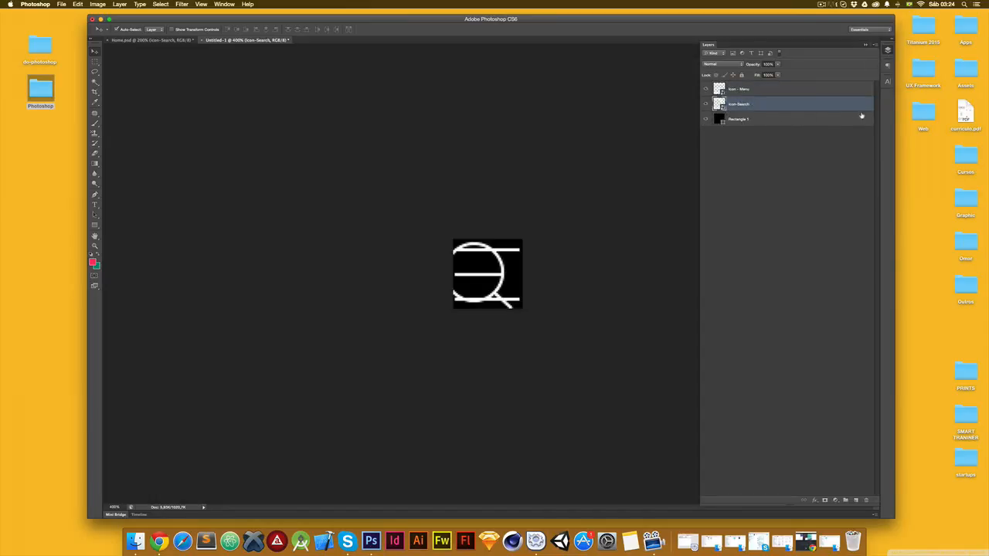
{"action": "key", "text": "Delete"}
{"action": "key", "text": "super+z"}
{"action": "left_click", "coordinate": [779, 88]}
{"action": "key", "text": "Delete"}
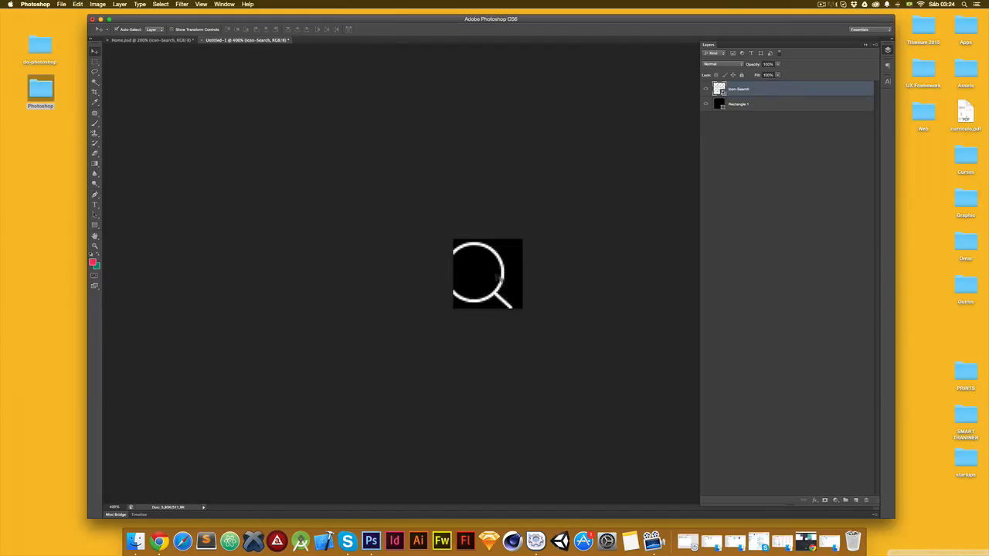
- Nudge the search icon so it fits inside the canvas, and hide the black rectangle layer
{"action": "key", "text": "Right"}
{"action": "key", "text": "Right"}
{"action": "key", "text": "Right"}
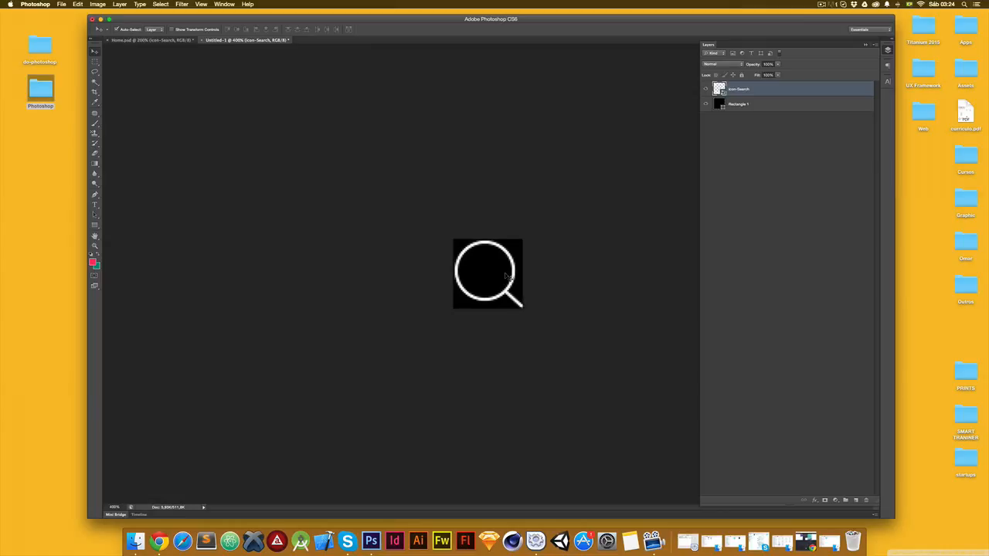
{"action": "left_click", "coordinate": [705, 103]}
- Save the search icon as a PNG file named search in the Assets folder, accepting the PNG options
{"action": "key", "text": "alt+shift+super+s"}
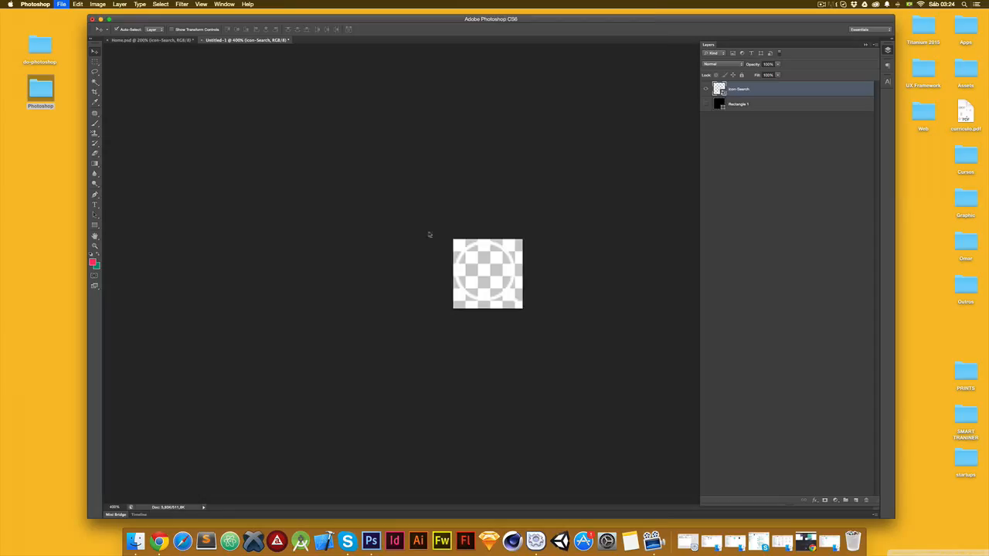
{"action": "left_click", "coordinate": [492, 446]}
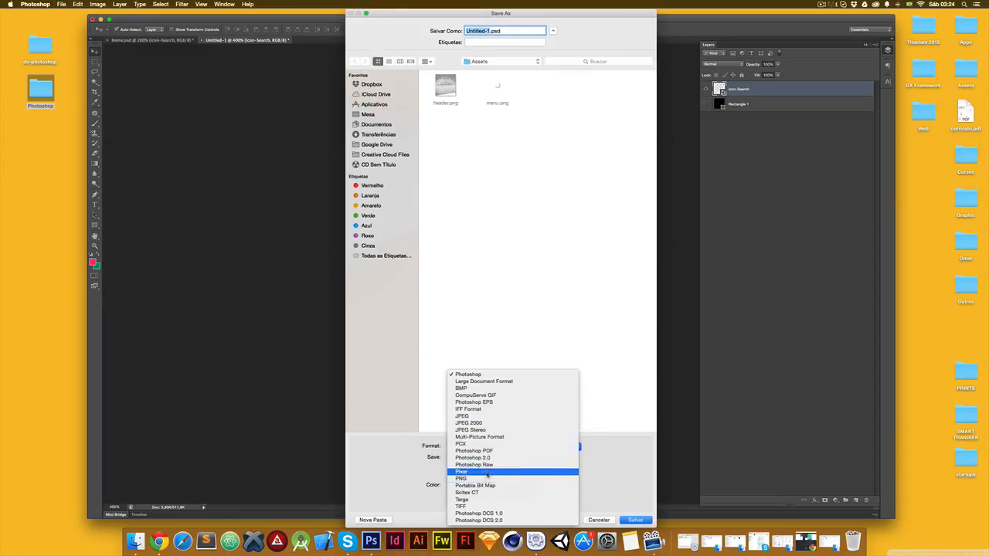
{"action": "left_click", "coordinate": [473, 479]}
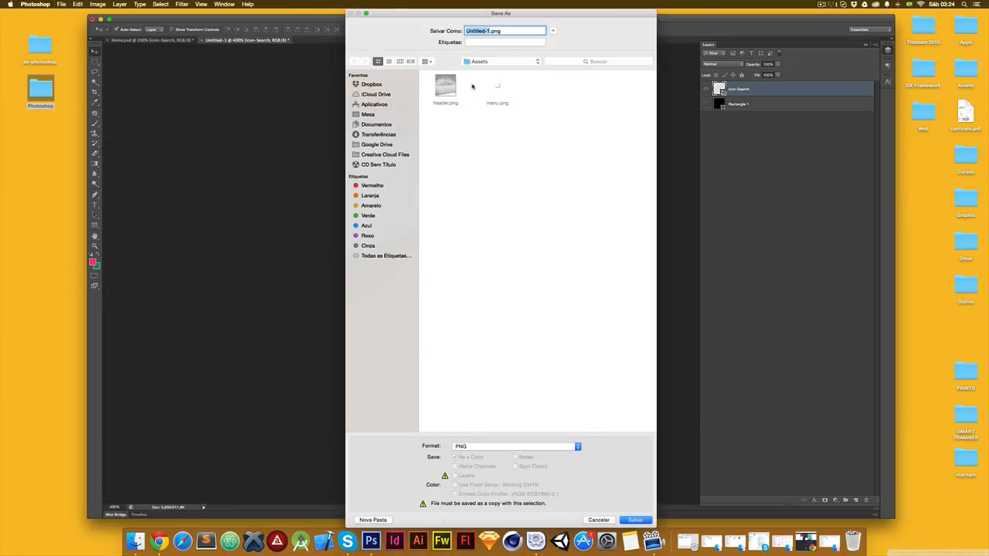
{"action": "type", "text": "search"}
{"action": "key", "text": "Return"}
{"action": "left_click", "coordinate": [547, 309]}
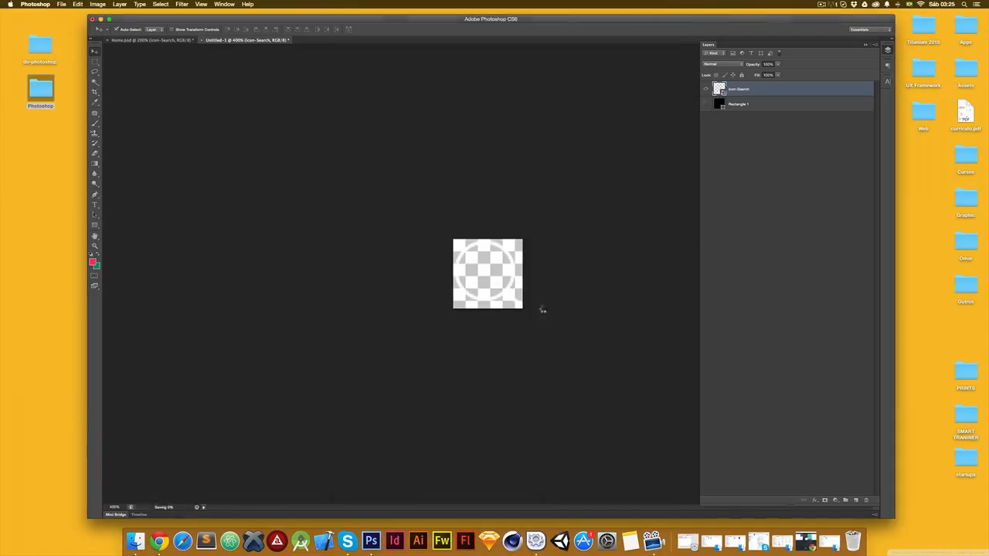
- Close the Untitled-1 document without saving its changes and collapse the layer list beside the Home.psd design
{"action": "left_click", "coordinate": [159, 39]}
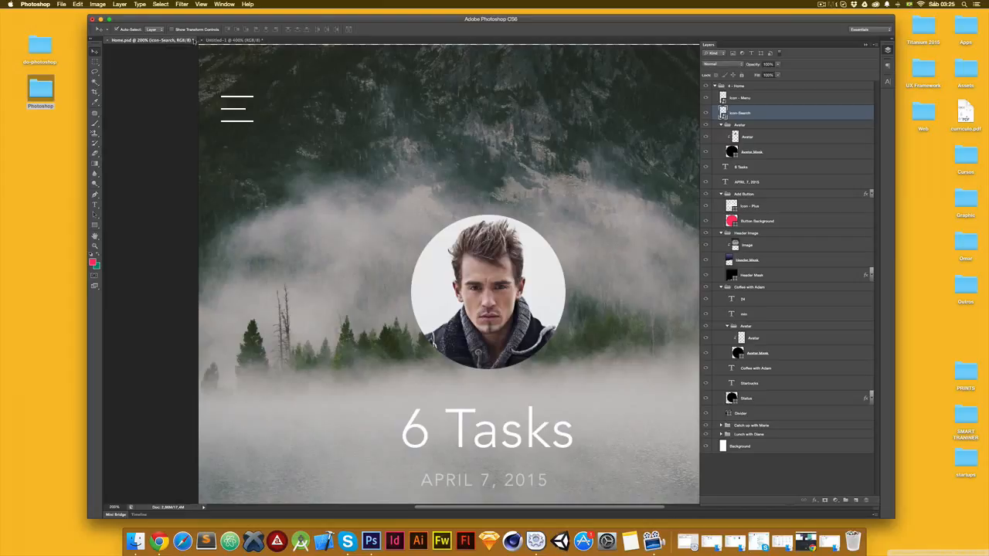
{"action": "left_click", "coordinate": [202, 40]}
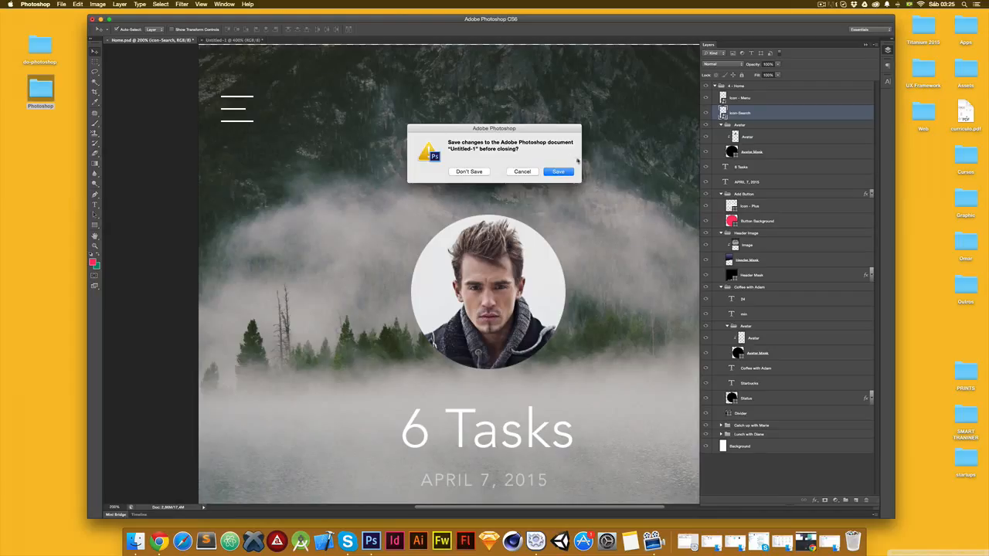
{"action": "left_click", "coordinate": [475, 171]}
{"action": "left_click", "coordinate": [865, 44]}
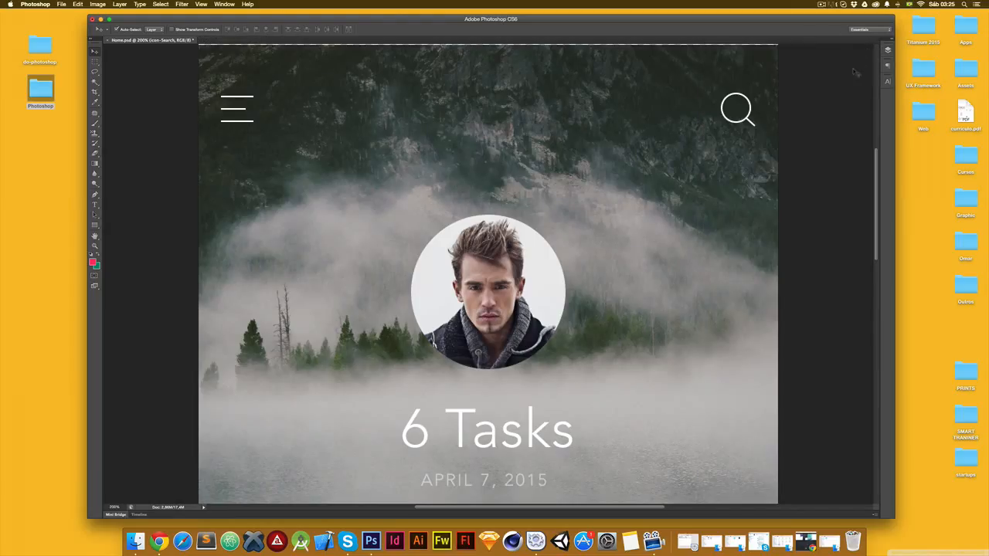
- Shift the main avatar photo sideways within its circular mask in Home.psd, and undo that move
{"action": "key", "text": "super+minus"}
{"action": "scroll", "coordinate": [822, 74], "scroll_direction": "down", "scroll_amount": 5}
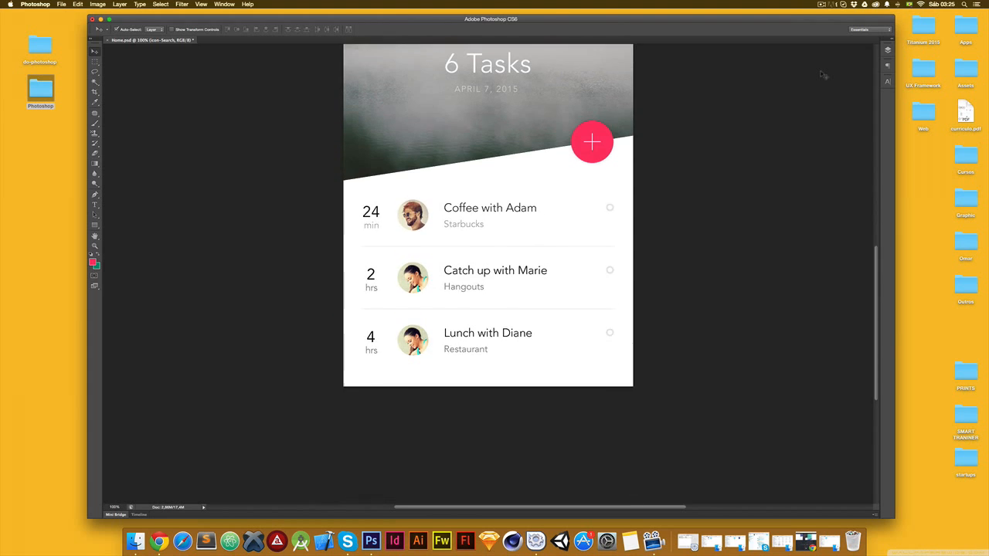
{"action": "scroll", "coordinate": [824, 75], "scroll_direction": "up", "scroll_amount": 2}
{"action": "scroll", "coordinate": [823, 75], "scroll_direction": "up", "scroll_amount": 3}
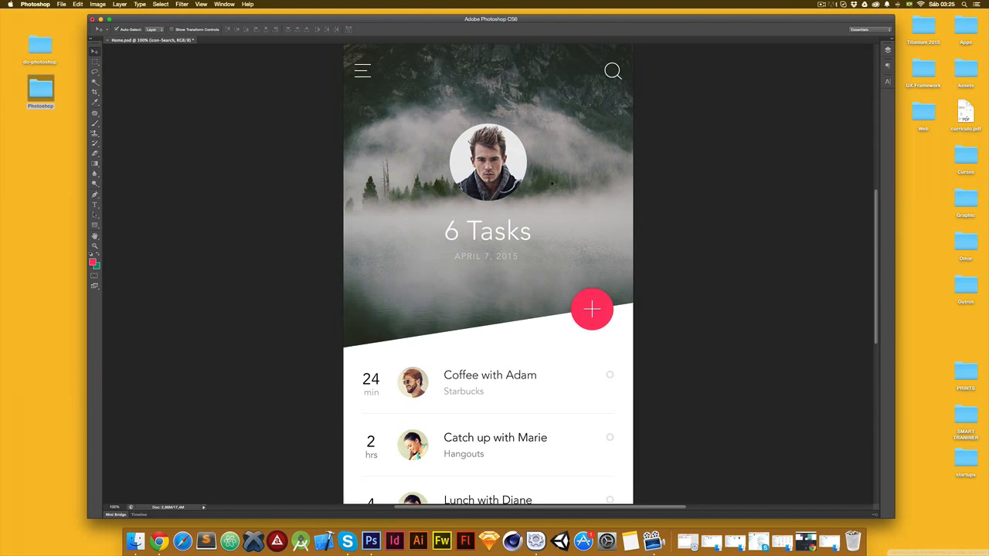
{"action": "left_click", "coordinate": [485, 146]}
{"action": "left_click_drag", "start_coordinate": [503, 154], "coordinate": [534, 141]}
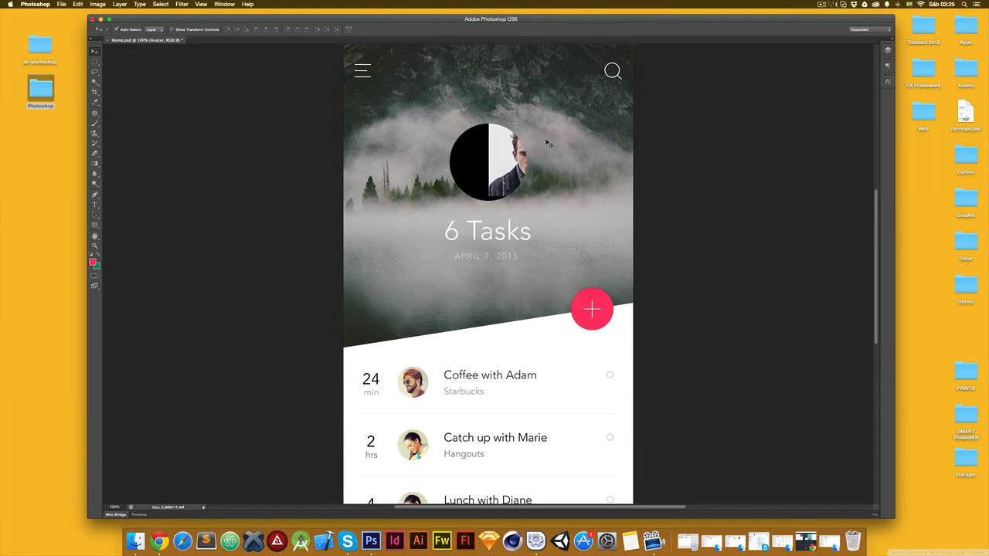
{"action": "key", "text": "super+z"}
- Bring back the layer list and examine the main Avatar group by collapsing it, toggling its visibility and expanding it again
{"action": "left_click", "coordinate": [888, 49]}
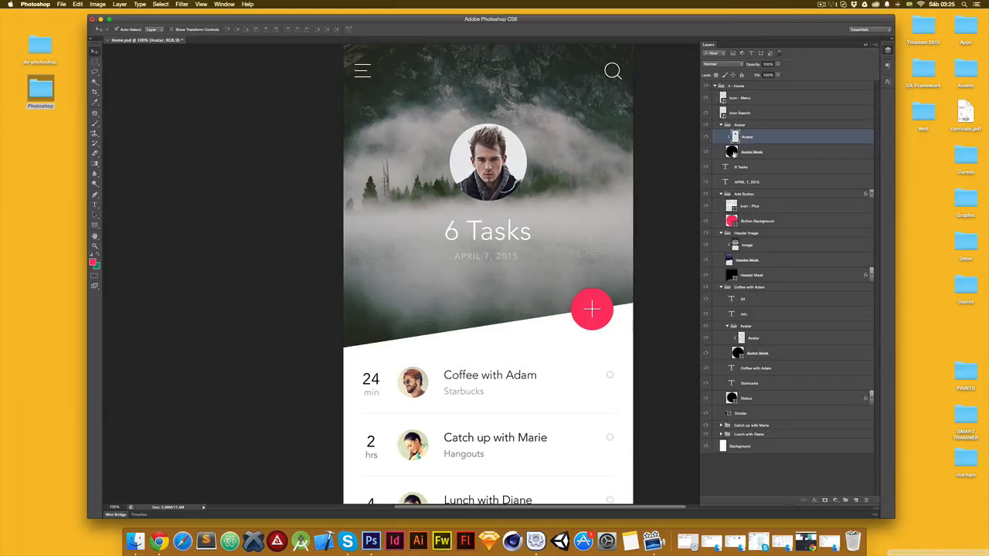
{"action": "left_click", "coordinate": [732, 153]}
{"action": "left_click", "coordinate": [722, 125]}
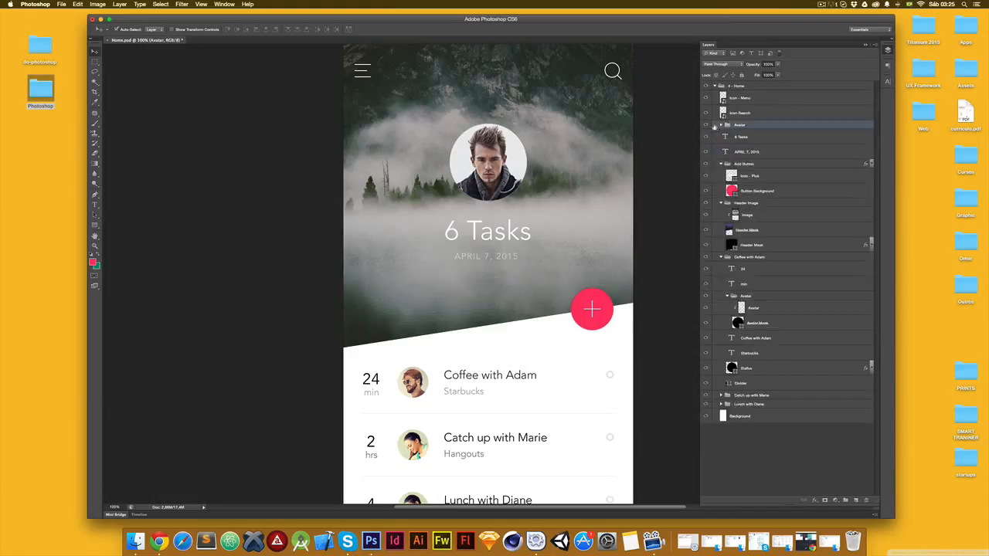
{"action": "left_click", "coordinate": [705, 125]}
{"action": "left_click", "coordinate": [706, 124]}
{"action": "left_click", "coordinate": [721, 124]}
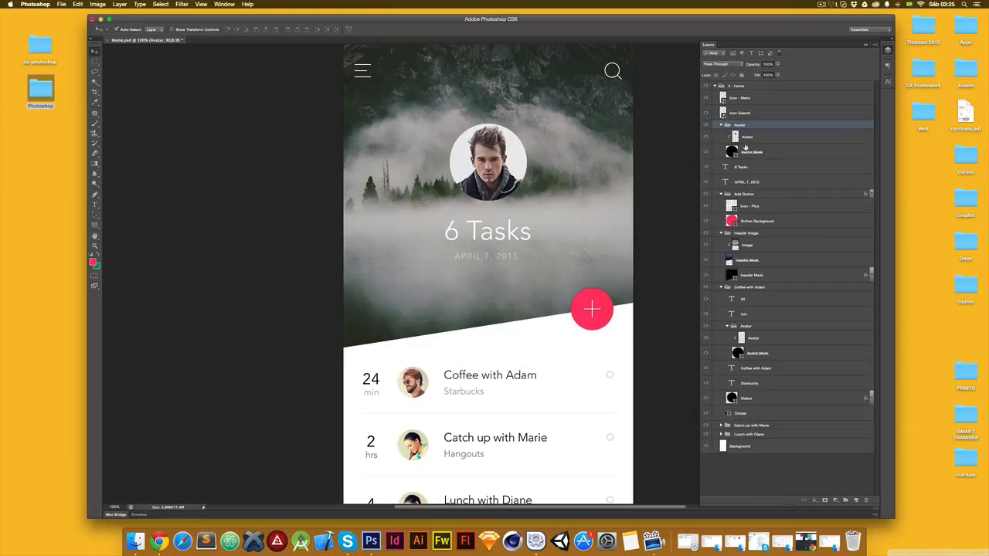
- Check the width and height of the Avatar Mask shape, and return to the Move tool
{"action": "left_click", "coordinate": [791, 154]}
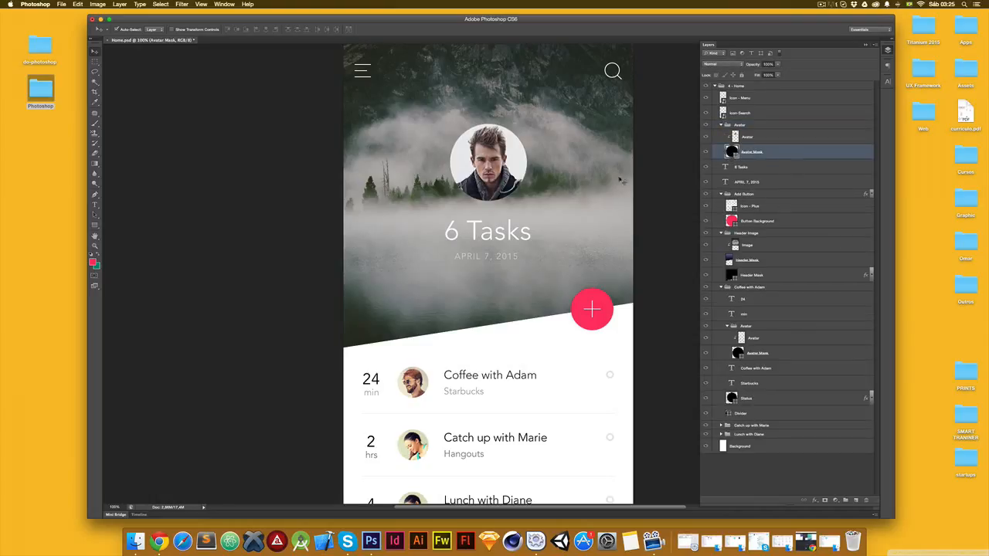
{"action": "left_click", "coordinate": [95, 228]}
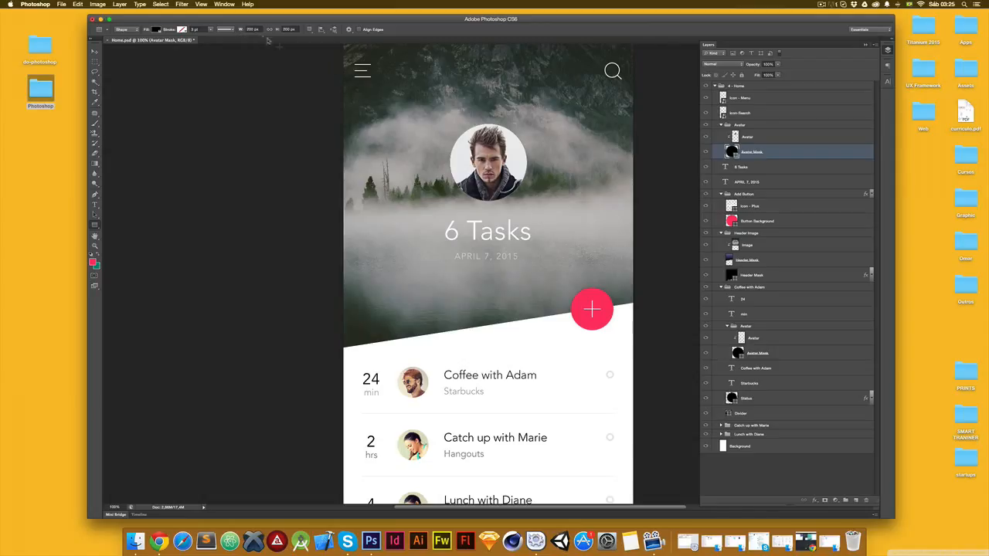
{"action": "left_click", "coordinate": [254, 29]}
{"action": "left_click", "coordinate": [290, 30]}
{"action": "left_click", "coordinate": [94, 51]}
- Create a new transparent document 200 pixels wide and 200 pixels high
{"action": "key", "text": "super+n"}
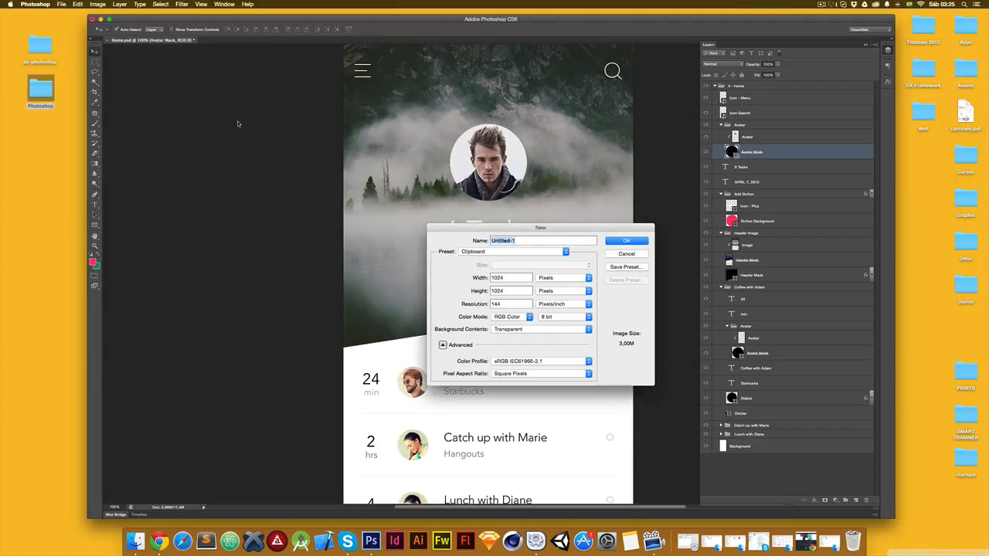
{"action": "left_click", "coordinate": [473, 252]}
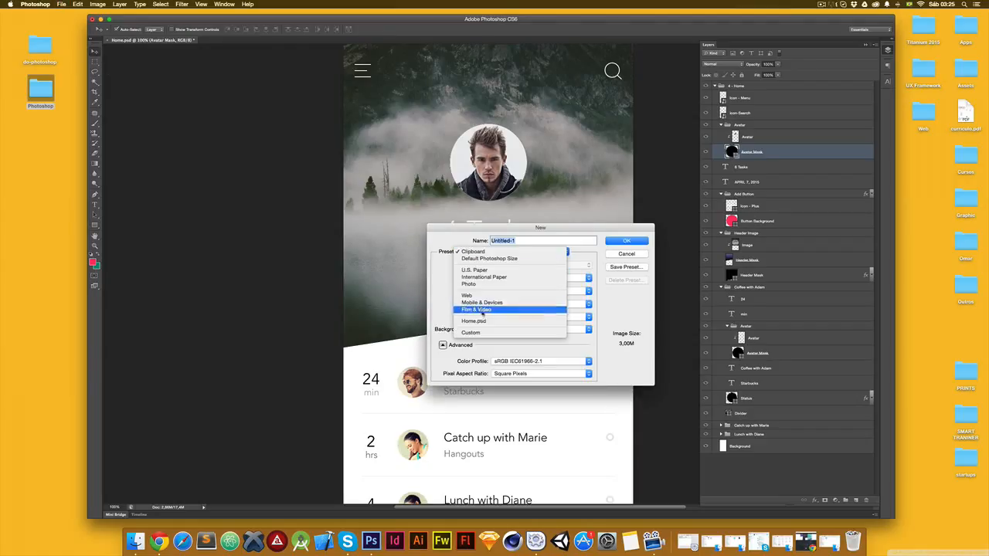
{"action": "left_click", "coordinate": [510, 282]}
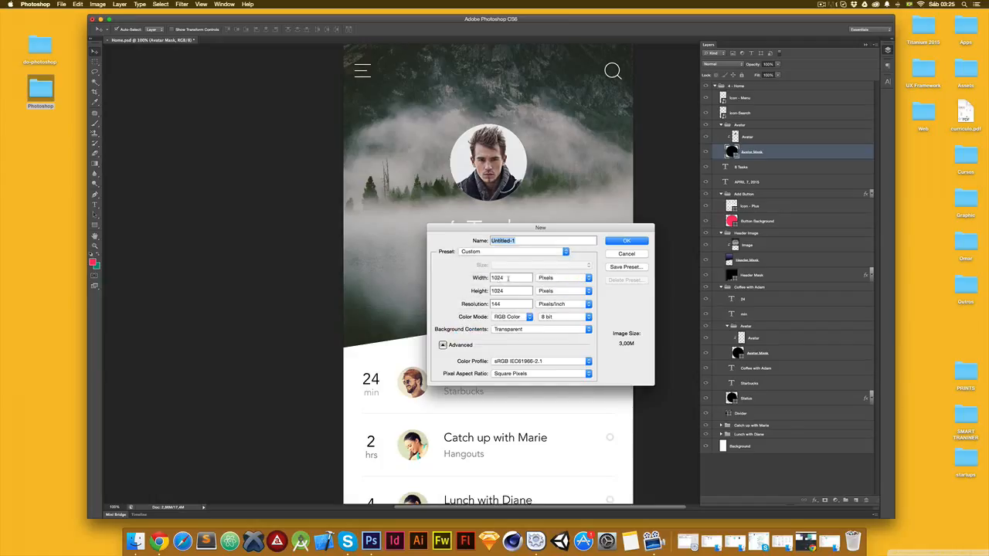
{"action": "left_click_drag", "start_coordinate": [508, 278], "coordinate": [437, 274]}
{"action": "type", "text": "200"}
{"action": "key", "text": "Tab"}
{"action": "type", "text": "200"}
{"action": "key", "text": "Return"}
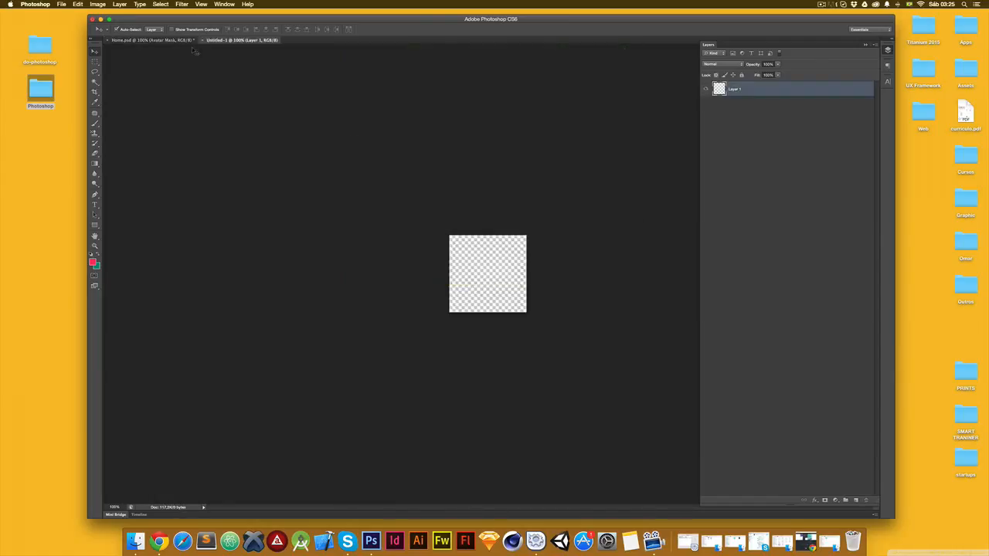
- Copy the whole main Avatar group from Home.psd into the Untitled-1 document and align it with the canvas
{"action": "left_click", "coordinate": [186, 41]}
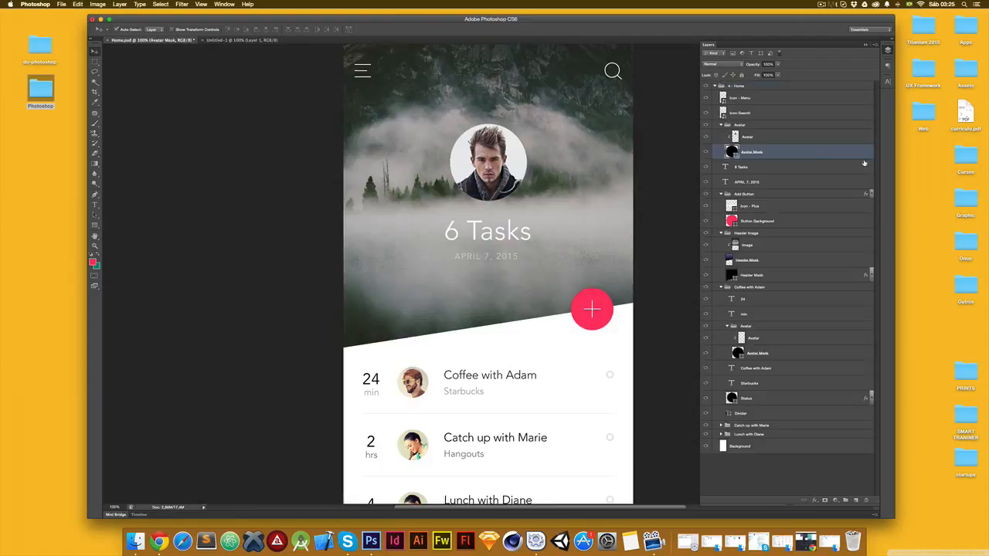
{"action": "left_click", "coordinate": [723, 125]}
{"action": "left_click", "coordinate": [722, 124]}
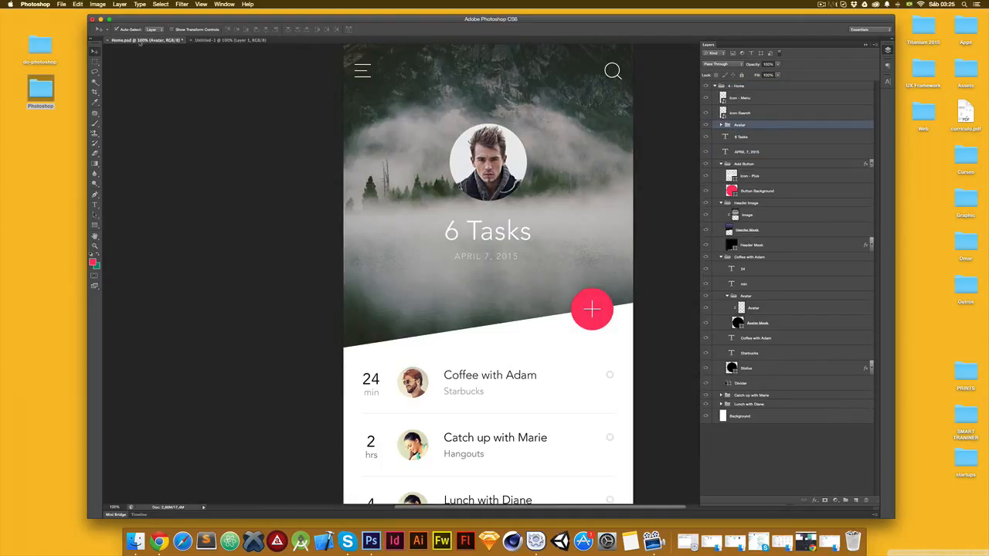
{"action": "left_click_drag", "start_coordinate": [469, 154], "coordinate": [484, 270]}
{"action": "key", "text": "shift+Left"}
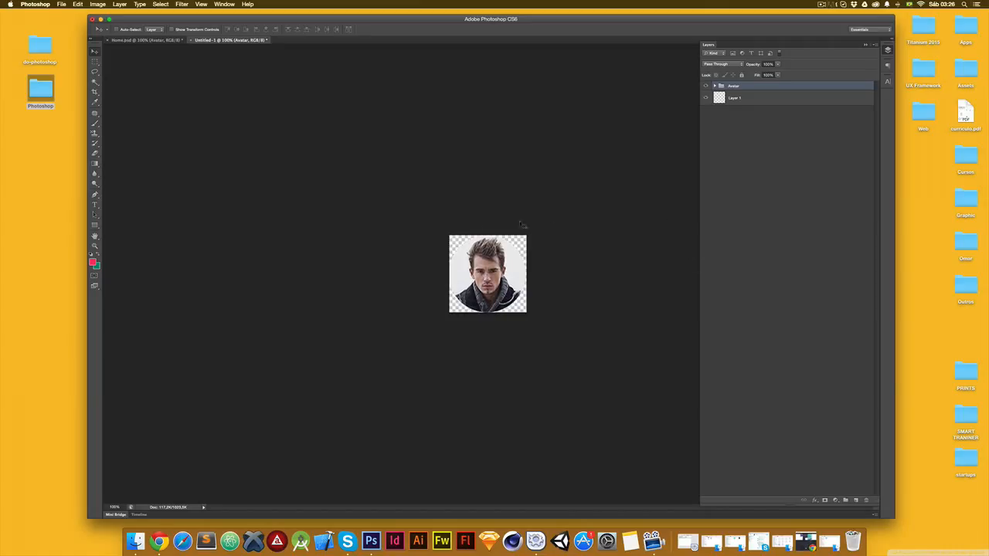
- Save the avatar as a PNG file named avatar in the Assets folder, accepting the PNG options
{"action": "key", "text": "super+s"}
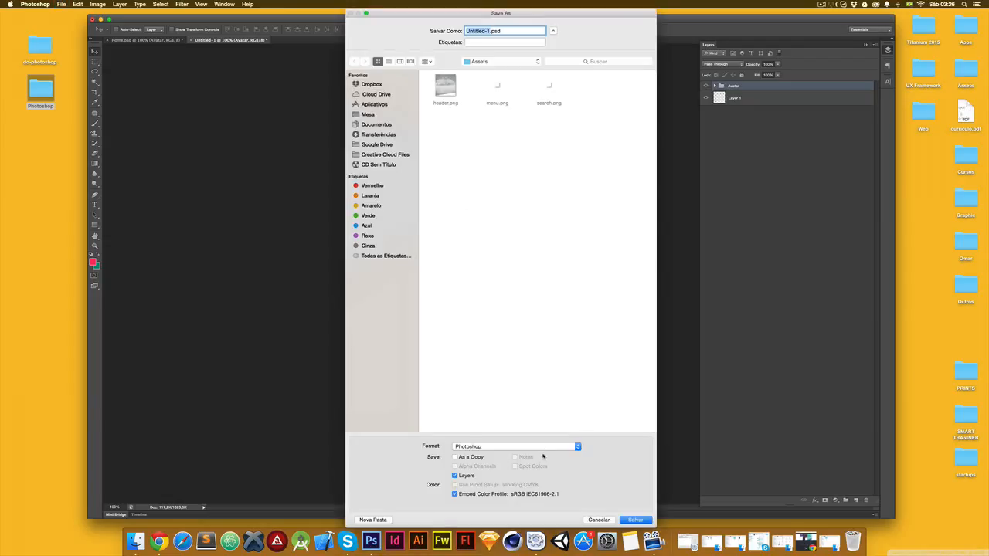
{"action": "left_click", "coordinate": [534, 447]}
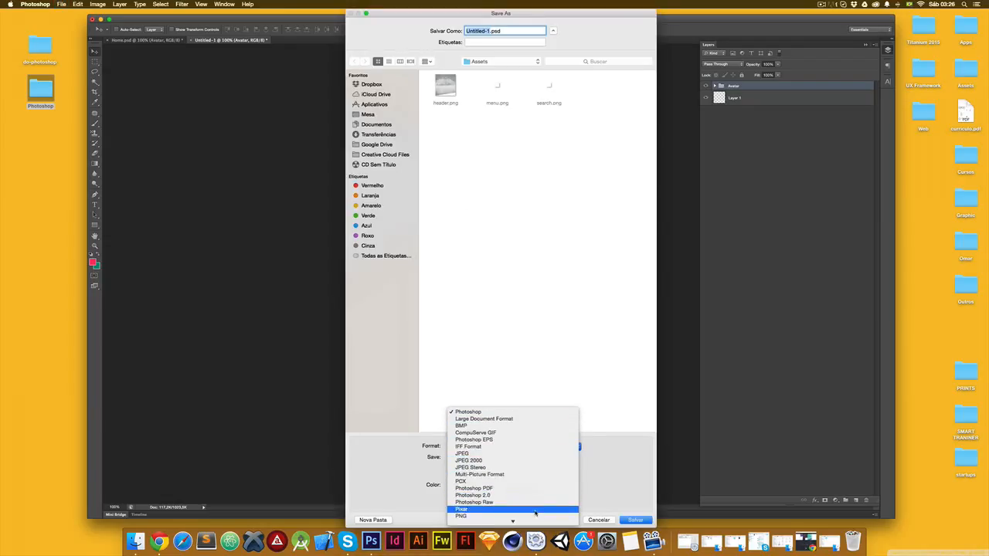
{"action": "left_click", "coordinate": [532, 515]}
{"action": "type", "text": "avatar"}
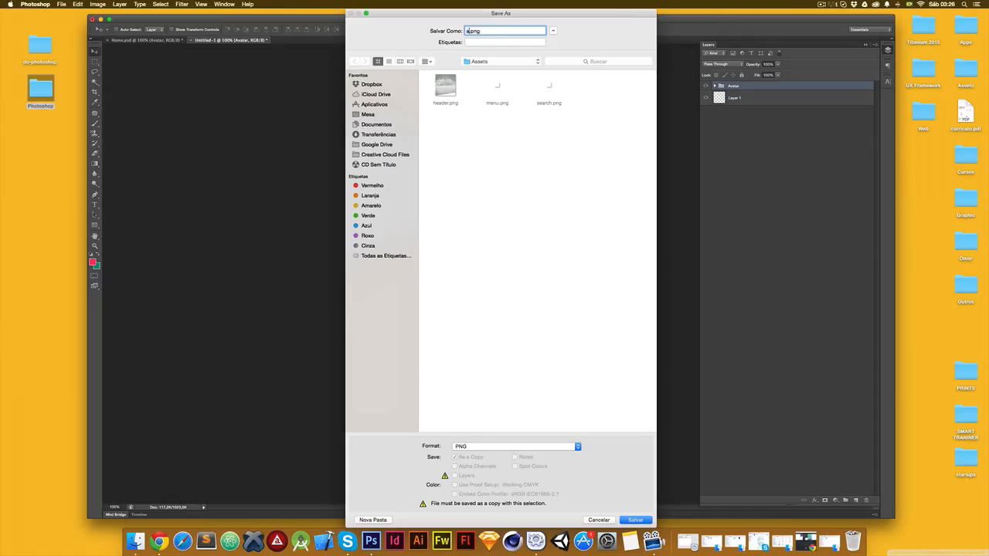
{"action": "key", "text": "Return"}
{"action": "key", "text": "Return"}
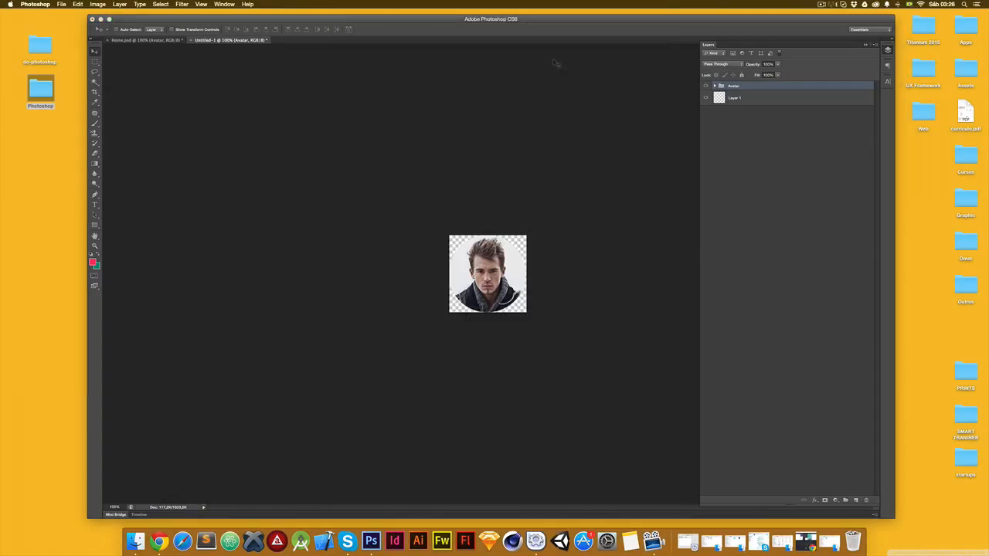
- Select the pink Button Background shape in Home.psd and check its width and height
{"action": "left_click", "coordinate": [147, 40]}
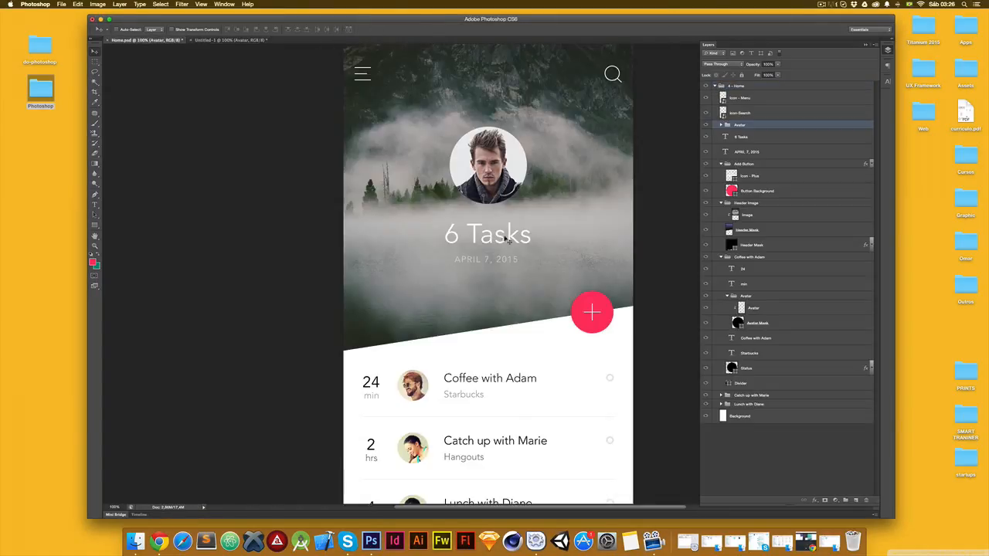
{"action": "scroll", "coordinate": [507, 240], "scroll_direction": "down", "scroll_amount": 4}
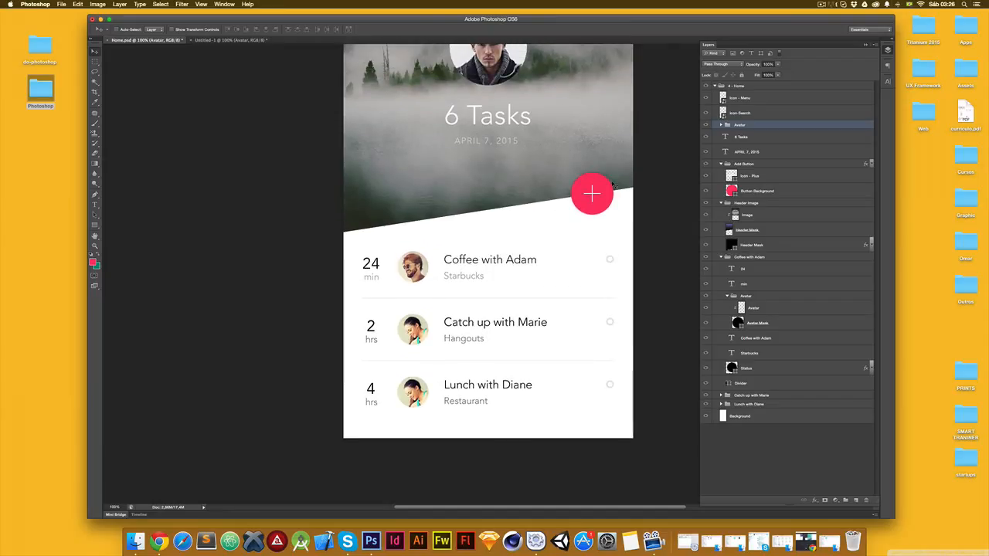
{"action": "left_click", "coordinate": [176, 100]}
{"action": "left_click", "coordinate": [615, 200]}
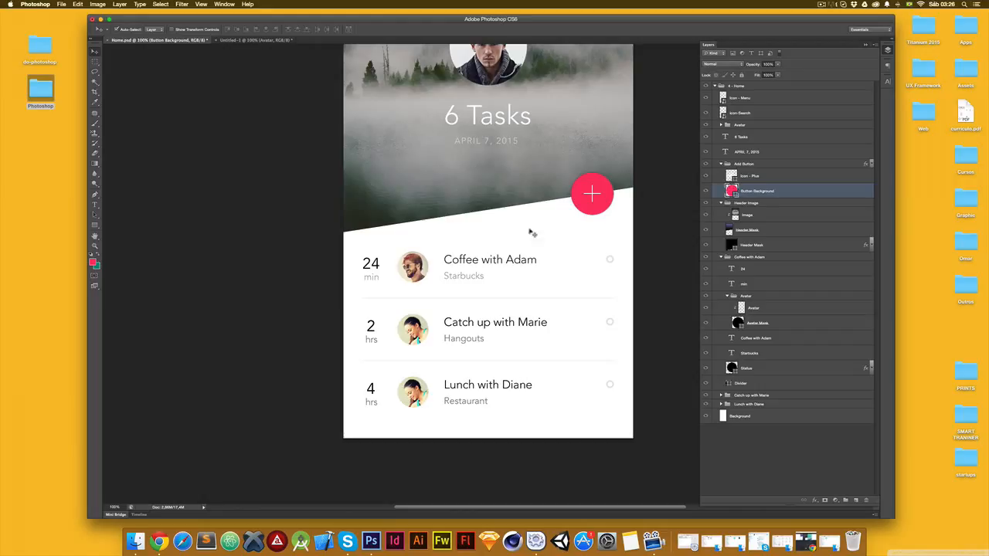
{"action": "left_click", "coordinate": [96, 226]}
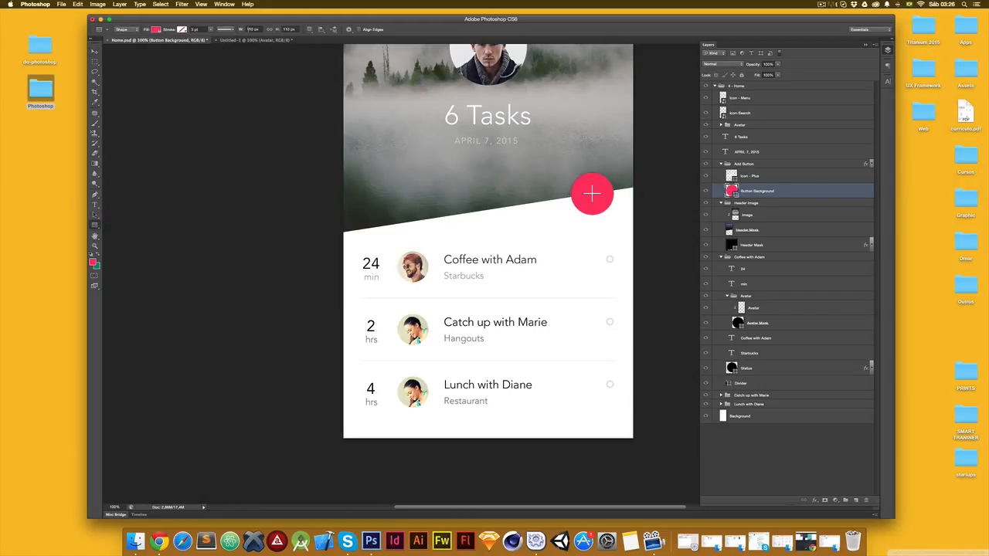
- Close the Untitled-1 document containing the avatar without saving its changes
{"action": "left_click", "coordinate": [219, 40]}
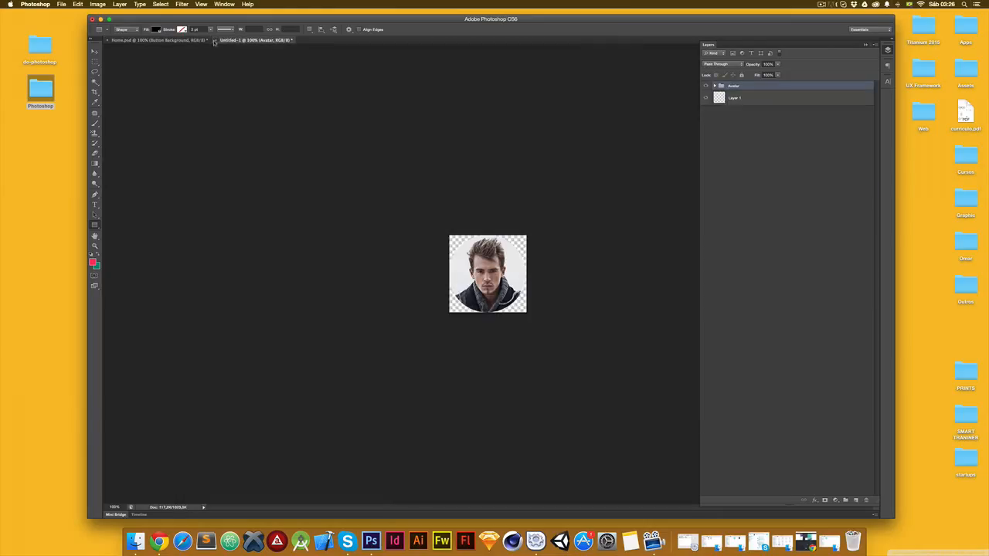
{"action": "left_click", "coordinate": [214, 40]}
{"action": "left_click", "coordinate": [464, 172]}
- Create a new transparent document 110 pixels wide and 110 pixels high for the add button
{"action": "key", "text": "super+n"}
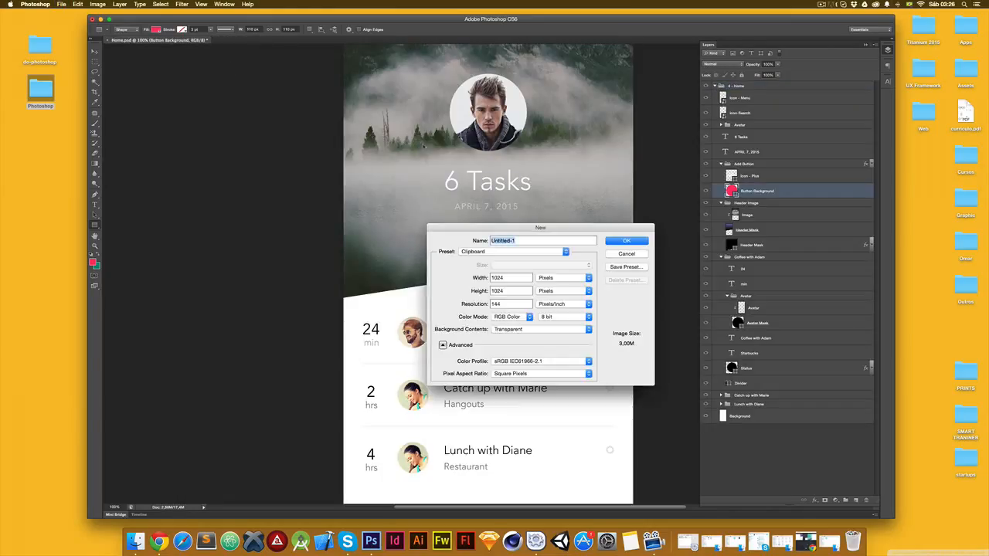
{"action": "left_click", "coordinate": [510, 253]}
{"action": "left_click", "coordinate": [500, 321]}
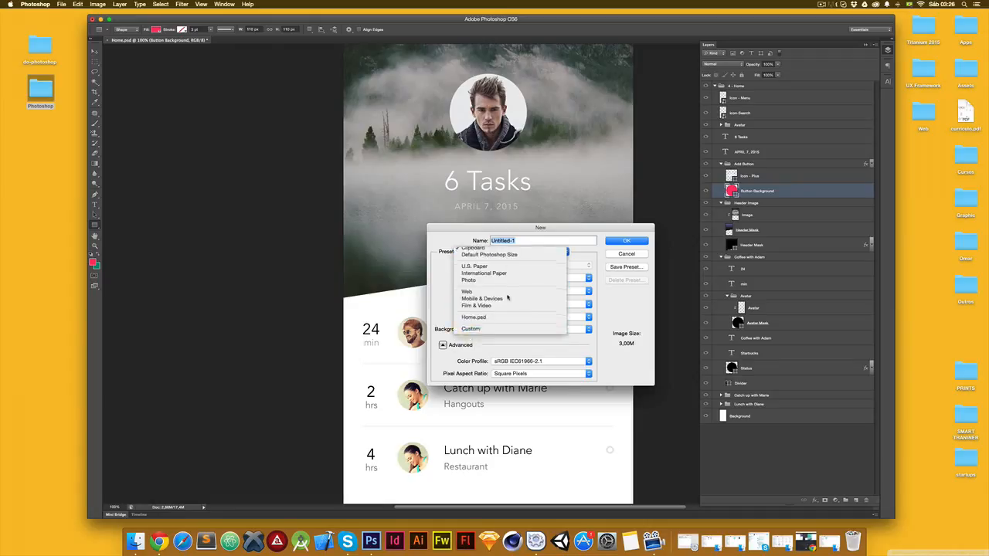
{"action": "key", "text": "Tab"}
{"action": "type", "text": "110"}
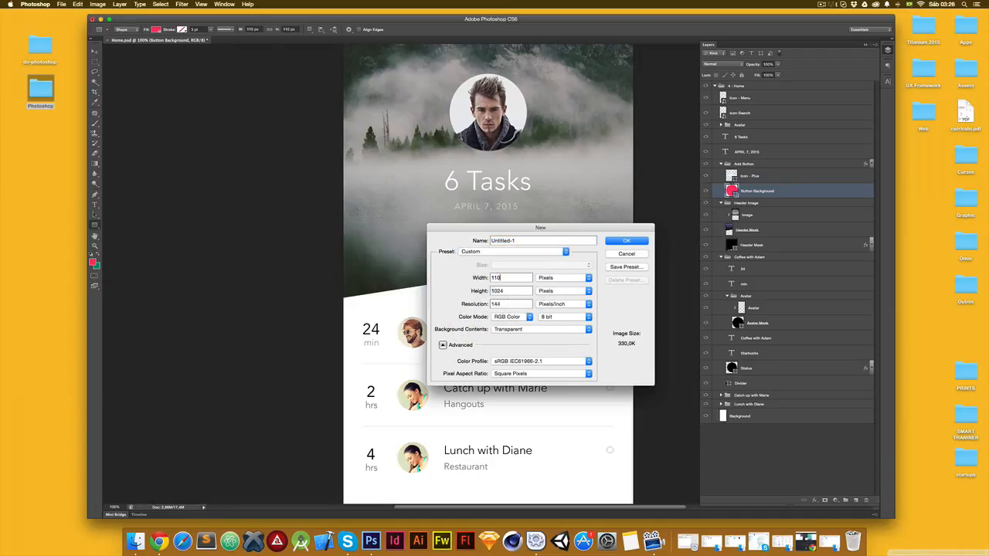
{"action": "key", "text": "Tab"}
{"action": "type", "text": "110"}
{"action": "key", "text": "Return"}
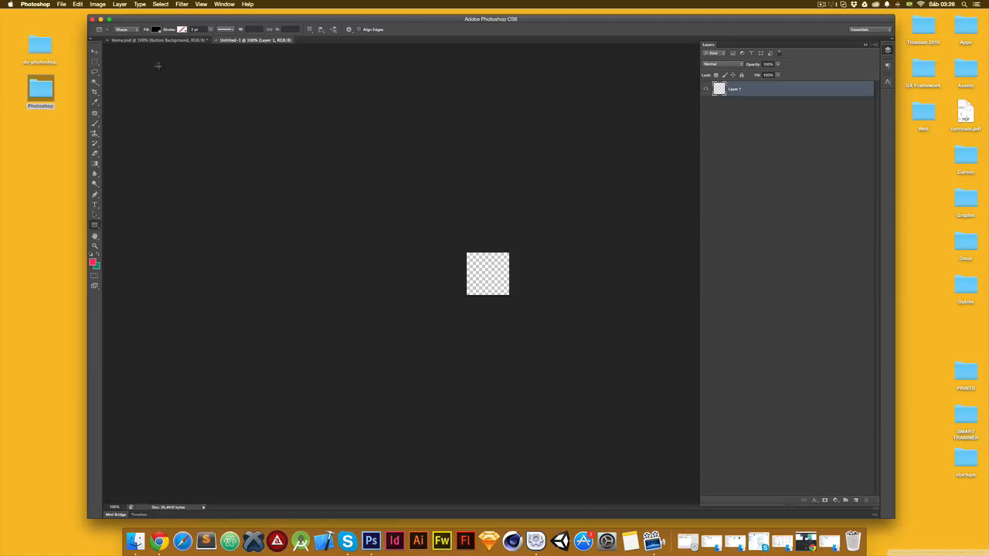
- Copy the collapsed Add Button group from Home.psd into the Untitled-1 document and nudge it to fit the canvas
{"action": "left_click", "coordinate": [176, 39]}
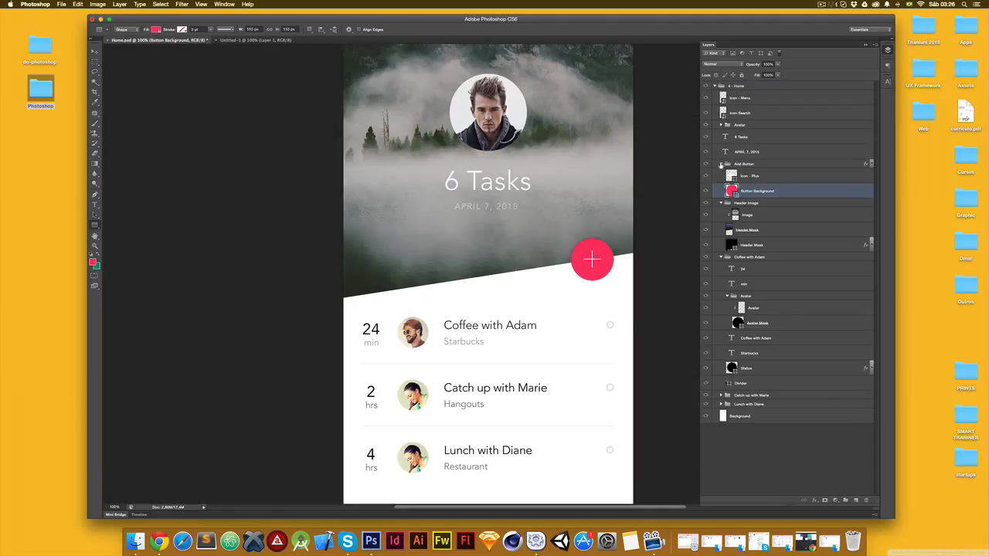
{"action": "left_click", "coordinate": [721, 165]}
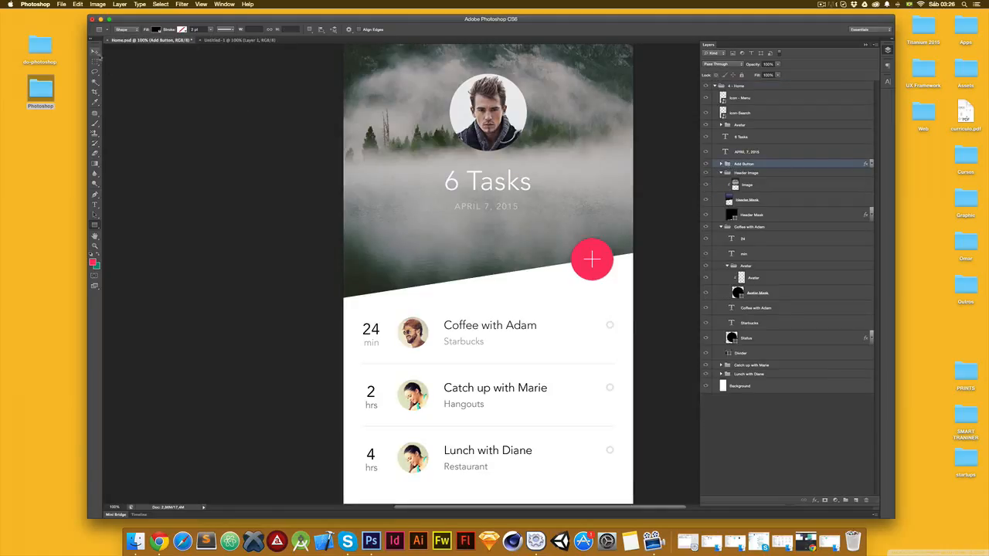
{"action": "left_click", "coordinate": [96, 51]}
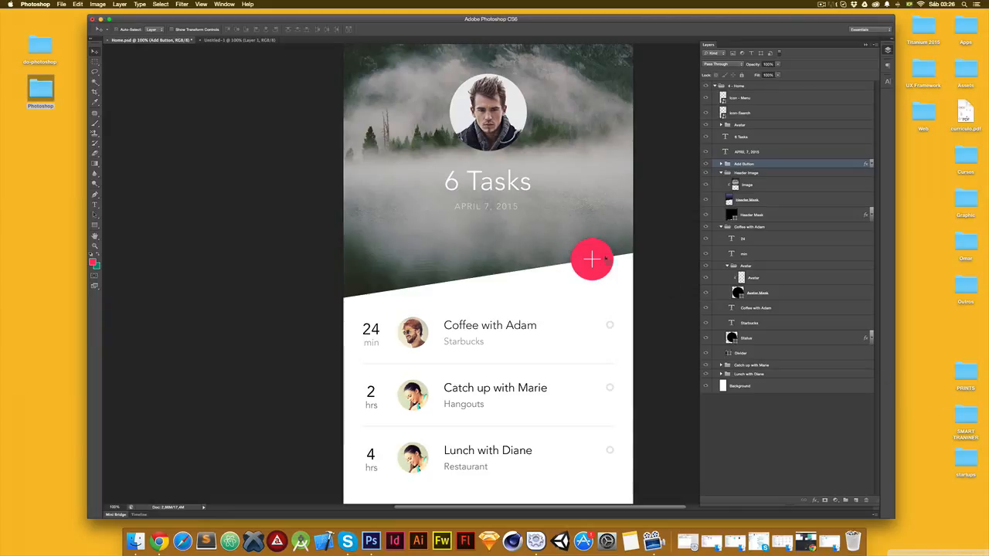
{"action": "left_click_drag", "start_coordinate": [592, 259], "coordinate": [488, 274]}
{"action": "key", "text": "Down"}
{"action": "key", "text": "Down"}
{"action": "key", "text": "Down"}
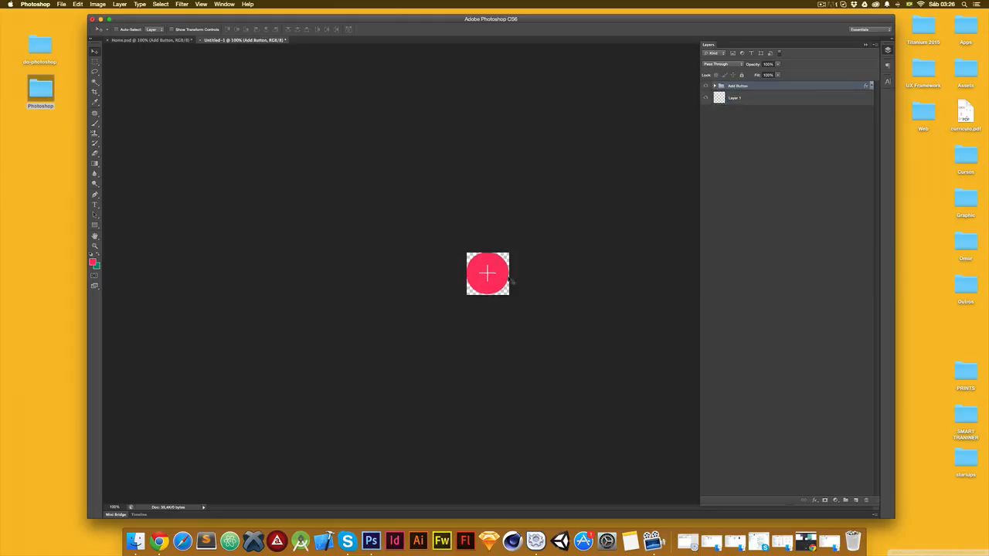
- Finish nudging the add button into place and save it as button-add.png in PNG format in the Assets folder
{"action": "key", "text": "Right"}
{"action": "key", "text": "Down"}
{"action": "key", "text": "Up"}
{"action": "key", "text": "super+s"}
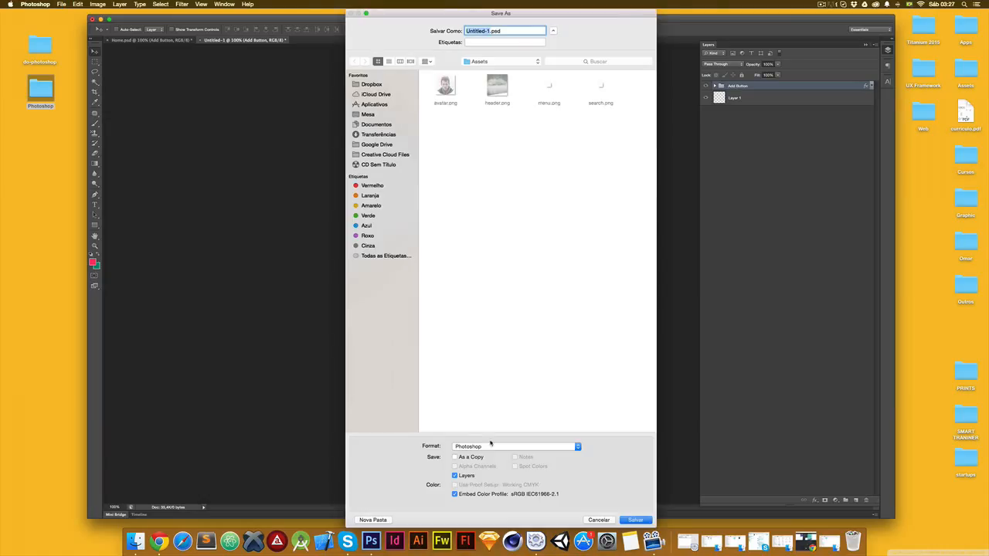
{"action": "left_click", "coordinate": [504, 448]}
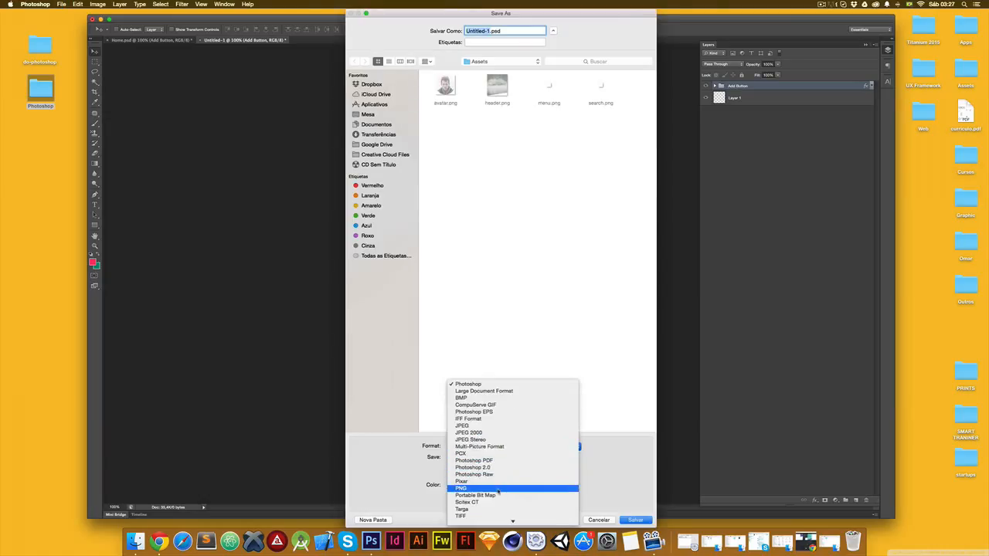
{"action": "left_click", "coordinate": [505, 489]}
{"action": "type", "text": "button-add.png"}
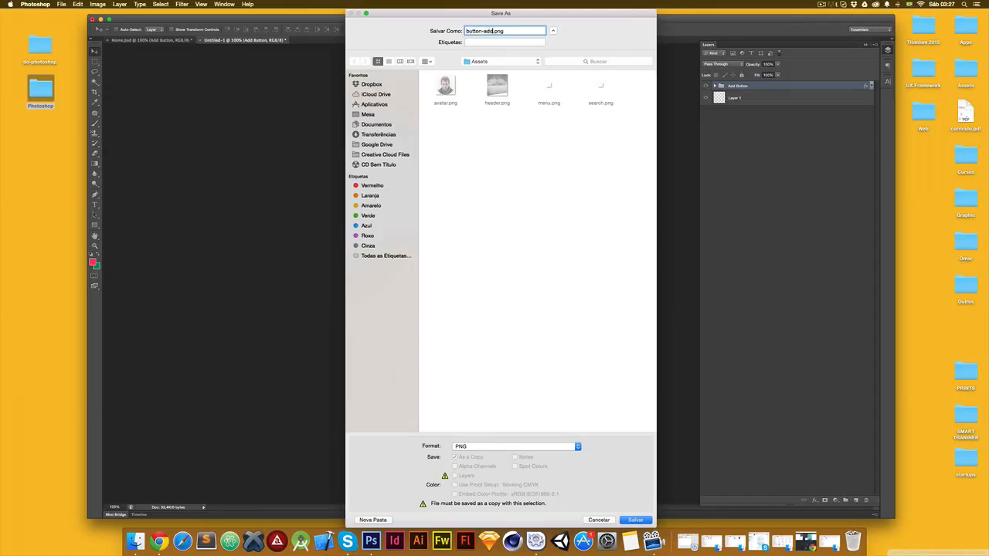
{"action": "key", "text": "Return"}
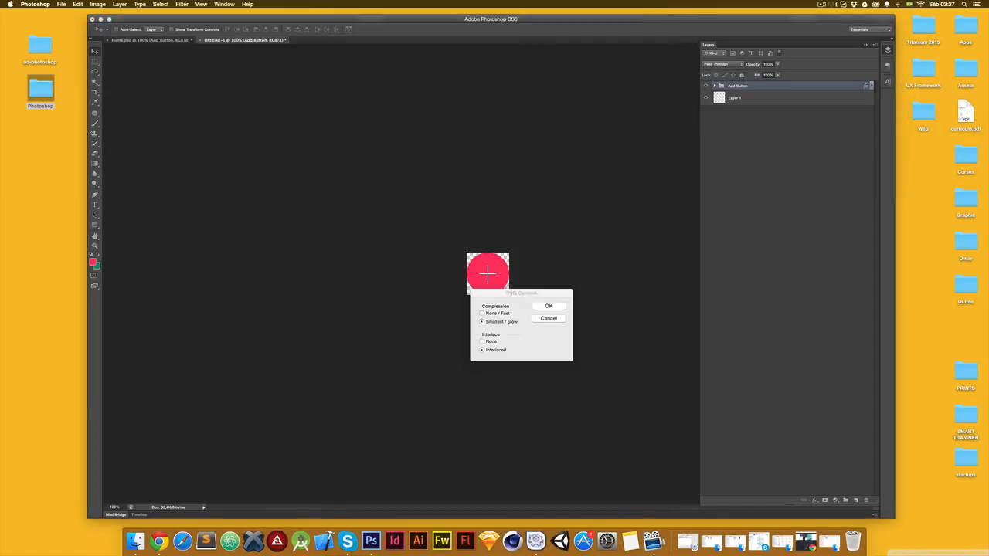
{"action": "left_click", "coordinate": [550, 305]}
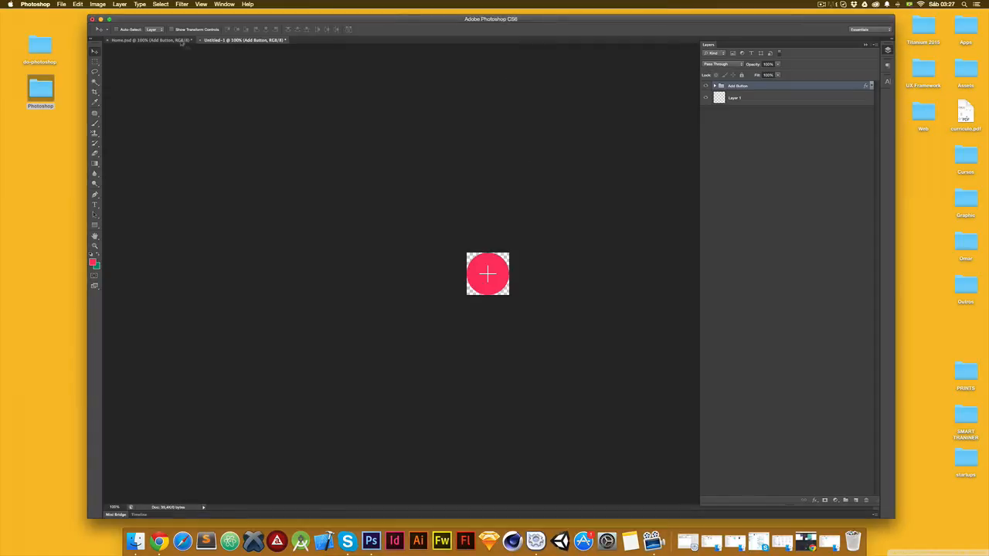
- Select the Avatar Mask shape of the first task in Home.psd and check its width and height
{"action": "left_click", "coordinate": [153, 40]}
{"action": "scroll", "coordinate": [392, 137], "scroll_direction": "down", "scroll_amount": 4}
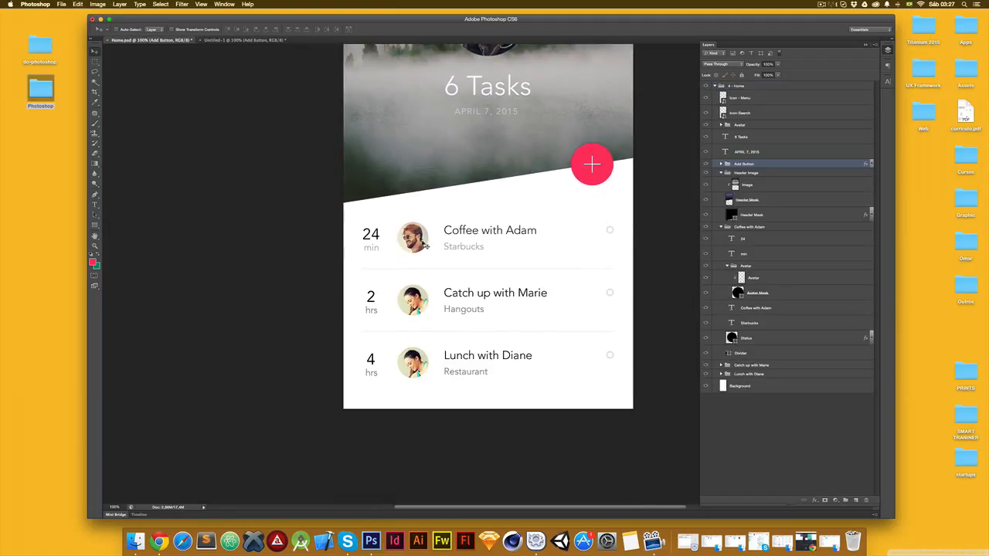
{"action": "left_click", "coordinate": [404, 245]}
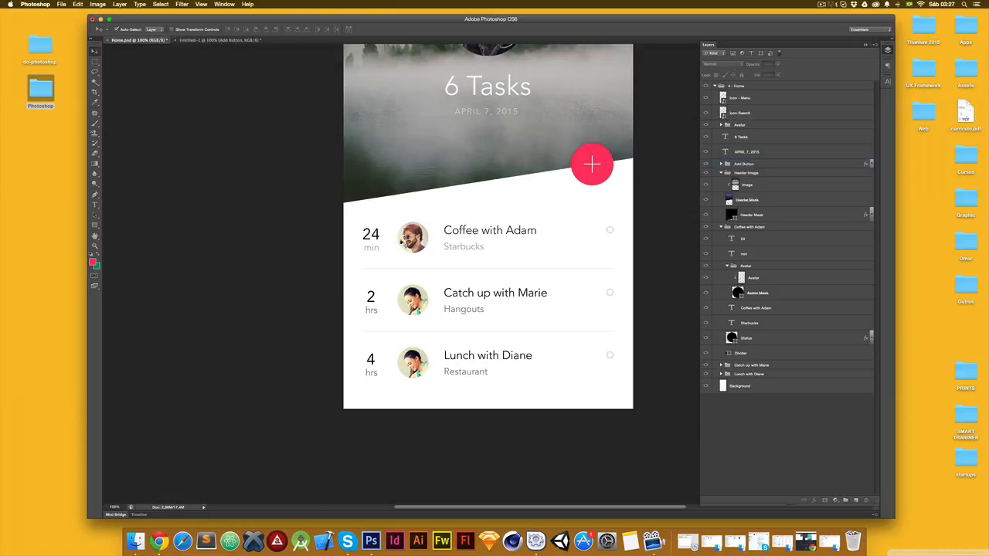
{"action": "left_click", "coordinate": [751, 294]}
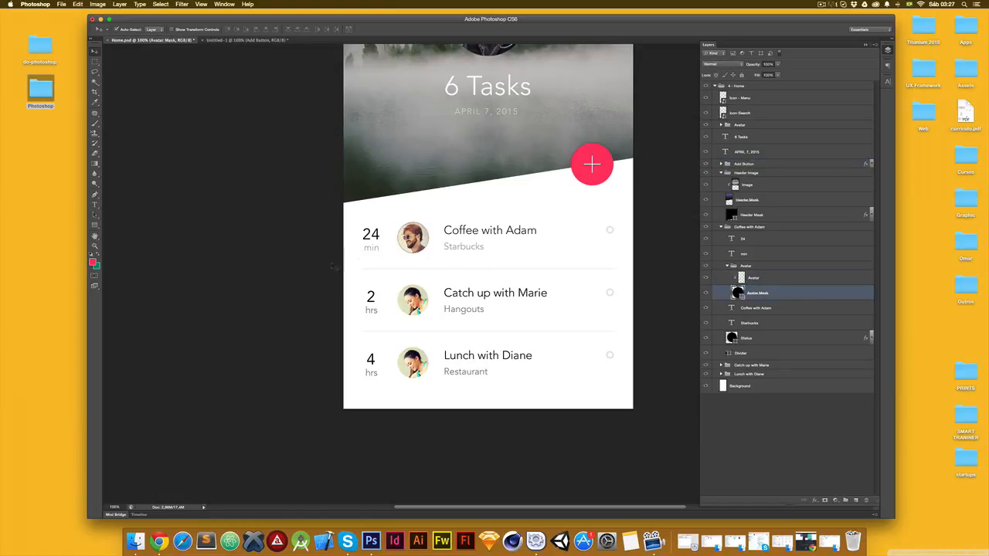
{"action": "left_click", "coordinate": [94, 226]}
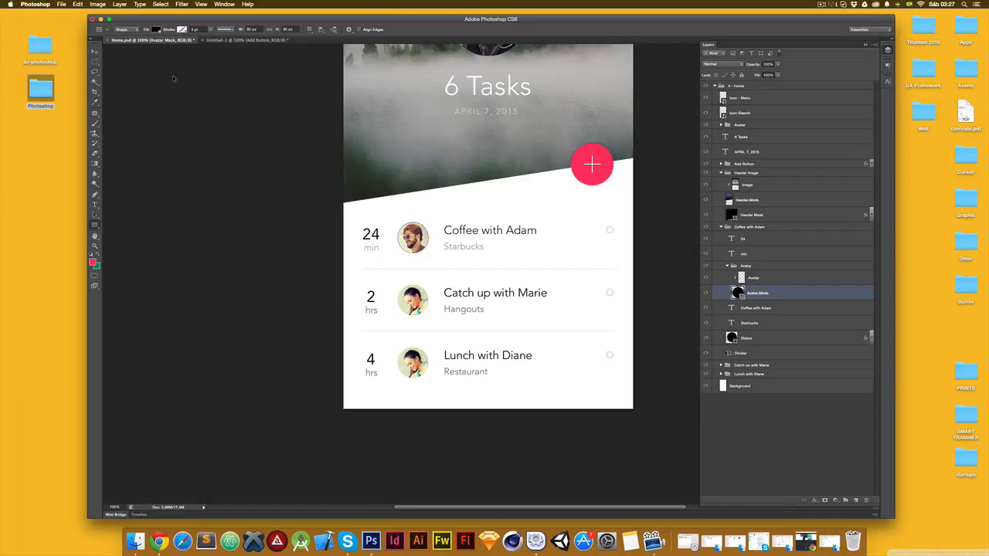
- Create a new transparent document 80 pixels wide and 80 pixels high for the small avatar
{"action": "key", "text": "super+n"}
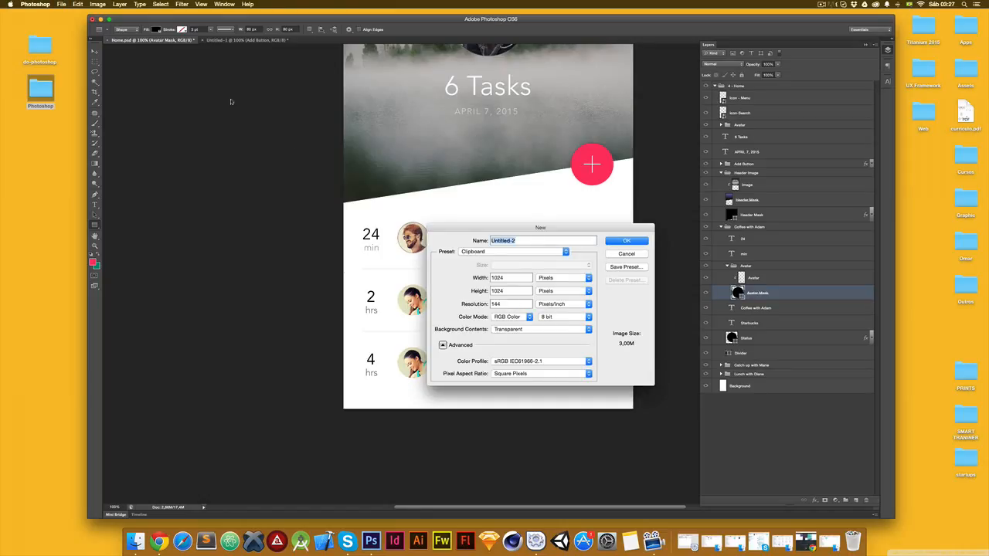
{"action": "key", "text": "Tab"}
{"action": "key", "text": "Tab"}
{"action": "left_click", "coordinate": [499, 253]}
{"action": "left_click", "coordinate": [487, 341]}
{"action": "left_click", "coordinate": [496, 251]}
{"action": "left_click", "coordinate": [483, 340]}
{"action": "left_click_drag", "start_coordinate": [505, 278], "coordinate": [467, 278]}
{"action": "type", "text": "80"}
{"action": "key", "text": "Tab"}
{"action": "type", "text": "80"}
{"action": "key", "text": "Return"}
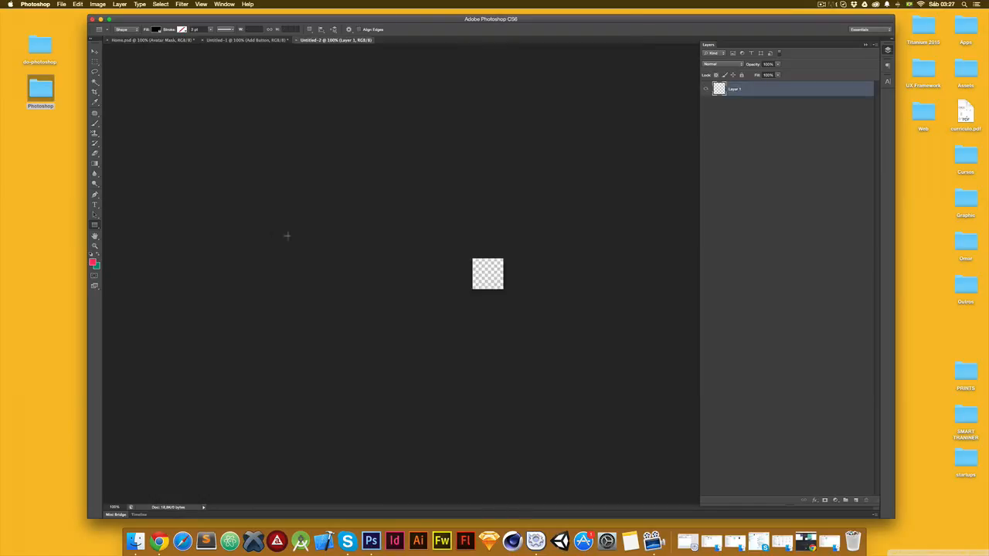
{"action": "left_click", "coordinate": [170, 64]}
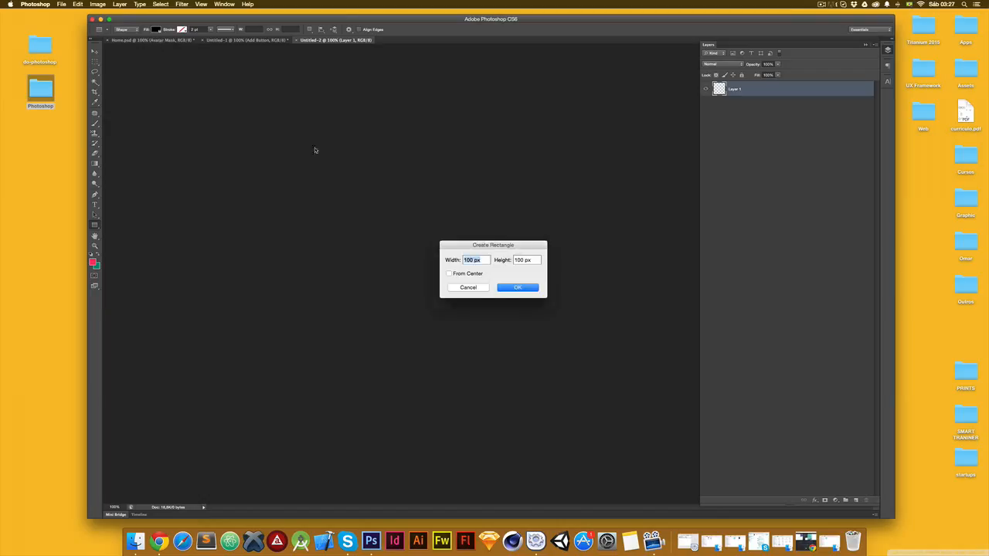
{"action": "key", "text": "Escape"}
{"action": "left_click", "coordinate": [176, 44]}
{"action": "key", "text": "Escape"}
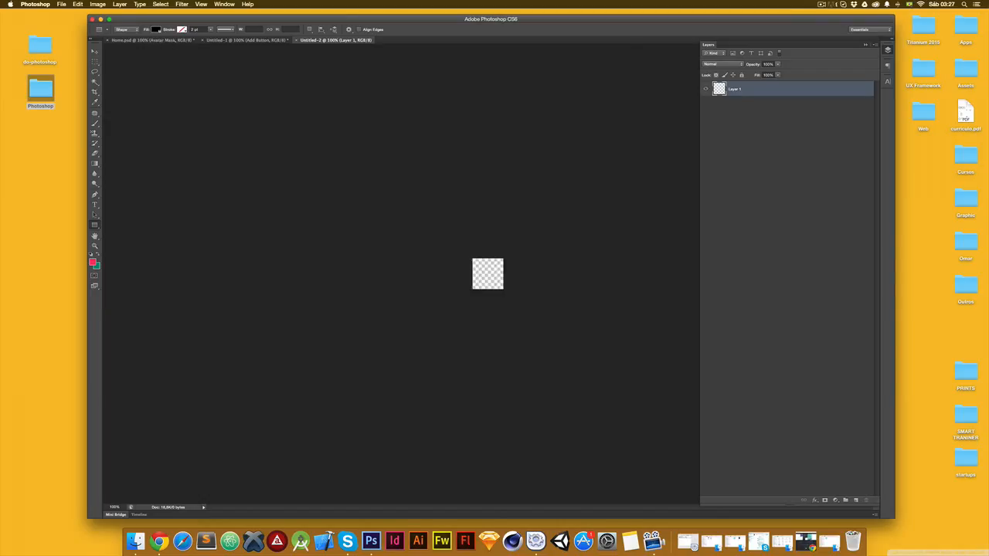
- Copy the first task's collapsed Avatar group from Home.psd into the Untitled-2 document, fitting it to the canvas
{"action": "left_click", "coordinate": [109, 40]}
{"action": "left_click", "coordinate": [93, 51]}
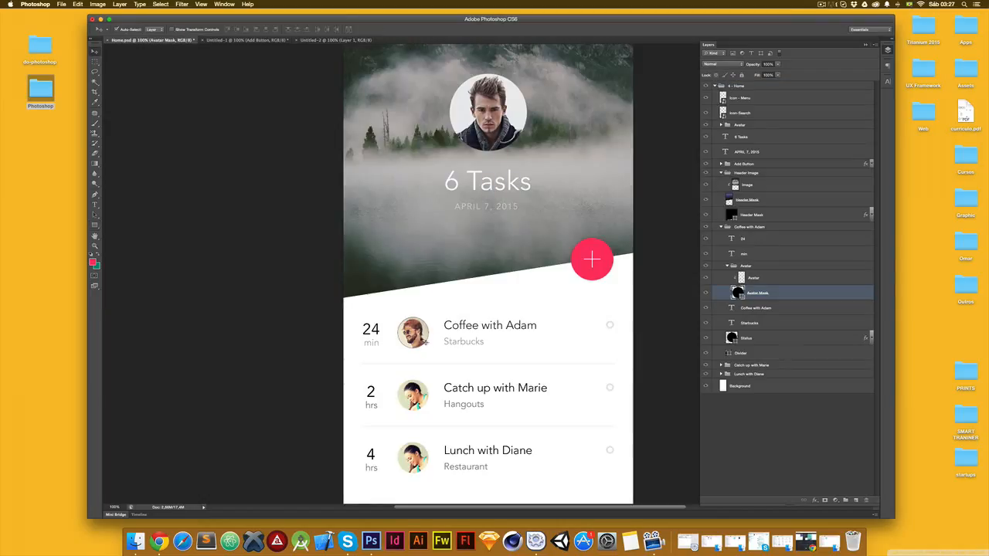
{"action": "left_click", "coordinate": [727, 266]}
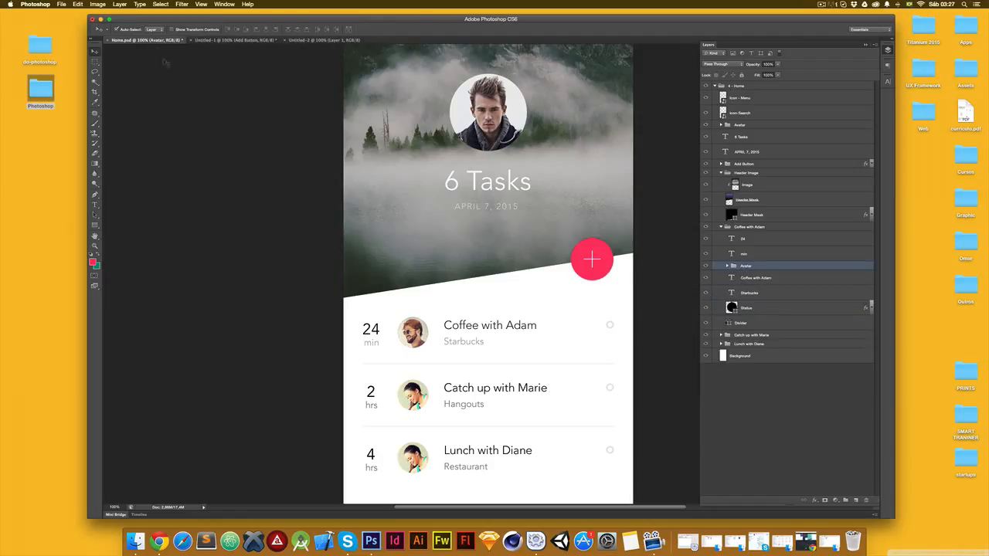
{"action": "left_click_drag", "start_coordinate": [414, 332], "coordinate": [324, 40]}
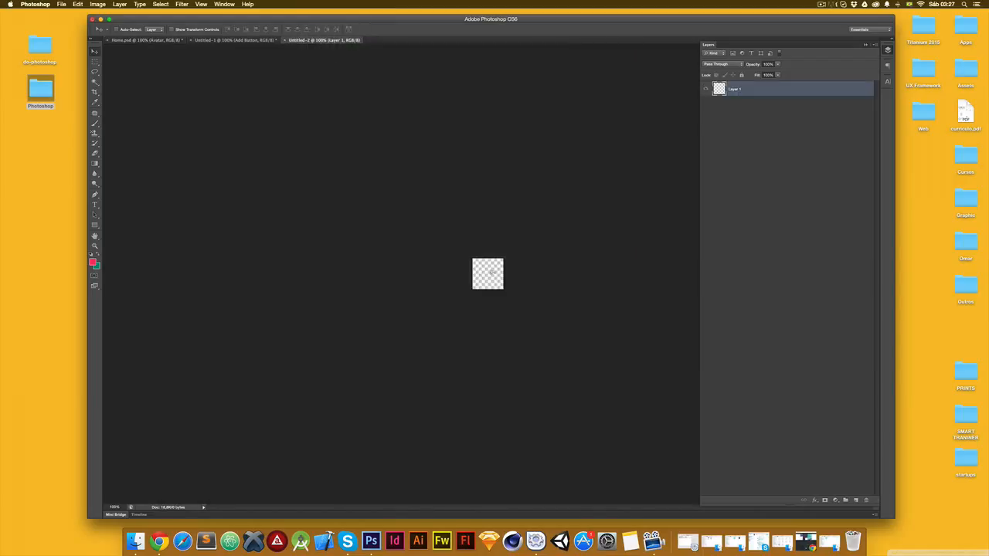
{"action": "left_click_drag", "start_coordinate": [489, 269], "coordinate": [495, 275]}
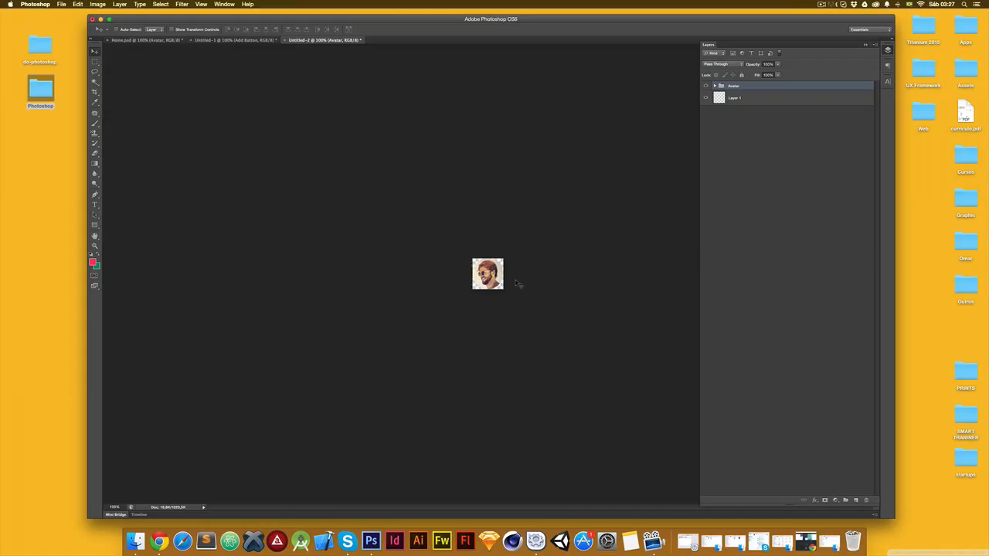
- Save the small avatar as avatar-small.png in PNG format in the Assets folder
{"action": "key", "text": "super+s"}
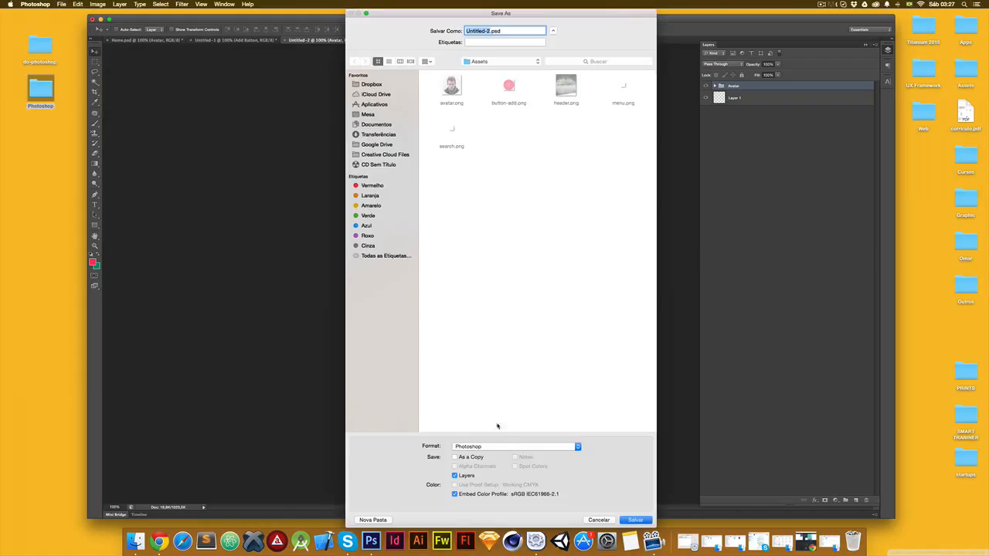
{"action": "left_click", "coordinate": [507, 449]}
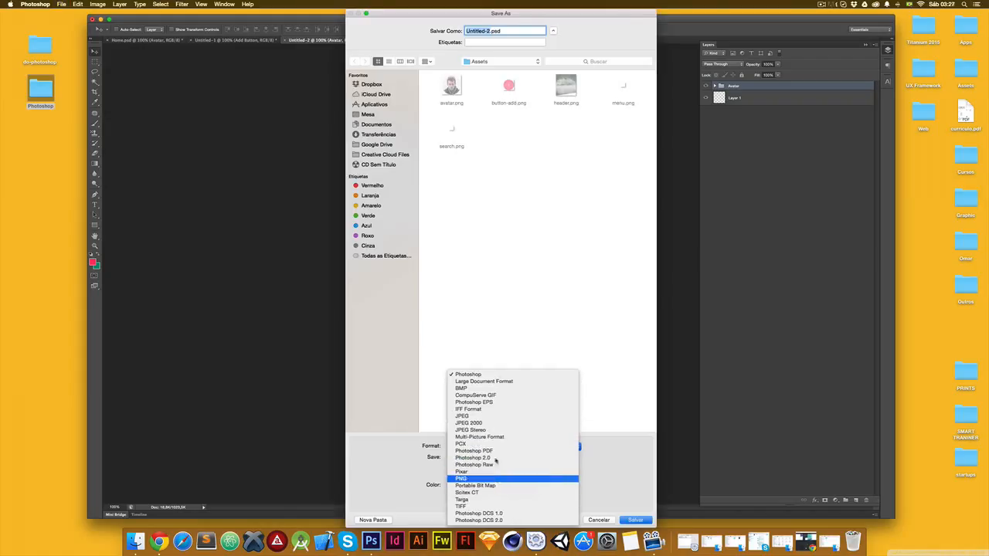
{"action": "left_click", "coordinate": [498, 479]}
{"action": "type", "text": "ava"}
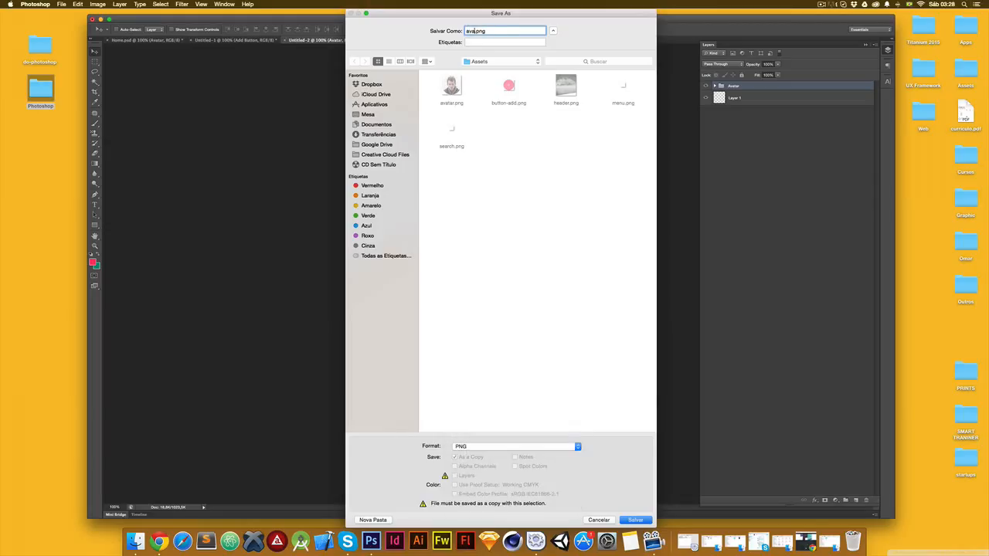
{"action": "type", "text": "tar-small"}
{"action": "key", "text": "Return"}
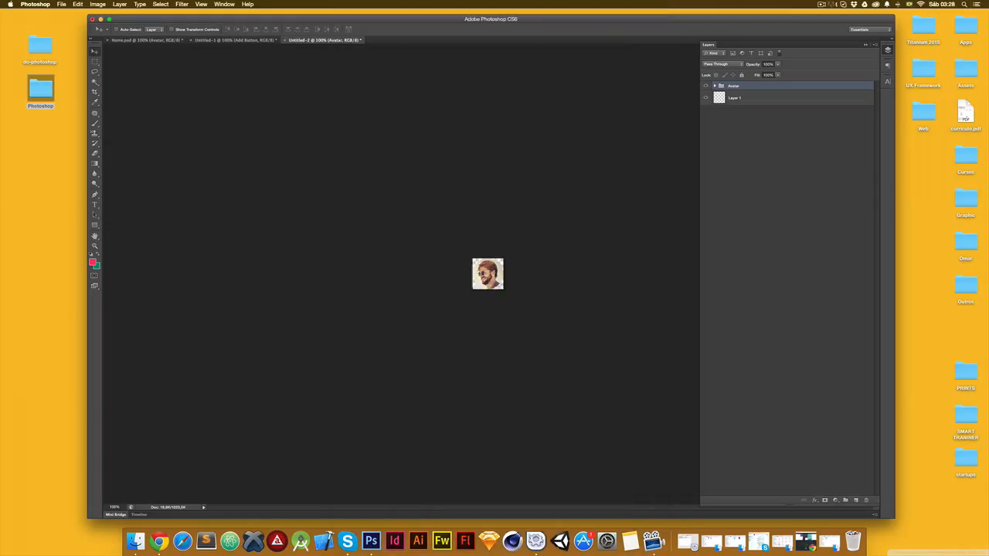
{"action": "left_click", "coordinate": [548, 306]}
- Select the Status circle of the first task in Home.psd with Auto-Select and check its width and height
{"action": "left_click", "coordinate": [146, 40]}
{"action": "scroll", "coordinate": [627, 307], "scroll_direction": "down", "scroll_amount": 3}
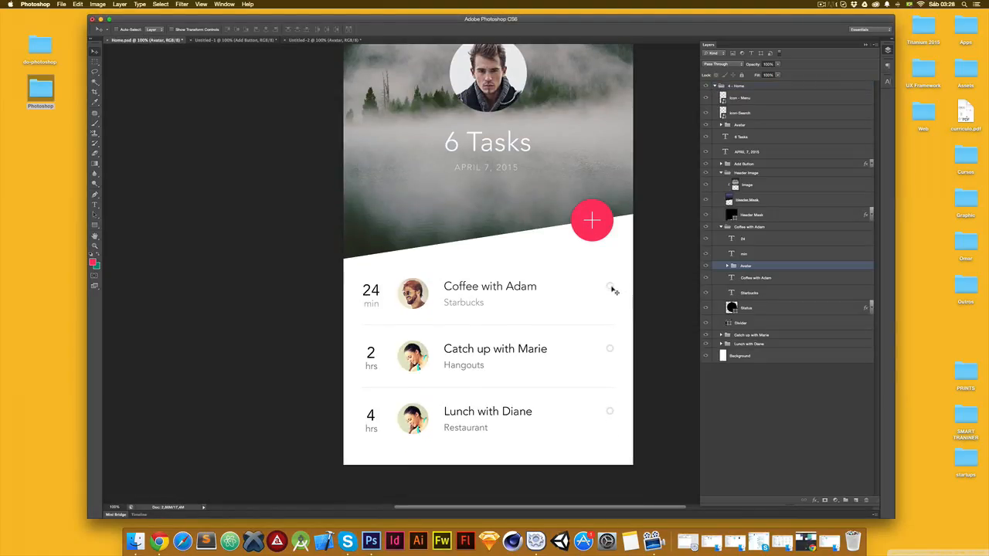
{"action": "left_click", "coordinate": [120, 29]}
{"action": "left_click", "coordinate": [159, 112]}
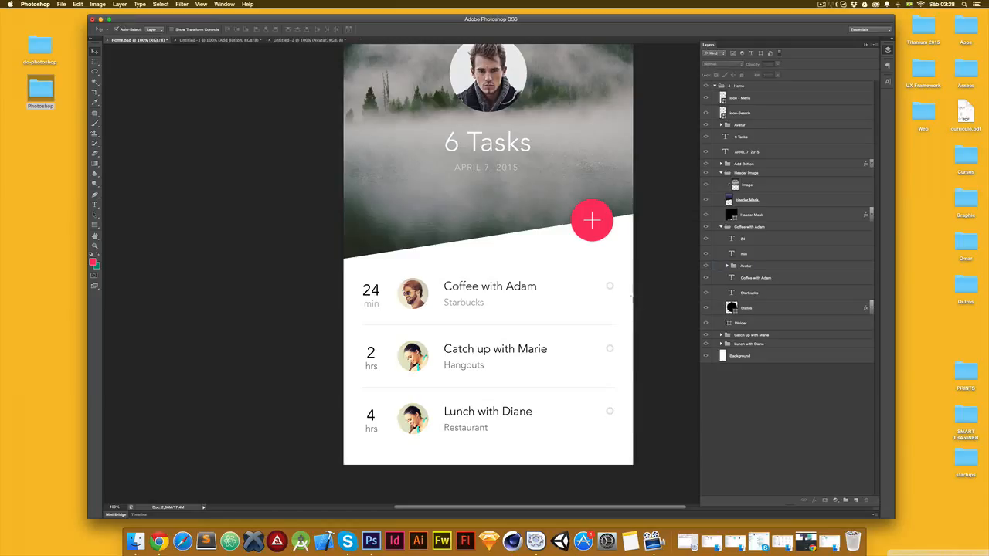
{"action": "left_click", "coordinate": [614, 288]}
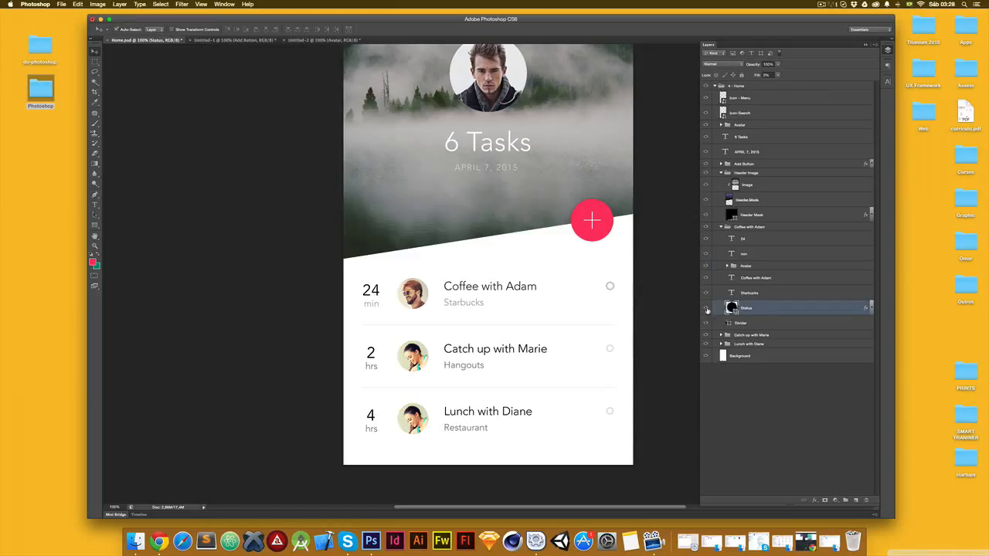
{"action": "left_click", "coordinate": [95, 225]}
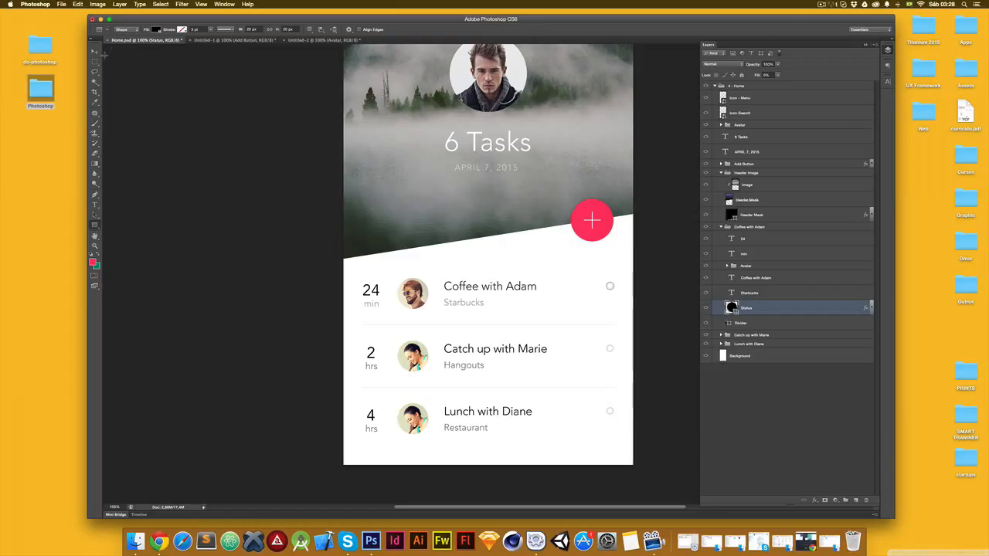
- Create a new transparent document 30 pixels wide and 30 pixels high for the status circle
{"action": "key", "text": "v"}
{"action": "key", "text": "super+n"}
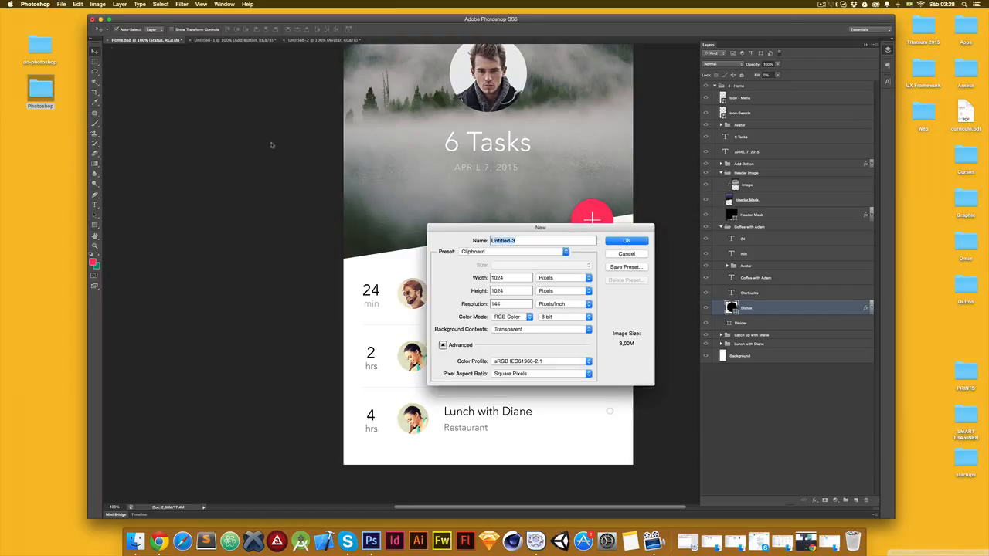
{"action": "left_click_drag", "start_coordinate": [511, 274], "coordinate": [454, 274]}
{"action": "type", "text": "30"}
{"action": "key", "text": "Tab"}
{"action": "type", "text": "30"}
{"action": "left_click", "coordinate": [634, 242]}
- Copy the first task's Status circle from Home.psd into the Untitled-3 document, placing it on the canvas
{"action": "left_click", "coordinate": [162, 41]}
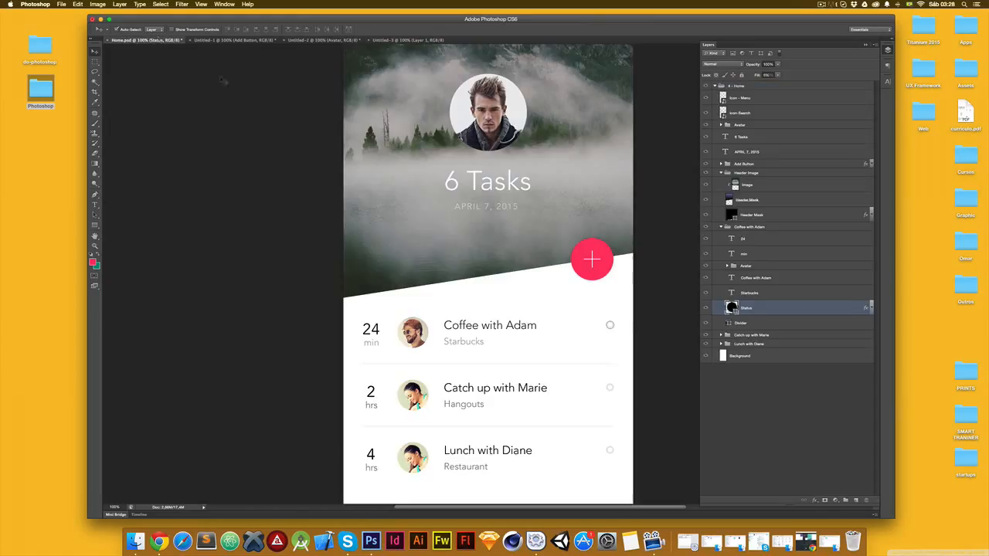
{"action": "left_click_drag", "start_coordinate": [612, 326], "coordinate": [476, 216]}
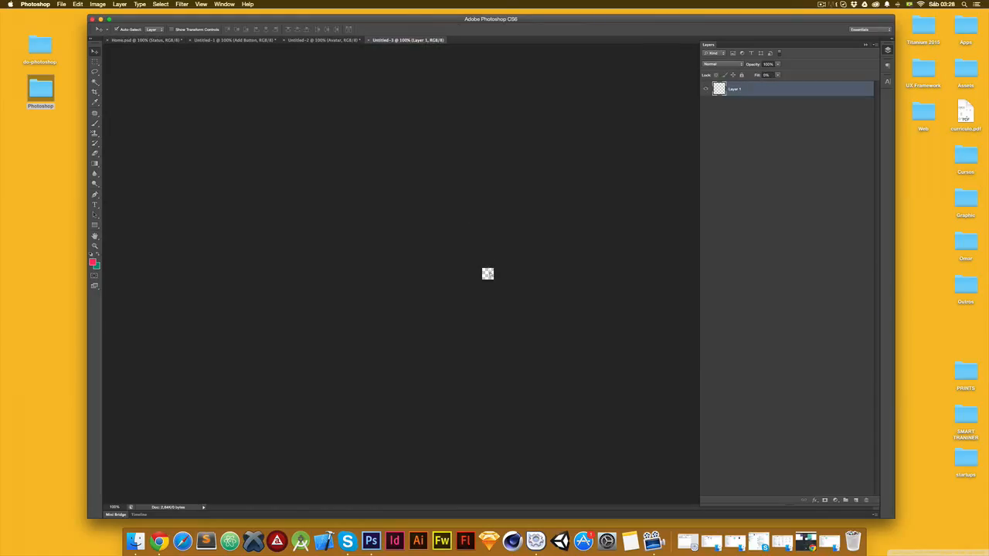
{"action": "left_click_drag", "start_coordinate": [487, 274], "coordinate": [489, 274]}
- Draw a rectangle of about 43 by 36 px covering the whole canvas beneath the Status circle
{"action": "key", "text": "super+equal"}
{"action": "key", "text": "super+equal"}
{"action": "key", "text": "super+equal"}
{"action": "key", "text": "super+equal"}
{"action": "key", "text": "super+equal"}
{"action": "key", "text": "super+equal"}
{"action": "key", "text": "super+equal"}
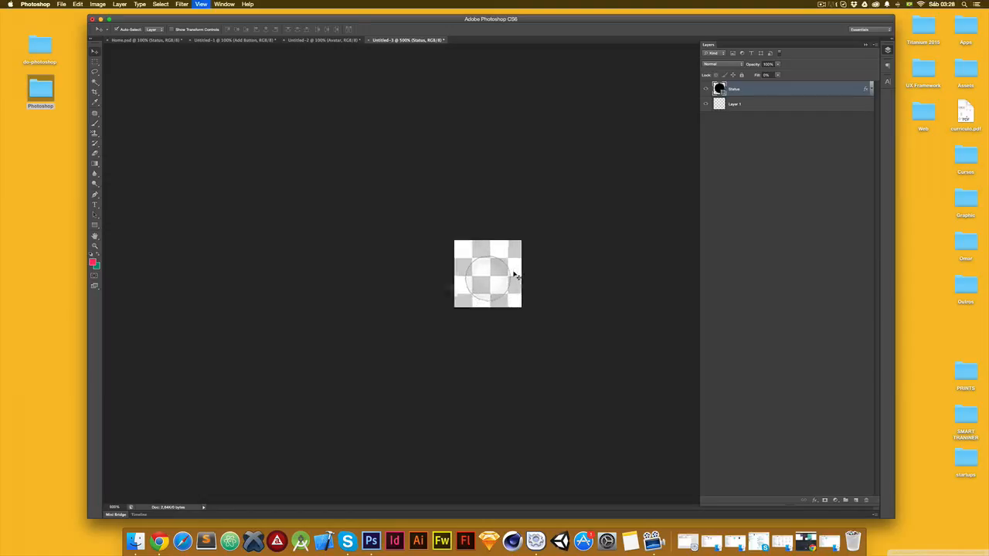
{"action": "left_click", "coordinate": [784, 103]}
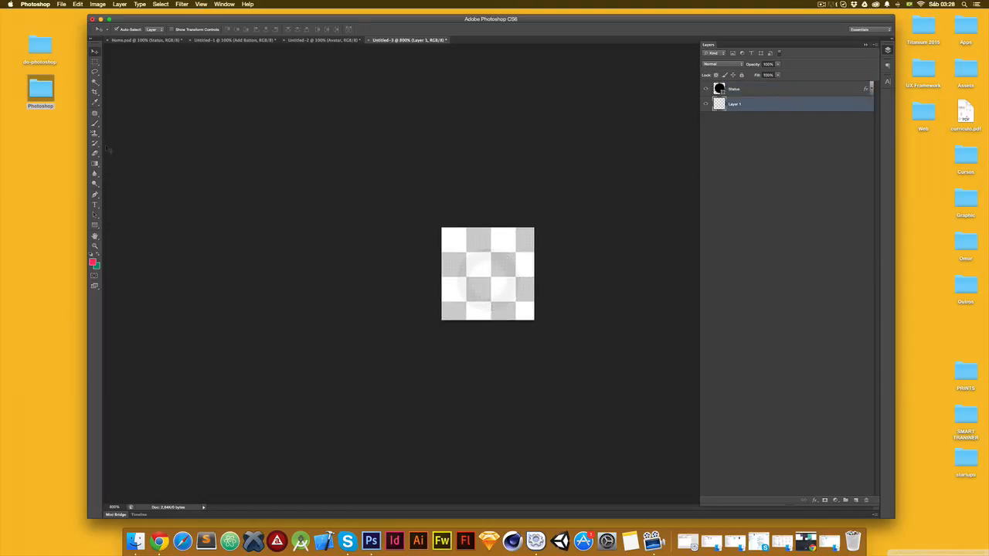
{"action": "left_click", "coordinate": [95, 225]}
{"action": "left_click_drag", "start_coordinate": [439, 223], "coordinate": [568, 332]}
- Change the fill of the background rectangle beneath the Status circle to white
{"action": "left_click", "coordinate": [756, 88]}
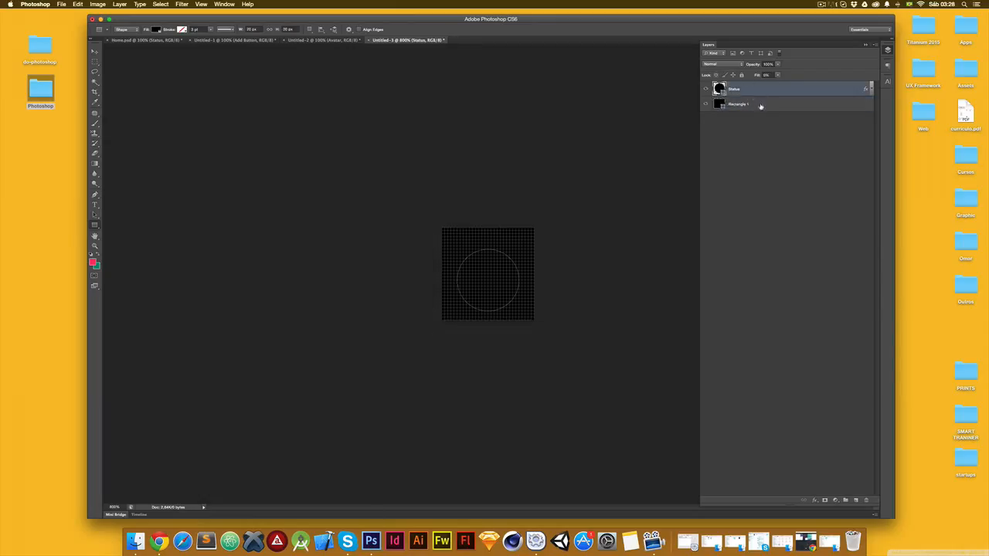
{"action": "left_click", "coordinate": [762, 106]}
{"action": "left_click", "coordinate": [157, 29]}
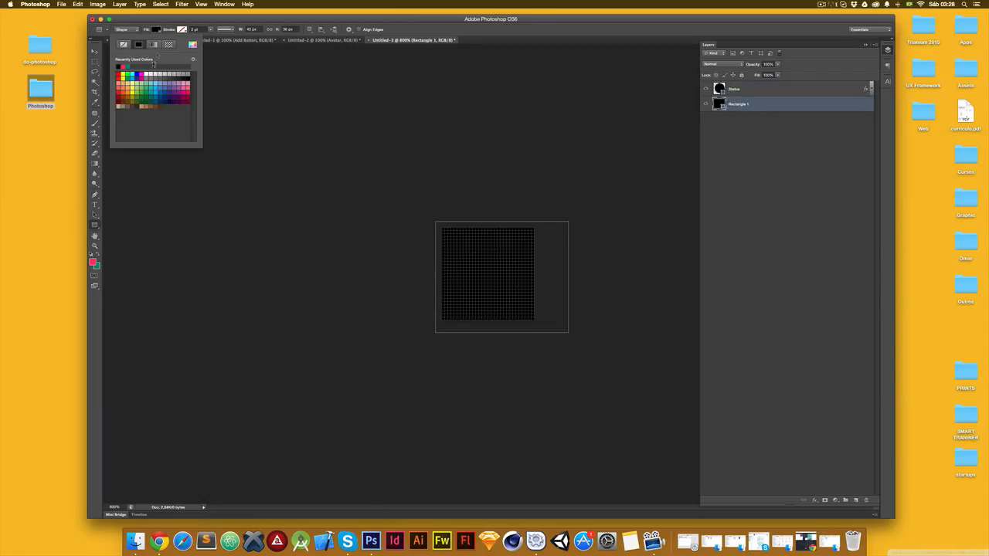
{"action": "left_click", "coordinate": [147, 74]}
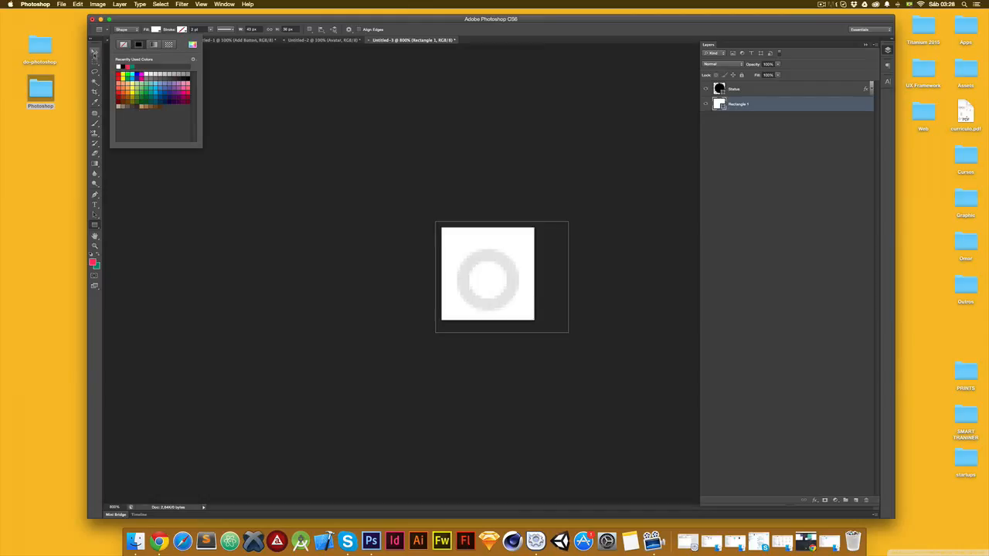
- Select only the Status layer with the Move tool and turn on the display of transform controls
{"action": "left_click", "coordinate": [94, 51]}
{"action": "left_click", "coordinate": [757, 89]}
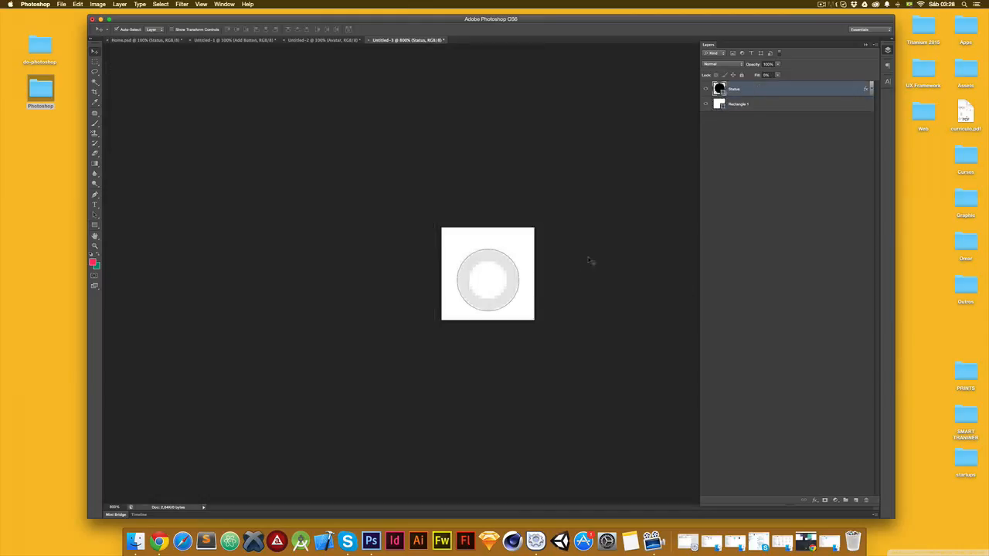
{"action": "key", "text": "super+t"}
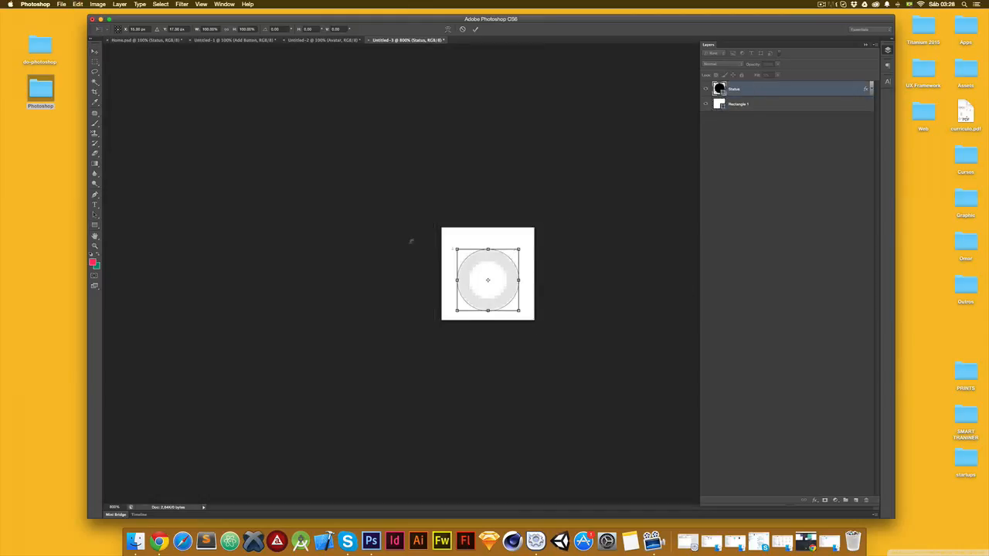
{"action": "key", "text": "Return"}
{"action": "left_click", "coordinate": [171, 30]}
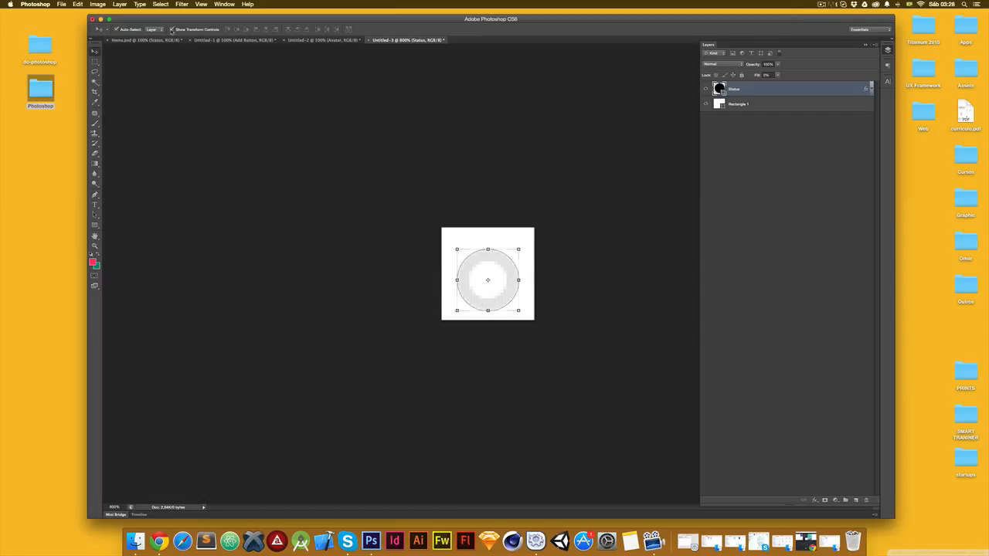
{"action": "left_click", "coordinate": [520, 250], "text": "shift"}
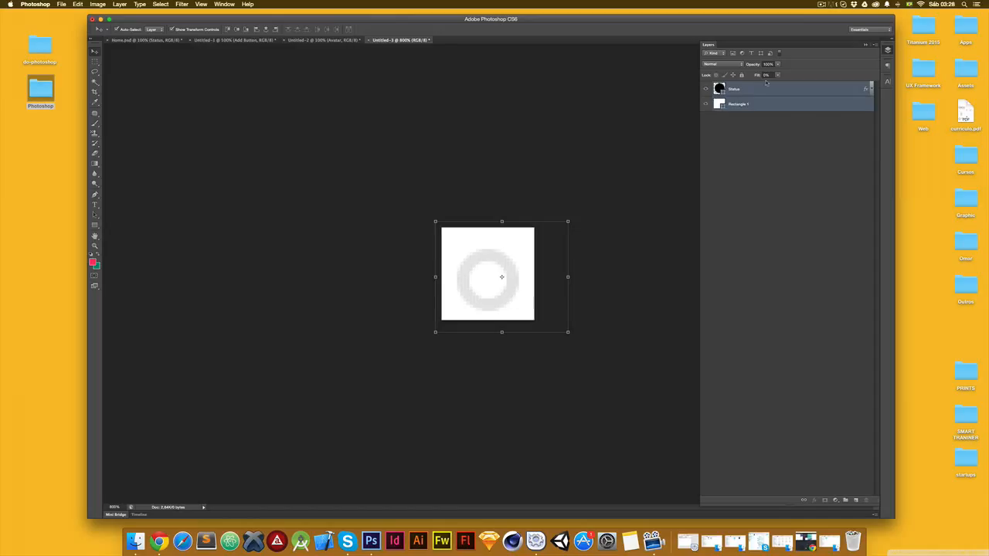
{"action": "left_click", "coordinate": [745, 104], "text": "super"}
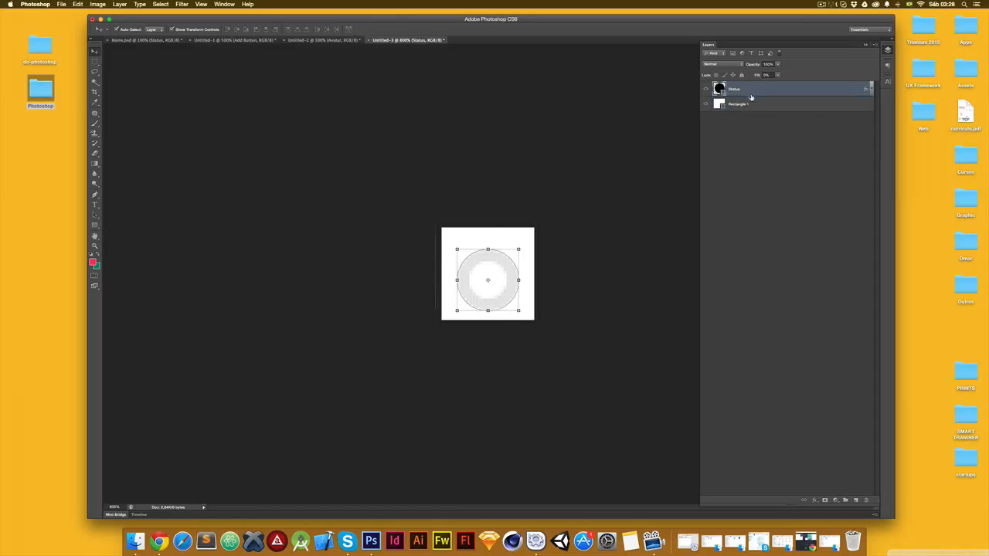
- Enlarge the Status circle proportionally and reposition it to fill the 30 by 30 px canvas edge to edge
{"action": "left_click", "coordinate": [519, 250]}
{"action": "left_click_drag", "start_coordinate": [520, 249], "coordinate": [544, 230]}
{"action": "key", "text": "Down"}
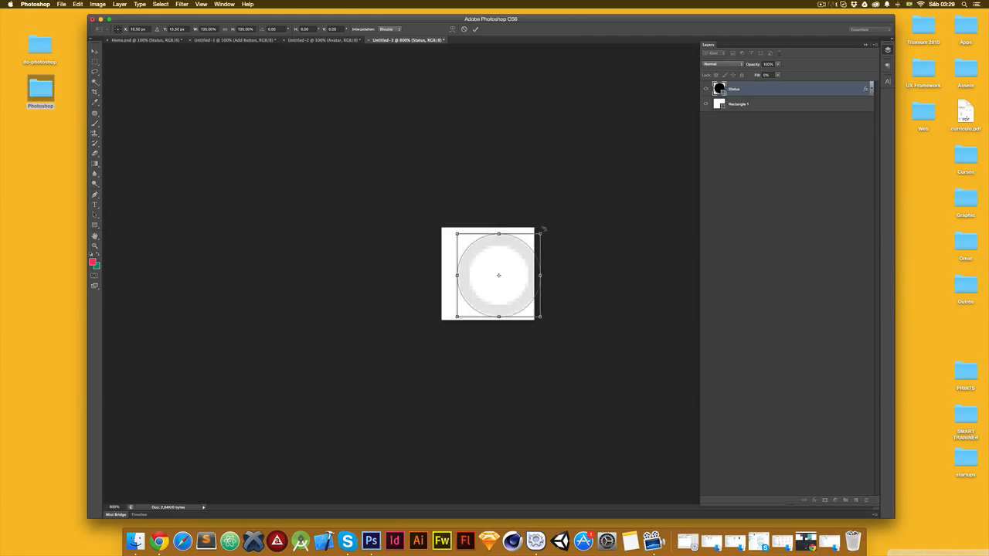
{"action": "key", "text": "Left"}
{"action": "key", "text": "Left"}
{"action": "key", "text": "Left"}
{"action": "key", "text": "Left"}
{"action": "key", "text": "Left"}
{"action": "key", "text": "Down"}
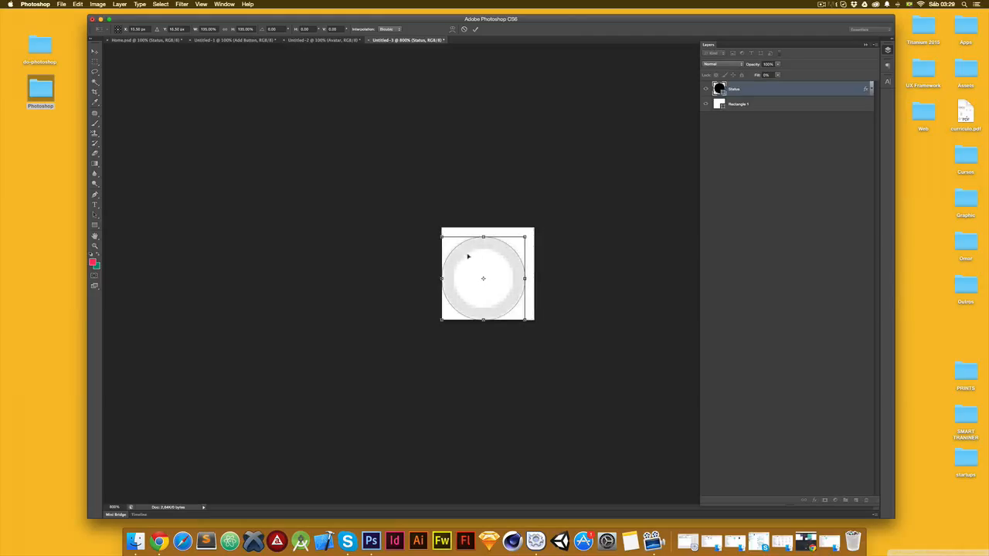
{"action": "left_click_drag", "start_coordinate": [525, 238], "coordinate": [534, 229]}
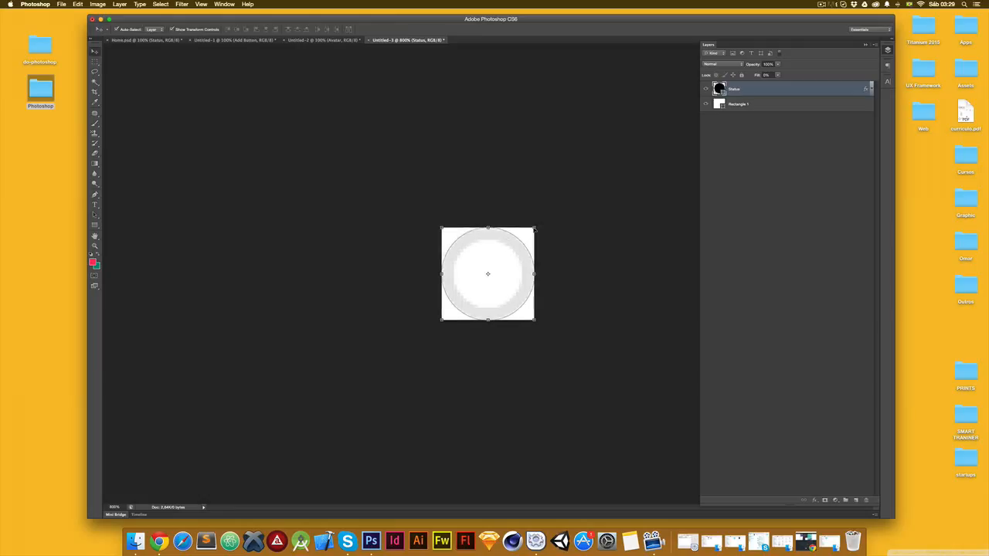
{"action": "key", "text": "Return"}
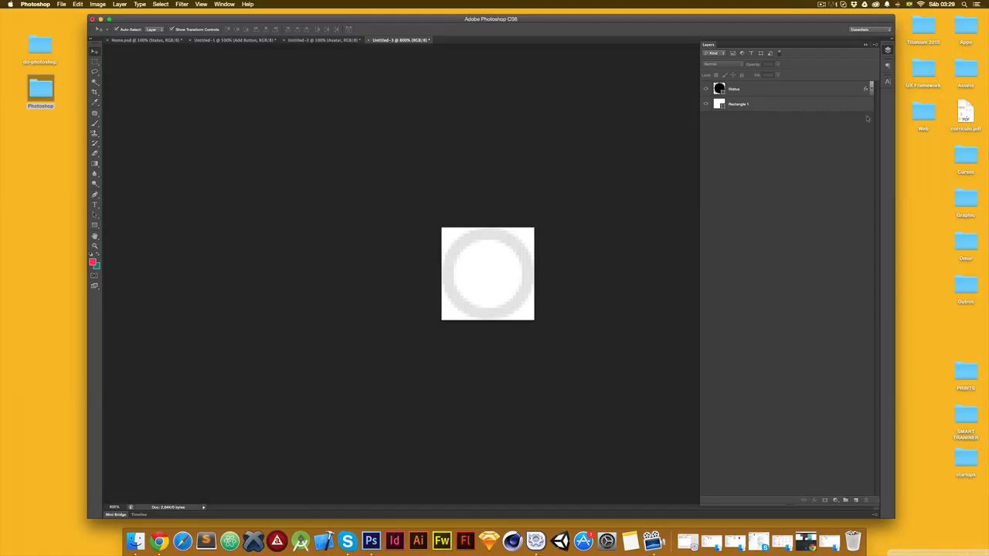
- Delete the white background rectangle beneath the Status circle and deselect the remaining layer
{"action": "left_click", "coordinate": [795, 104]}
{"action": "key", "text": "Delete"}
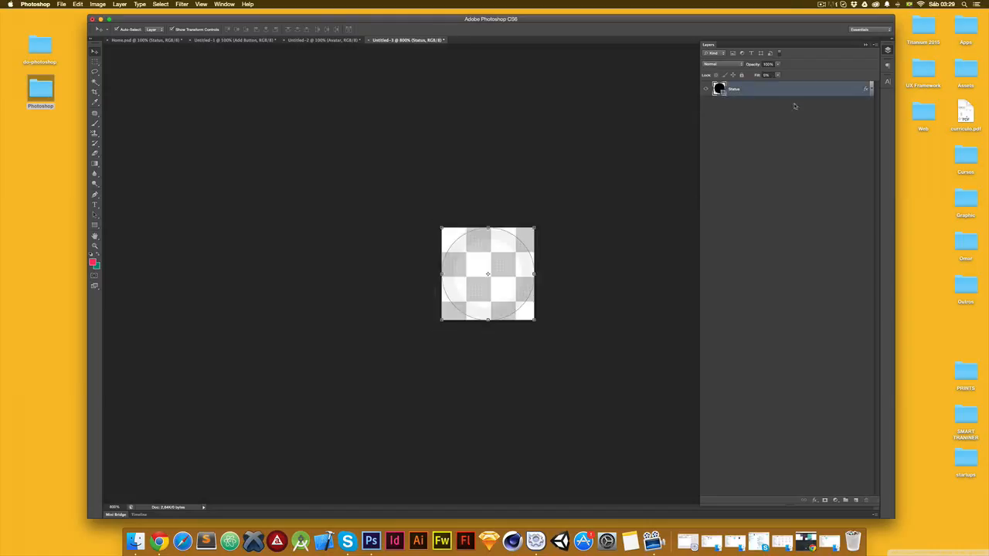
{"action": "left_click", "coordinate": [794, 106]}
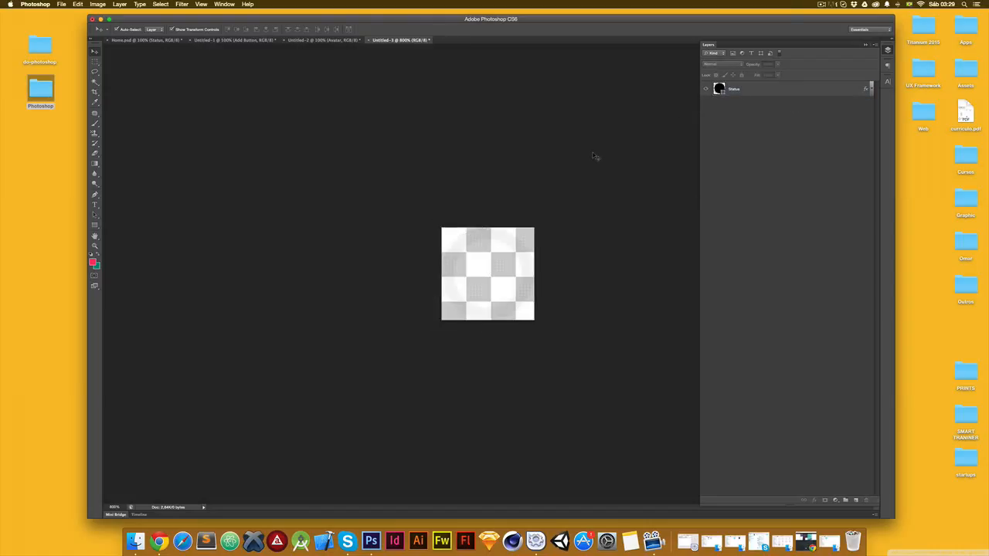
- Save the status circle as circle.png in PNG format in the Assets folder
{"action": "key", "text": "super+shift+s"}
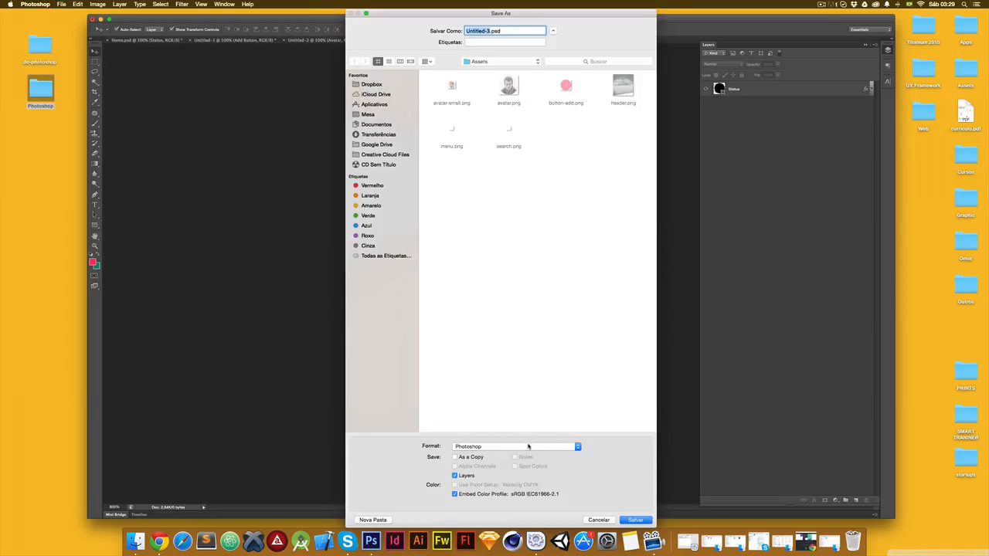
{"action": "left_click", "coordinate": [528, 447]}
{"action": "scroll", "coordinate": [523, 453], "scroll_direction": "down", "scroll_amount": 3}
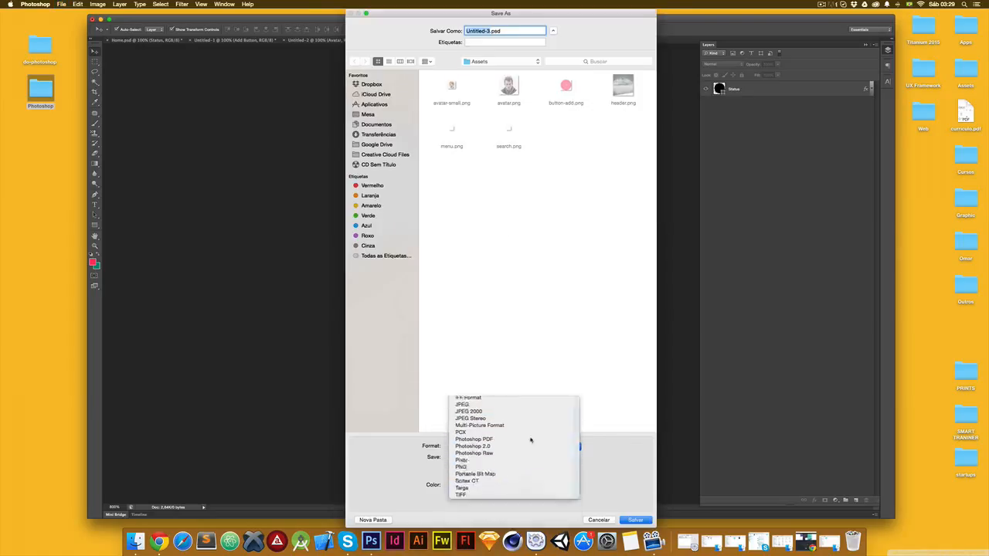
{"action": "left_click", "coordinate": [530, 467]}
{"action": "type", "text": "ci"}
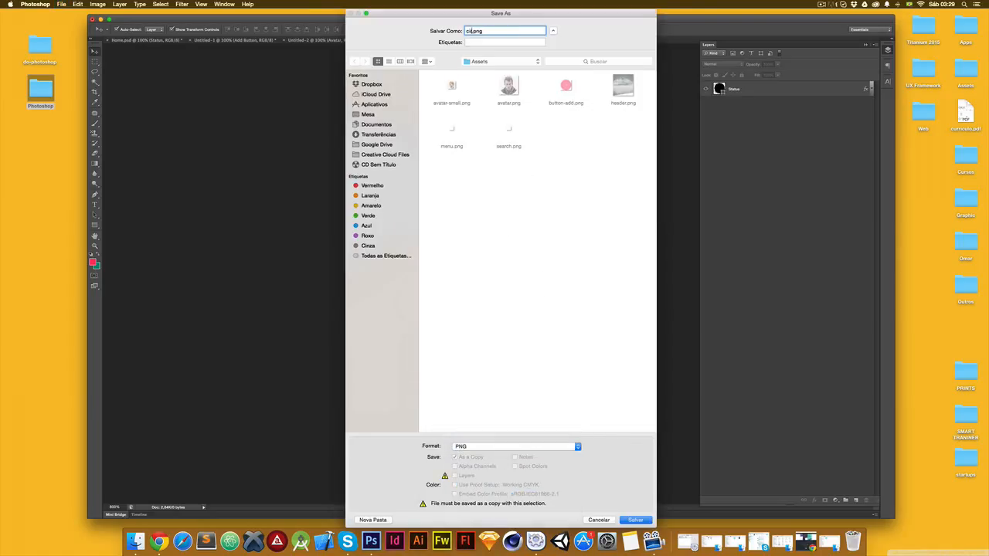
{"action": "type", "text": "rcle"}
{"action": "left_click", "coordinate": [645, 518]}
{"action": "left_click", "coordinate": [542, 306]}
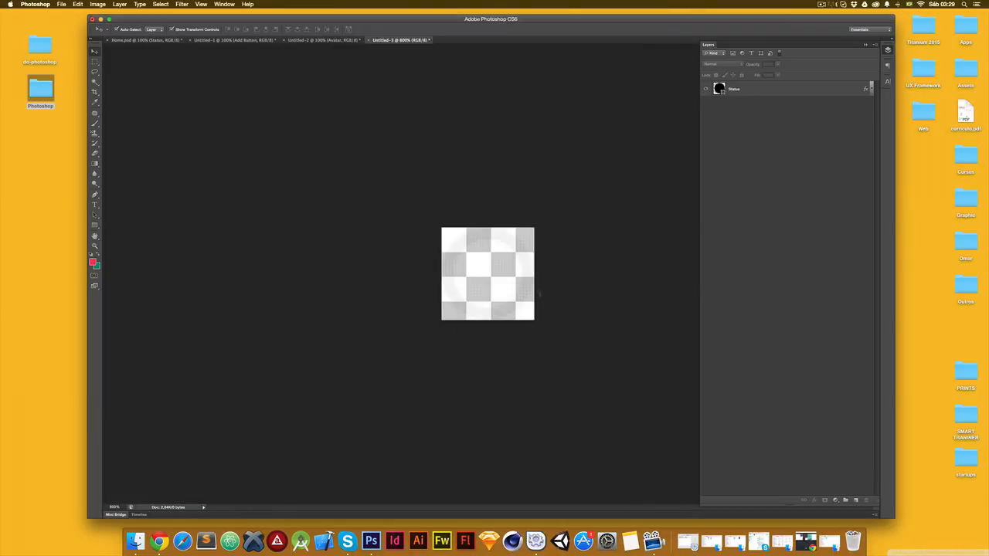
- Switch to Finder, open the Assets folder inside the Photoshop project's Home folder, and enlarge its window
{"action": "left_click", "coordinate": [41, 89]}
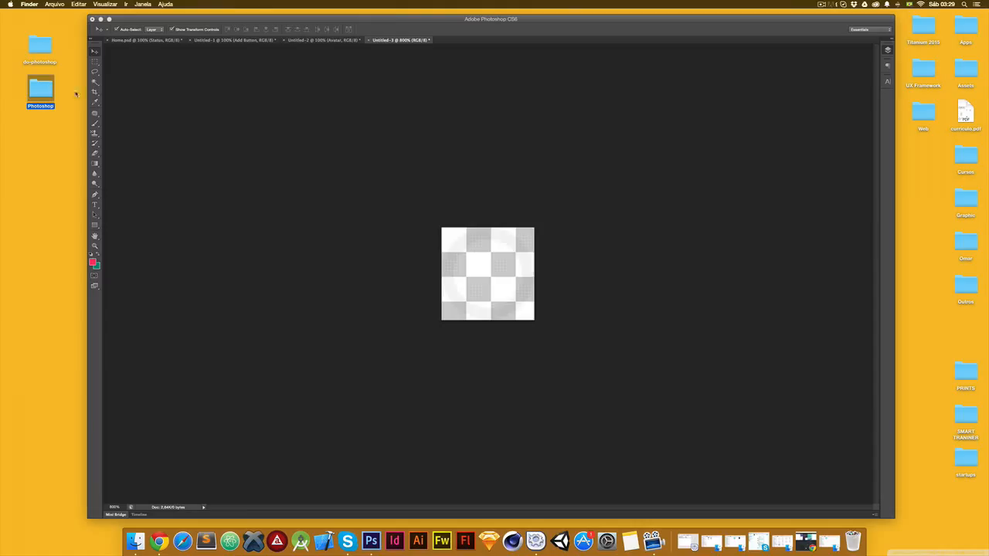
{"action": "double_click", "coordinate": [358, 244]}
{"action": "double_click", "coordinate": [358, 245]}
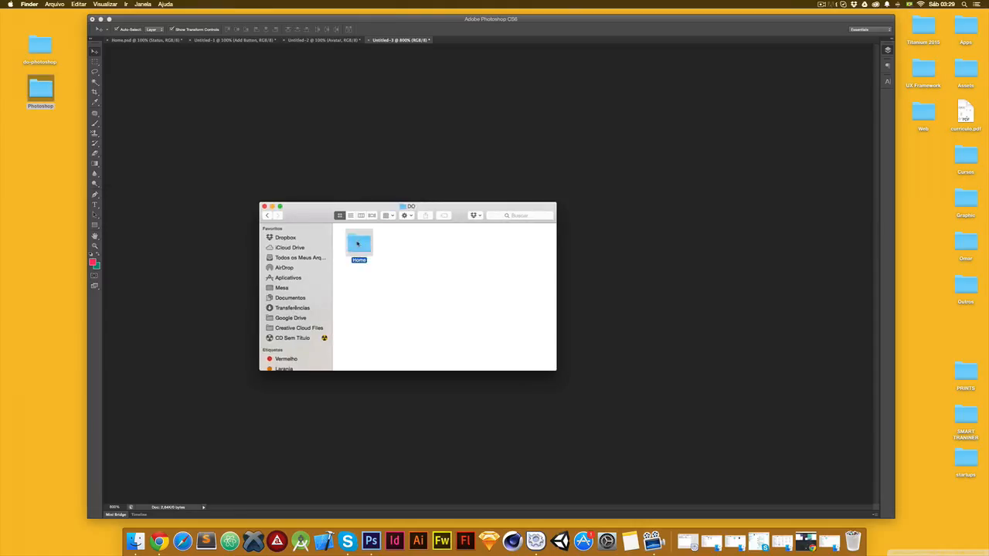
{"action": "left_click", "coordinate": [364, 243]}
{"action": "double_click", "coordinate": [364, 243]}
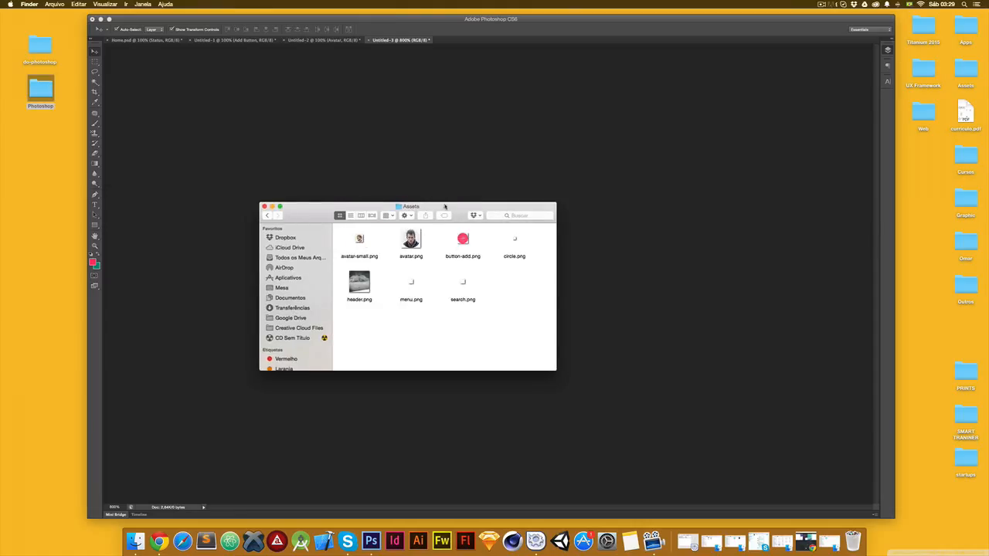
{"action": "left_click_drag", "start_coordinate": [445, 206], "coordinate": [473, 169]}
{"action": "left_click_drag", "start_coordinate": [582, 334], "coordinate": [757, 483]}
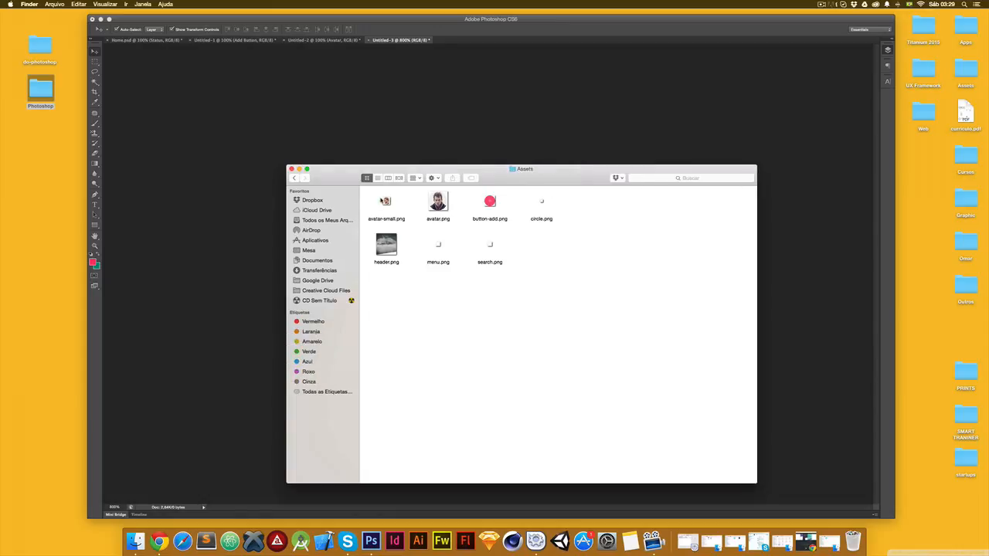
- Preview avatar-small.png and header.png, then highlight all the exported PNG files in the Assets folder
{"action": "double_click", "coordinate": [387, 202]}
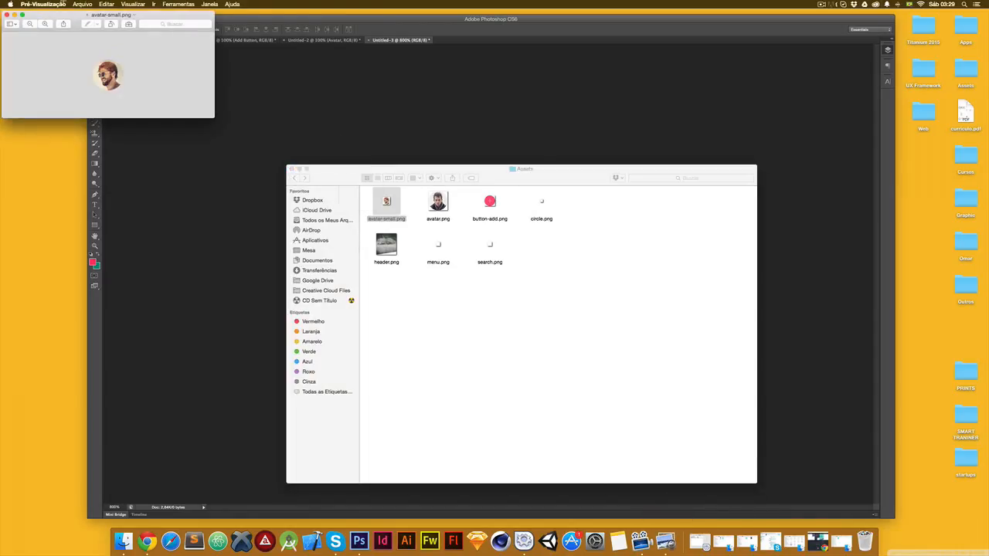
{"action": "left_click", "coordinate": [6, 14]}
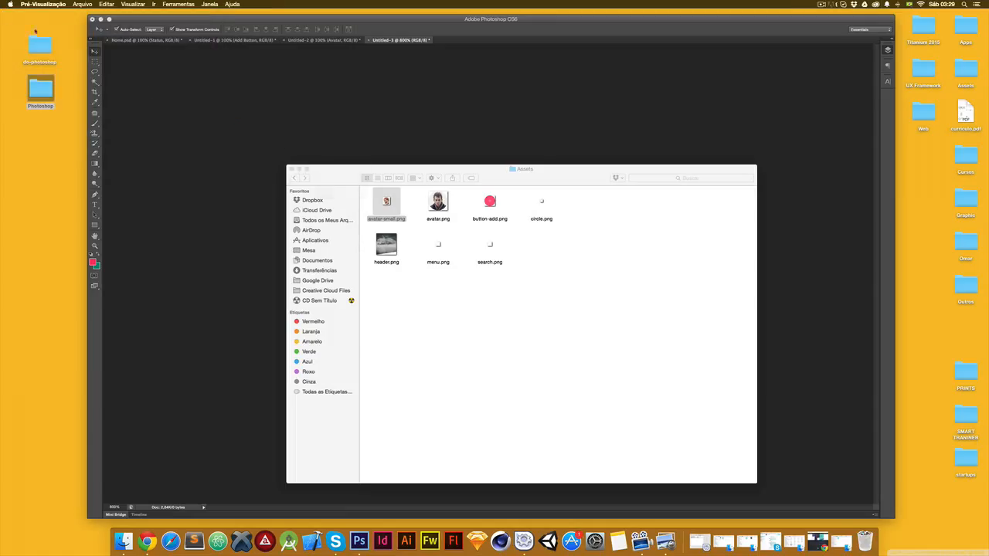
{"action": "double_click", "coordinate": [386, 245]}
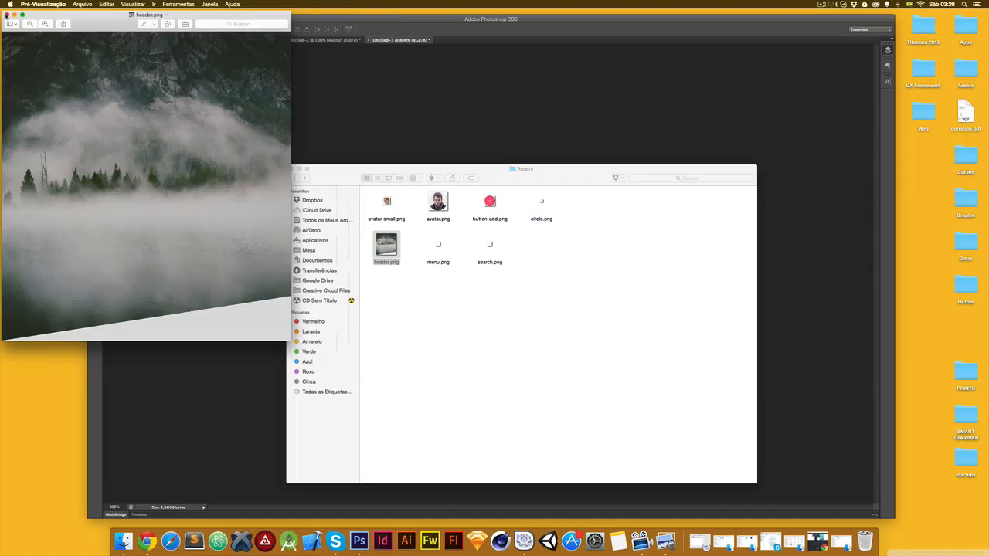
{"action": "left_click", "coordinate": [6, 14]}
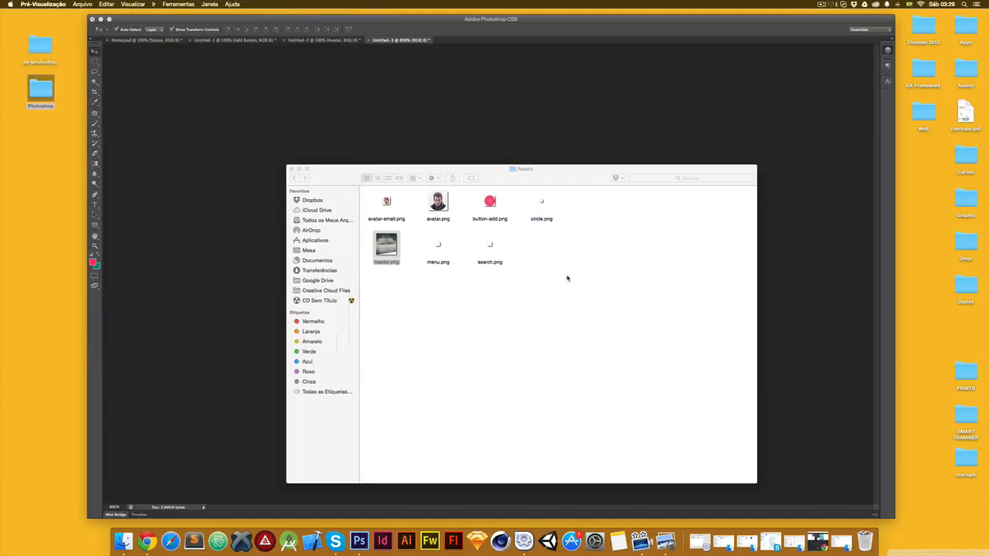
{"action": "left_click_drag", "start_coordinate": [574, 285], "coordinate": [364, 190]}
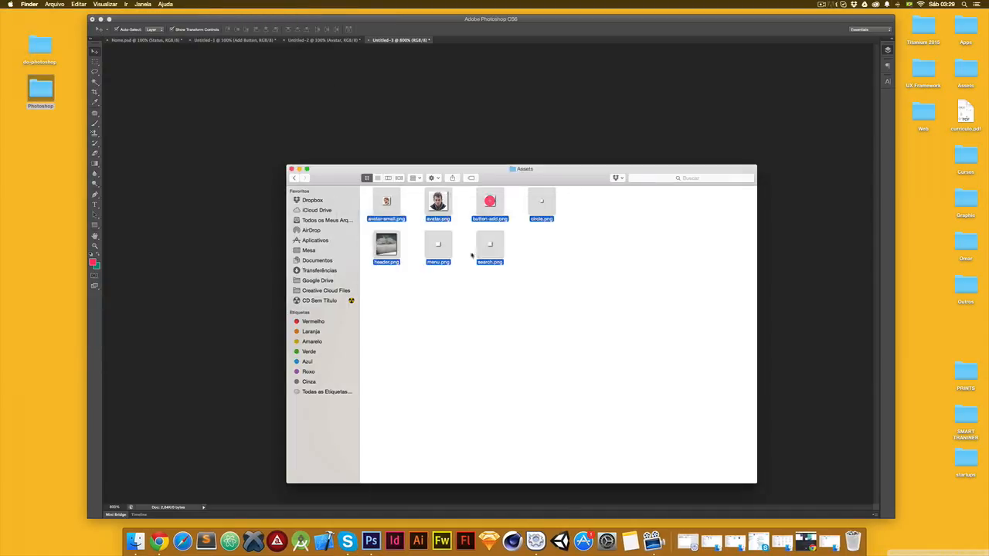
{"action": "left_click", "coordinate": [600, 307]}
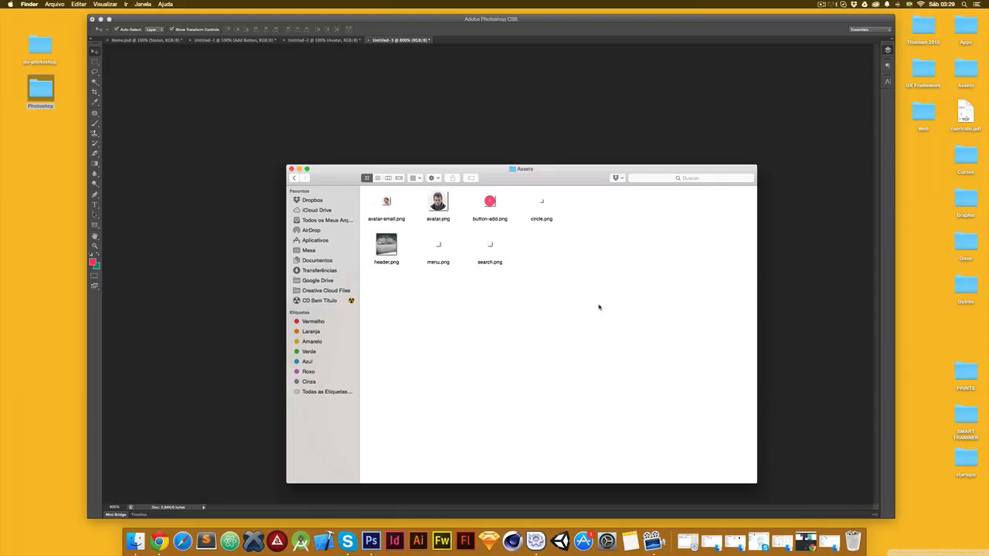